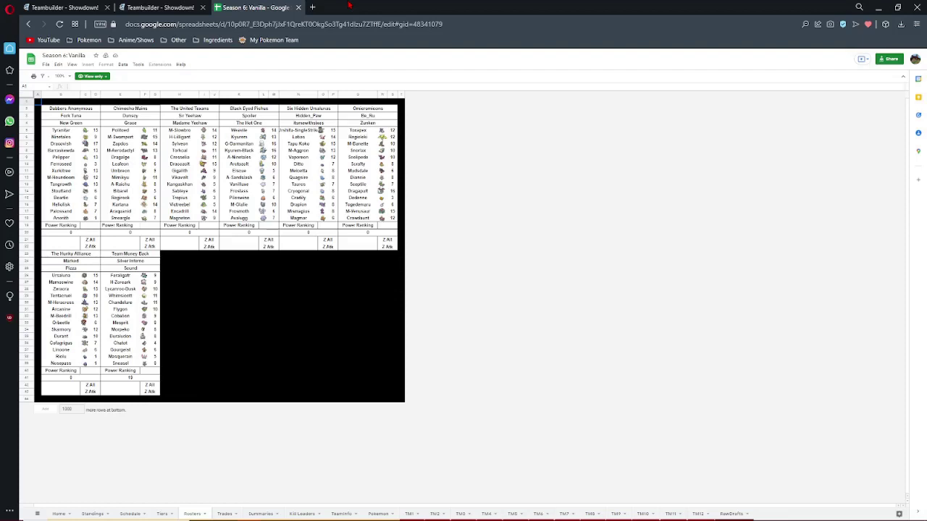
# - Review the Six Hidden Ursalunas roster and their clerics, hazard removers and hazard setters in the Neo Draft League prep sheet
pyautogui.moveTo(319, 109); pyautogui.dragTo(309, 221)
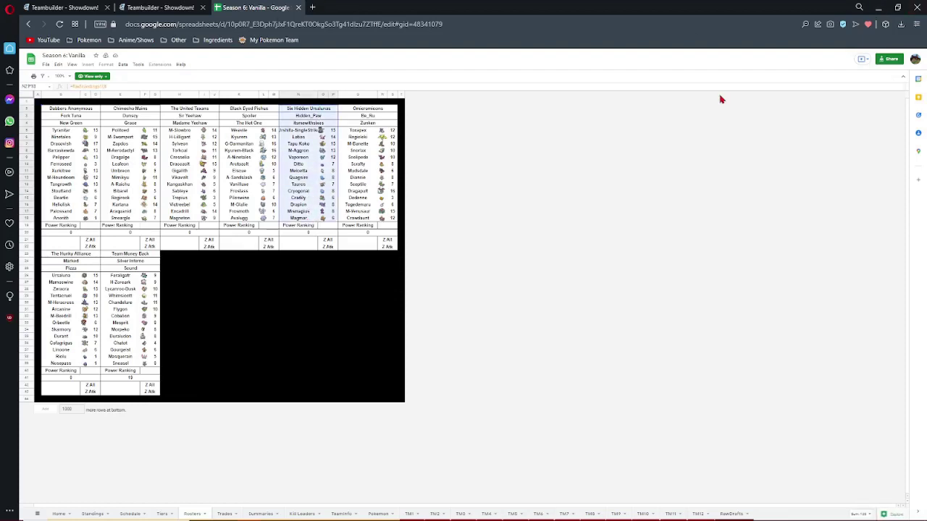
pyautogui.click(348, 8)
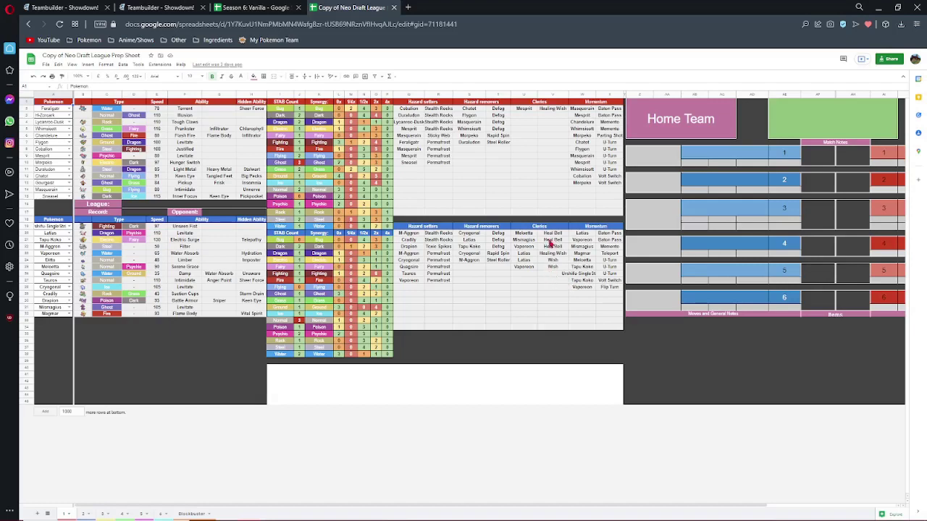
pyautogui.moveTo(550, 267); pyautogui.dragTo(544, 233)
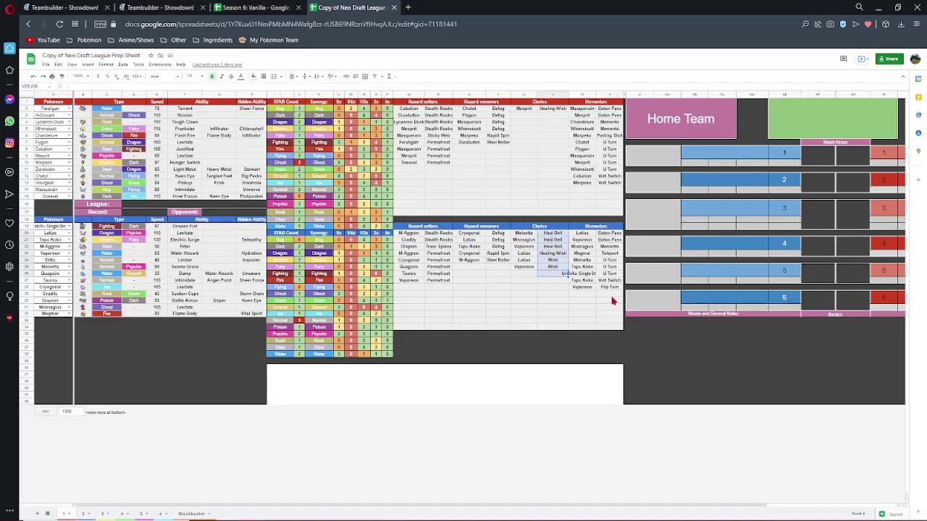
pyautogui.moveTo(470, 233); pyautogui.dragTo(467, 281)
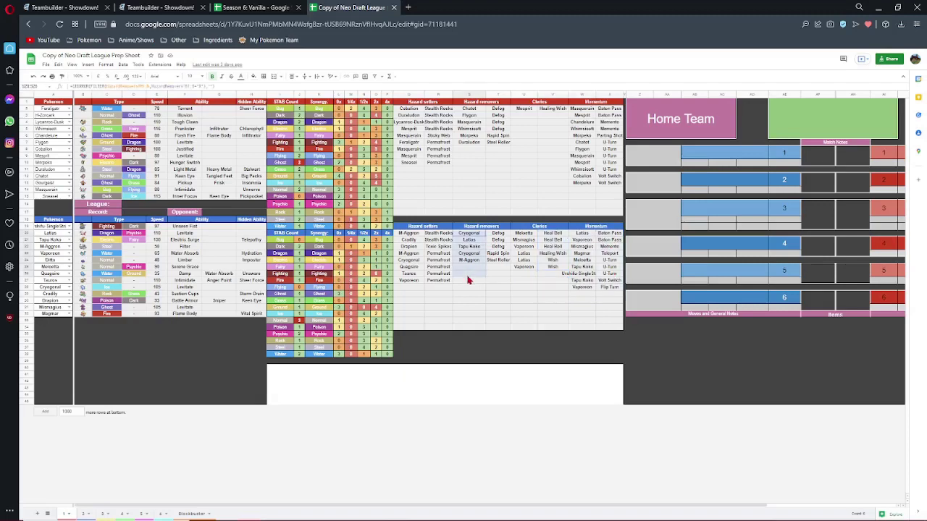
pyautogui.click(491, 281)
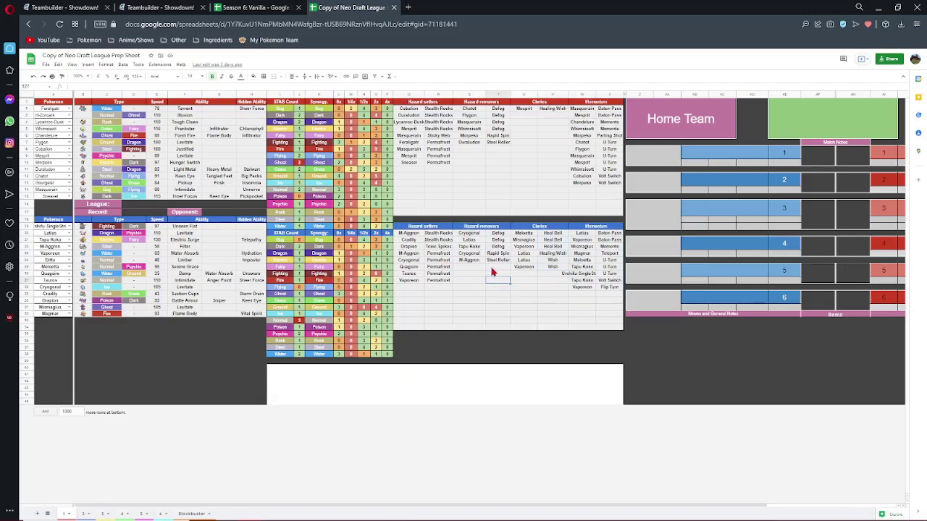
pyautogui.moveTo(437, 255); pyautogui.dragTo(435, 283)
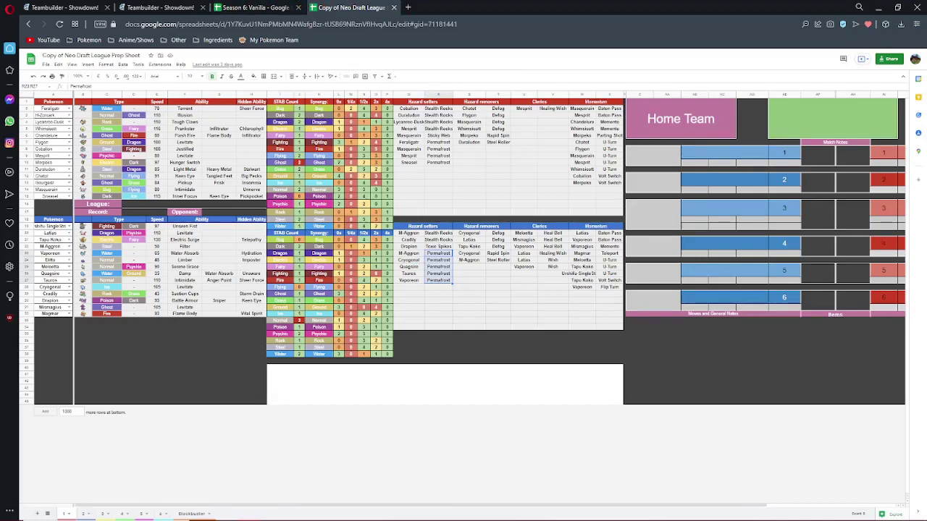
# - Close both league spreadsheets, return the neodraft Teambuilder to its team list and switch to the main Showdown Teambuilder
pyautogui.click(393, 8)
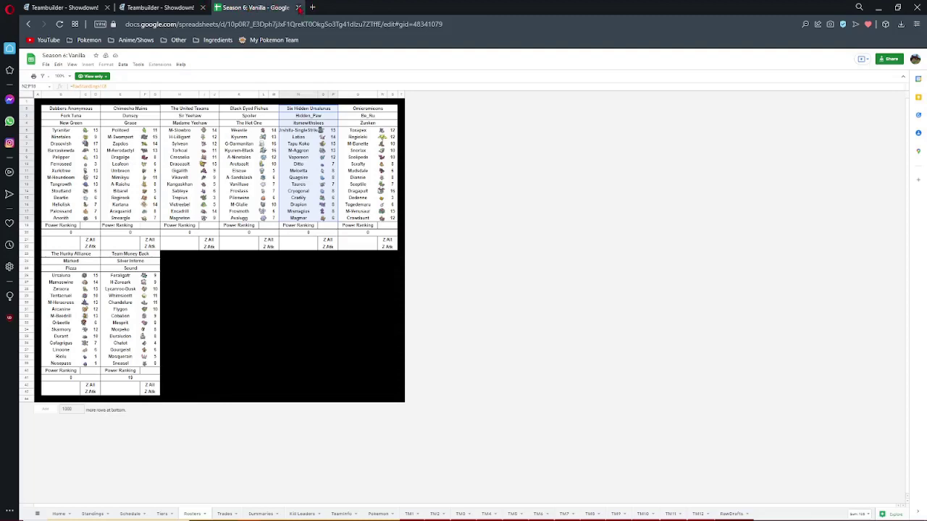
pyautogui.click(298, 7)
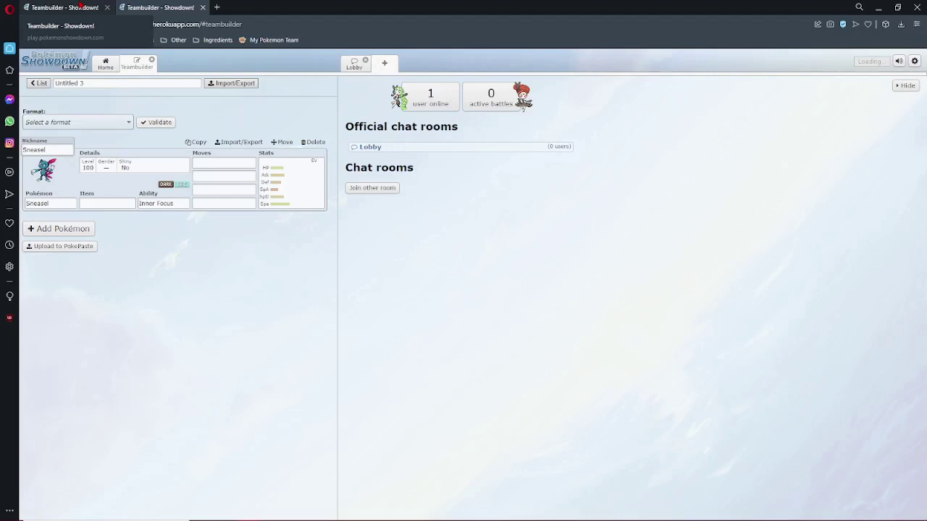
pyautogui.click(37, 83)
pyautogui.hotkey('ctrl', 'shift', 'Tab')
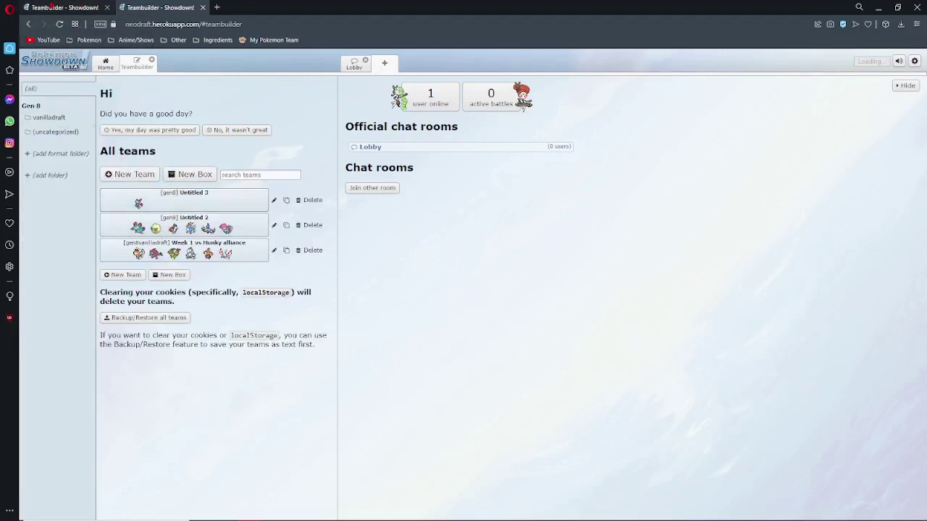
# - Look through the Untitled 13 team and move Gourgeist to the last slot, after Masquerain
pyautogui.scroll(-2, 151, 206)
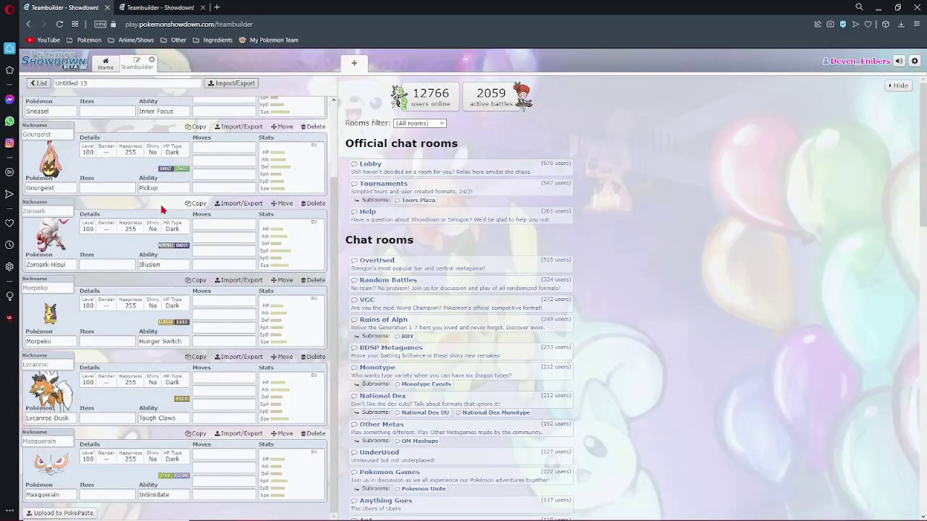
pyautogui.scroll(2, 150, 203)
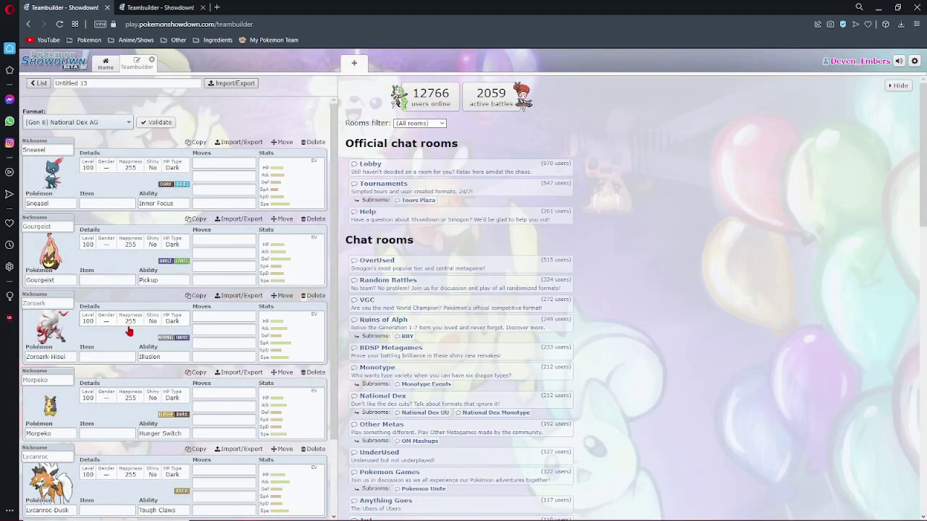
pyautogui.scroll(-2, 129, 335)
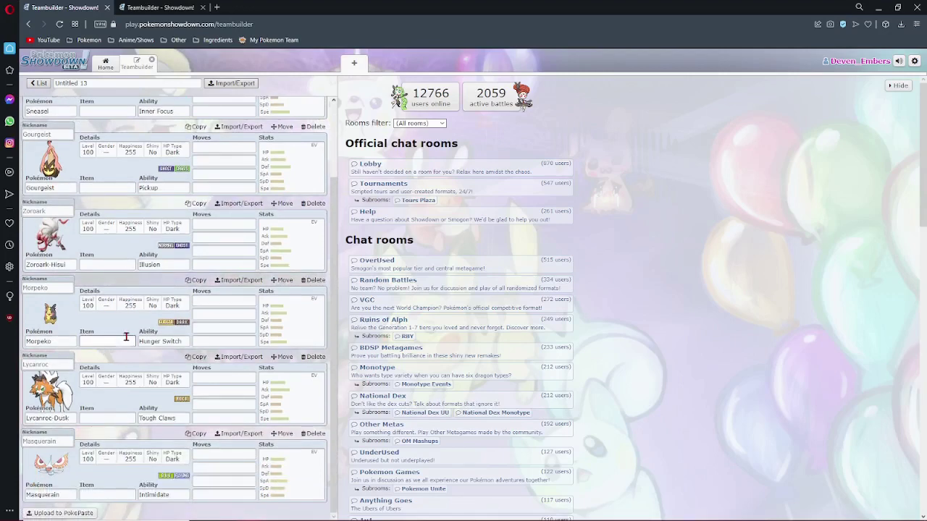
pyautogui.scroll(2, 168, 346)
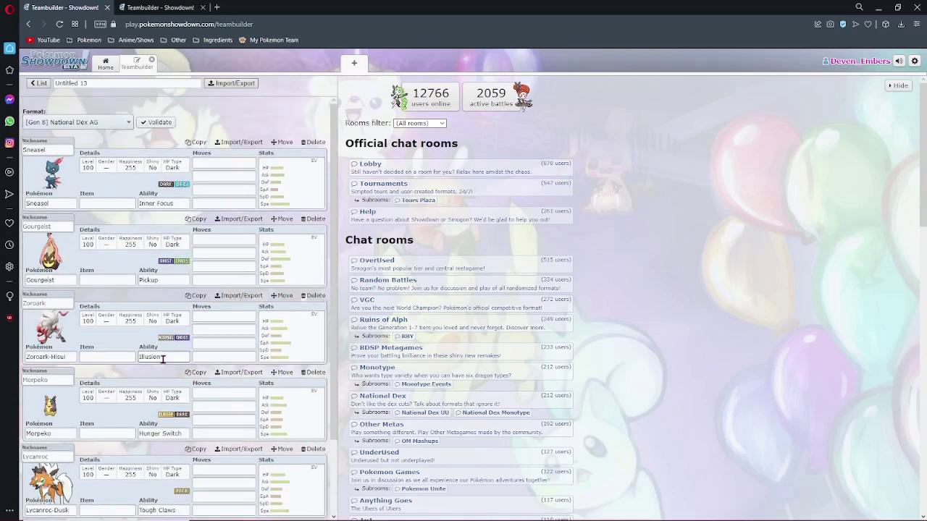
pyautogui.scroll(-2, 153, 367)
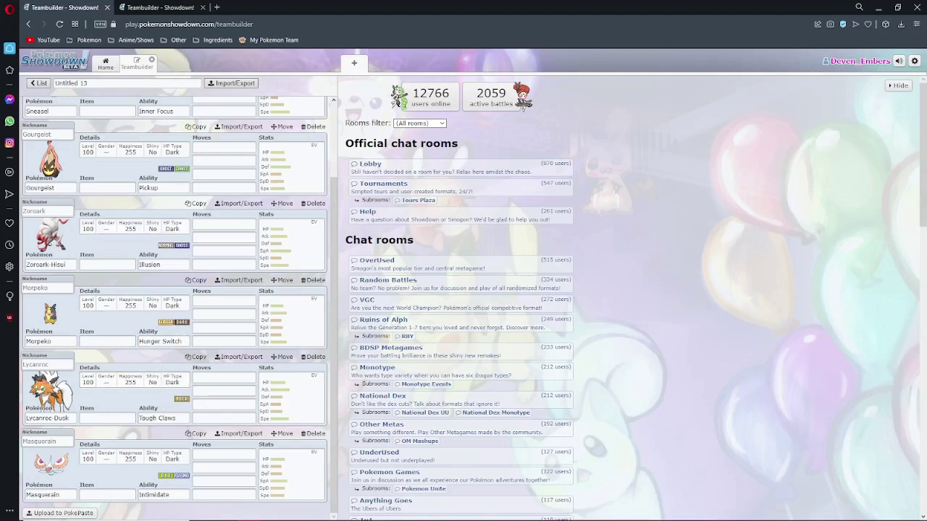
pyautogui.scroll(2, 210, 216)
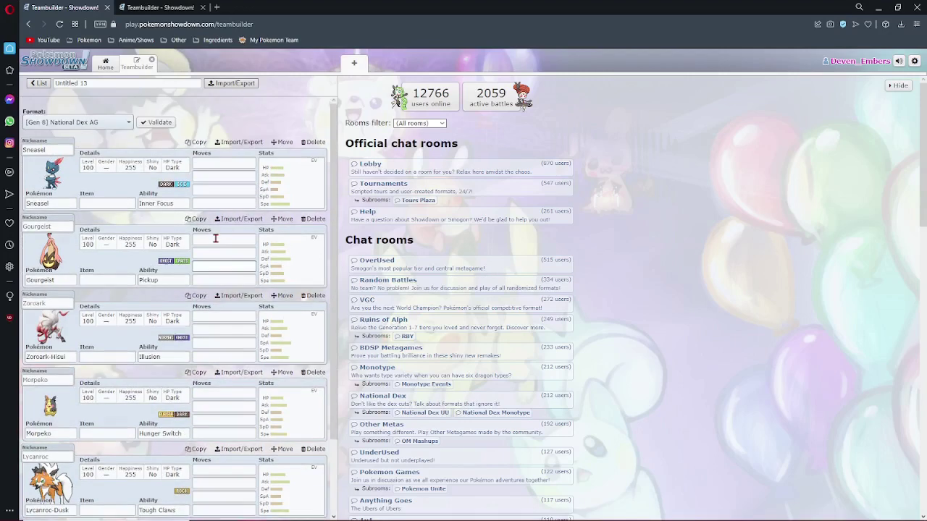
pyautogui.click(282, 220)
pyautogui.click(307, 356)
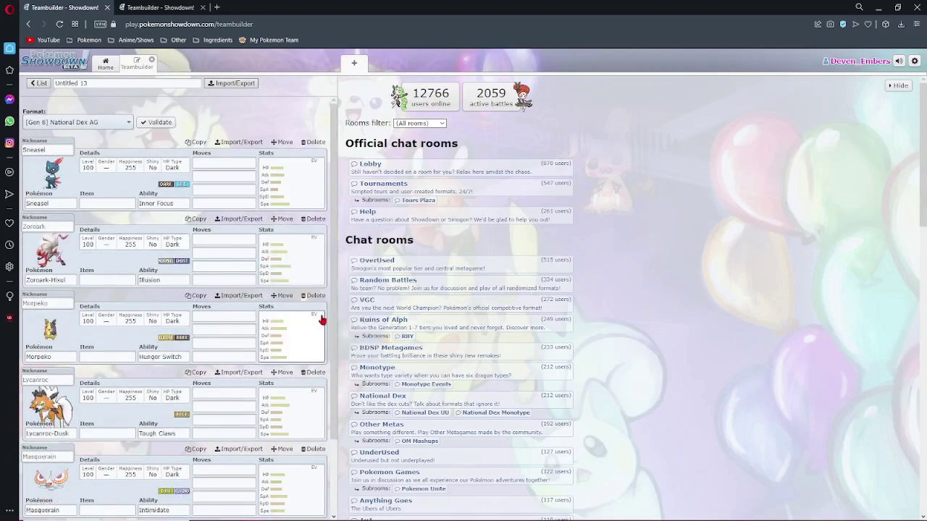
pyautogui.scroll(-2, 136, 319)
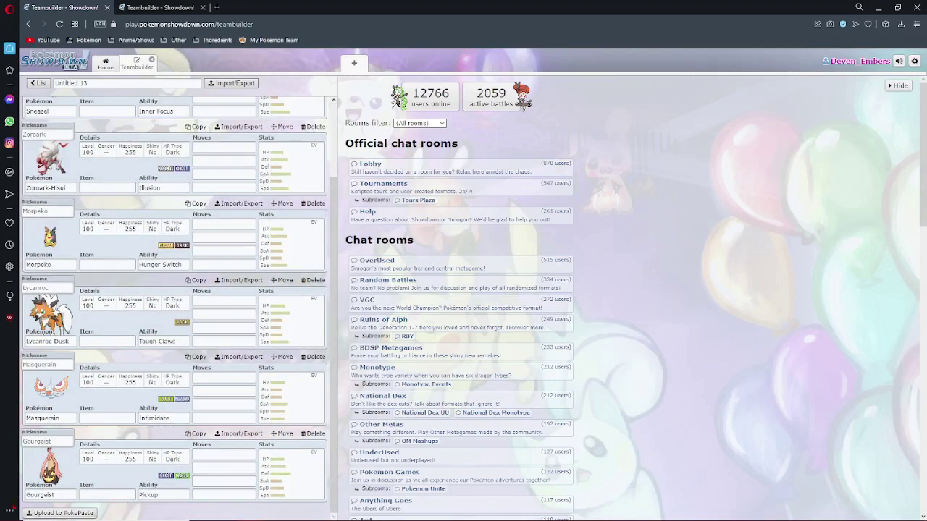
pyautogui.scroll(2, 155, 407)
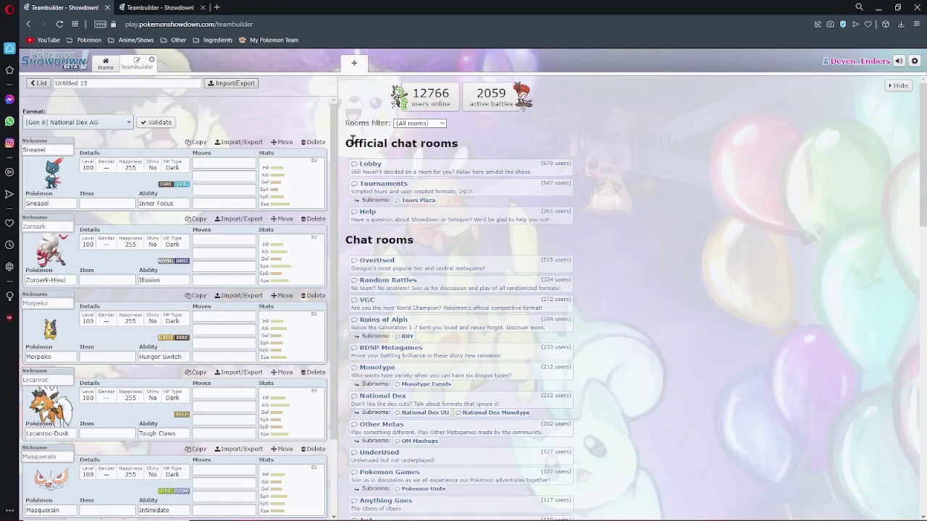
# - Check Sneasel's ability options and set its first move to Knock Off
pyautogui.click(155, 203)
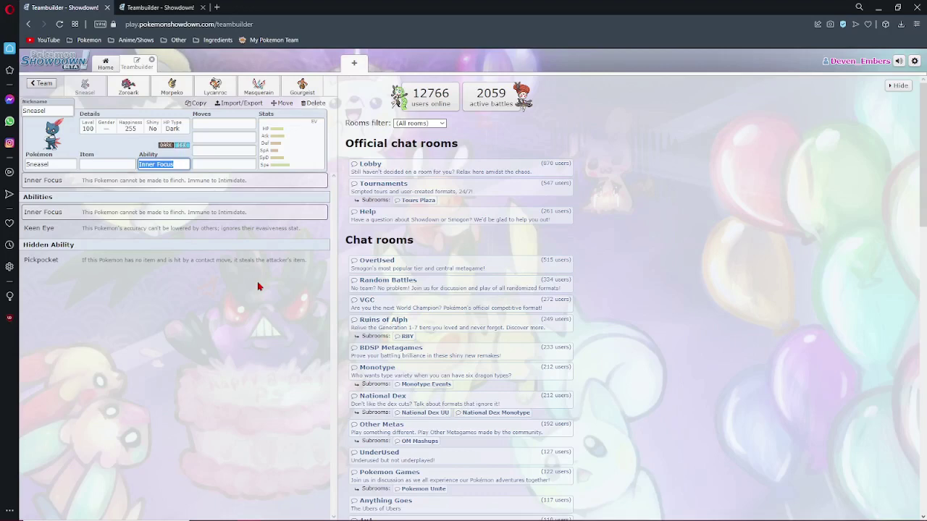
pyautogui.click(212, 122)
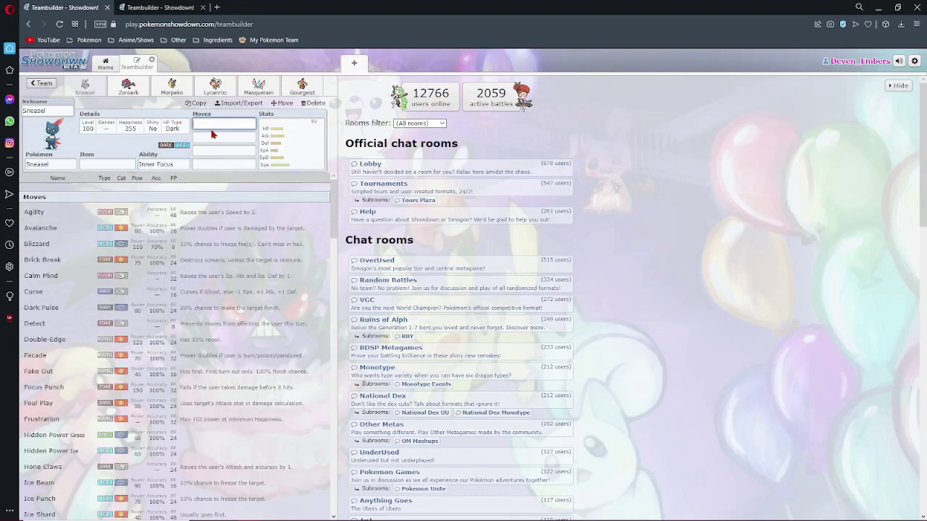
pyautogui.write('knock')
pyautogui.press('Return')
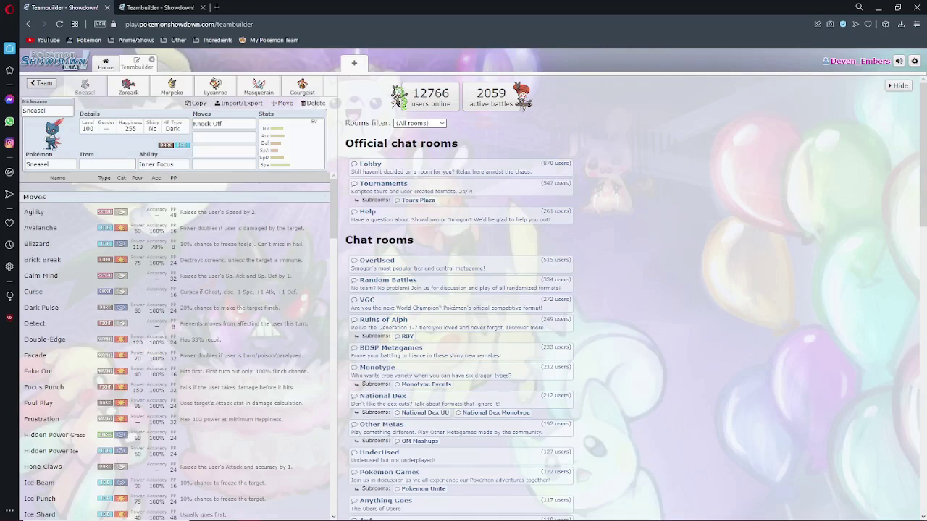
# - Browse Sneasel's available moves for its second move slot
pyautogui.click(218, 141)
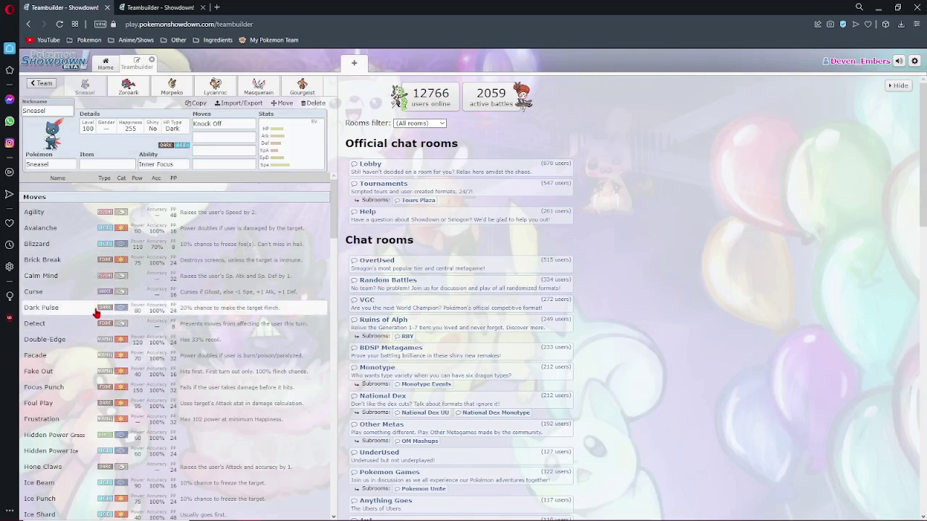
pyautogui.click(213, 138)
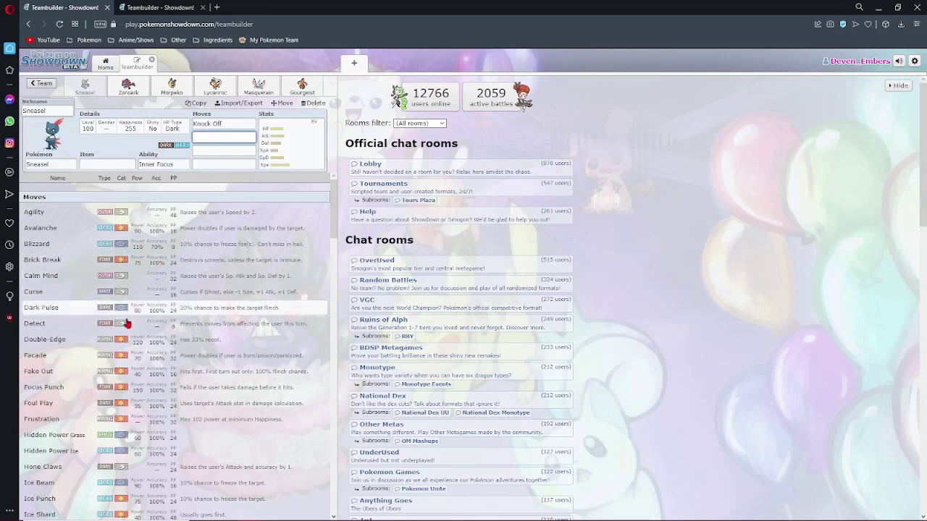
pyautogui.scroll(-2, 151, 493)
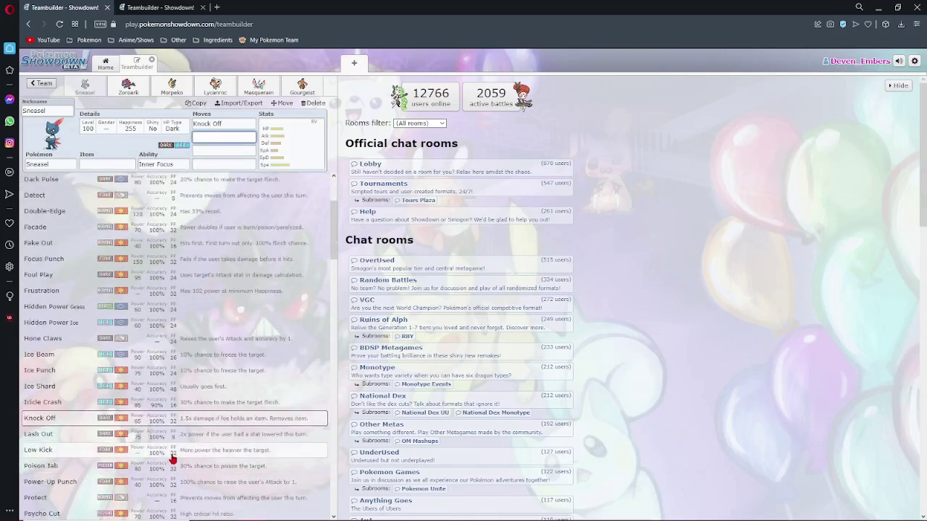
pyautogui.scroll(-2, 172, 455)
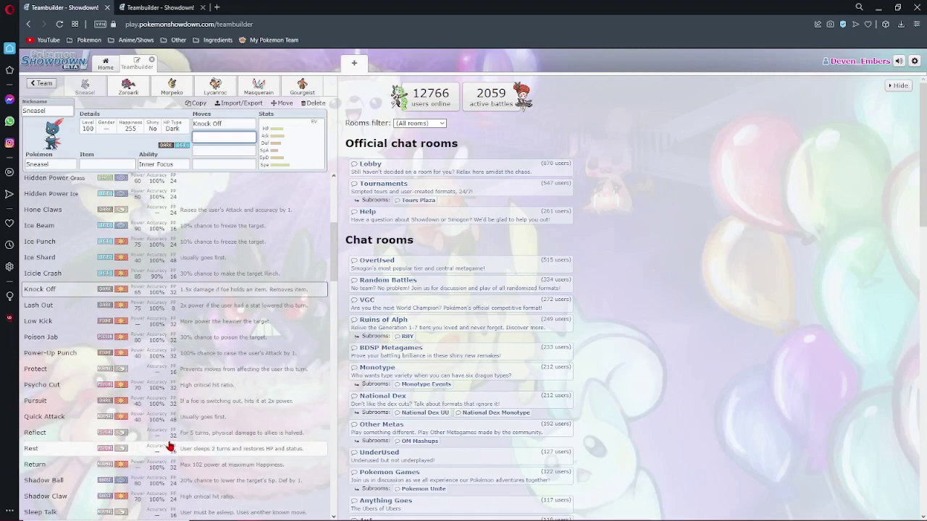
pyautogui.scroll(2, 170, 447)
pyautogui.scroll(-2, 171, 443)
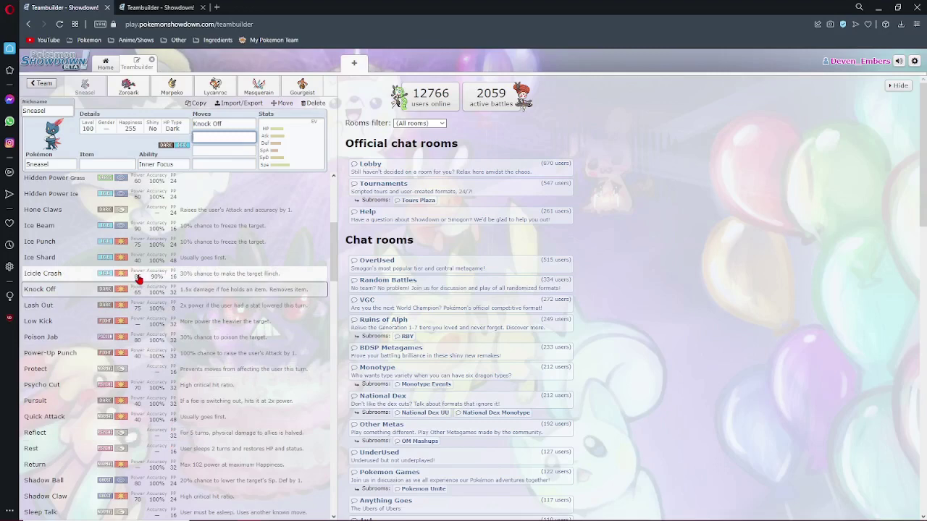
# - Open the bookmarked Insurgence Calcs damage calculator in a new browser tab
pyautogui.click(220, 6)
pyautogui.click(87, 40)
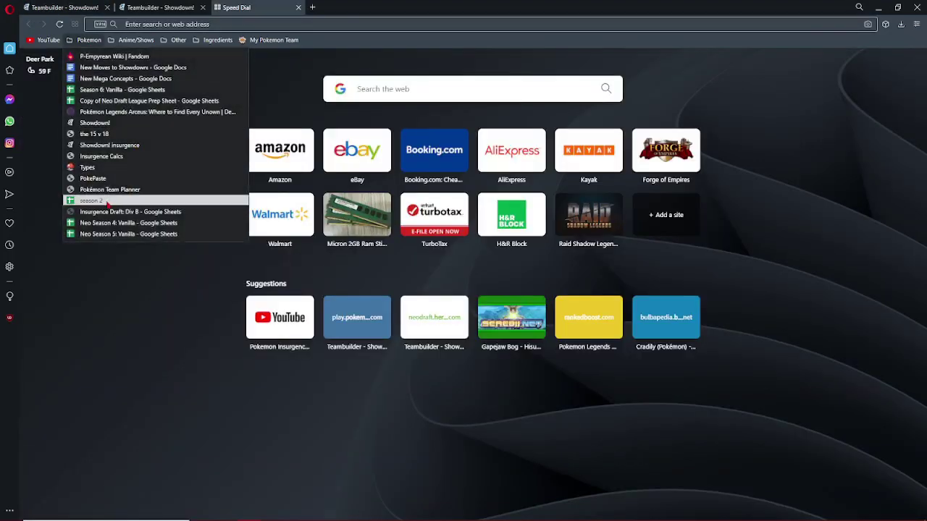
pyautogui.click(103, 152)
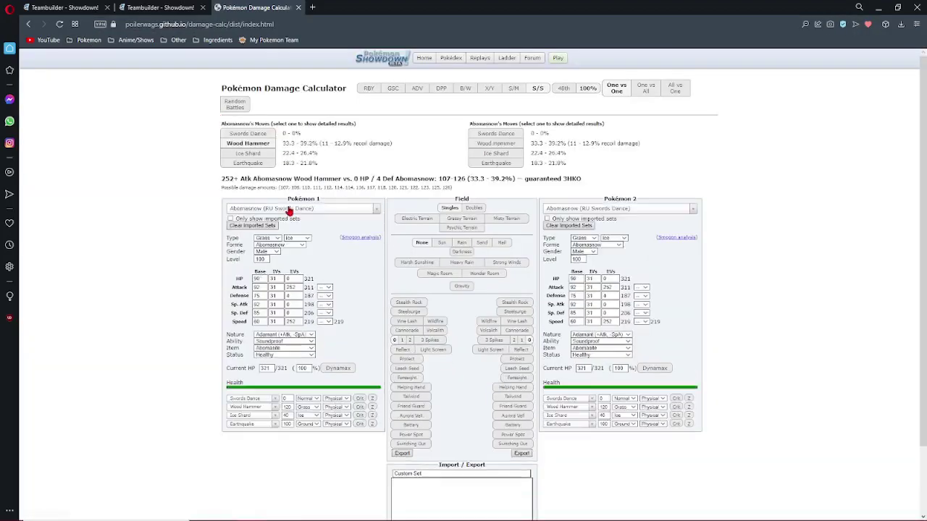
# - Load the Sneasel NU Swords Dance set as Pokémon 1 in the damage calculator
pyautogui.click(289, 209)
pyautogui.write('sne')
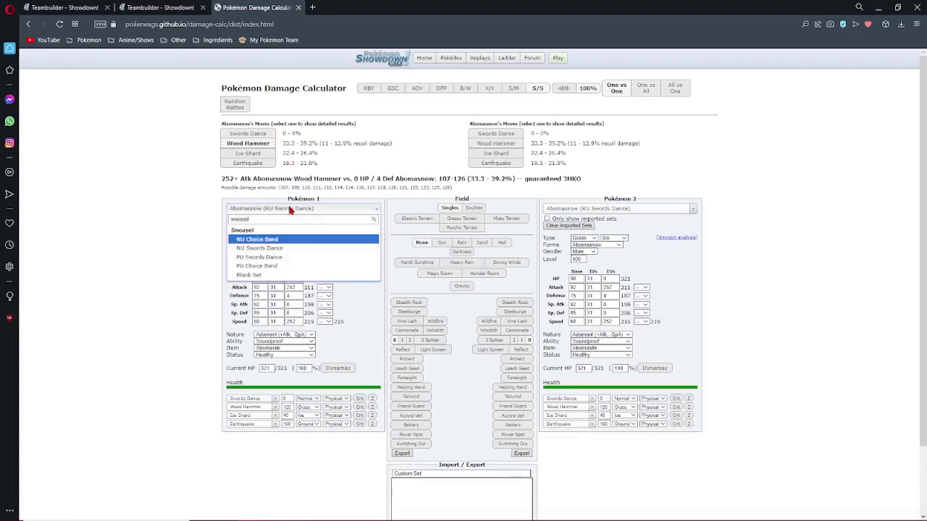
pyautogui.write('asel')
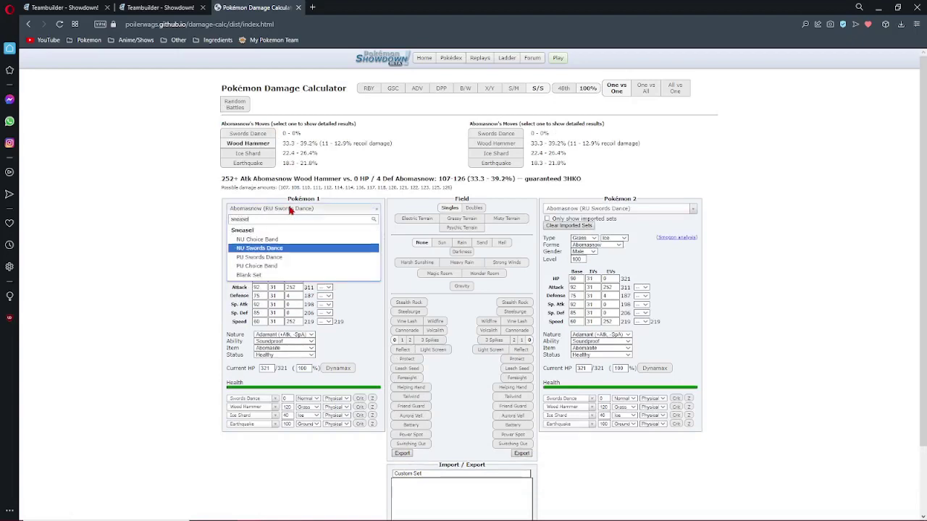
pyautogui.press('Down')
pyautogui.press('Return')
# - Load the Tapu Koko OU Offensive Pivot set as Pokémon 2
pyautogui.click(572, 209)
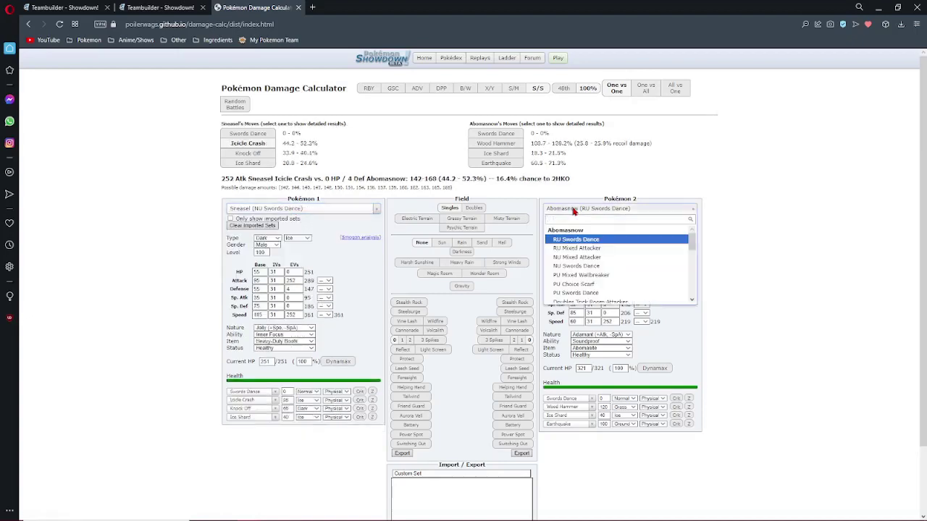
pyautogui.write('to')
pyautogui.press('BackSpace')
pyautogui.press('BackSpace')
pyautogui.write('ap')
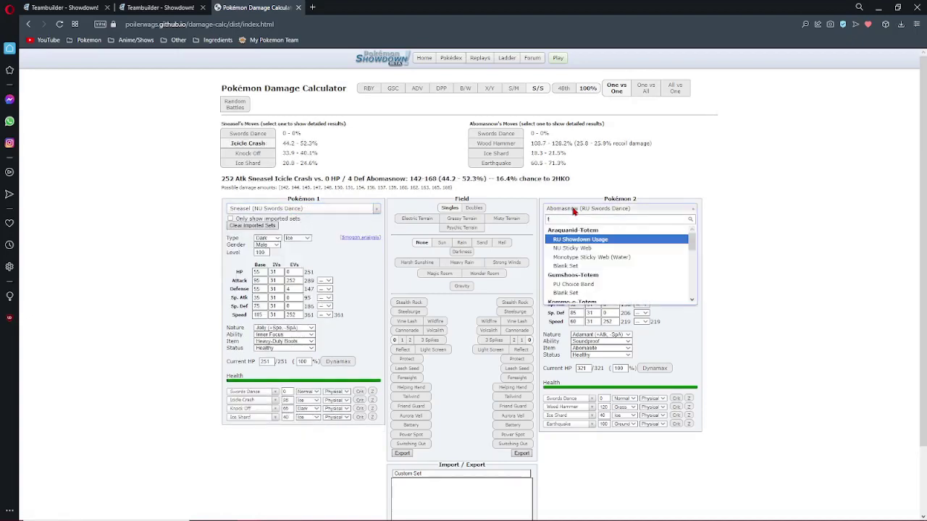
pyautogui.write('u Koko')
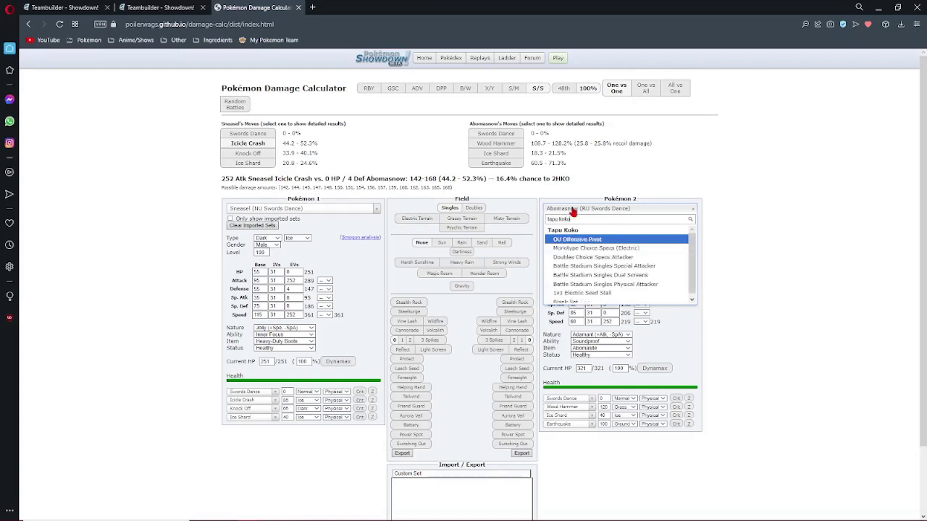
pyautogui.press('Return')
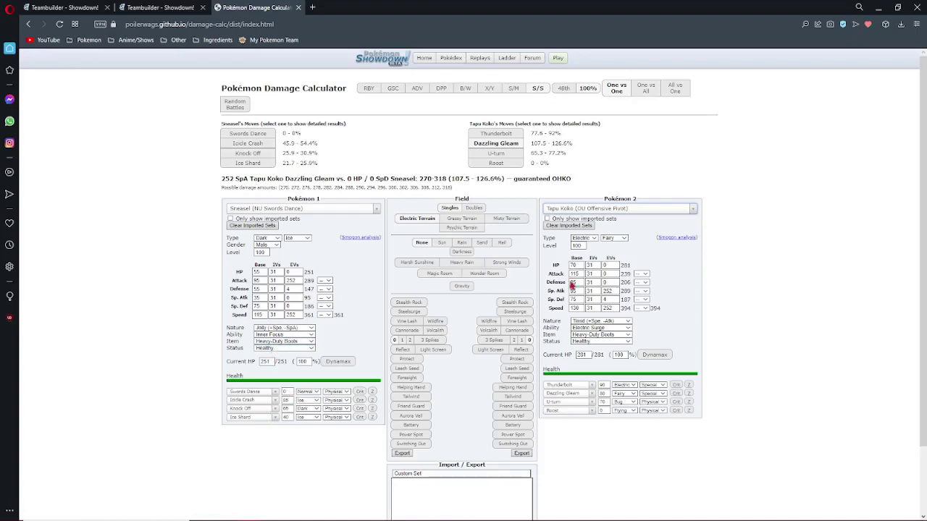
# - Load the Latias OU Showdown Usage set as Pokémon 2 and check Sneasel's Knock Off damage against it
pyautogui.click(592, 210)
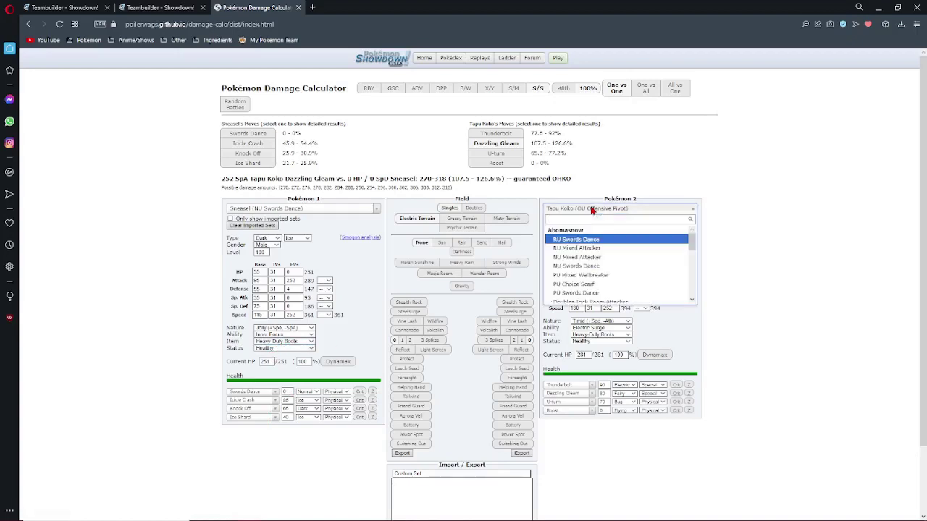
pyautogui.write('lk')
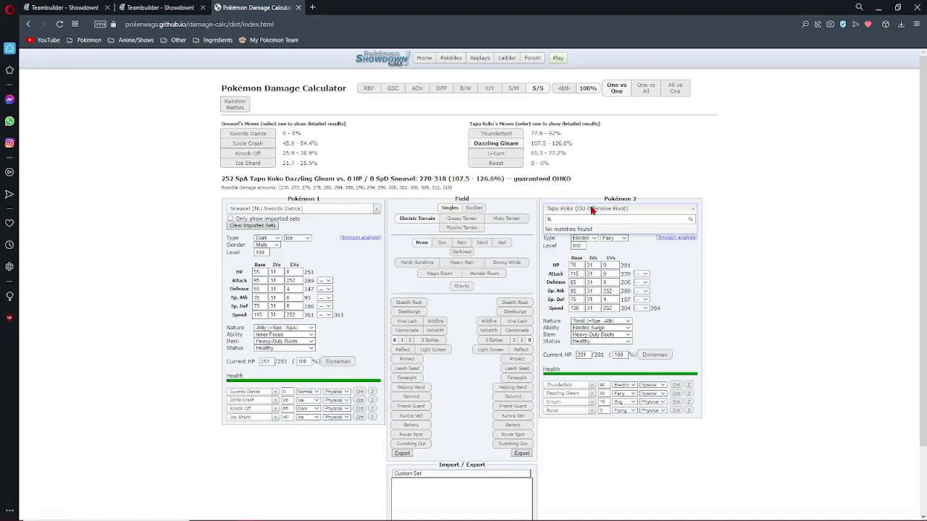
pyautogui.press('BackSpace')
pyautogui.write('atias')
pyautogui.press('Return')
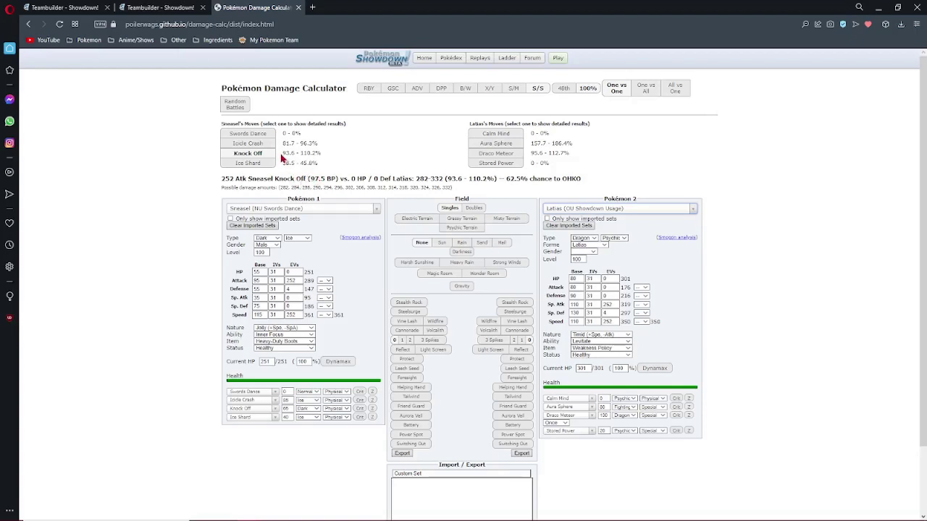
pyautogui.moveTo(282, 153); pyautogui.dragTo(322, 154)
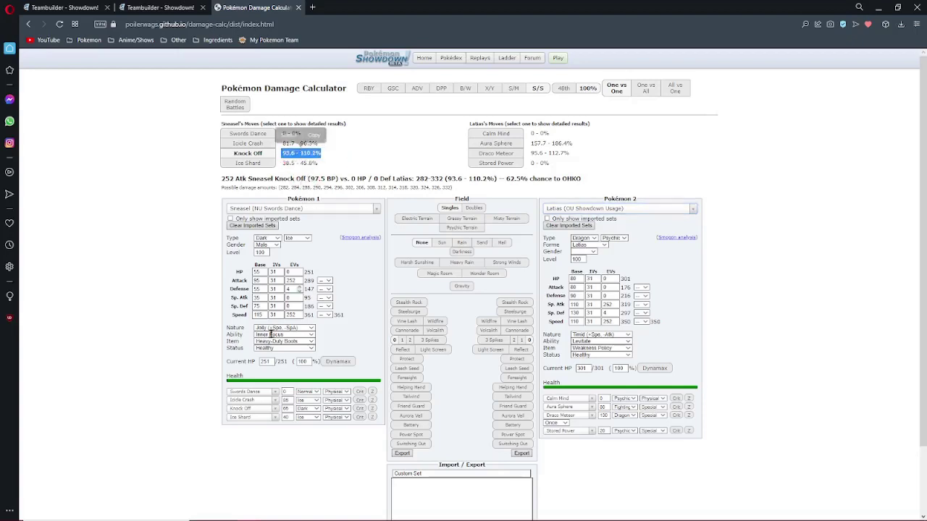
# - Replace Sneasel's Swords Dance with Ice Punch and compare its damage against Latias with Icicle Crash
pyautogui.click(254, 392)
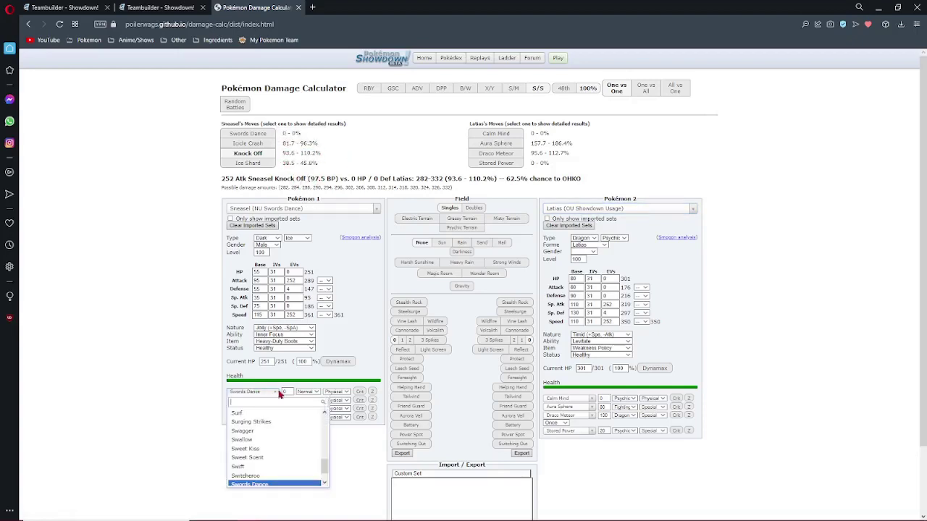
pyautogui.click(360, 341)
pyautogui.click(264, 392)
pyautogui.write('ice pu')
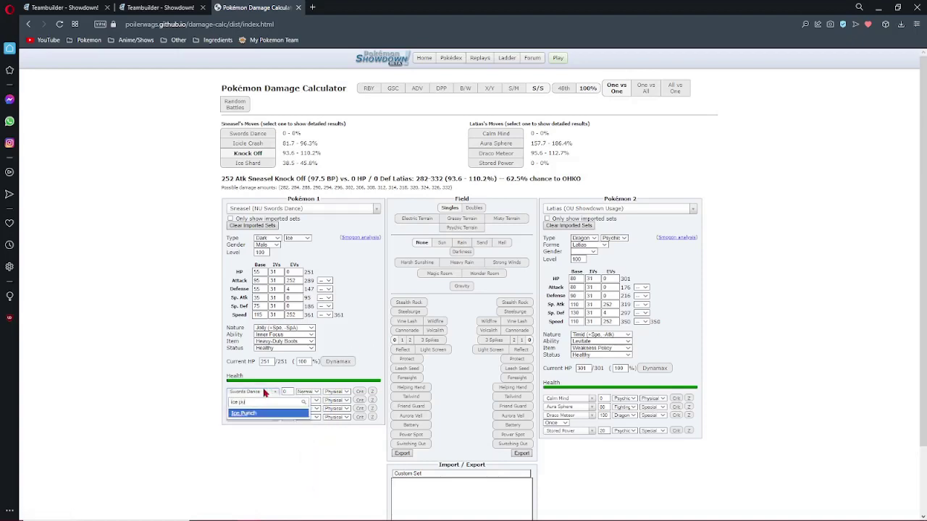
pyautogui.press('Return')
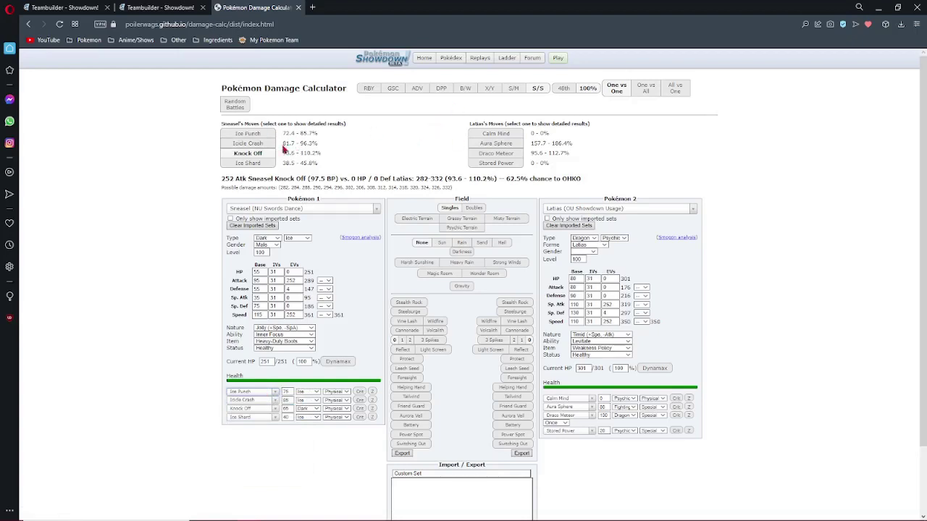
pyautogui.moveTo(282, 144); pyautogui.dragTo(336, 147)
pyautogui.click(338, 149)
# - Load the Cradily PU Defensive set as Pokémon 2 and check Sneasel's Icicle Crash damage against it
pyautogui.click(643, 210)
pyautogui.write('cradi')
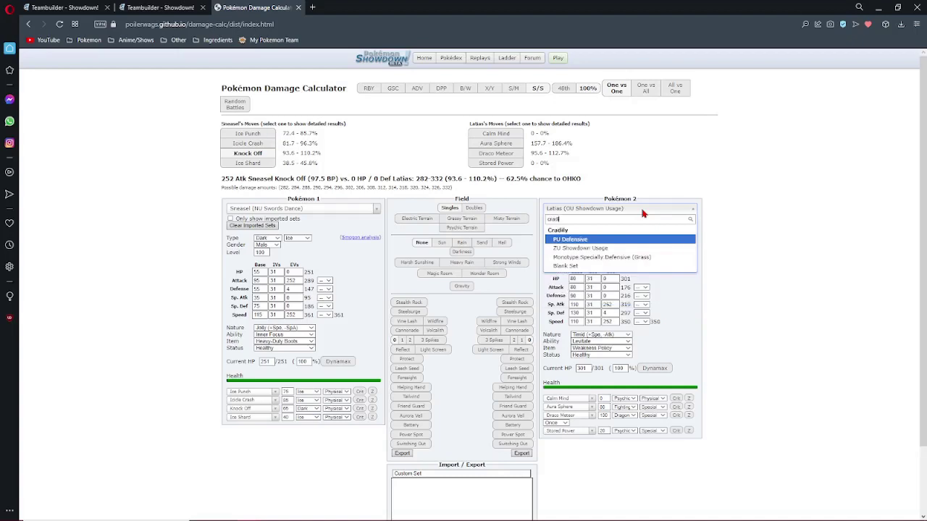
pyautogui.press('Return')
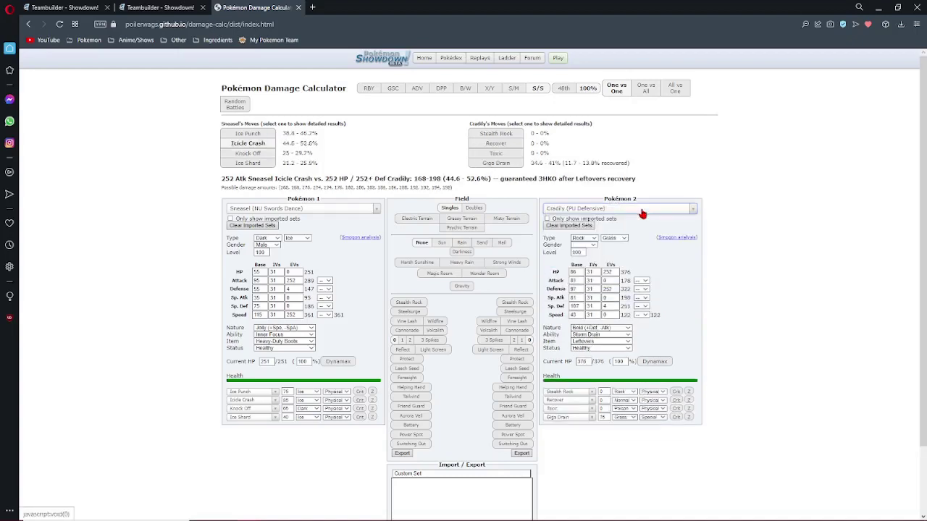
pyautogui.doubleClick(307, 143)
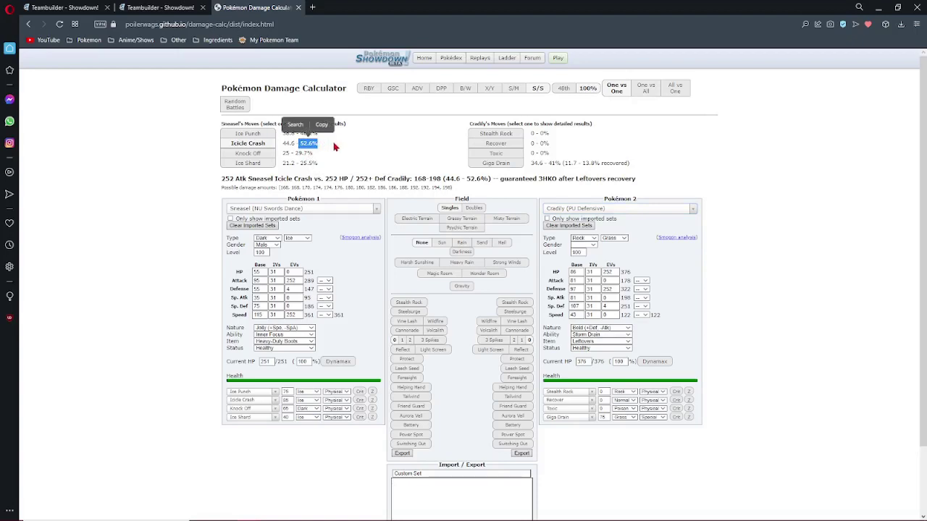
pyautogui.click(335, 147)
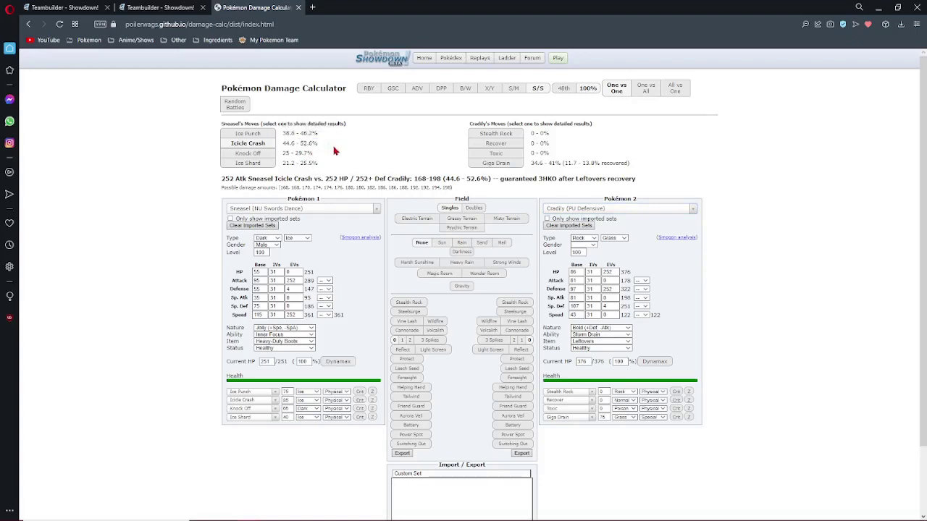
pyautogui.rightClick(334, 194)
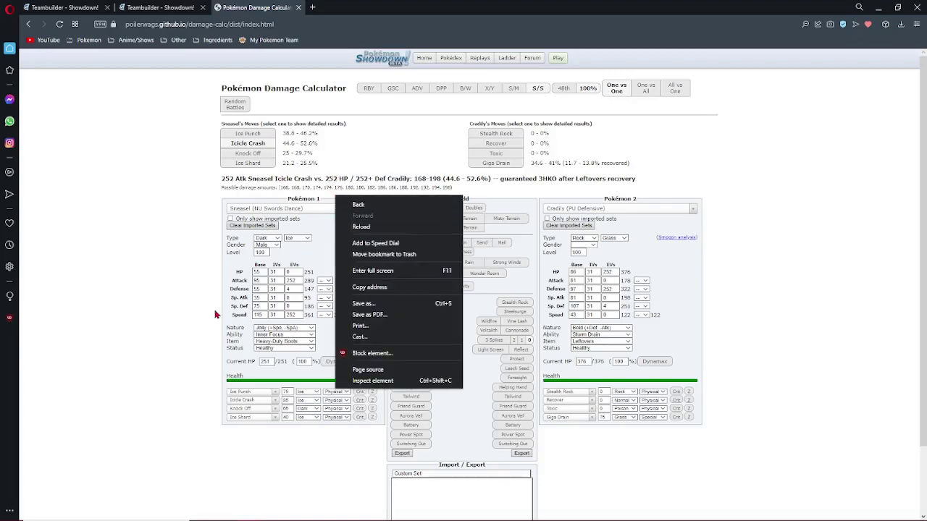
pyautogui.click(215, 315)
# - Return to Sneasel in the Showdown teambuilder and choose Triple Axel as its second move
pyautogui.click(156, 7)
pyautogui.click(66, 7)
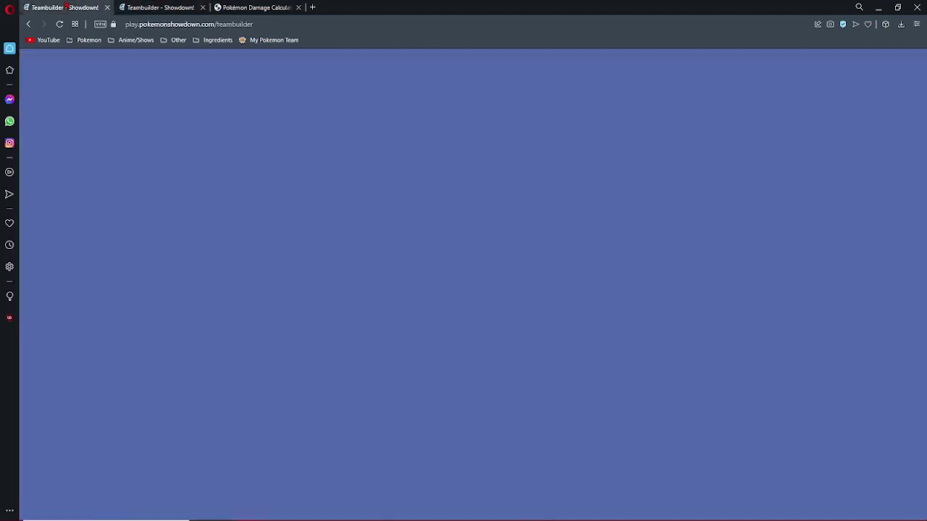
pyautogui.click(156, 7)
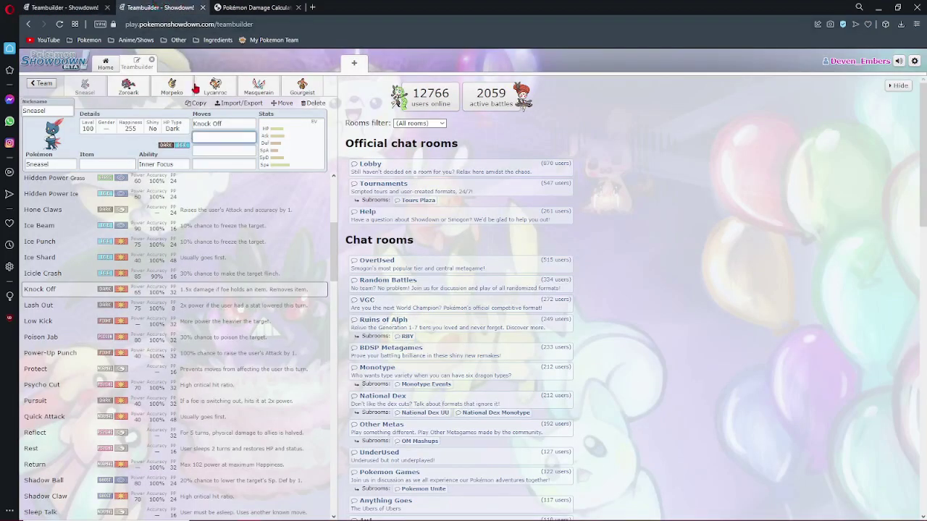
pyautogui.click(226, 137)
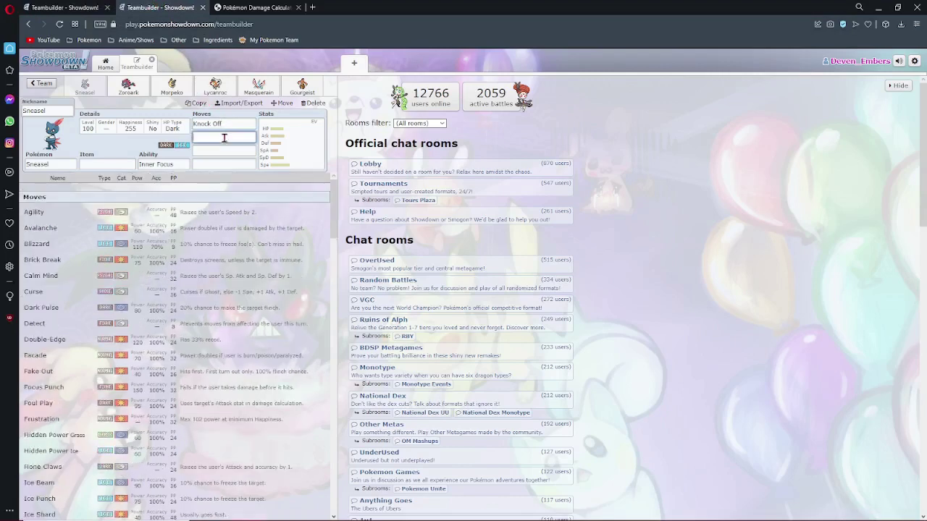
pyautogui.scroll(-5, 160, 312)
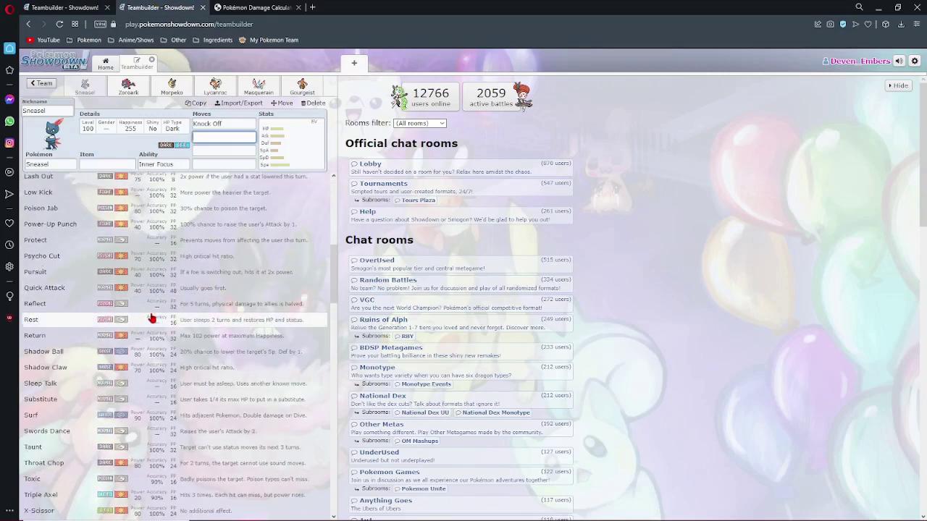
pyautogui.click(152, 499)
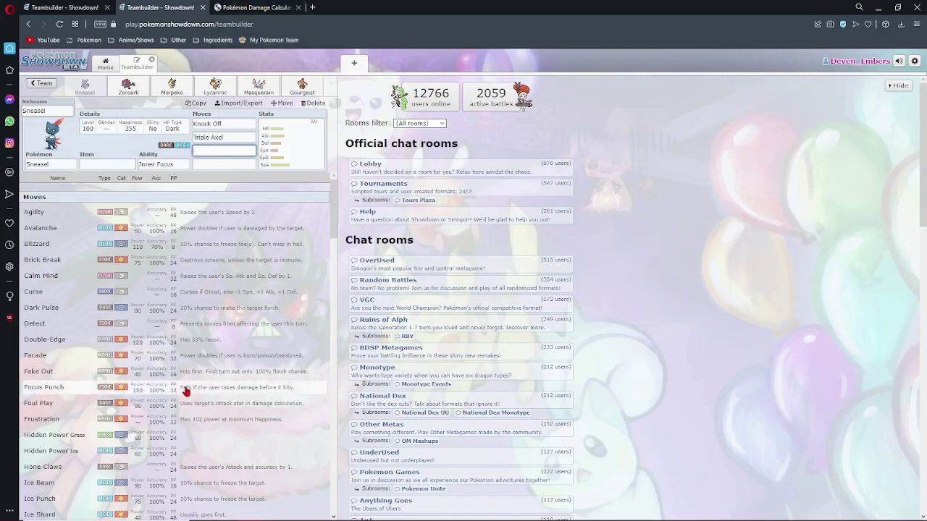
# - Look through Sneasel's available moves for its third move slot
pyautogui.scroll(-3, 250, 362)
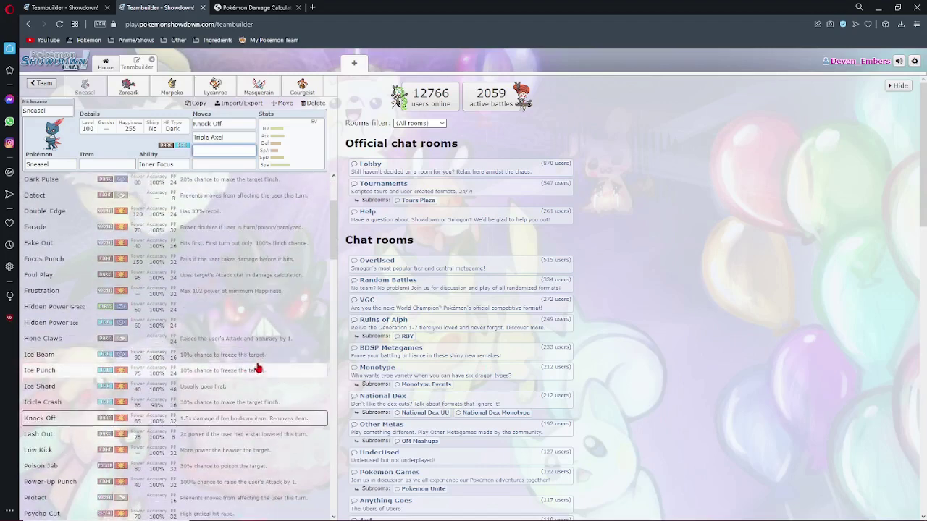
pyautogui.scroll(-6, 249, 369)
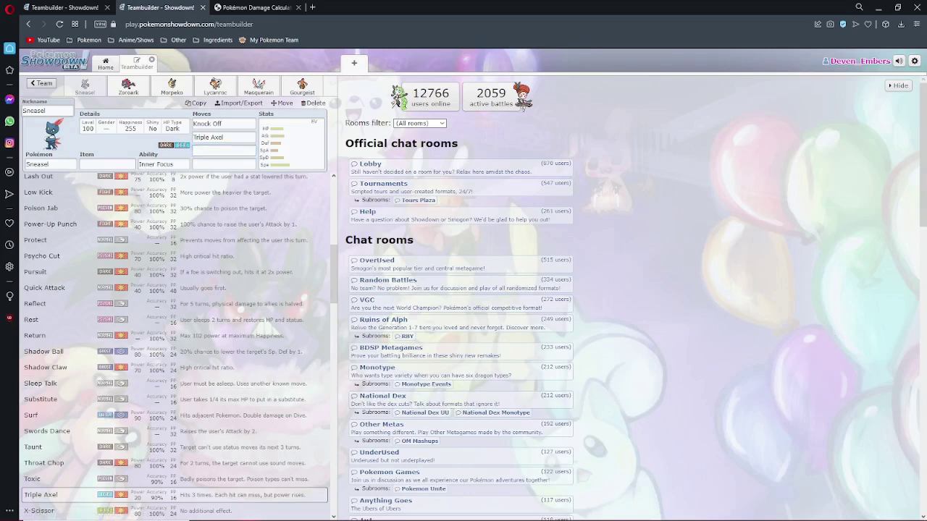
pyautogui.scroll(-2, 260, 467)
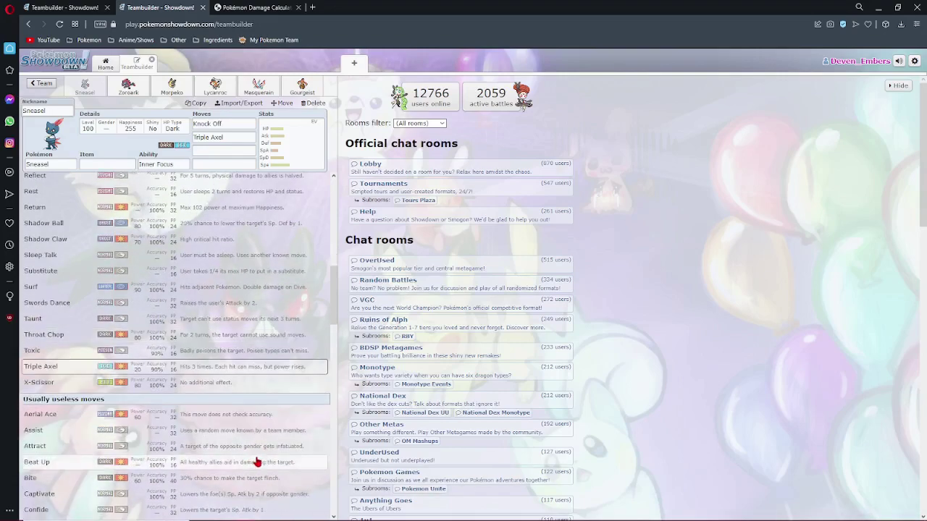
pyautogui.scroll(4, 257, 461)
pyautogui.scroll(2, 260, 461)
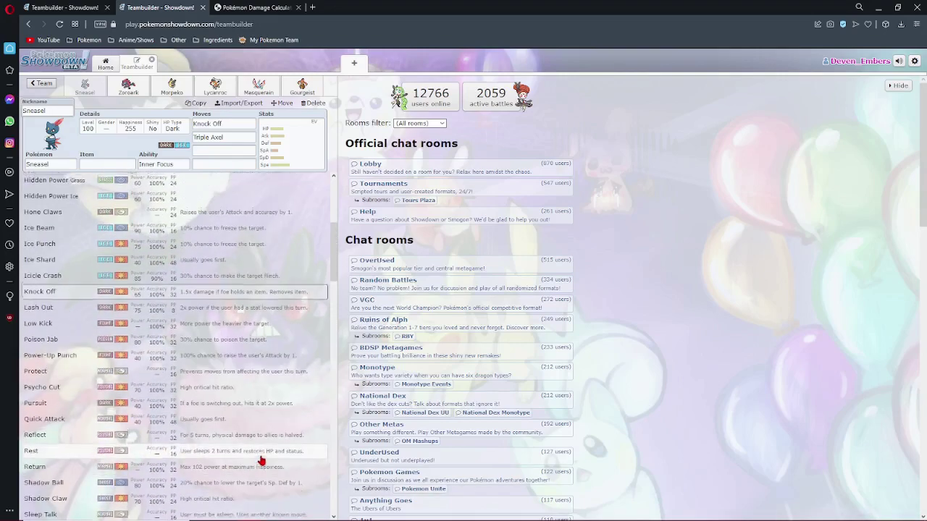
# - Switch to the damage calculator and load the Aggron-Mega OU Mega Tank set as Pokémon 2
pyautogui.click(239, 8)
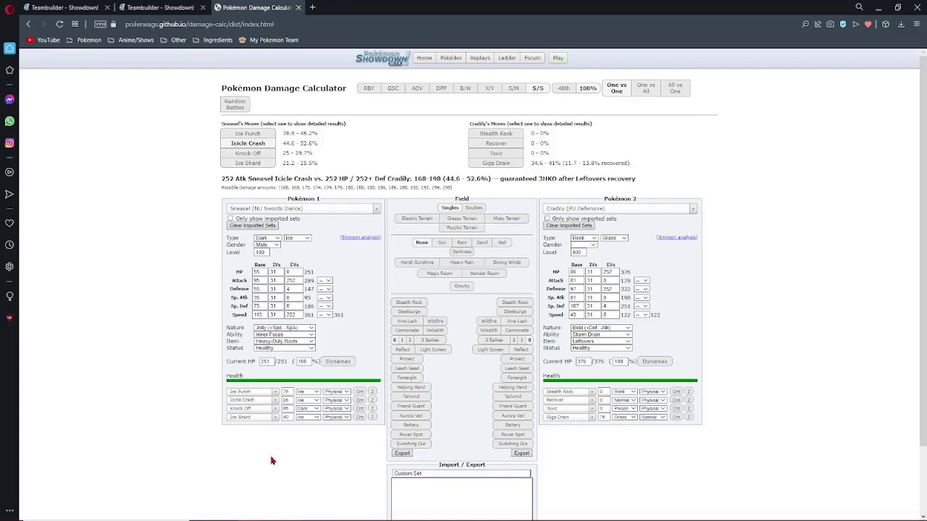
pyautogui.click(625, 209)
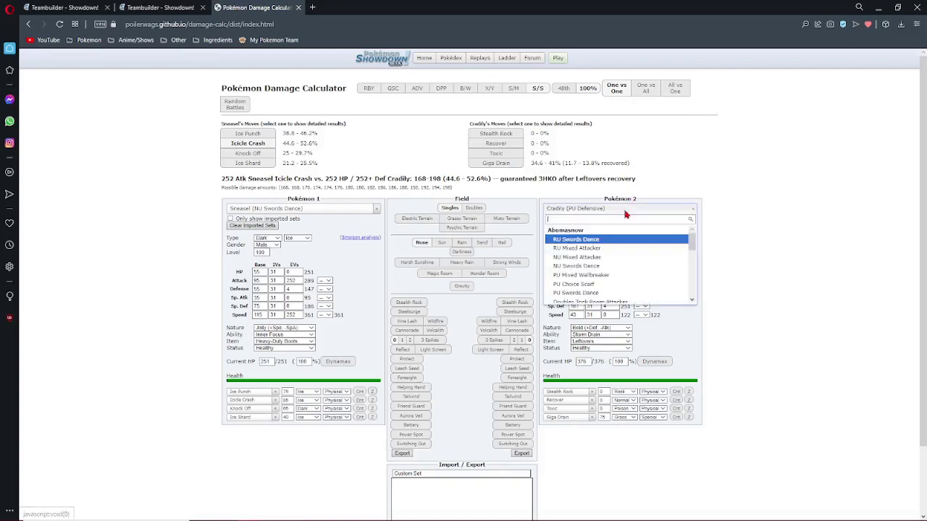
pyautogui.write('aggepd')
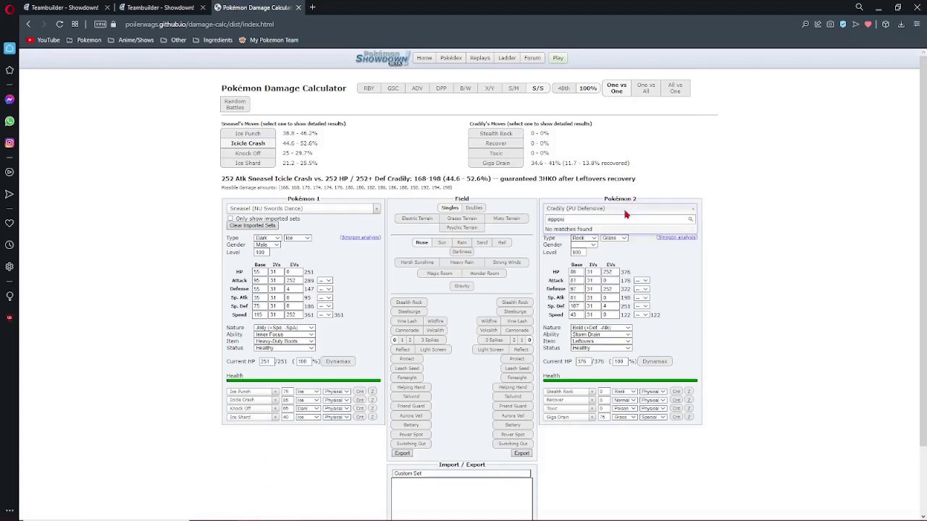
pyautogui.press('BackSpace')
pyautogui.press('BackSpace')
pyautogui.press('BackSpace')
pyautogui.write('r')
pyautogui.press('Down')
pyautogui.press('Down')
pyautogui.press('Down')
pyautogui.press('Down')
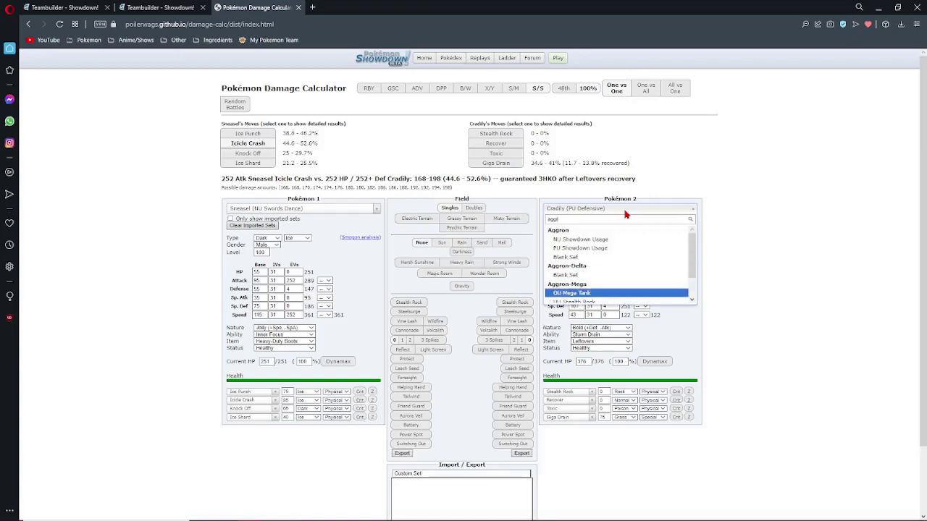
pyautogui.press('Return')
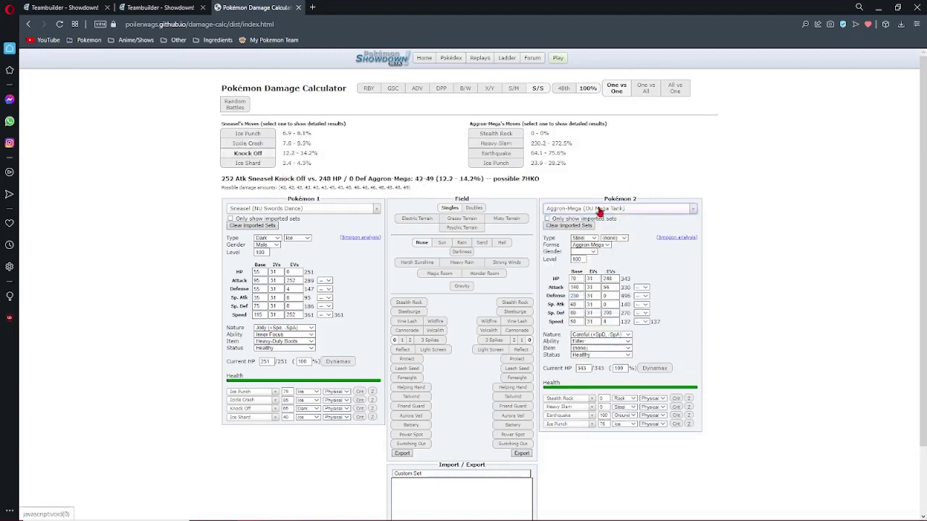
# - Replace Sneasel's Ice Shard with Low Kick in the damage calculator
pyautogui.click(257, 421)
pyautogui.click(198, 424)
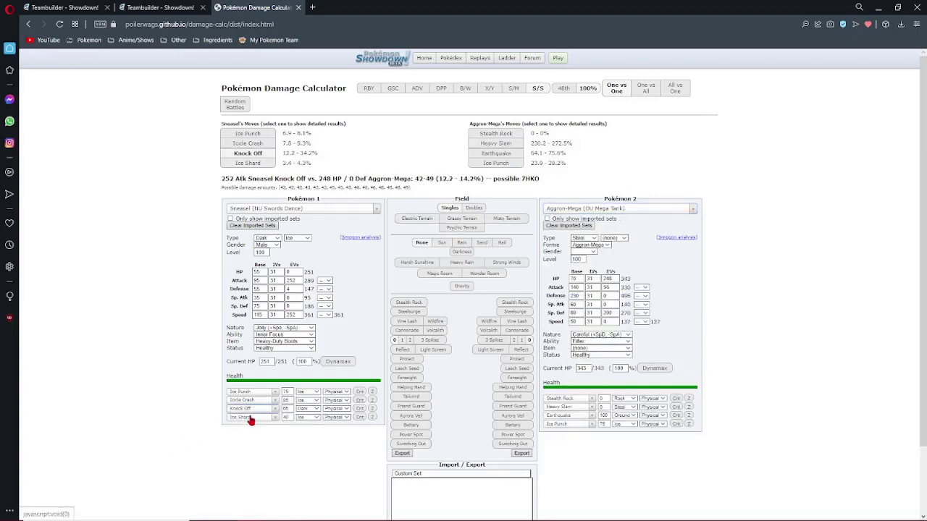
pyautogui.click(250, 420)
pyautogui.write('low')
pyautogui.press('Return')
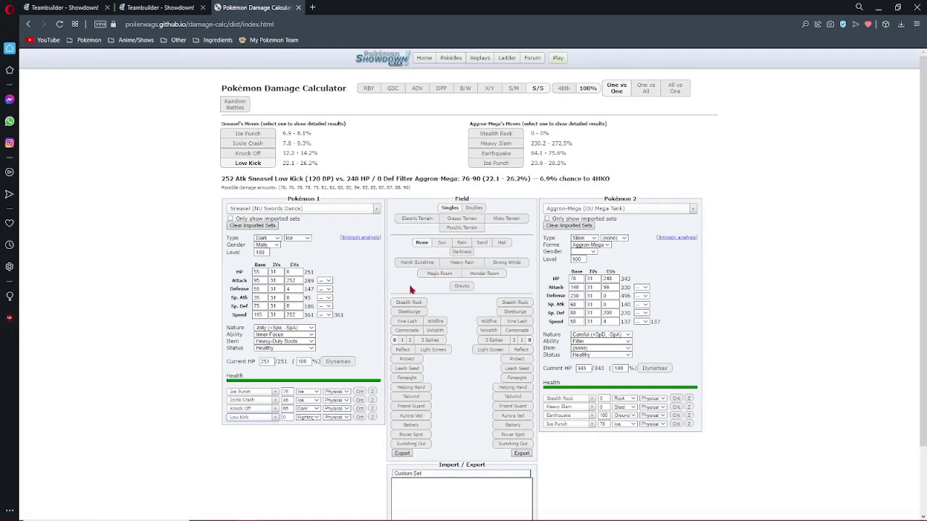
# - Set Aggron-Mega's HP and Defense EVs to 252 each
pyautogui.click(614, 277)
pyautogui.click(608, 296)
pyautogui.write('252')
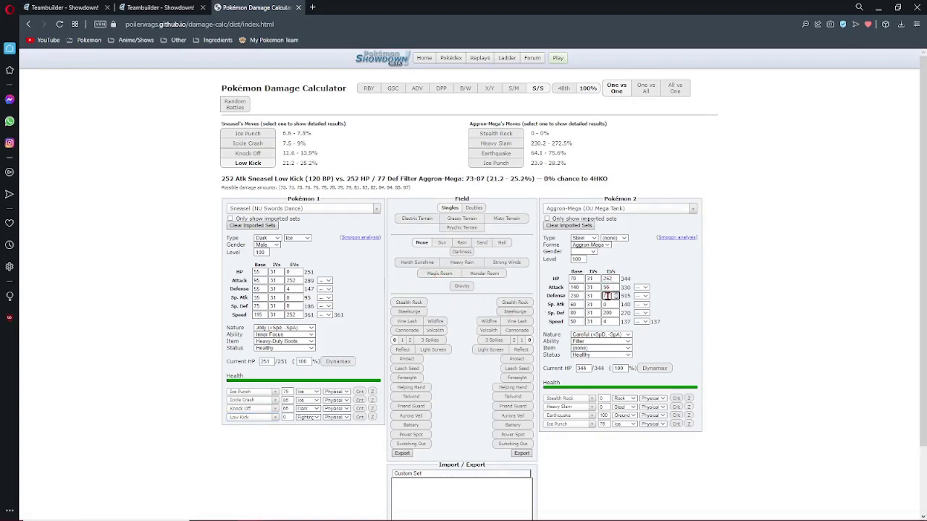
# - Consult Sneasel's move list in the teambuilder, and replace its Ice Punch with Brick Break in the damage calculator
pyautogui.click(158, 7)
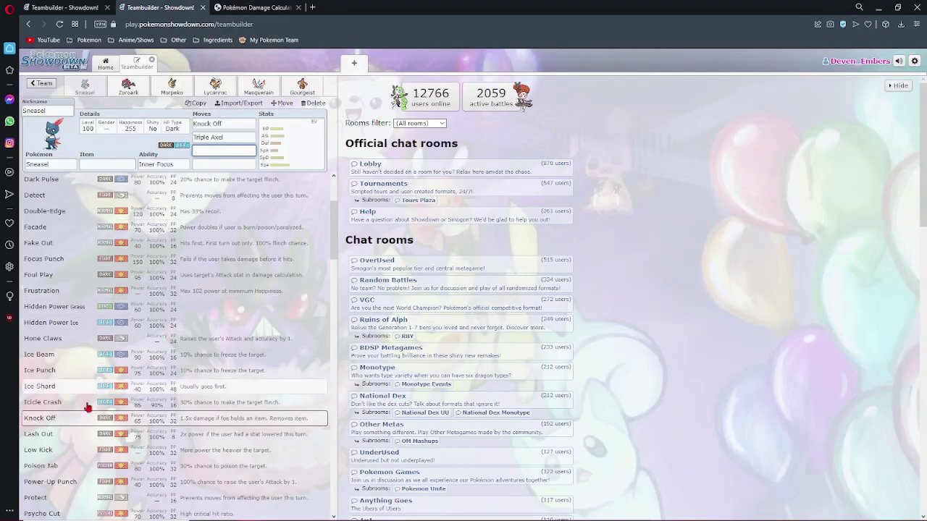
pyautogui.click(104, 455)
pyautogui.click(249, 7)
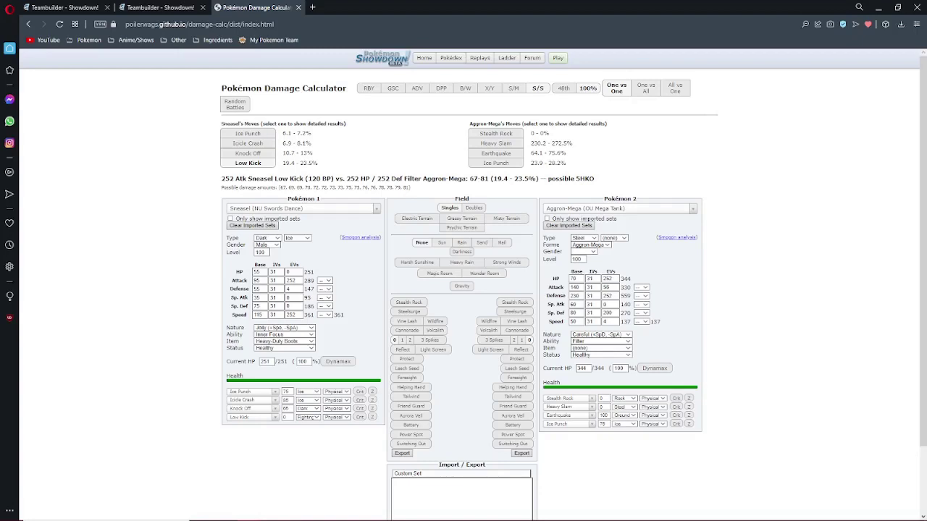
pyautogui.click(275, 394)
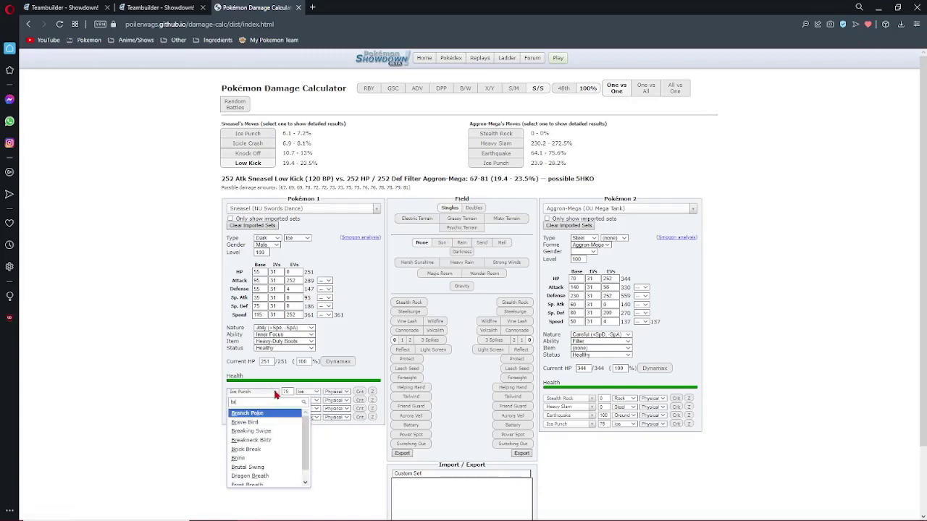
pyautogui.write('brick')
pyautogui.press('Return')
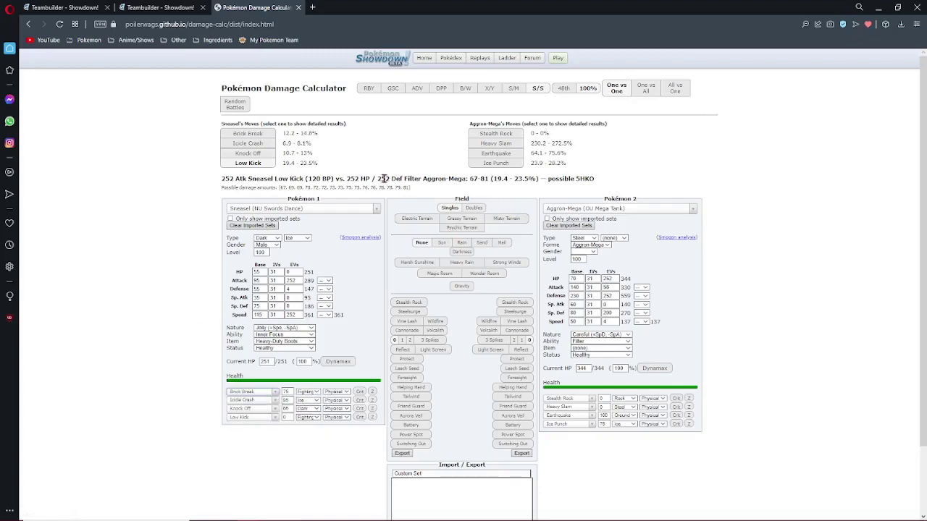
# - Switch to the teambuilder and look through Sneasel's full move list, including the usually useless moves
pyautogui.click(156, 8)
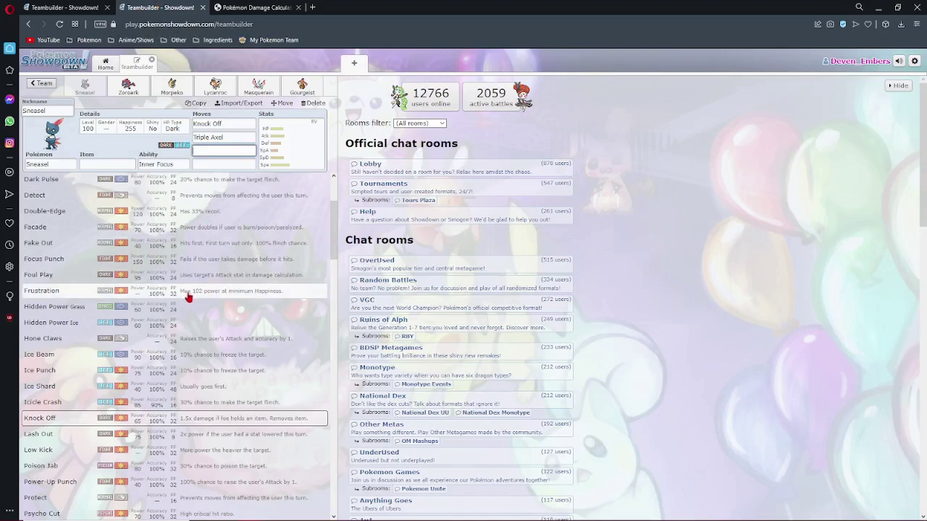
pyautogui.scroll(-2, 187, 306)
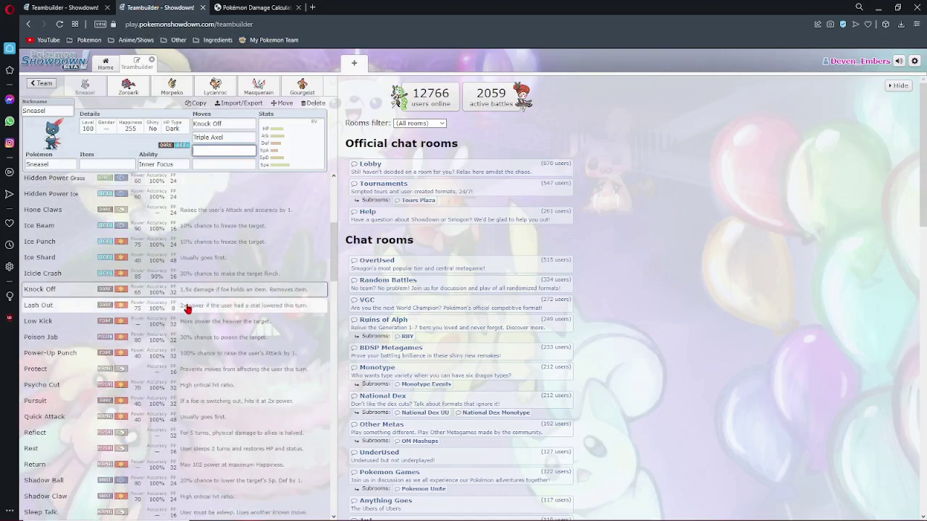
pyautogui.scroll(-7, 187, 308)
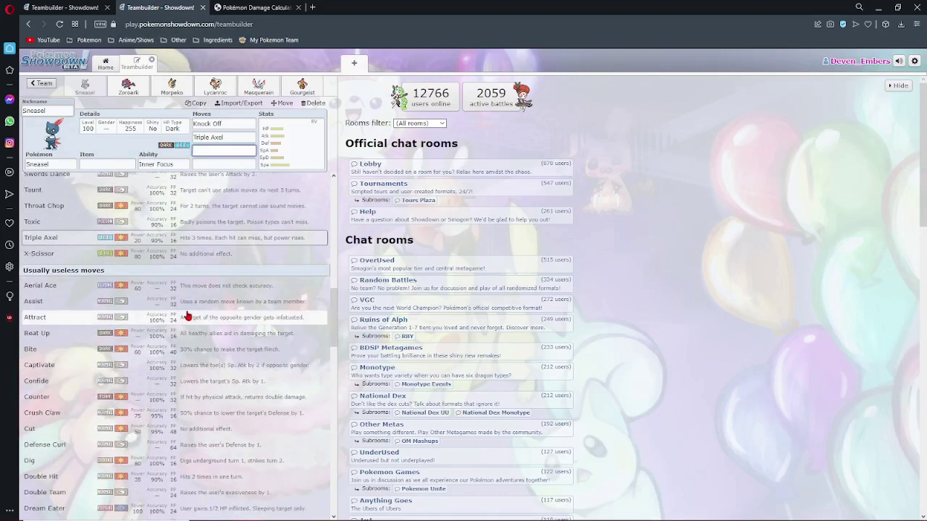
pyautogui.scroll(-7, 187, 317)
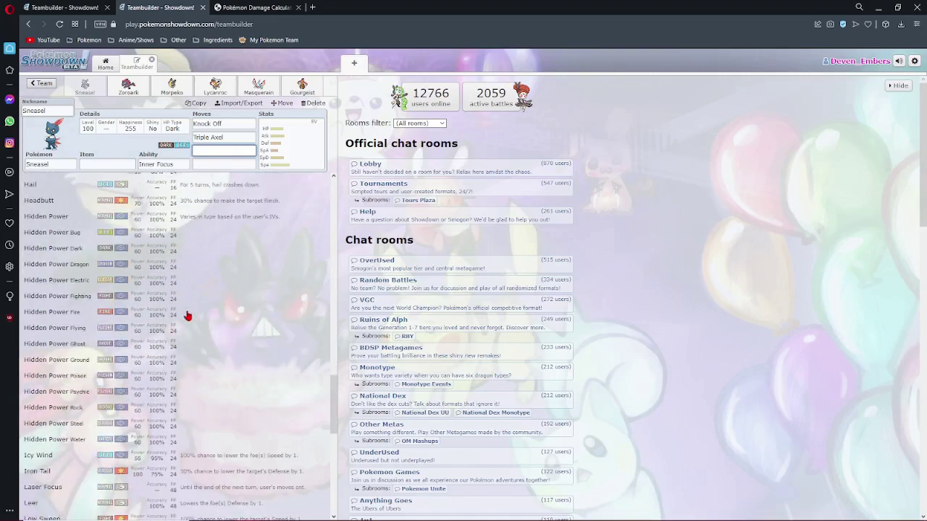
pyautogui.scroll(-2, 186, 314)
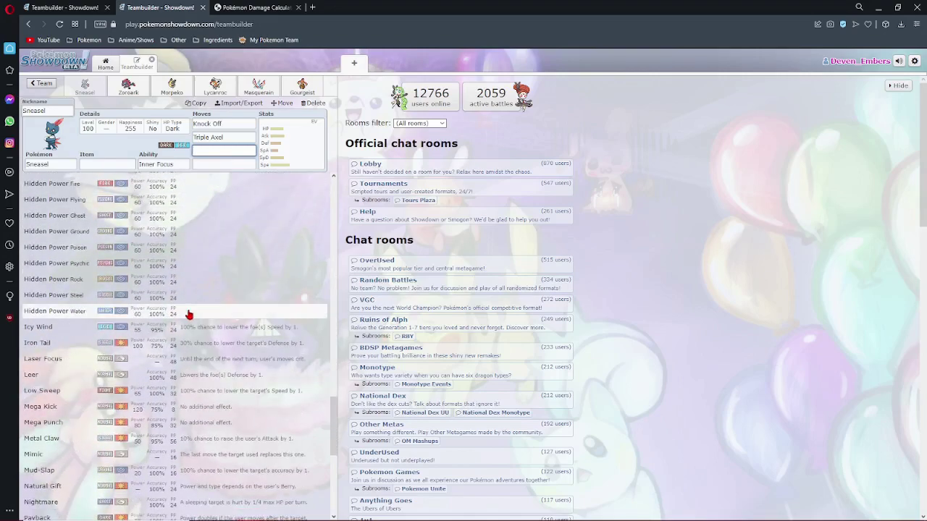
pyautogui.scroll(-4, 188, 316)
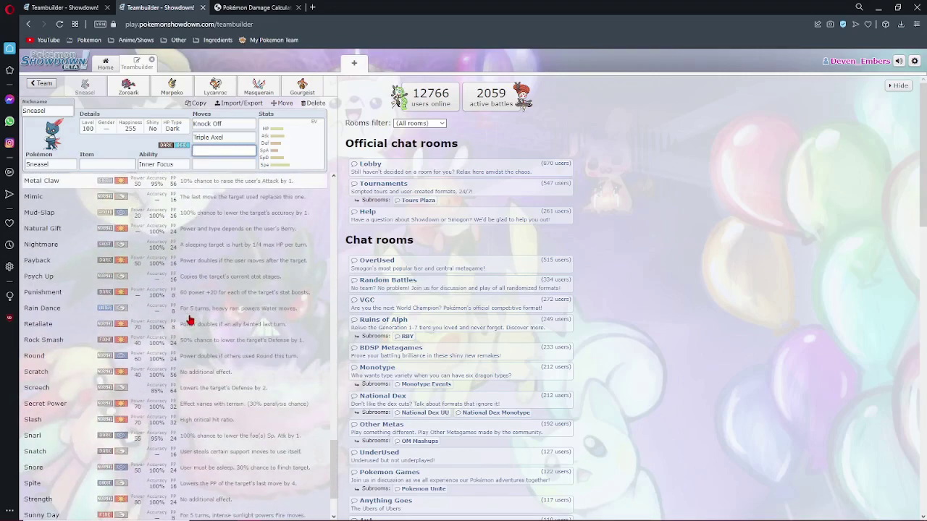
pyautogui.rightClick(190, 320)
pyautogui.press('Escape')
pyautogui.scroll(-1, 165, 331)
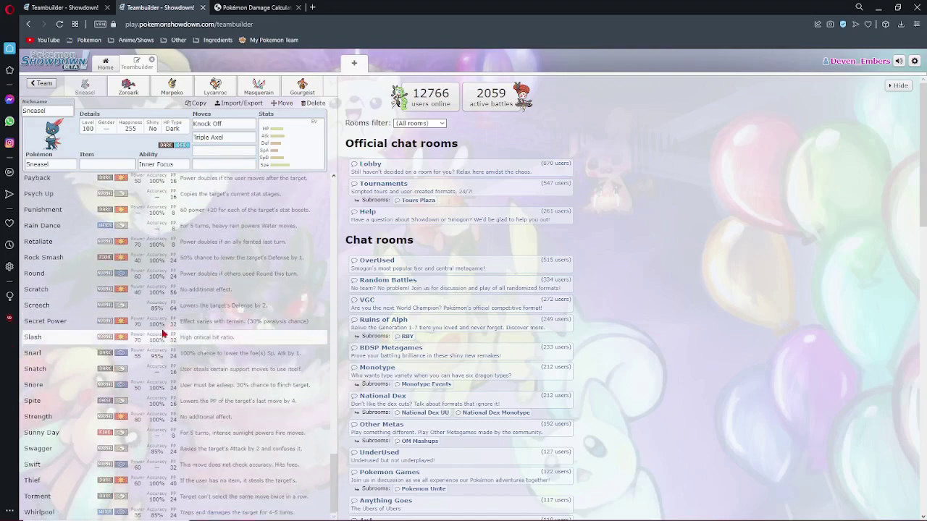
pyautogui.scroll(12, 164, 333)
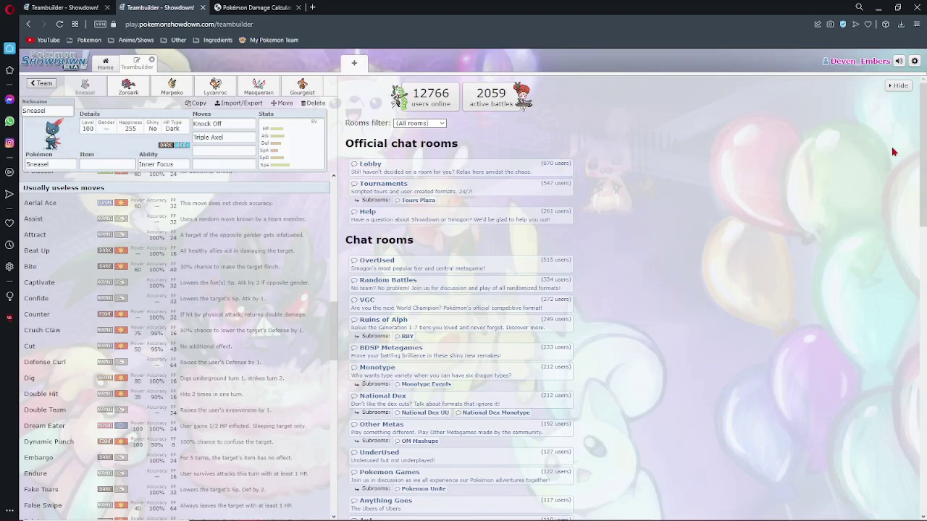
# - Create a new team with Cryogonal as its first Pokémon and bring up its move list
pyautogui.click(41, 83)
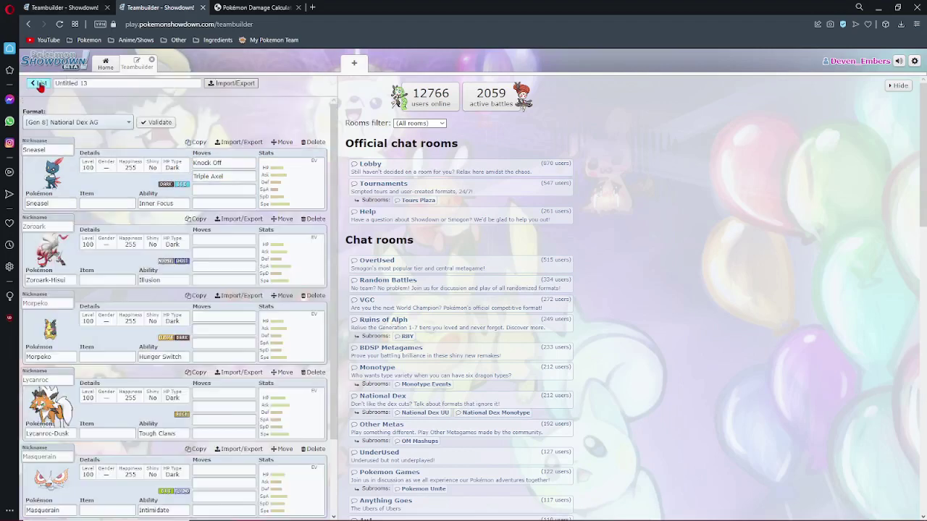
pyautogui.click(41, 85)
pyautogui.click(144, 177)
pyautogui.click(40, 197)
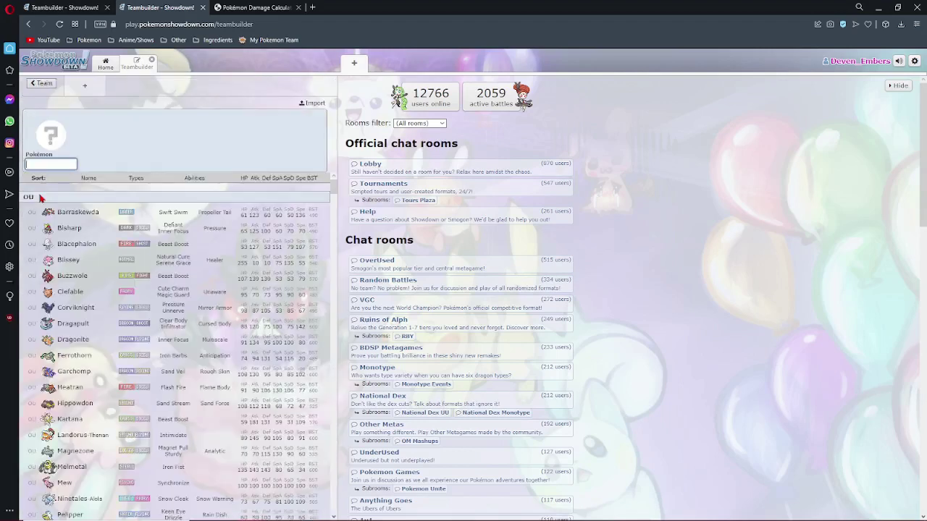
pyautogui.write('cryo')
pyautogui.click(42, 197)
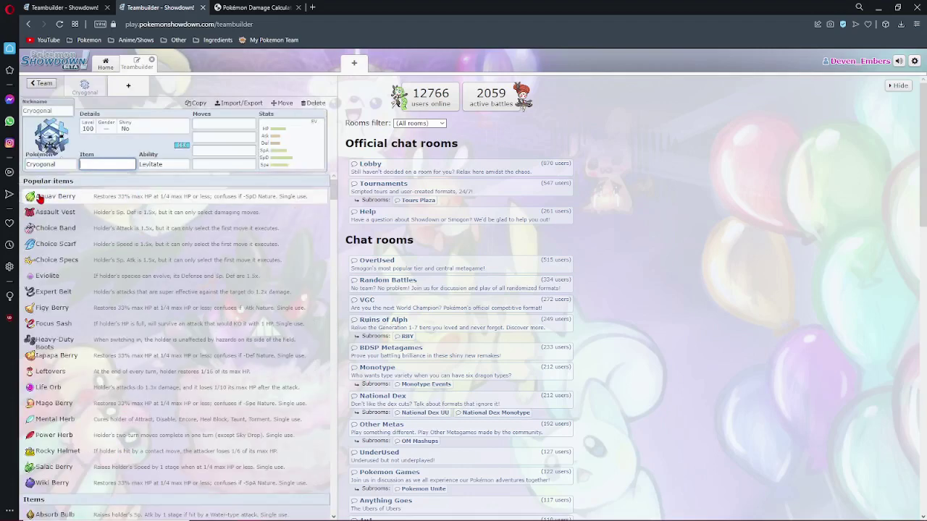
pyautogui.click(225, 139)
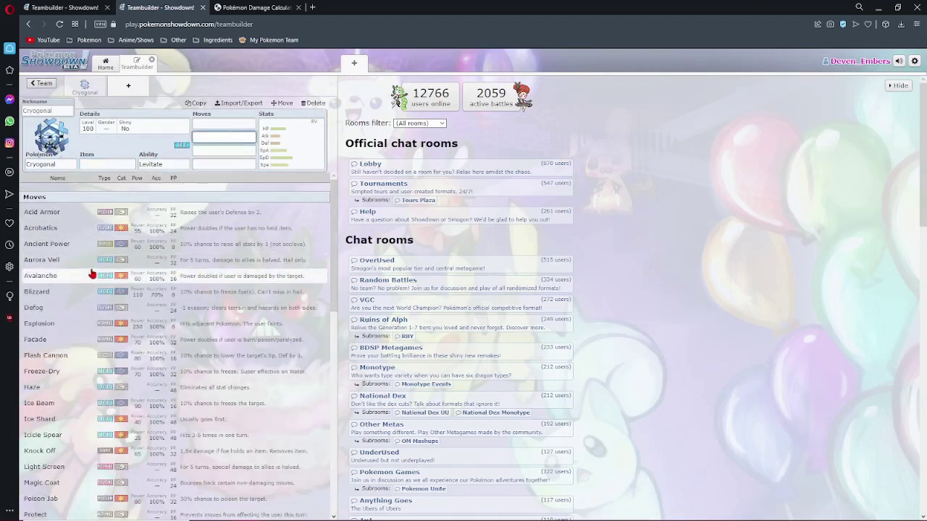
# - Leave the Cryogonal team and reopen the team Untitled 13 from the list of teams
pyautogui.click(147, 161)
pyautogui.click(41, 84)
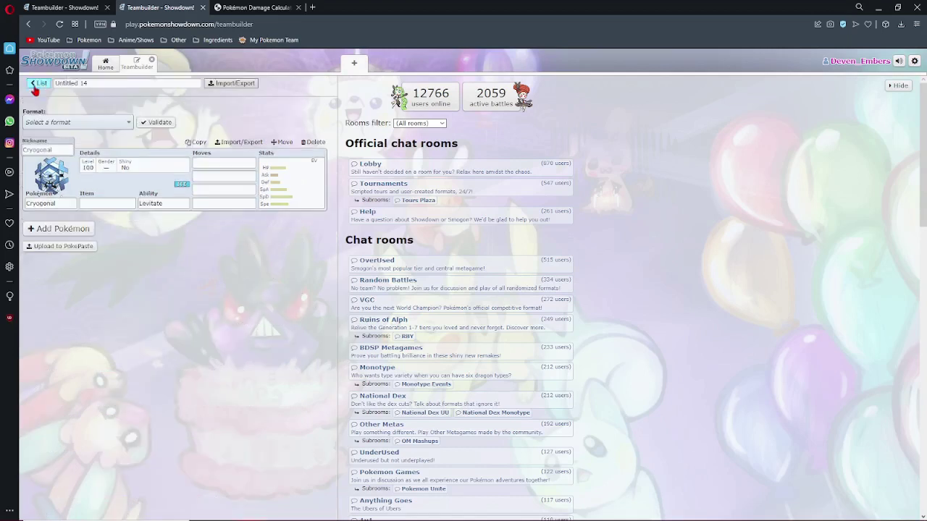
pyautogui.rightClick(36, 94)
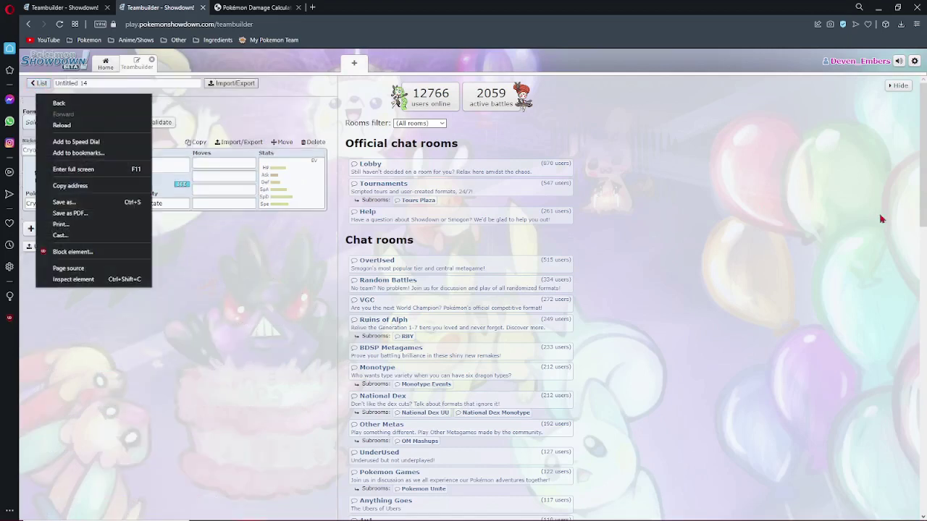
pyautogui.press('Escape')
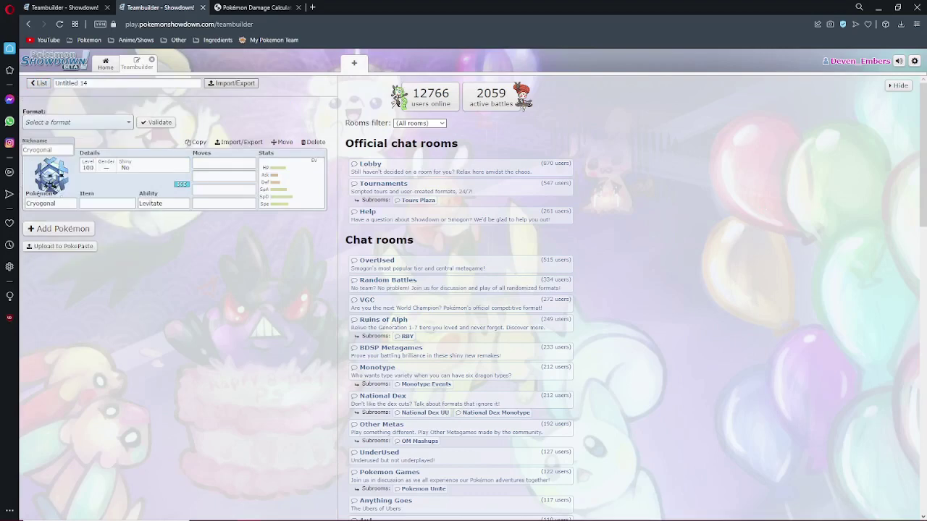
pyautogui.click(39, 87)
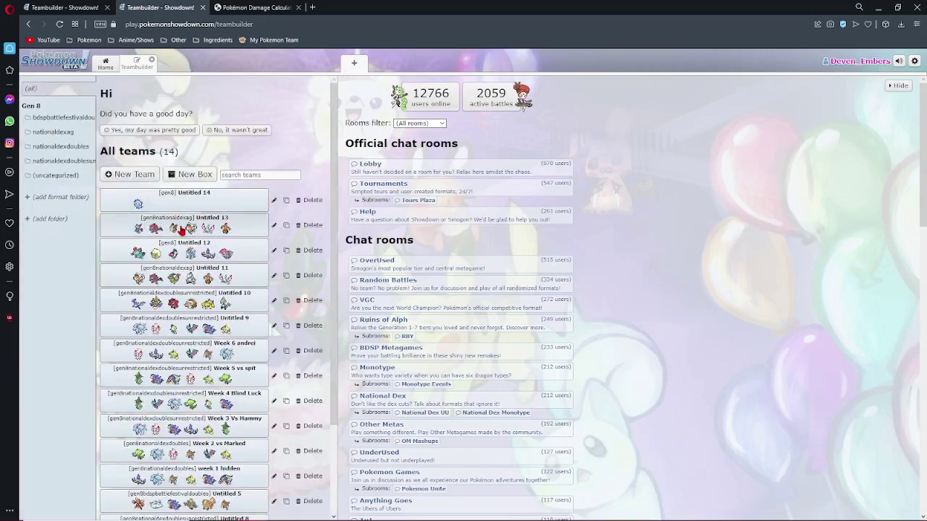
pyautogui.click(145, 230)
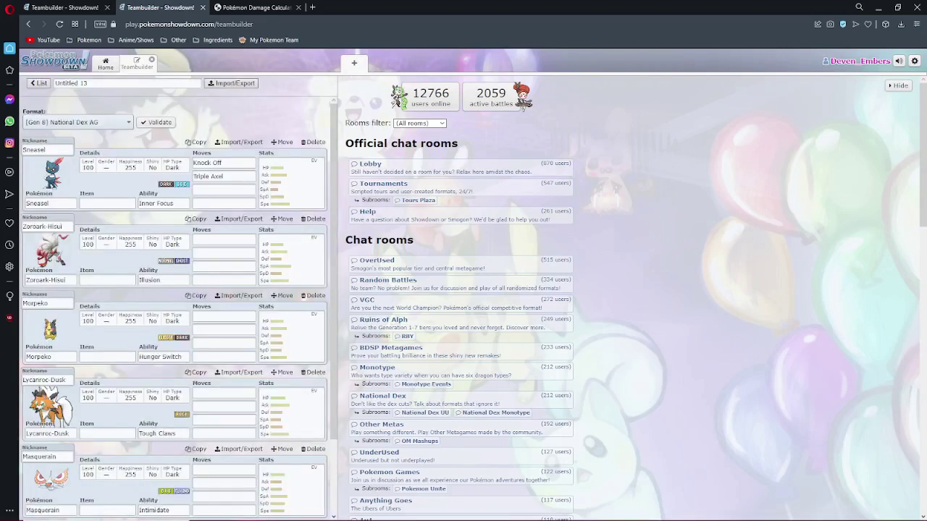
# - Set Brick Break as Sneasel's third move
pyautogui.click(239, 190)
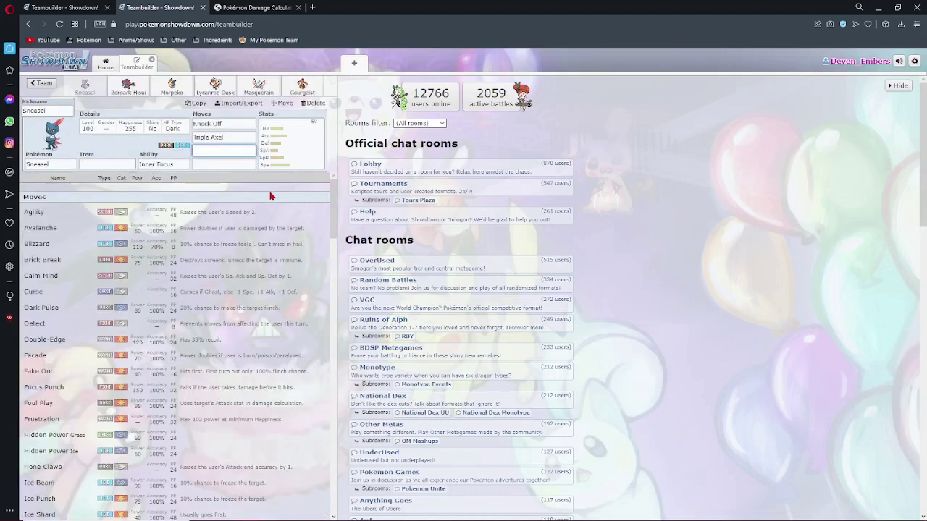
pyautogui.scroll(-2, 76, 310)
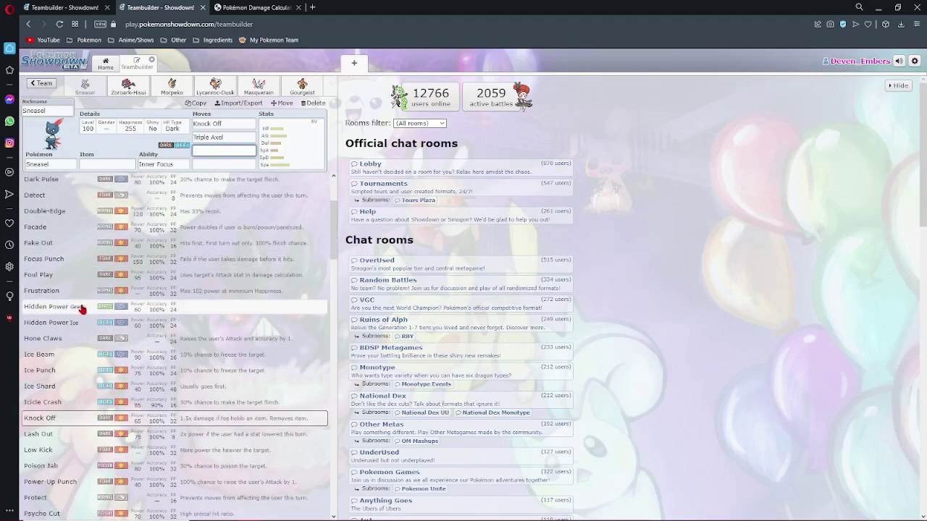
pyautogui.scroll(2, 92, 269)
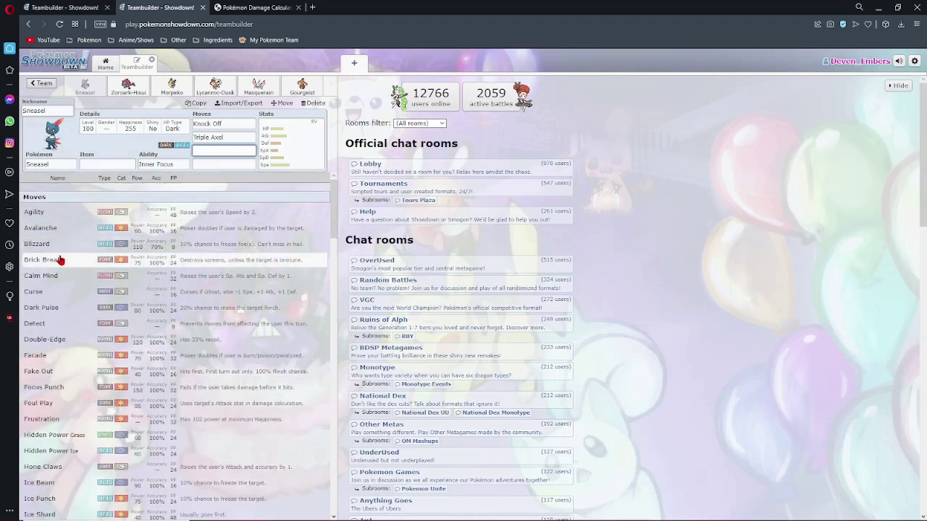
pyautogui.click(61, 260)
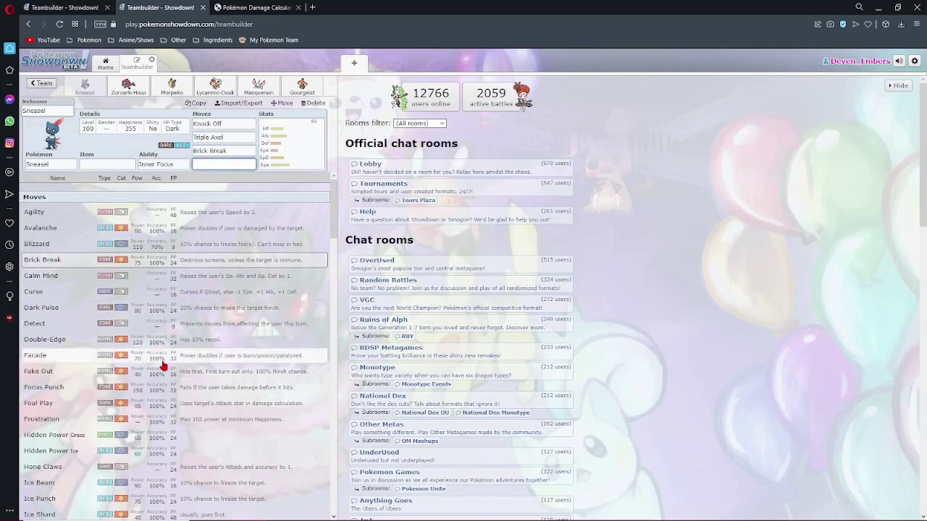
# - Consult Sneasel's move list for a fourth move, and replace its Low Kick with Poison Jab in the damage calculator
pyautogui.scroll(-2, 163, 366)
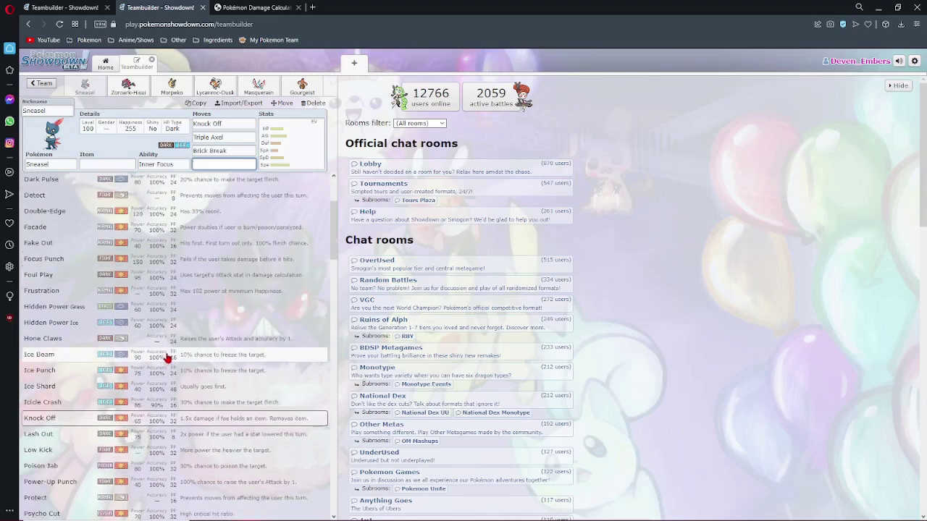
pyautogui.scroll(-2, 166, 358)
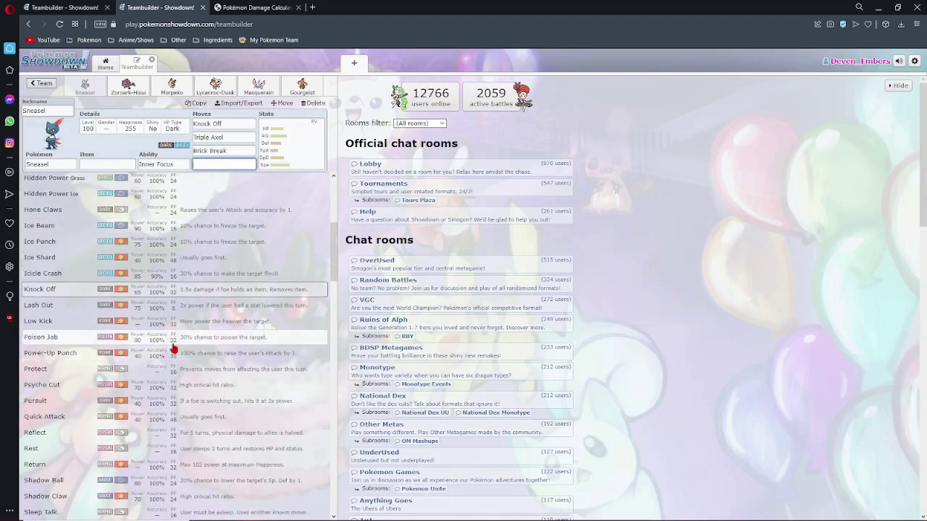
pyautogui.rightClick(174, 344)
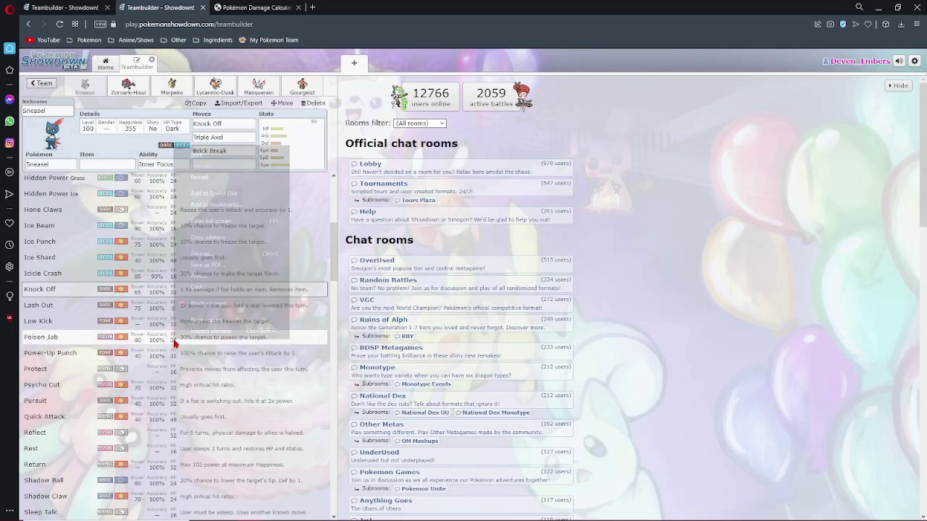
pyautogui.click(394, 142)
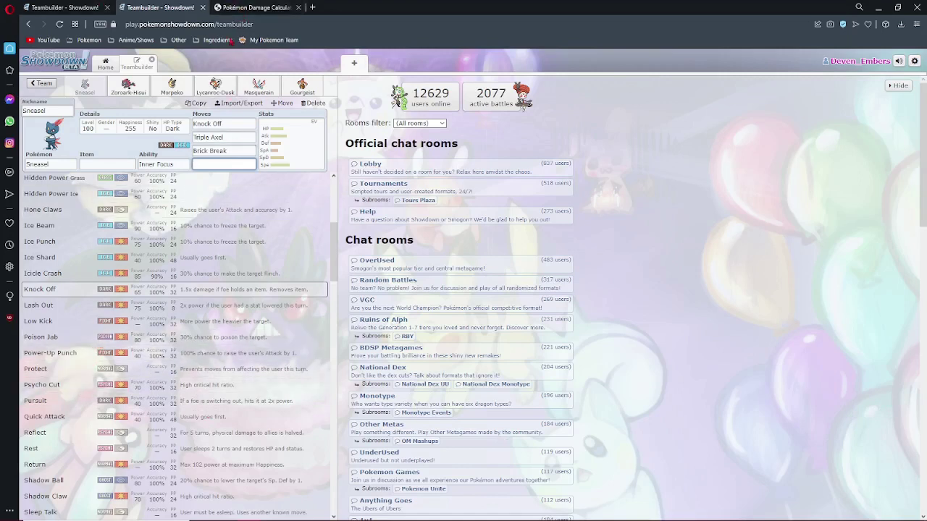
pyautogui.click(236, 8)
pyautogui.click(316, 217)
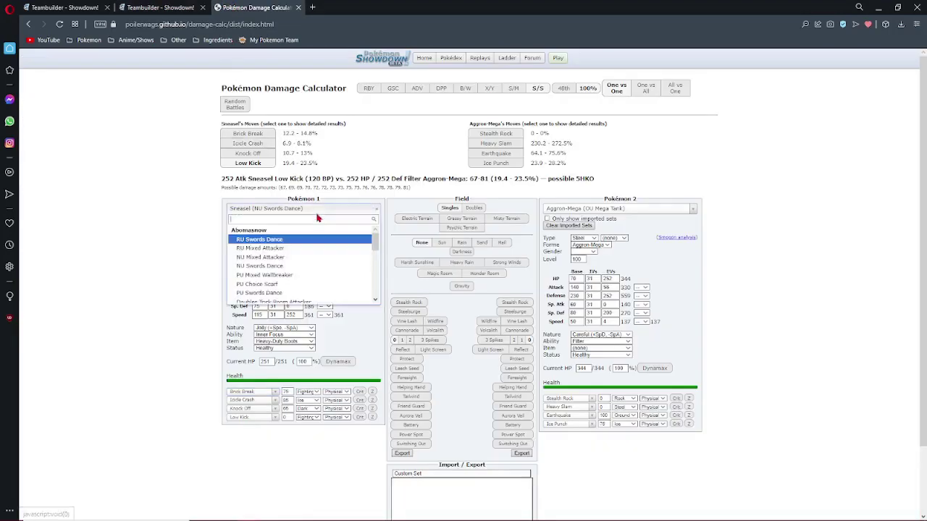
pyautogui.click(246, 266)
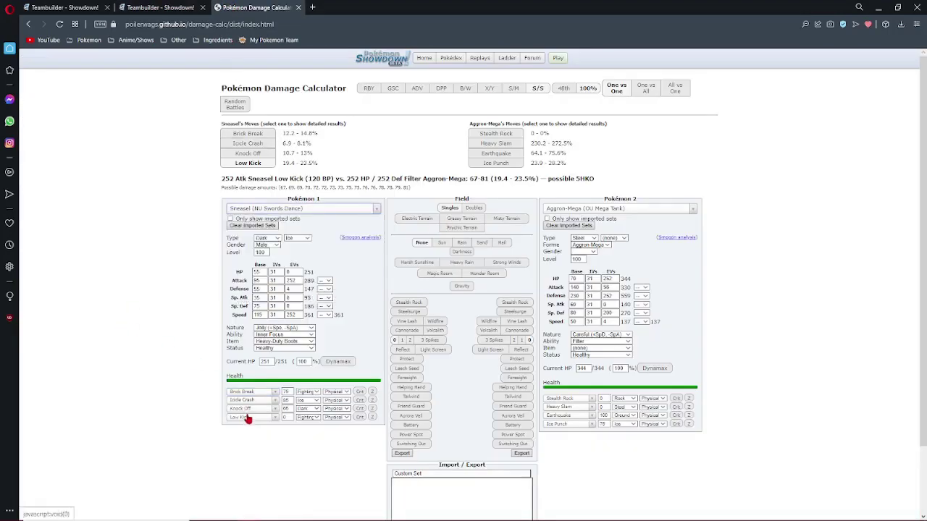
pyautogui.click(247, 417)
pyautogui.write('poi')
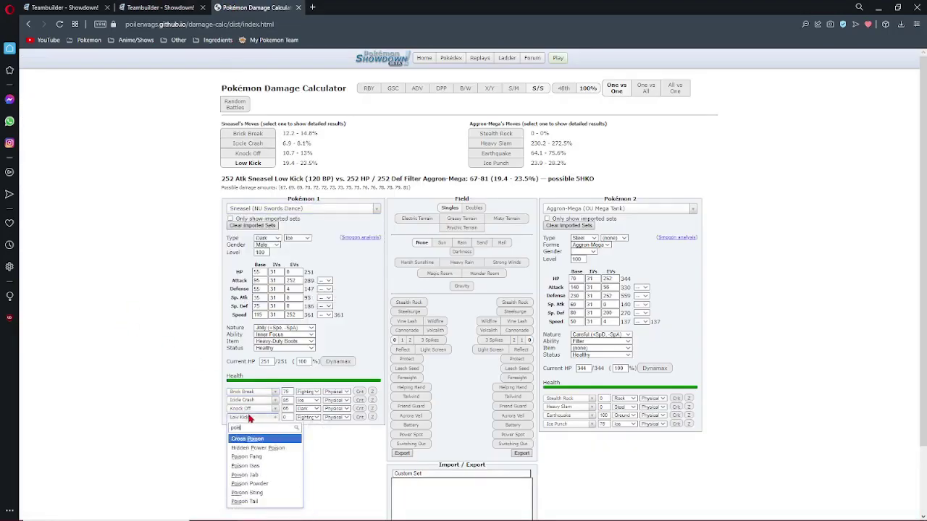
pyautogui.write('son')
pyautogui.press('Down')
pyautogui.press('Down')
pyautogui.press('Down')
pyautogui.press('Down')
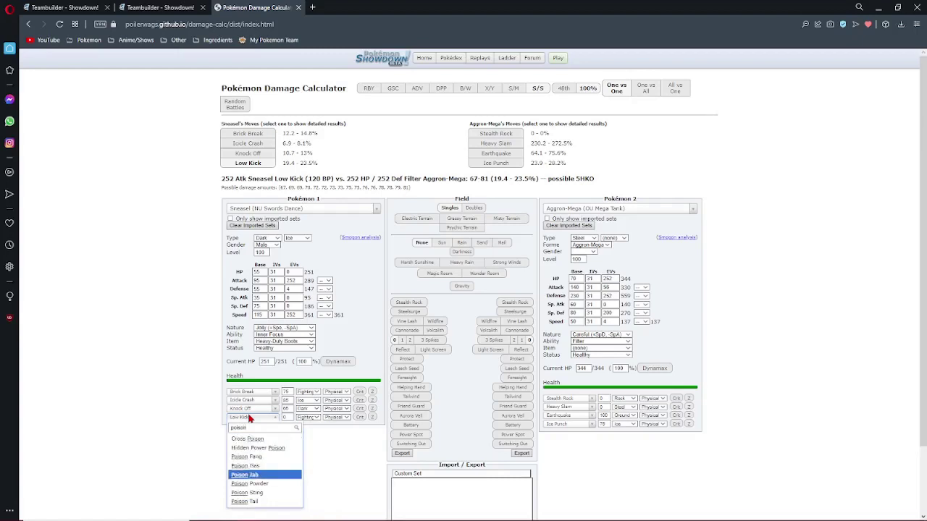
pyautogui.press('Return')
# - Load the Tapu Koko OU Offensive Pivot set as Pokémon 2 and show the detailed result for Sneasel's Poison Jab
pyautogui.click(622, 209)
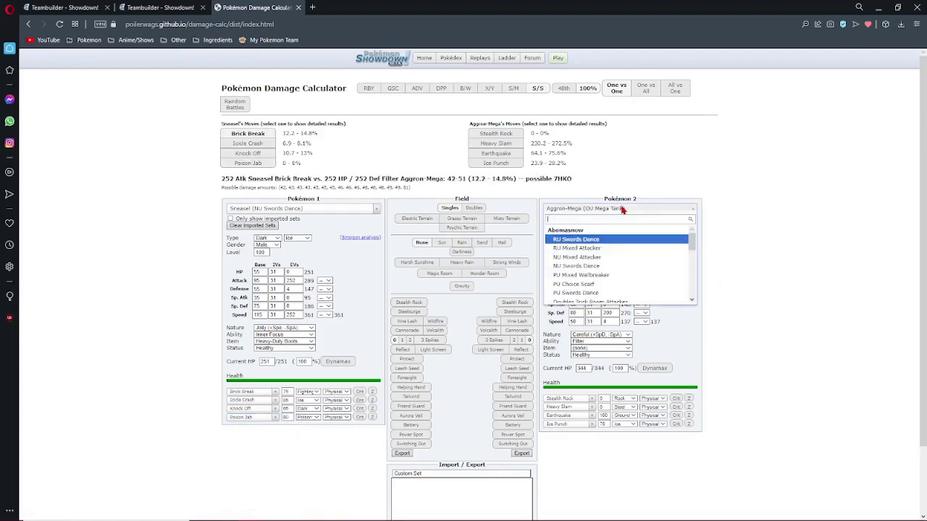
pyautogui.write('tapu koko')
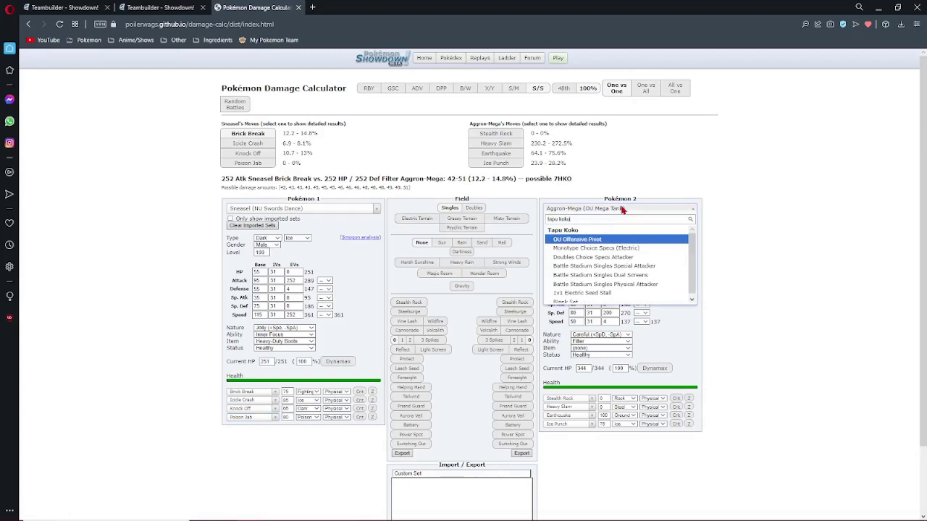
pyautogui.press('Return')
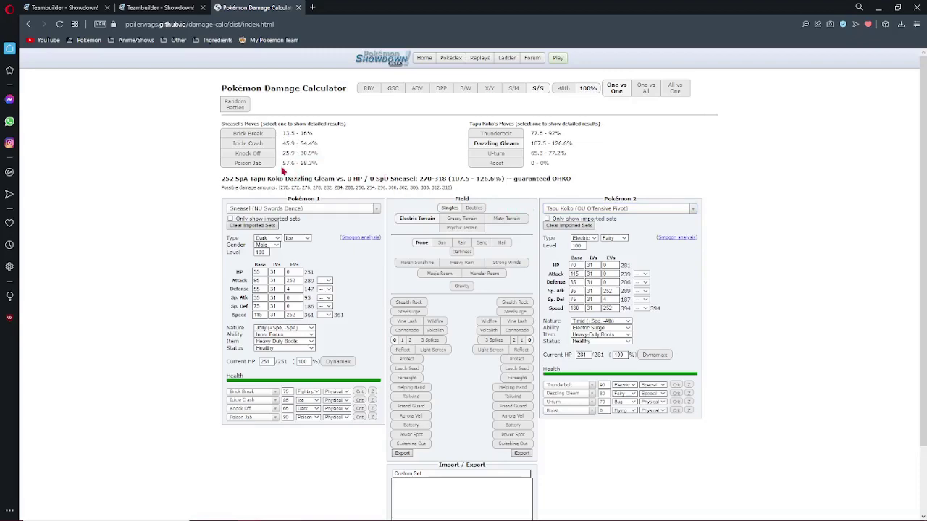
pyautogui.click(264, 163)
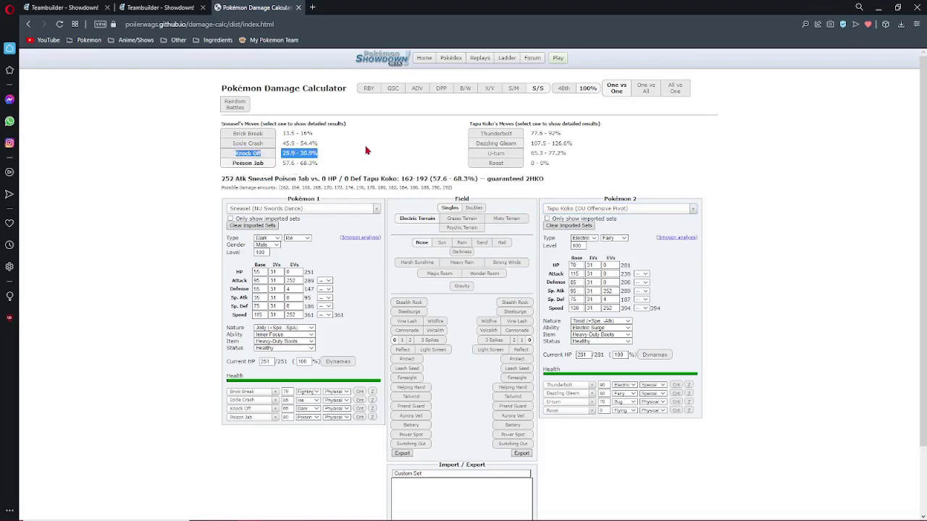
# - Return to the teambuilder and set Sticky Web as Masquerain's first move
pyautogui.click(159, 7)
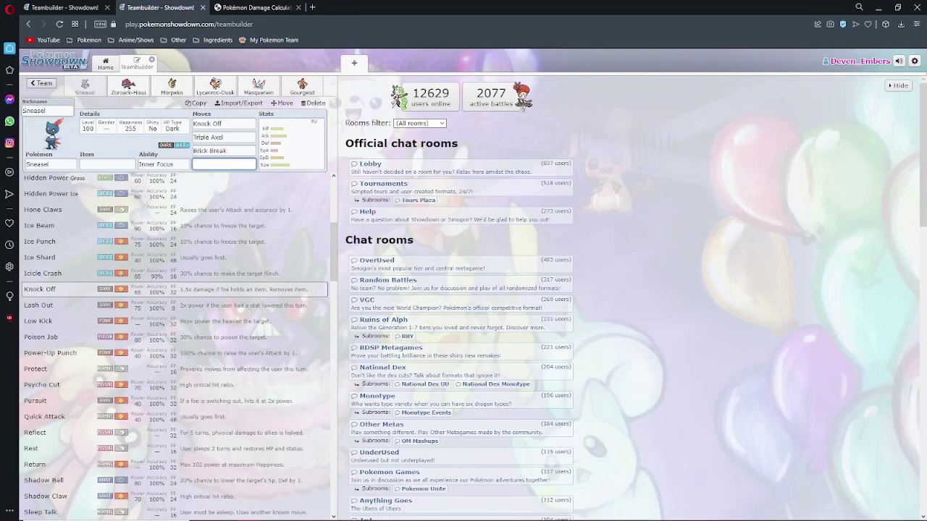
pyautogui.click(259, 85)
pyautogui.click(223, 125)
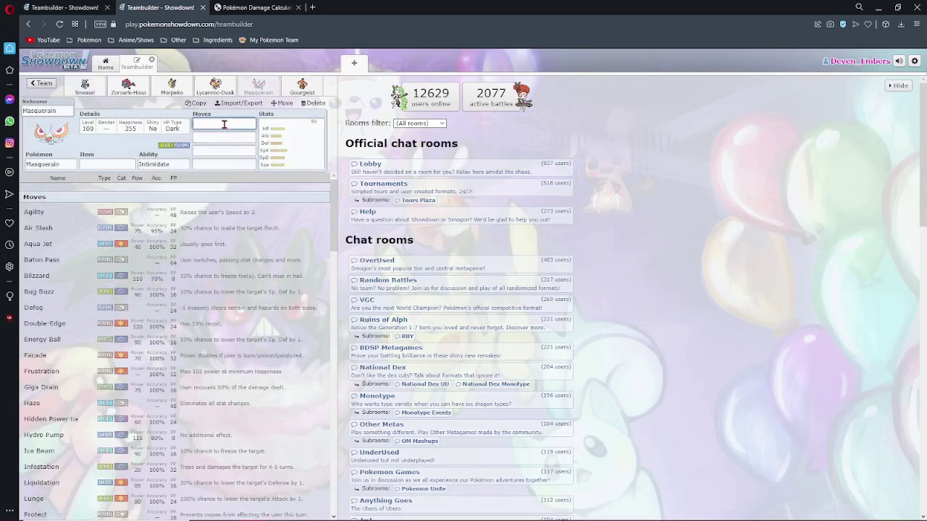
pyautogui.write('sticky')
pyautogui.press('Return')
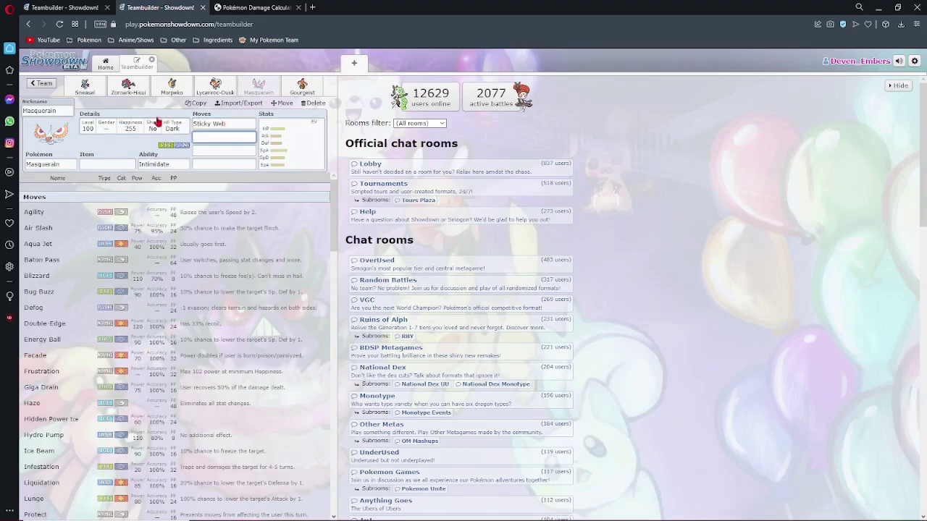
# - Set Poison Jab as Sneasel's fourth move
pyautogui.click(85, 87)
pyautogui.click(222, 163)
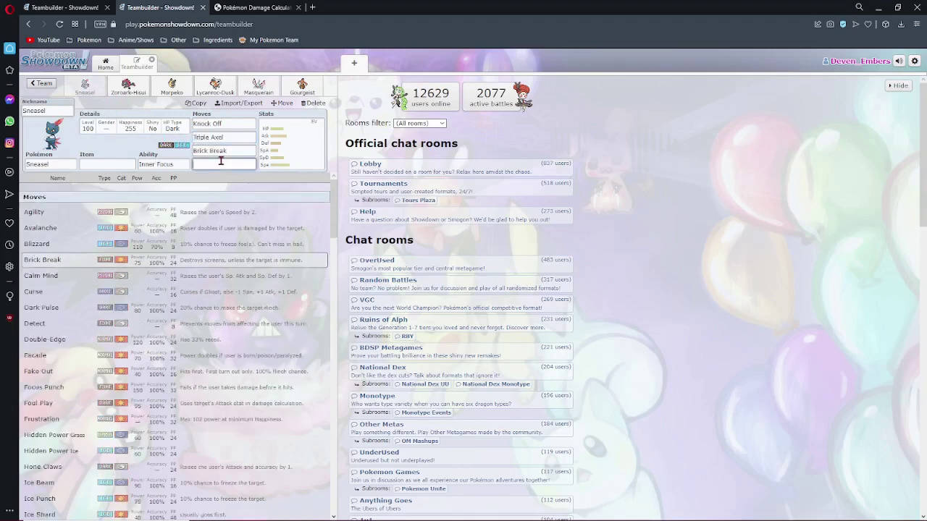
pyautogui.write('poison j')
pyautogui.press('Return')
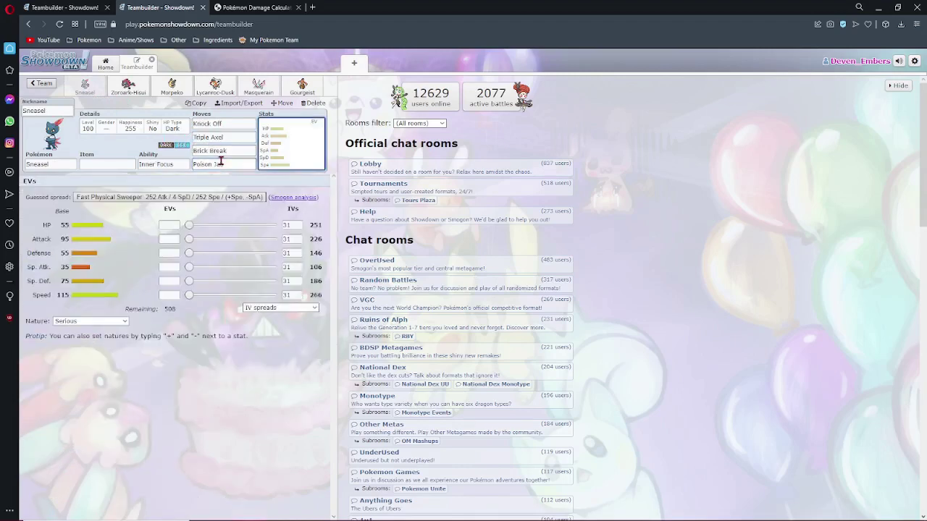
# - Switch to the damage calculator and set Sneasel's item to Life Orb
pyautogui.click(290, 6)
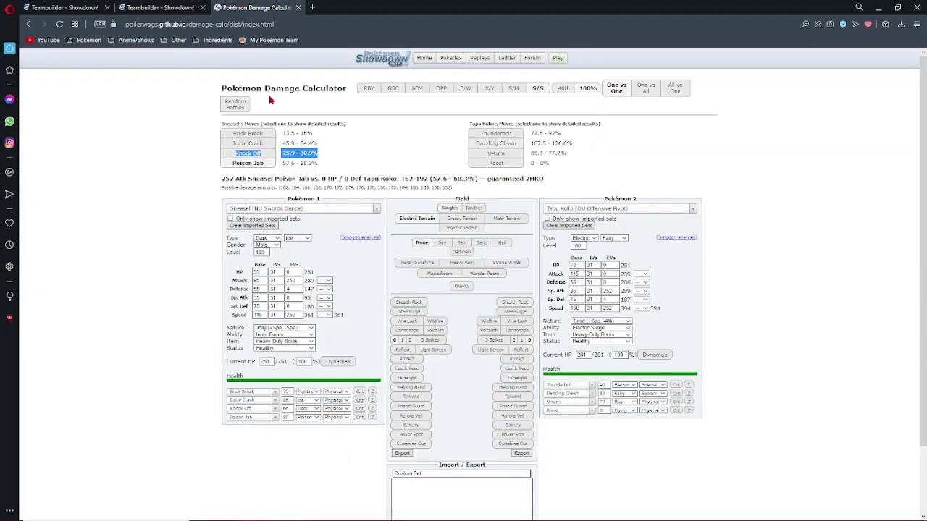
pyautogui.click(288, 341)
pyautogui.write('life')
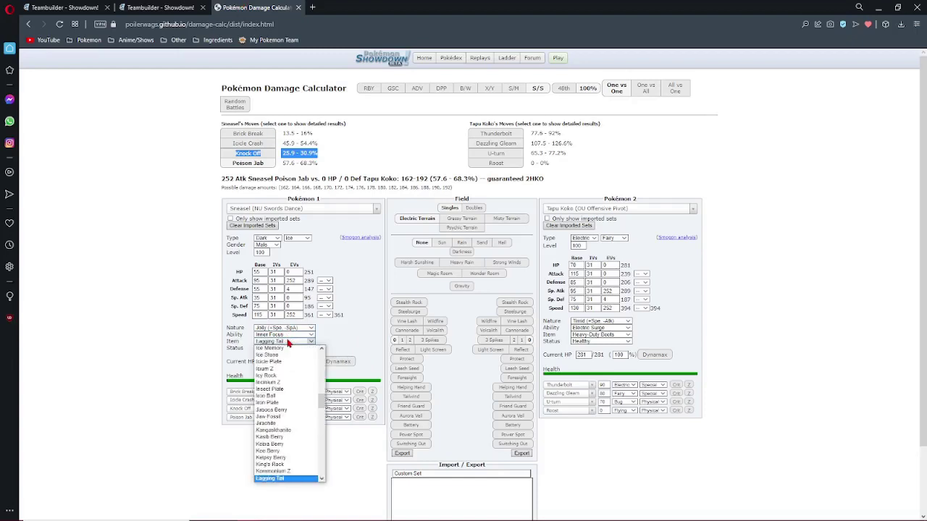
pyautogui.press('Return')
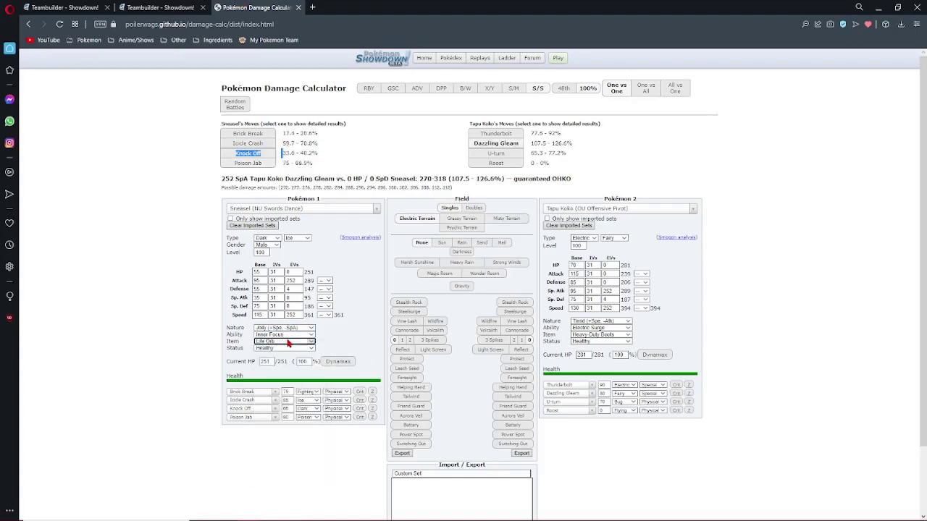
pyautogui.click(284, 161)
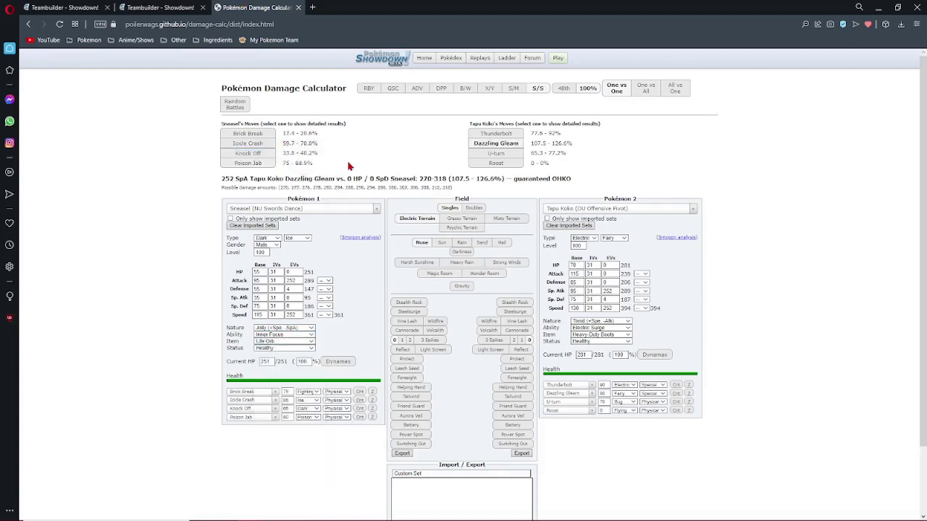
# - Compare Sneasel's detailed Poison Jab result with and without Stealth Rock on Tapu Koko's side of the field
pyautogui.click(514, 304)
pyautogui.click(261, 163)
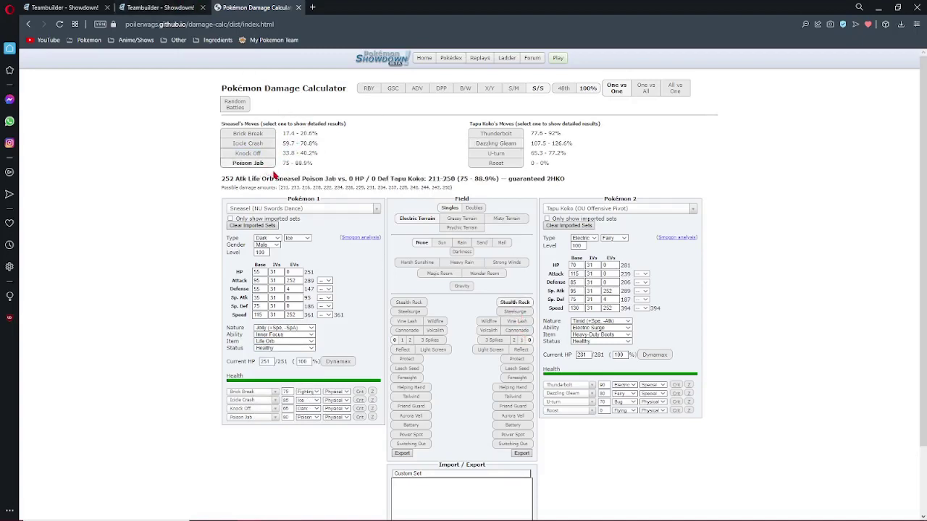
pyautogui.click(523, 304)
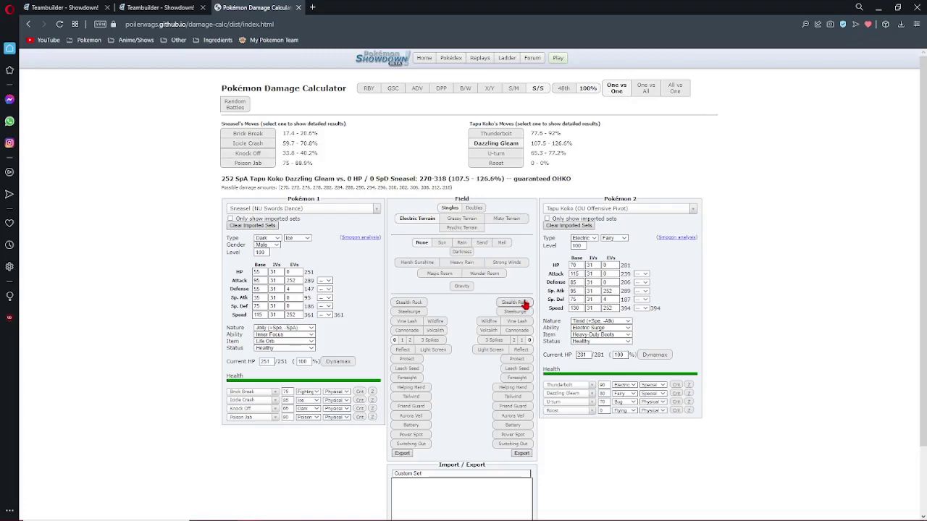
pyautogui.click(257, 165)
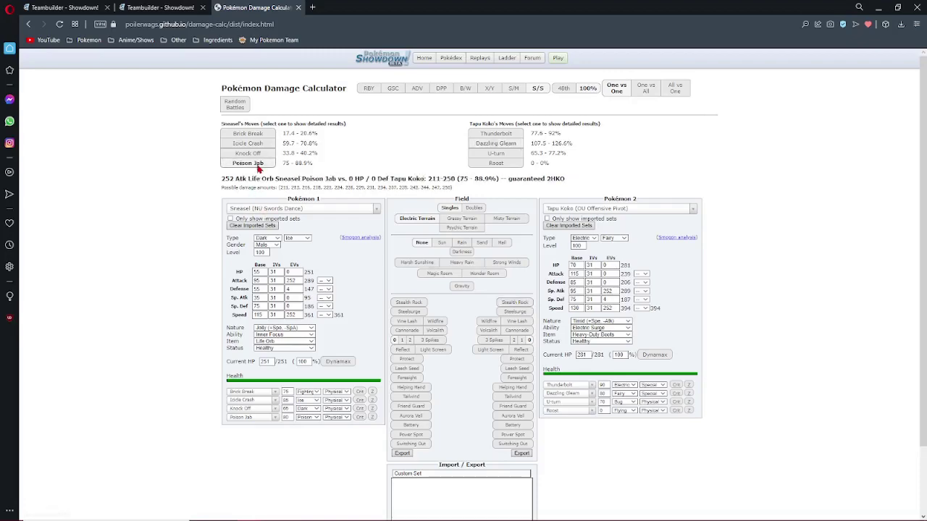
# - Back in the teambuilder, apply the guessed Fast Physical Sweeper spread to Sneasel: 252 Atk / 4 SpD / 252 Spe (+Spe, -SpA)
pyautogui.click(158, 8)
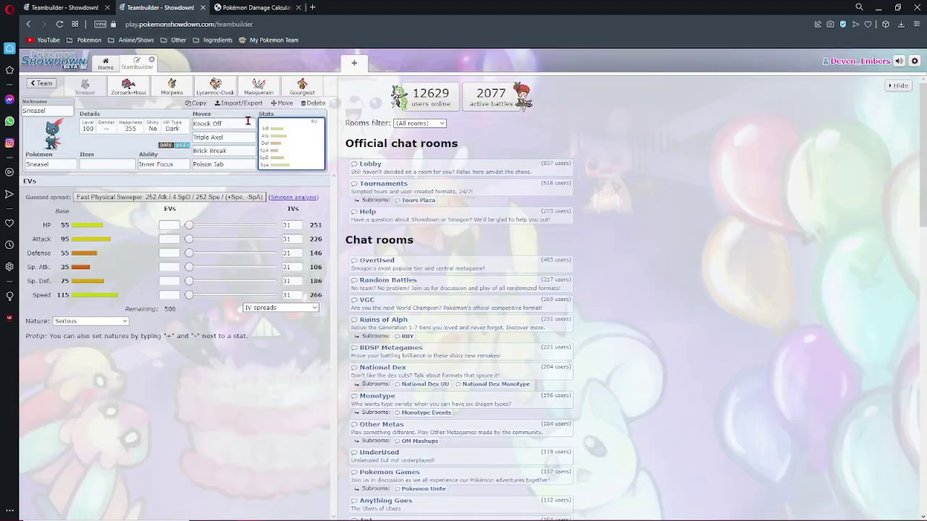
pyautogui.moveTo(258, 87); pyautogui.dragTo(220, 122)
pyautogui.click(107, 164)
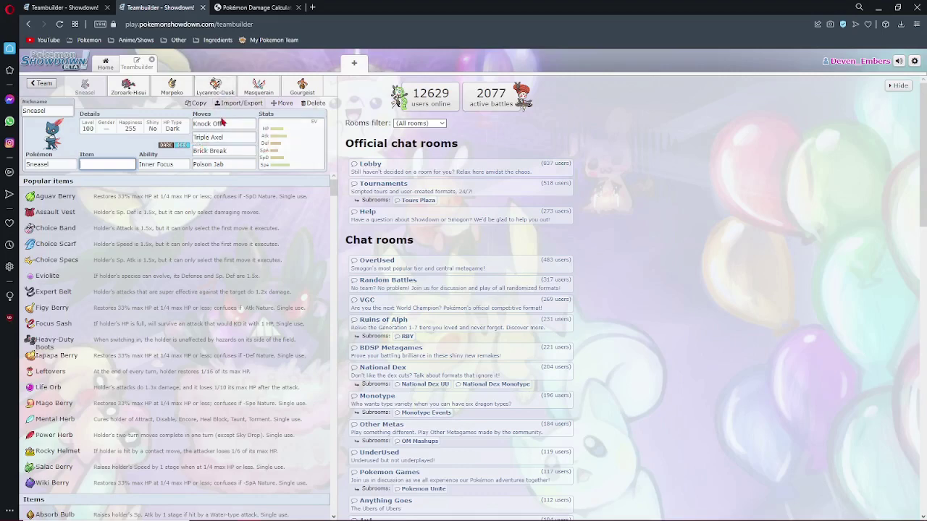
pyautogui.click(226, 125)
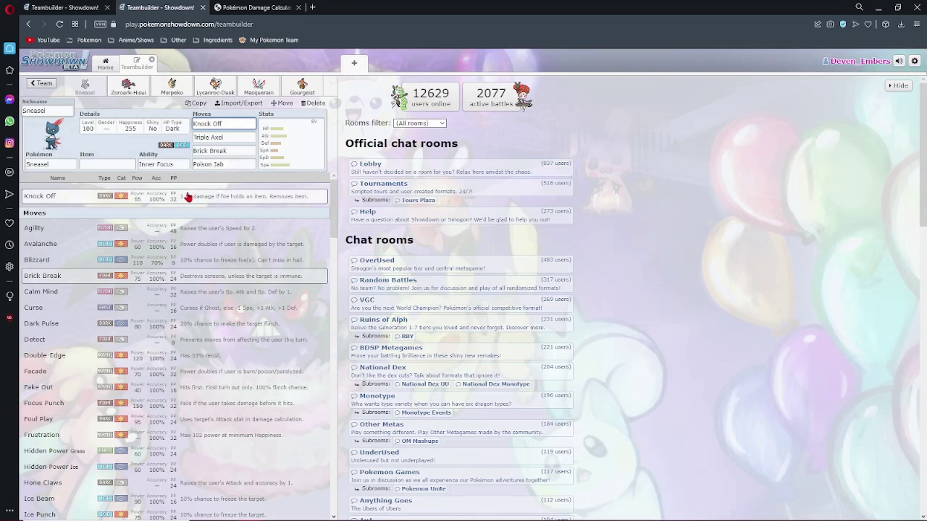
pyautogui.click(269, 147)
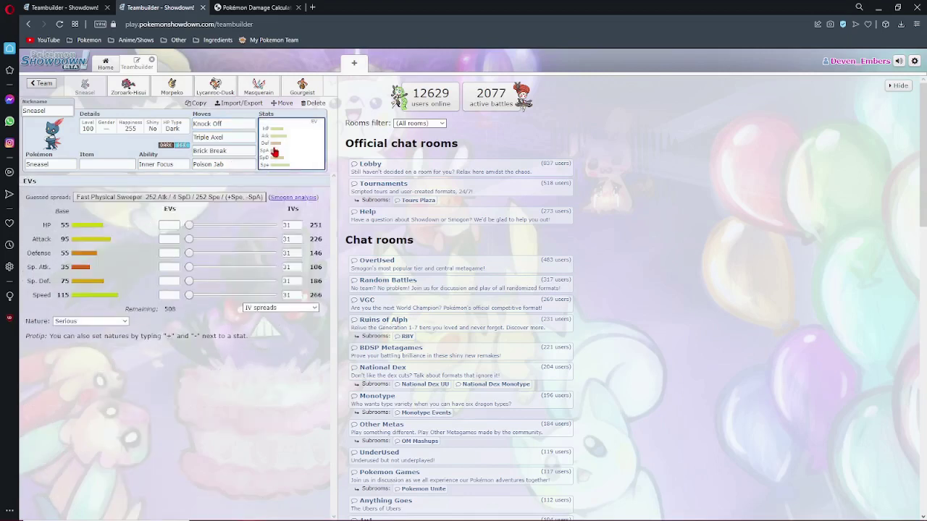
pyautogui.click(222, 199)
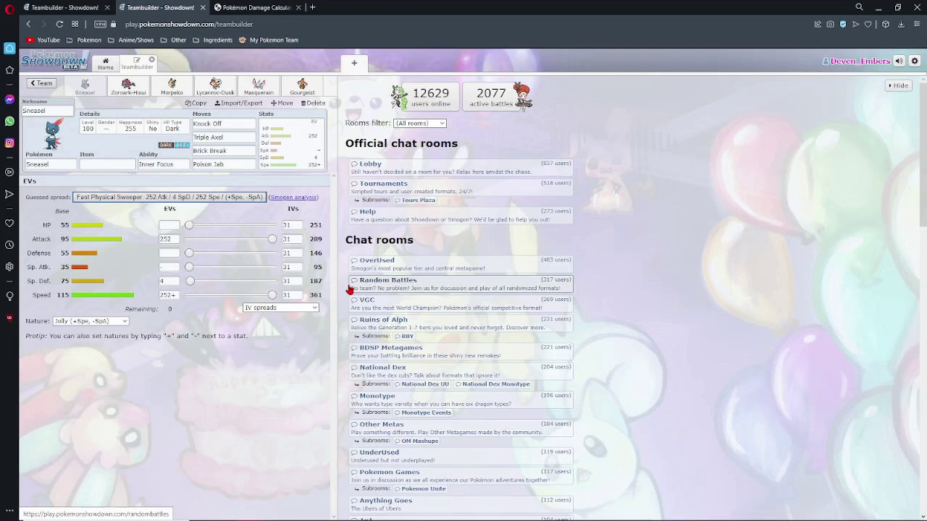
# - Look over Sneasel's item options and examine its full move list for alternatives in the fourth move slot
pyautogui.click(118, 165)
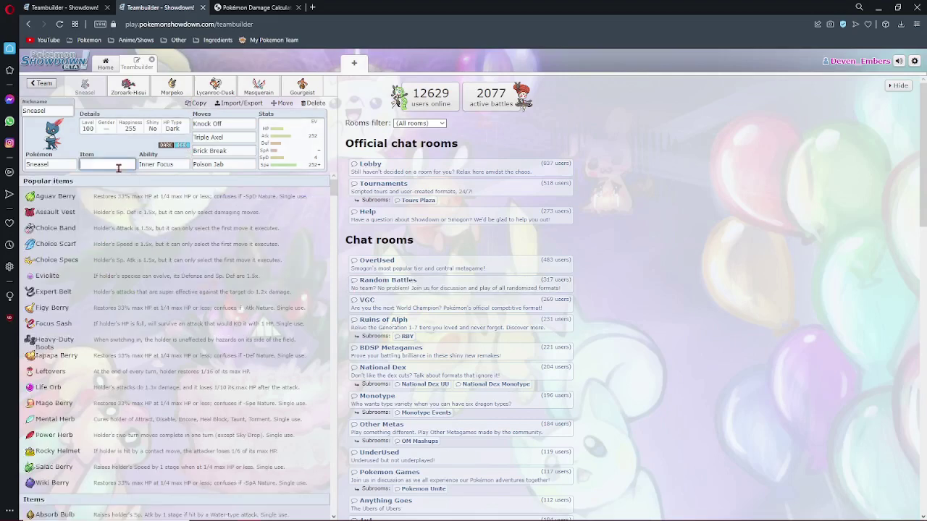
pyautogui.click(246, 167)
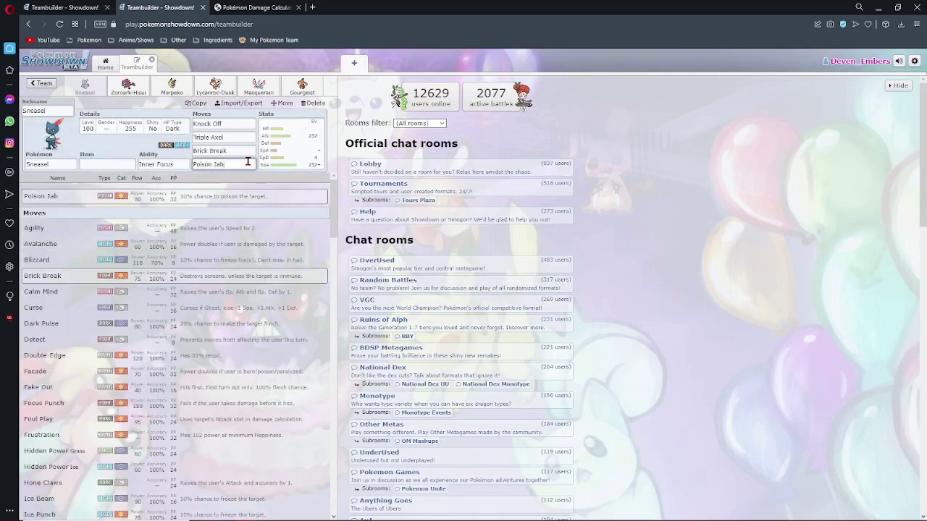
pyautogui.scroll(-5, 178, 352)
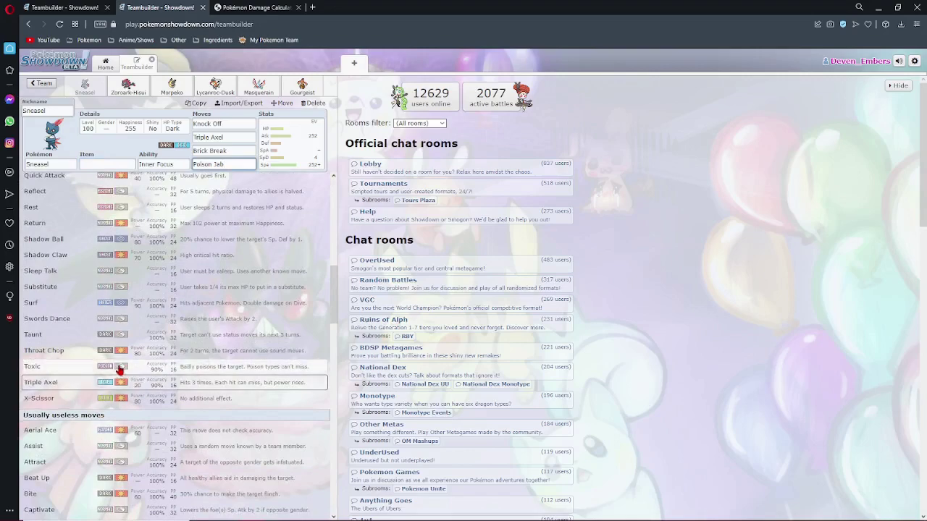
pyautogui.scroll(-6, 119, 369)
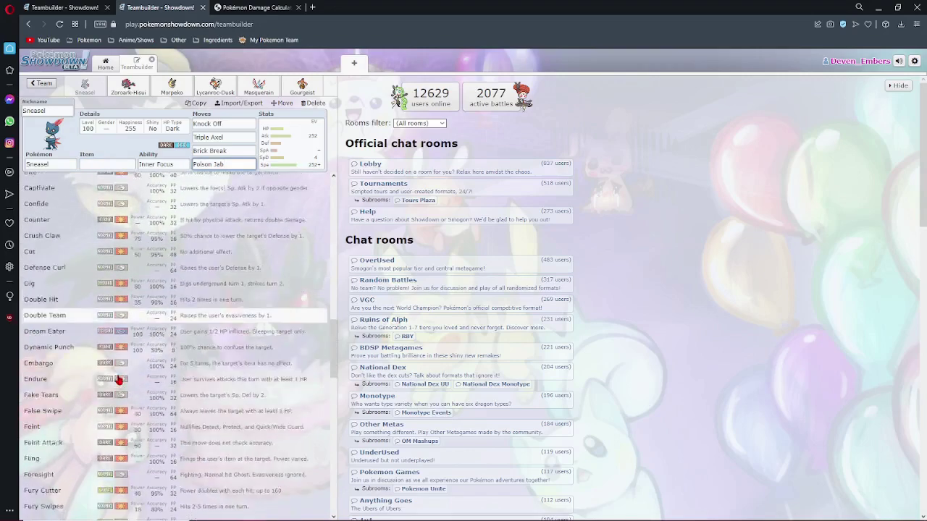
pyautogui.scroll(-10, 119, 378)
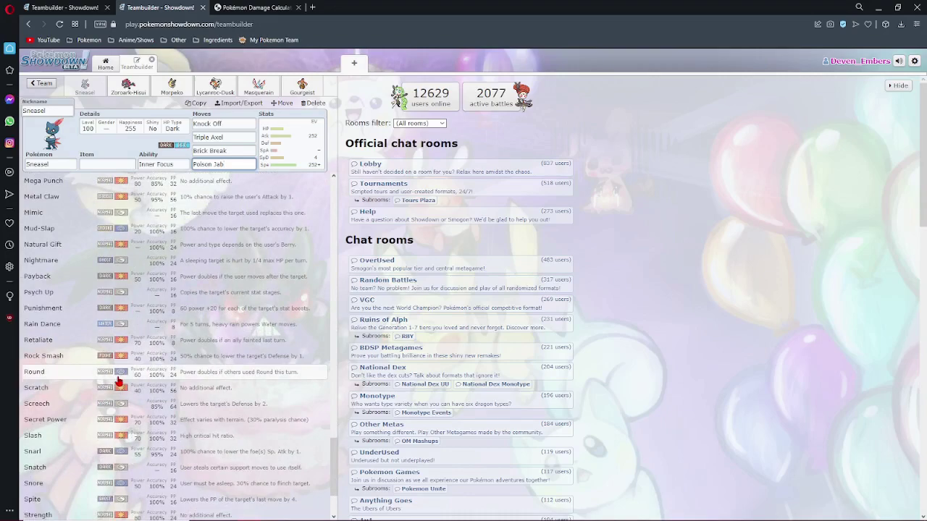
pyautogui.scroll(-3, 119, 382)
pyautogui.scroll(10, 120, 381)
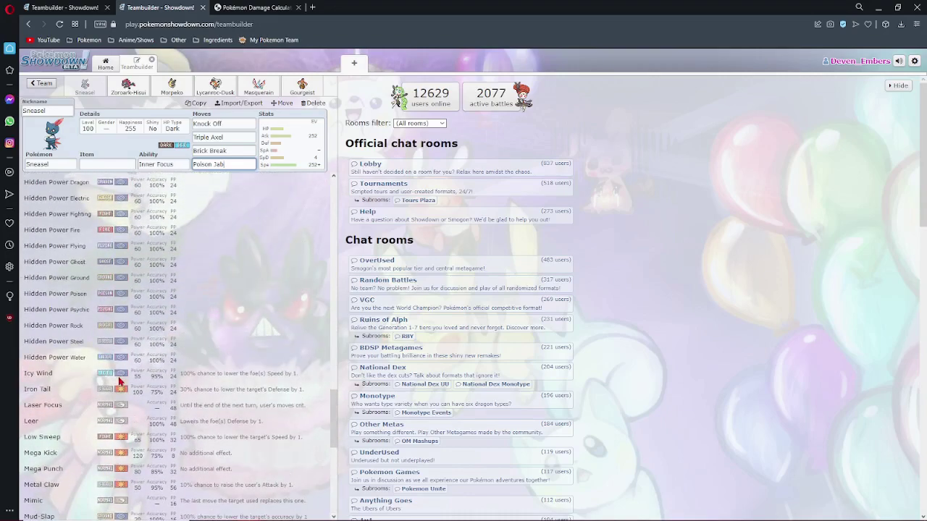
pyautogui.scroll(12, 120, 378)
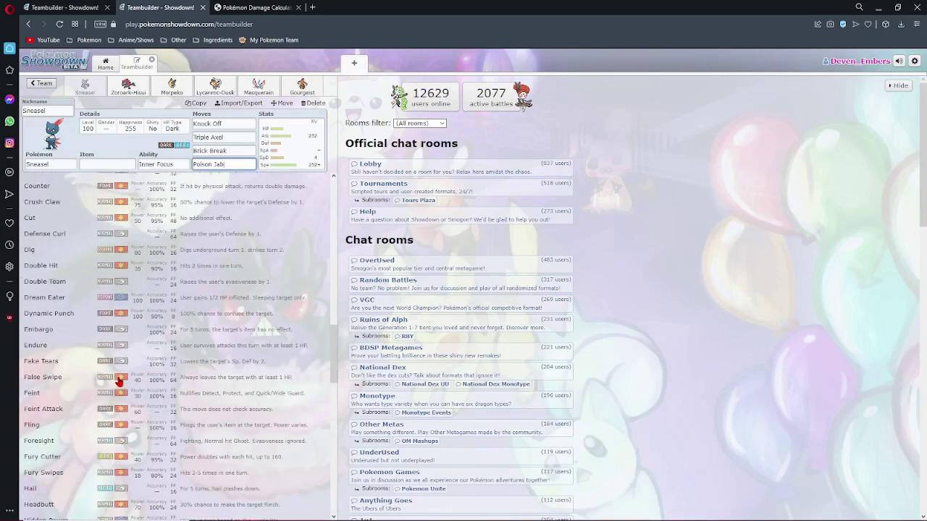
pyautogui.scroll(-15, 119, 381)
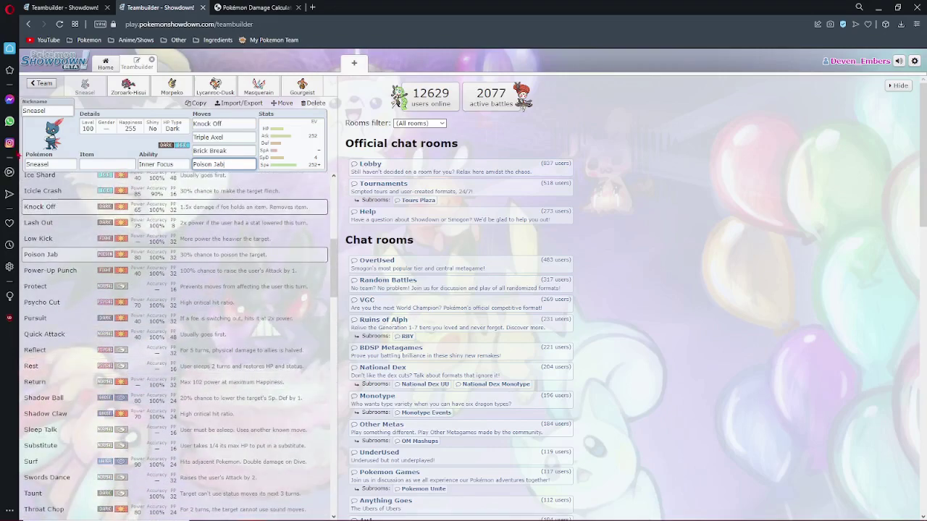
# - Give Sneasel the Choice Band item in the teambuilder
pyautogui.click(121, 164)
pyautogui.write('c')
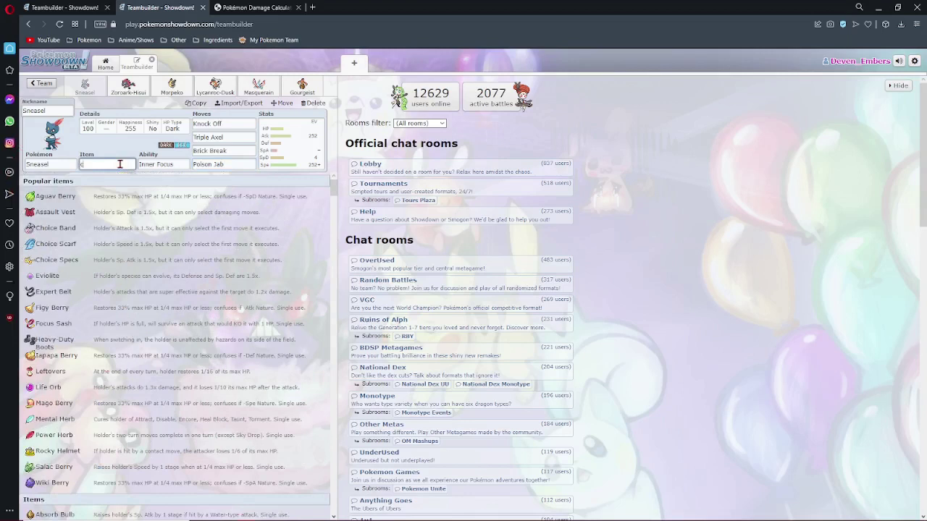
pyautogui.write('hoice')
pyautogui.press('Return')
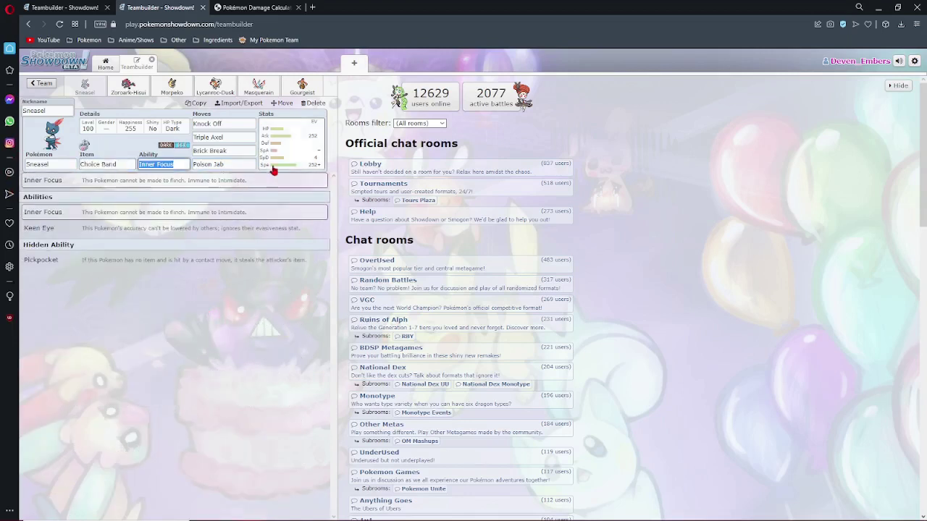
# - In the damage calculator, set Sneasel's item to Choice Band and show the detailed Poison Jab result against Tapu Koko
pyautogui.click(253, 7)
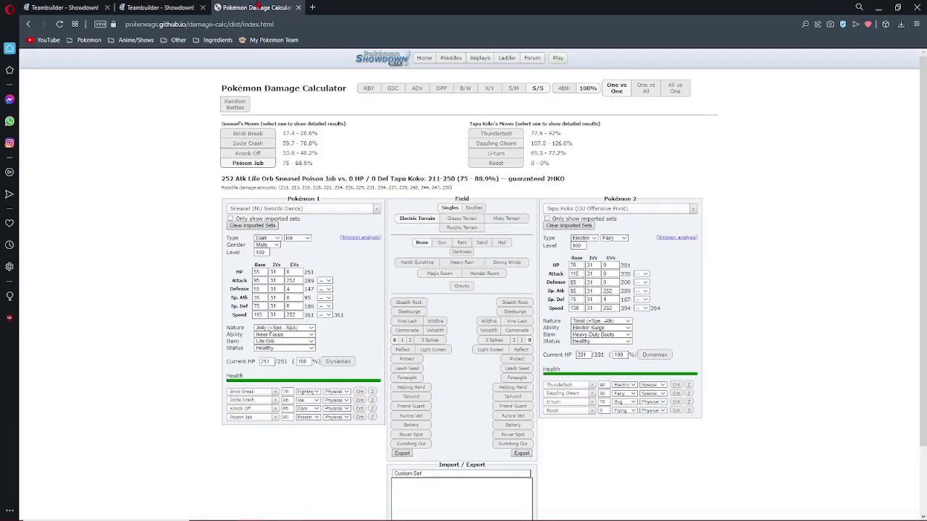
pyautogui.click(283, 342)
pyautogui.write('choice')
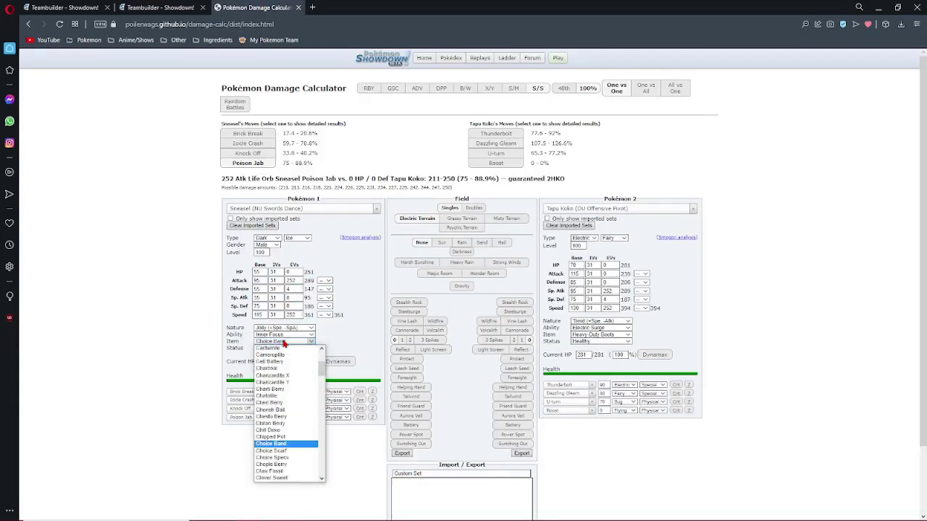
pyautogui.press('Return')
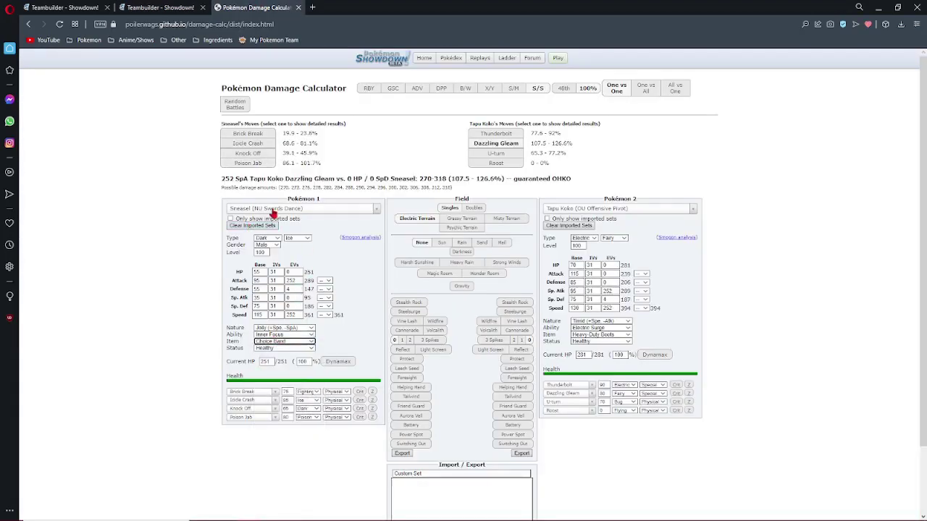
pyautogui.click(259, 165)
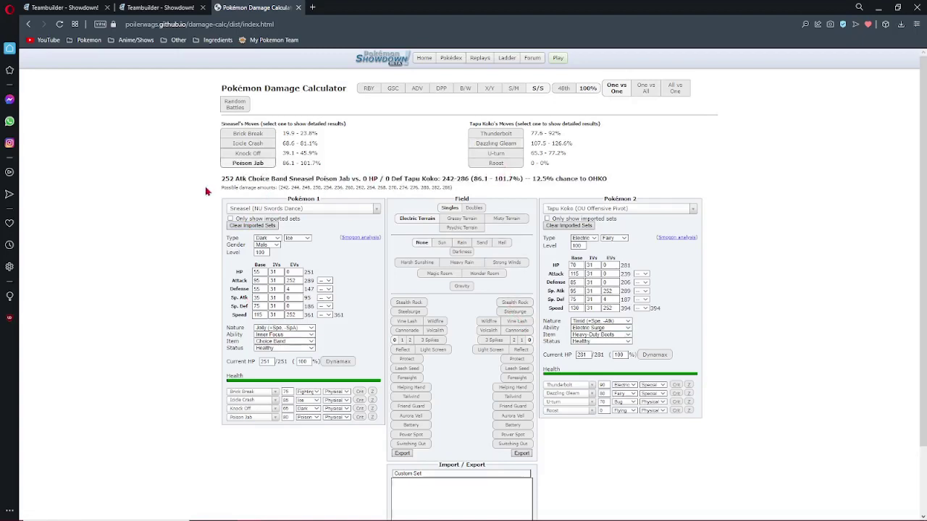
pyautogui.moveTo(217, 180); pyautogui.dragTo(632, 181)
pyautogui.click(569, 182)
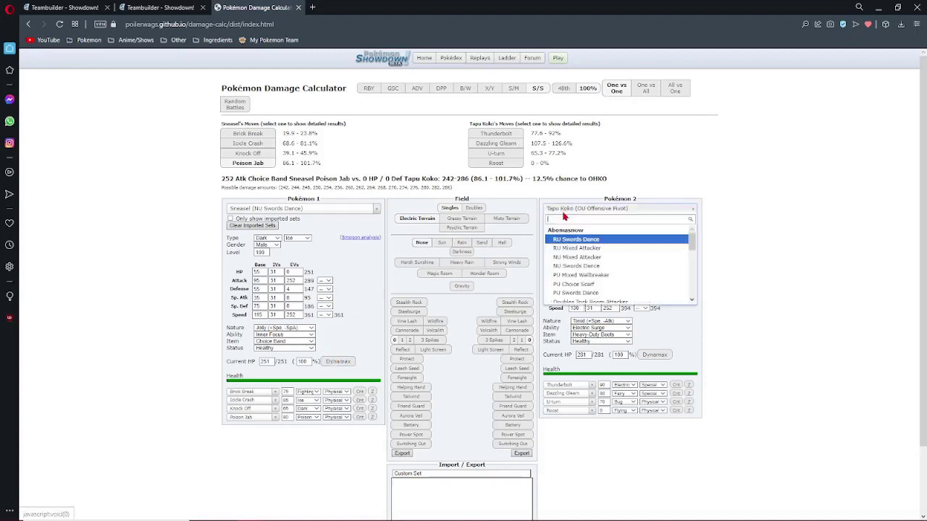
# - Load the Latias OU Showdown Usage set as Pokémon 2 and check Sneasel's Knock Off damage range
pyautogui.click(565, 210)
pyautogui.write('latias')
pyautogui.press('Return')
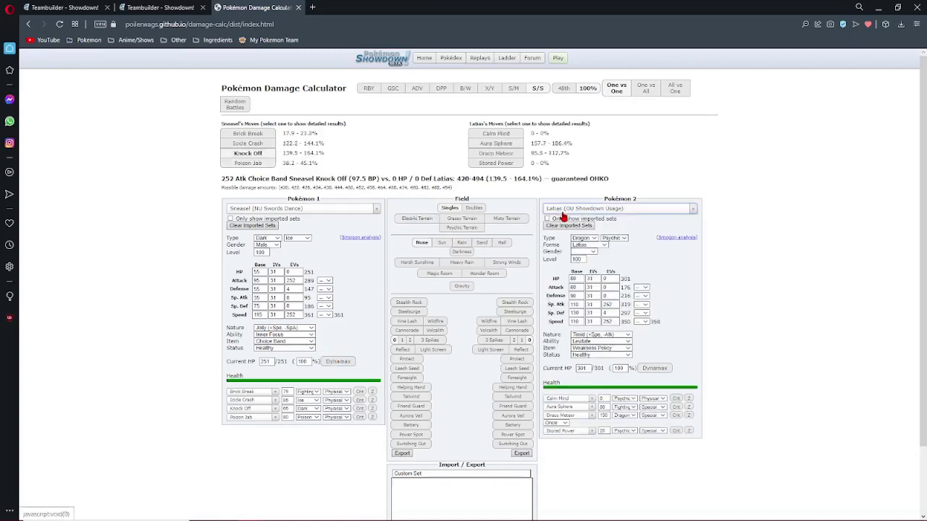
pyautogui.moveTo(282, 154); pyautogui.dragTo(417, 161)
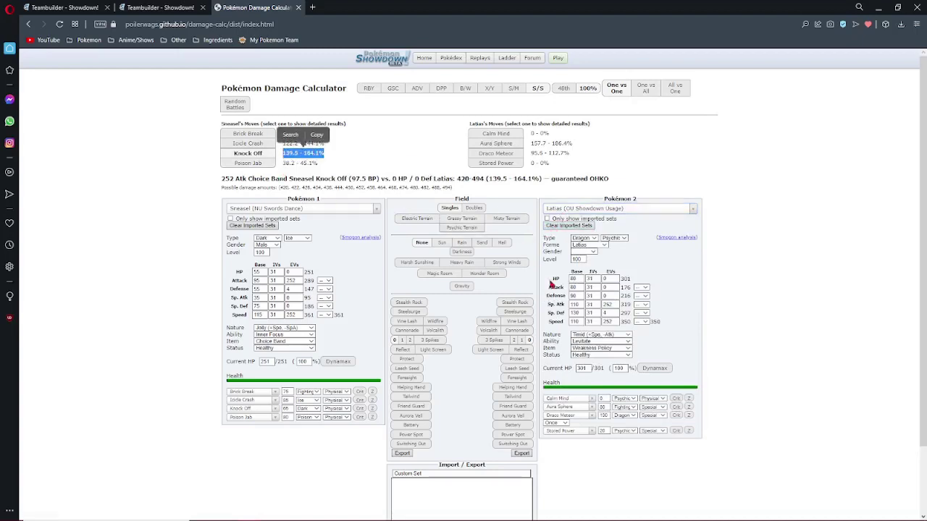
# - Load the Urshifu Uber Choice Band set as Pokémon 2 and check Sneasel's damage against it
pyautogui.click(582, 210)
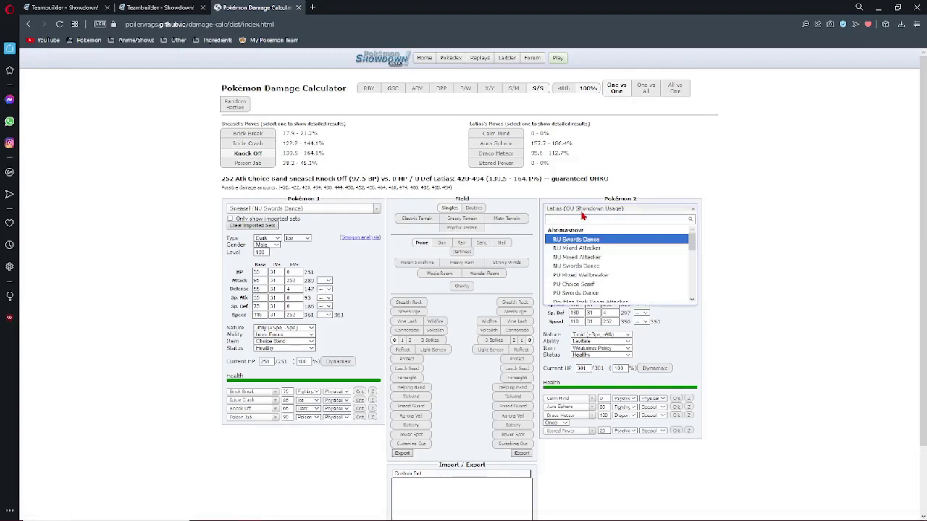
pyautogui.write('urshifu')
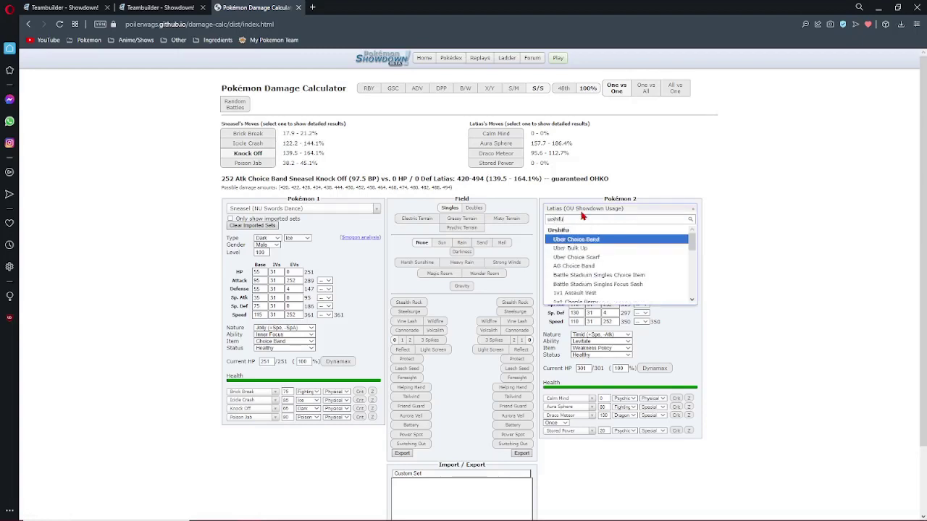
pyautogui.press('Return')
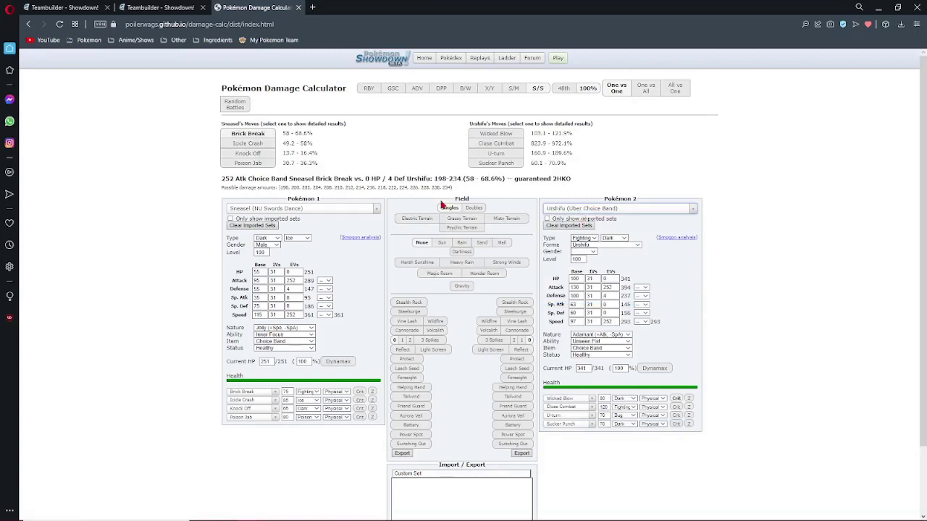
# - Load the Aggron-Mega OU Mega Tank set as Pokémon 2 and check Sneasel's damage against it
pyautogui.click(593, 209)
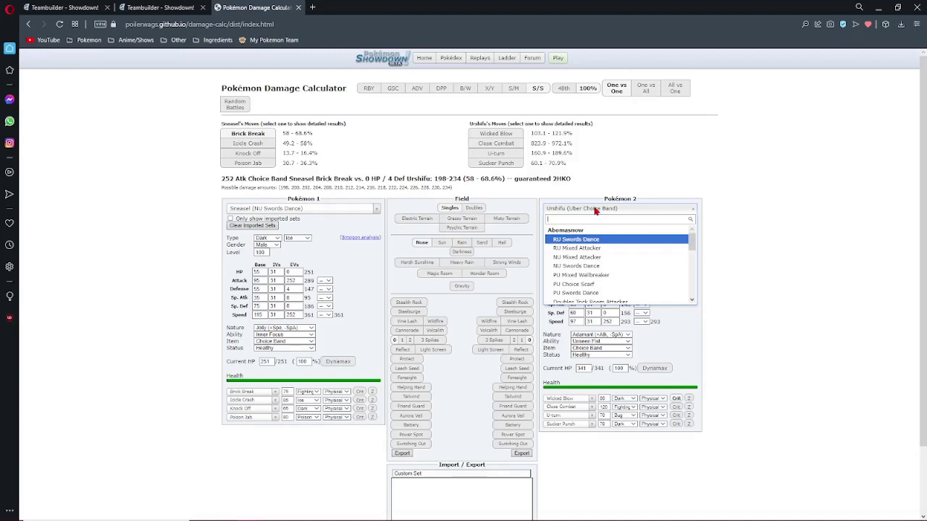
pyautogui.write('aggron')
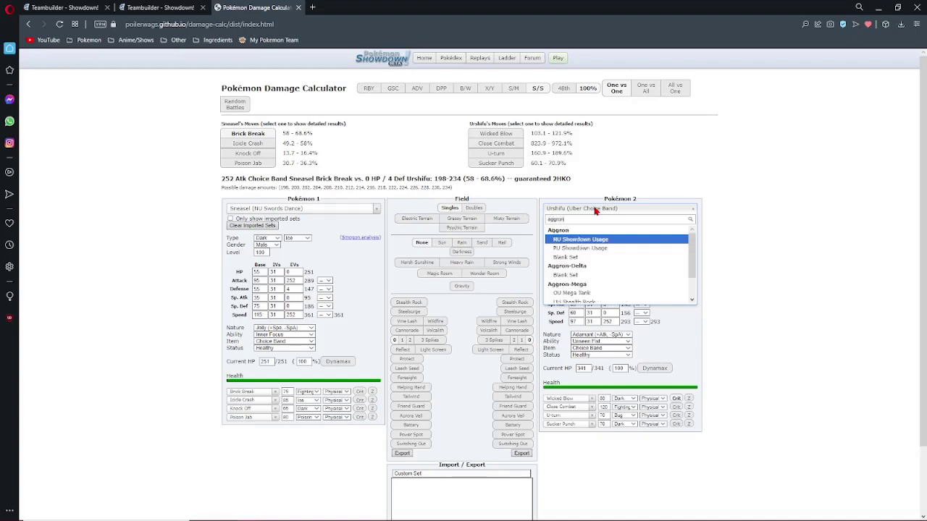
pyautogui.press('Down')
pyautogui.press('Down')
pyautogui.press('Down')
pyautogui.press('Down')
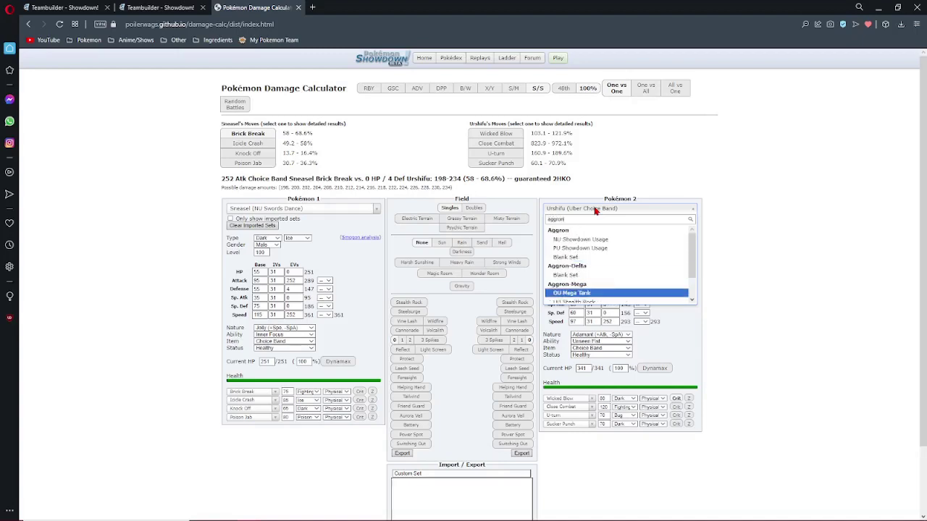
pyautogui.press('Return')
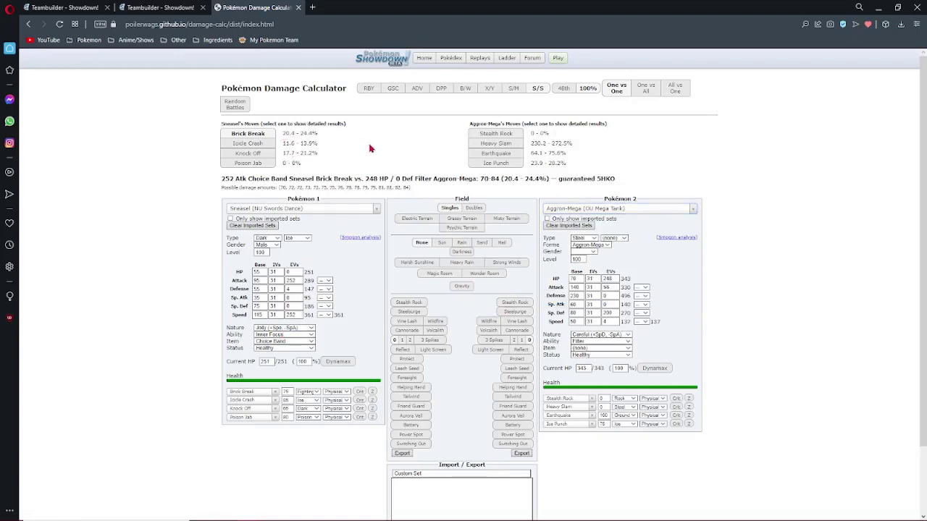
# - Load the Meloetta UU Z-Celebrate set as Pokémon 2
pyautogui.click(595, 209)
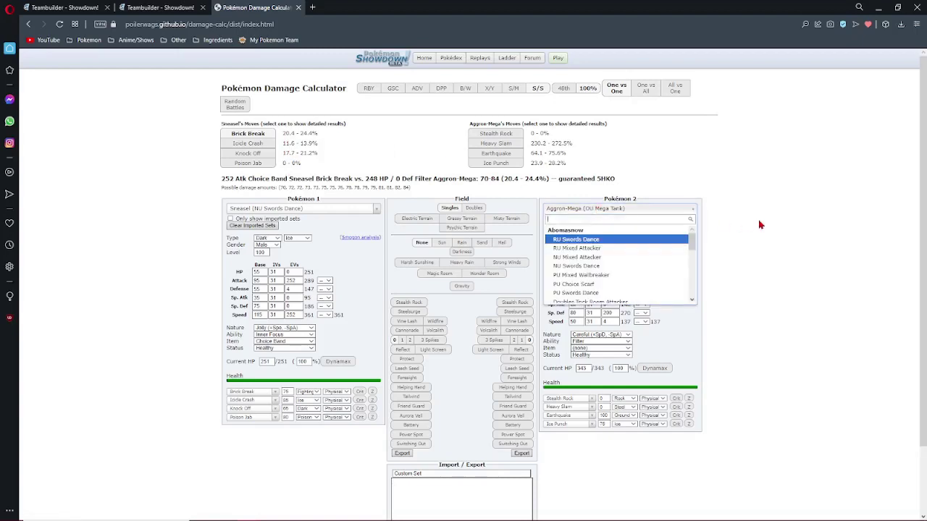
pyautogui.click(758, 223)
pyautogui.click(612, 211)
pyautogui.write('meloetta')
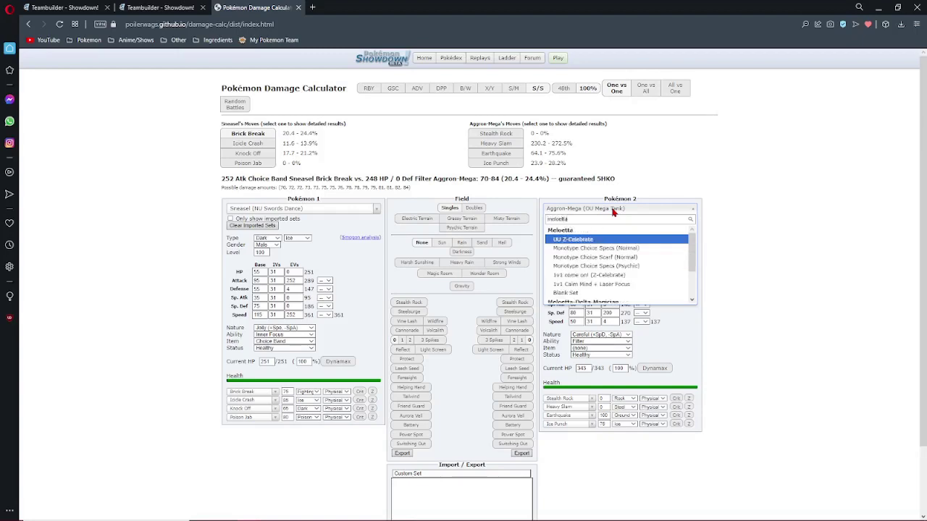
pyautogui.press('Return')
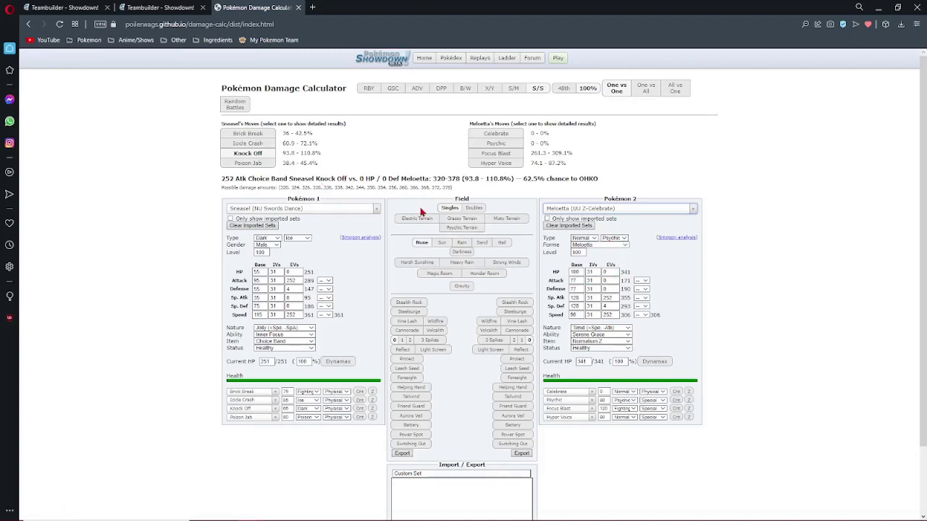
# - Set Meloetta's item to Milotite and check Sneasel's Knock Off damage range
pyautogui.click(589, 346)
pyautogui.scroll(2, 596, 359)
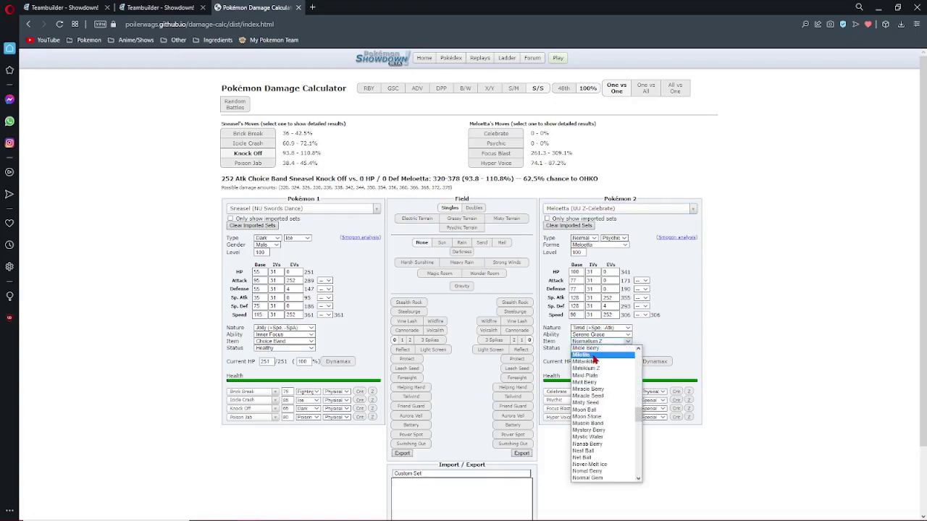
pyautogui.click(595, 359)
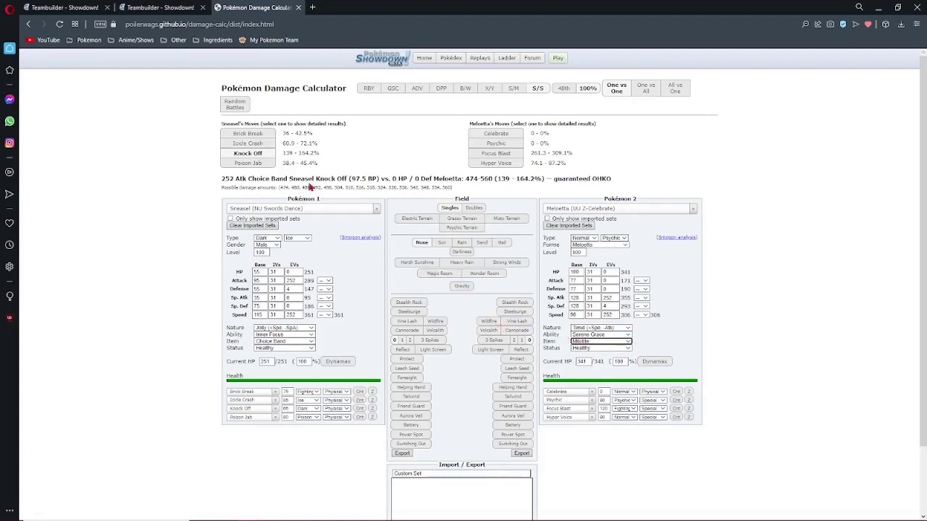
pyautogui.moveTo(282, 153); pyautogui.dragTo(350, 158)
pyautogui.click(387, 155)
# - Load the Tauros RU All-out Attacker set as Pokémon 2
pyautogui.click(610, 208)
pyautogui.write('taur')
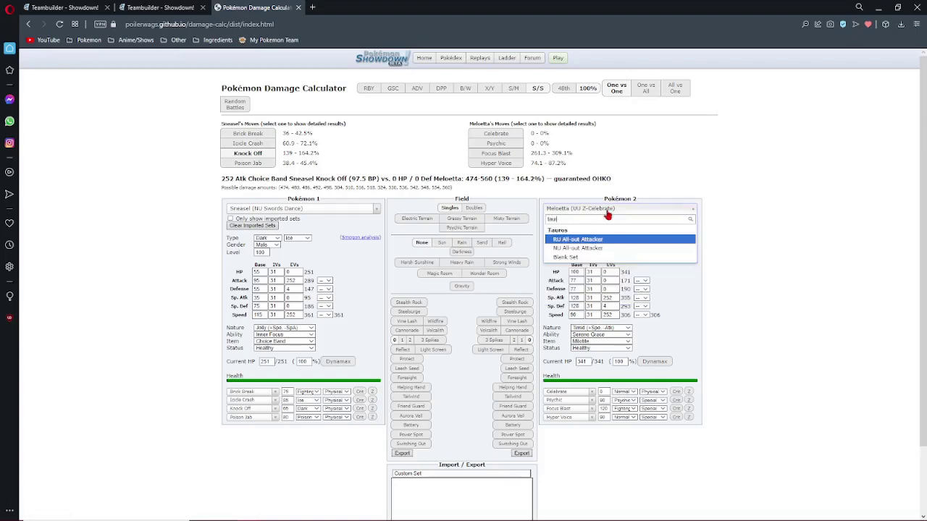
pyautogui.press('Return')
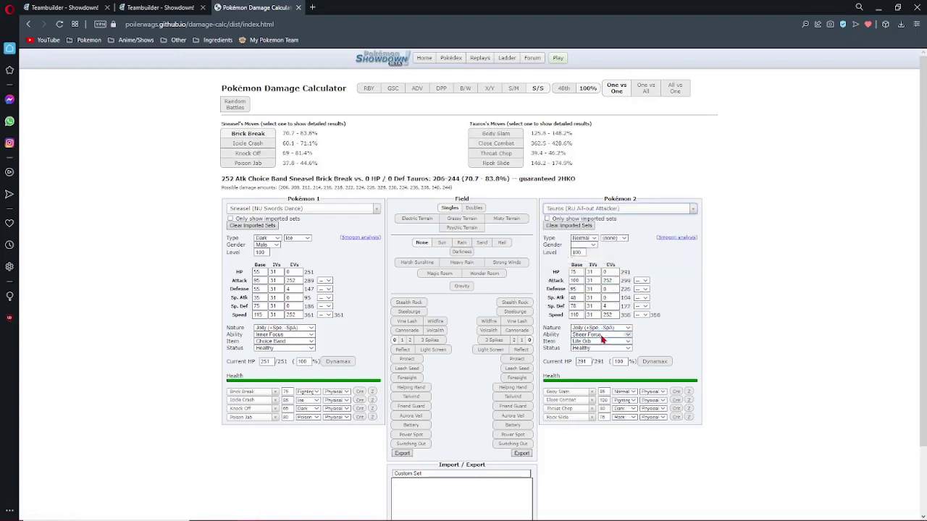
# - Set Tauros's ability to Intimidate in the damage calculator
pyautogui.click(601, 335)
pyautogui.write('in')
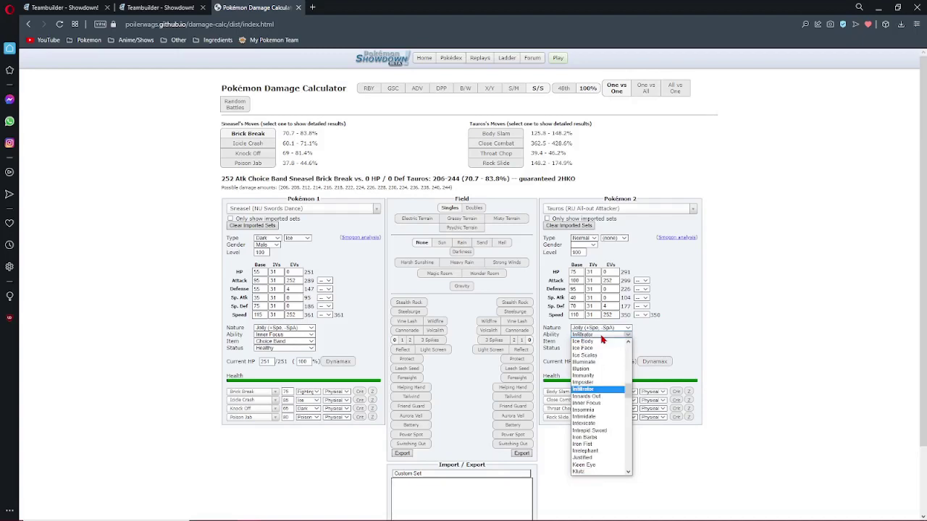
pyautogui.press('Up')
pyautogui.press('Up')
pyautogui.press('Down')
pyautogui.press('Down')
pyautogui.press('Down')
pyautogui.press('Down')
pyautogui.press('Down')
pyautogui.press('Down')
pyautogui.press('Return')
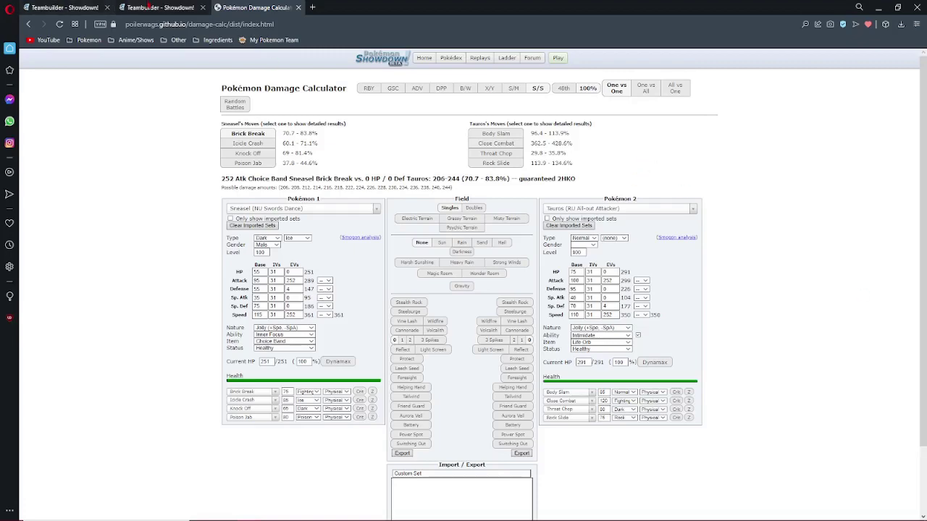
# - Switch to the main Pokémon Showdown teambuilder and look through Zoroark-Hisui's full move list
pyautogui.click(159, 8)
pyautogui.click(65, 7)
pyautogui.click(165, 6)
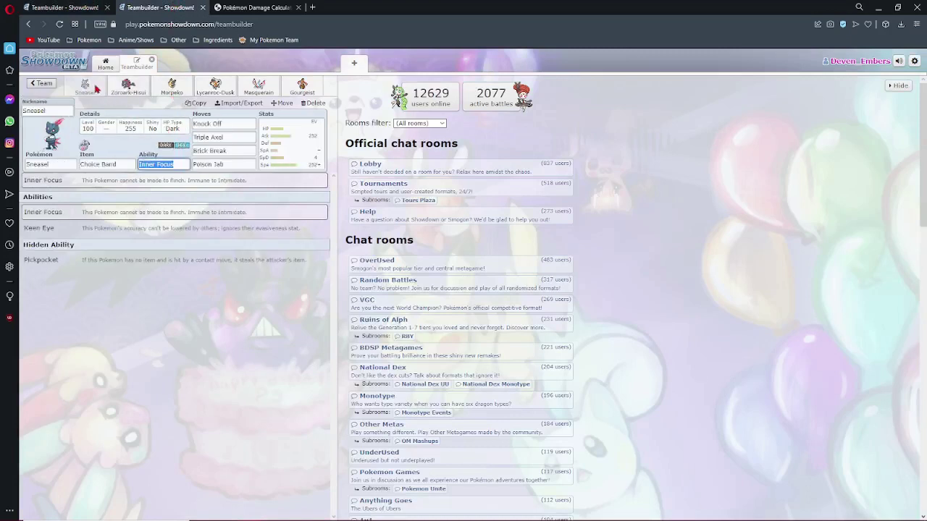
pyautogui.click(223, 123)
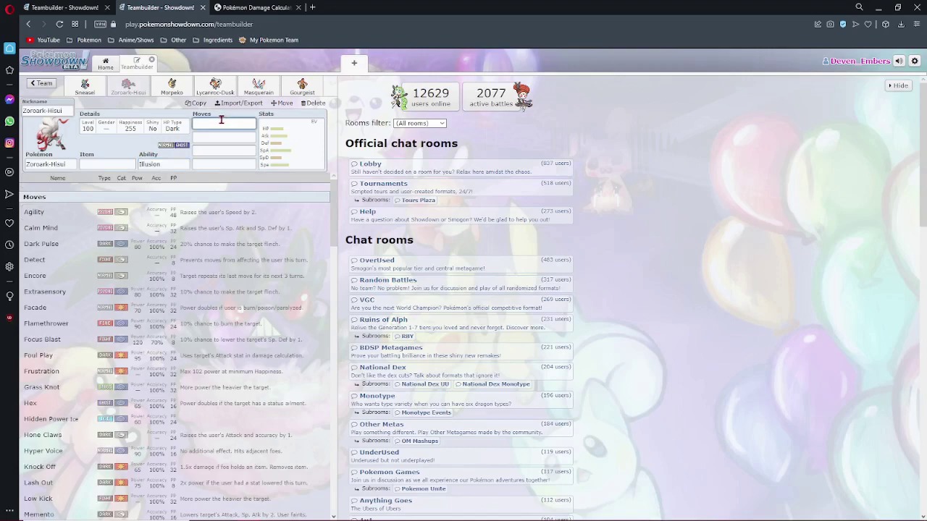
pyautogui.scroll(-10, 192, 326)
pyautogui.scroll(-3, 190, 333)
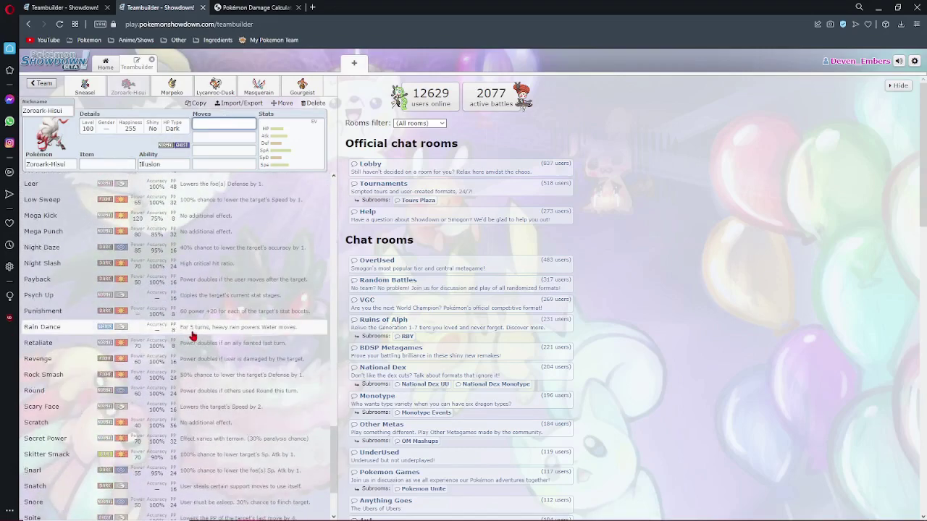
pyautogui.scroll(10, 181, 258)
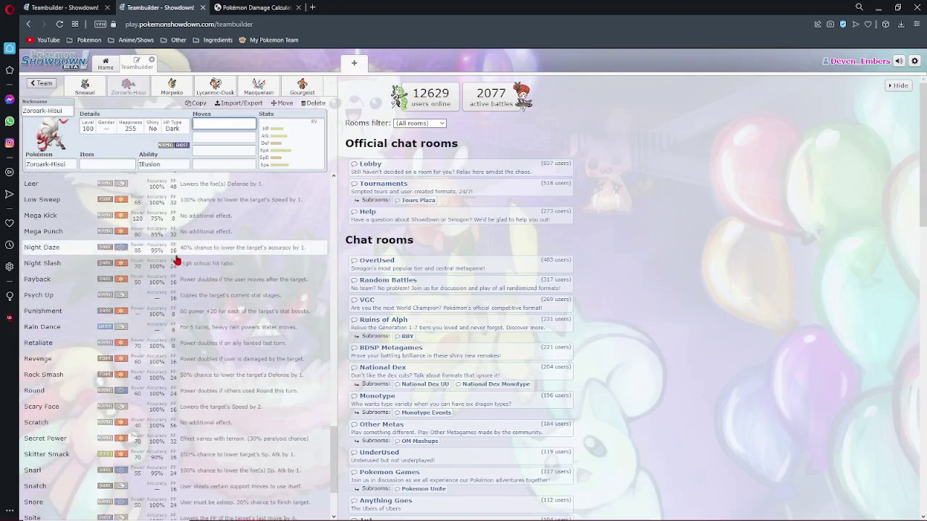
# - Open the whole team's export text and copy it
pyautogui.click(42, 84)
pyautogui.click(232, 83)
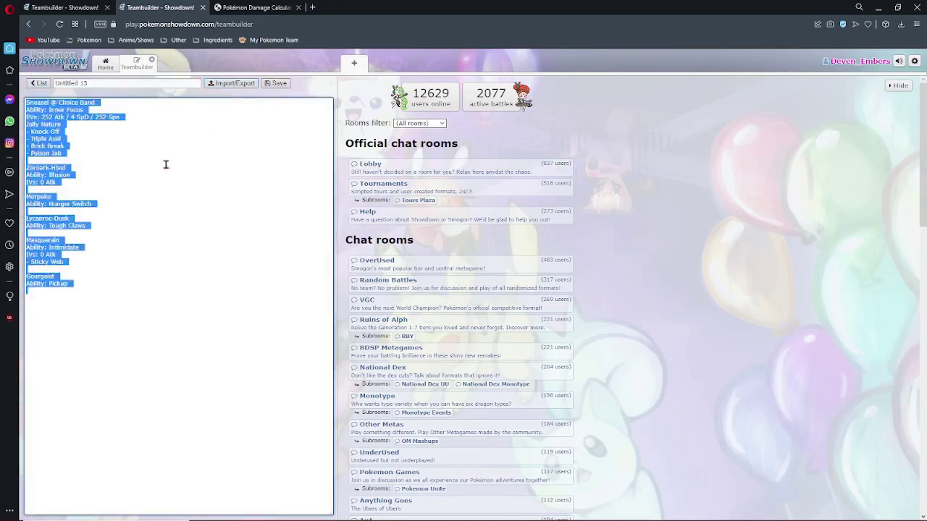
pyautogui.rightClick(45, 137)
pyautogui.click(68, 145)
# - In the neodraft teambuilder, replace the text of team Untitled 3 with the copied team and save it
pyautogui.click(69, 7)
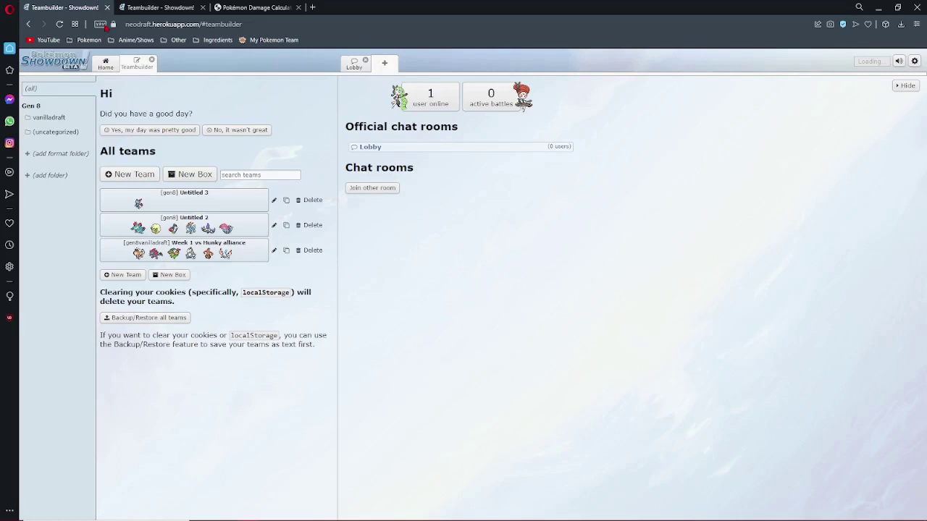
pyautogui.click(149, 209)
pyautogui.click(232, 83)
pyautogui.rightClick(159, 212)
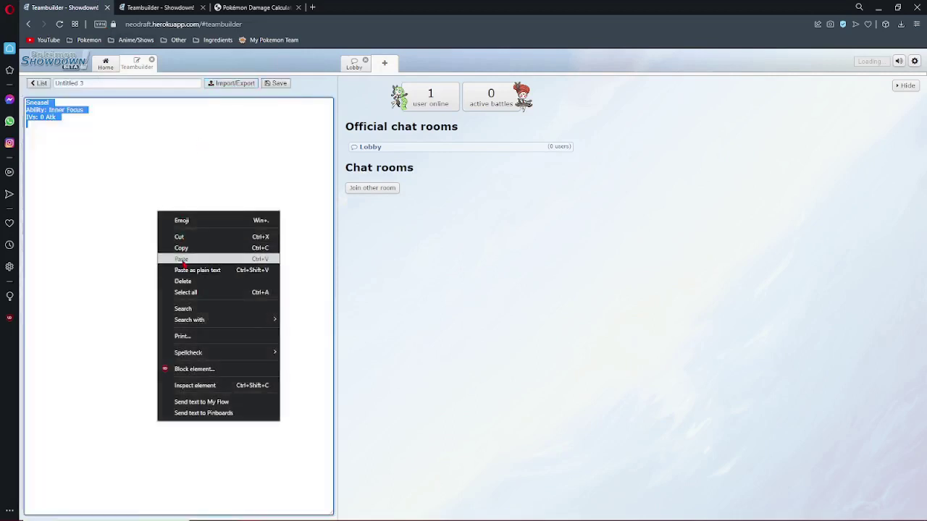
pyautogui.click(181, 259)
pyautogui.click(266, 85)
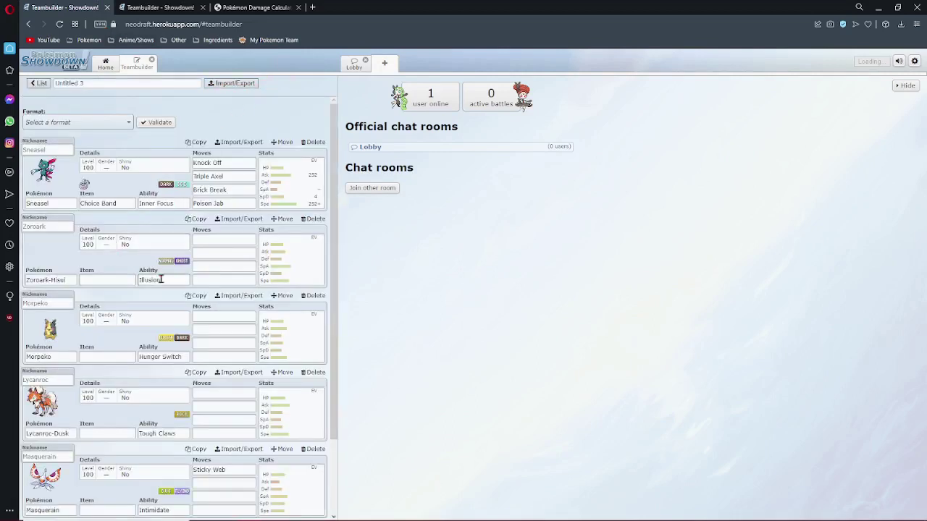
# - Examine Zoroark-Hisui's available moves and stats in the imported team
pyautogui.click(223, 266)
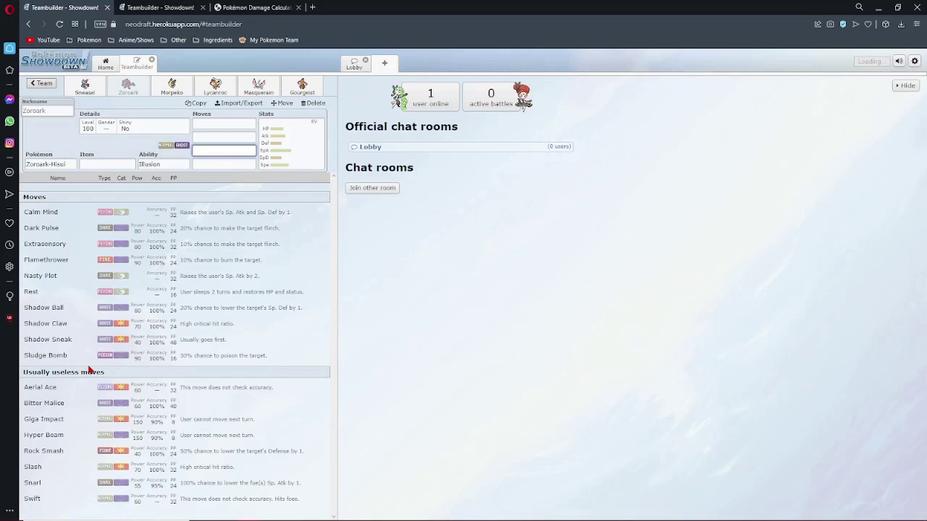
pyautogui.click(84, 86)
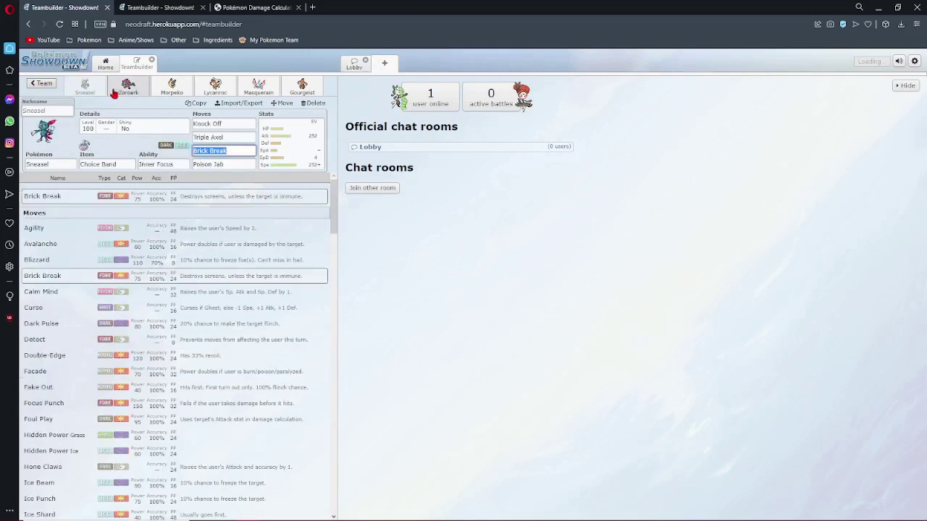
pyautogui.click(127, 87)
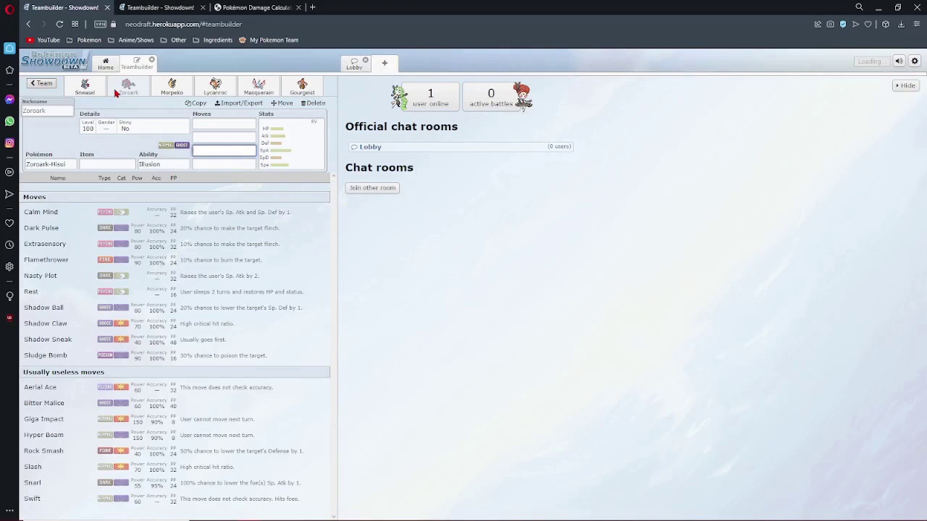
pyautogui.click(203, 122)
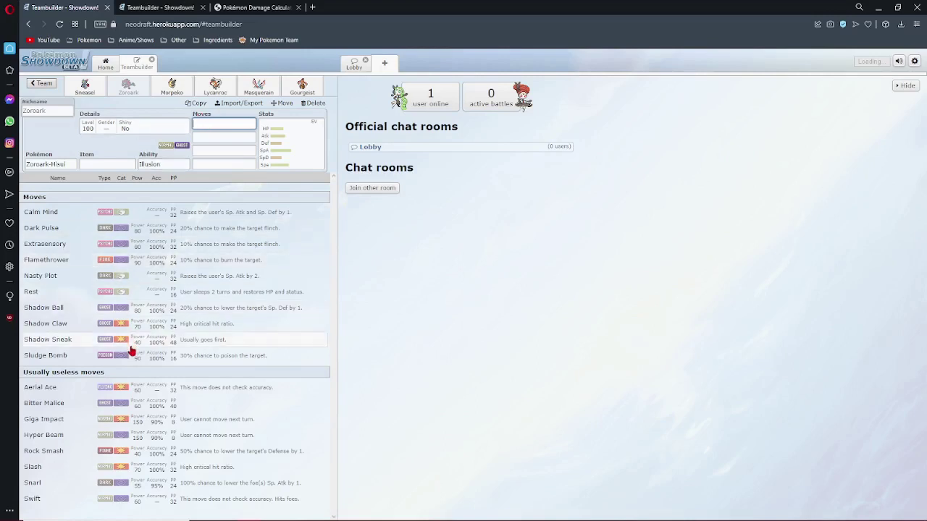
pyautogui.click(271, 151)
pyautogui.click(218, 122)
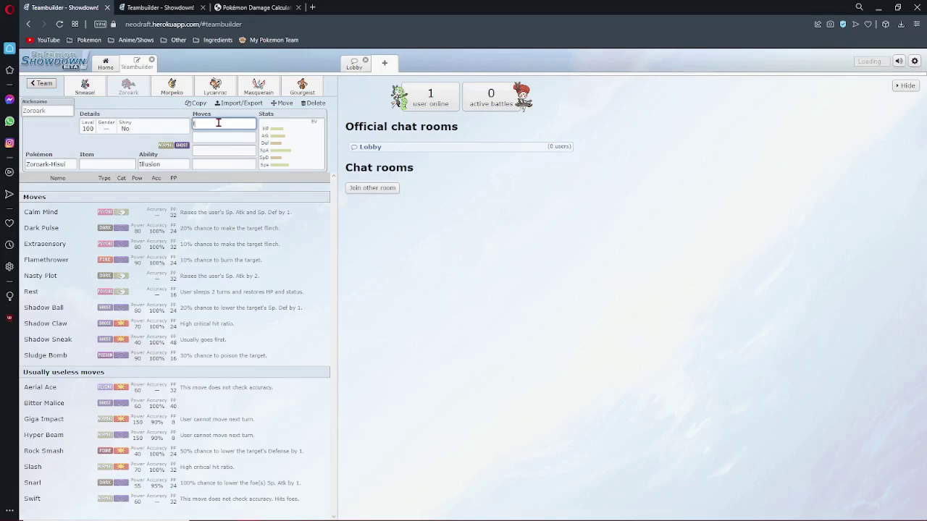
pyautogui.write('life d')
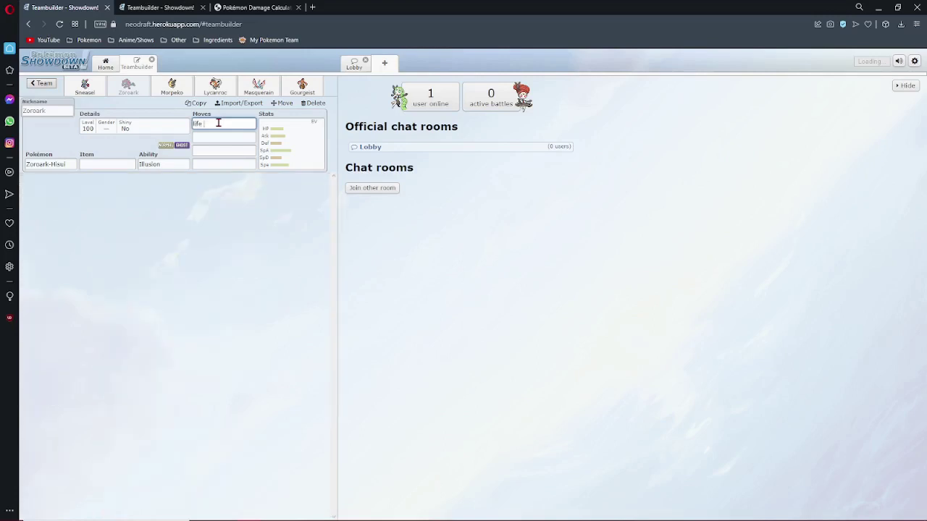
pyautogui.press('BackSpace')
pyautogui.press('BackSpace')
pyautogui.press('BackSpace')
pyautogui.press('BackSpace')
pyautogui.press('BackSpace')
# - Give Zoroark-Hisui the Life Orb item
pyautogui.click(89, 162)
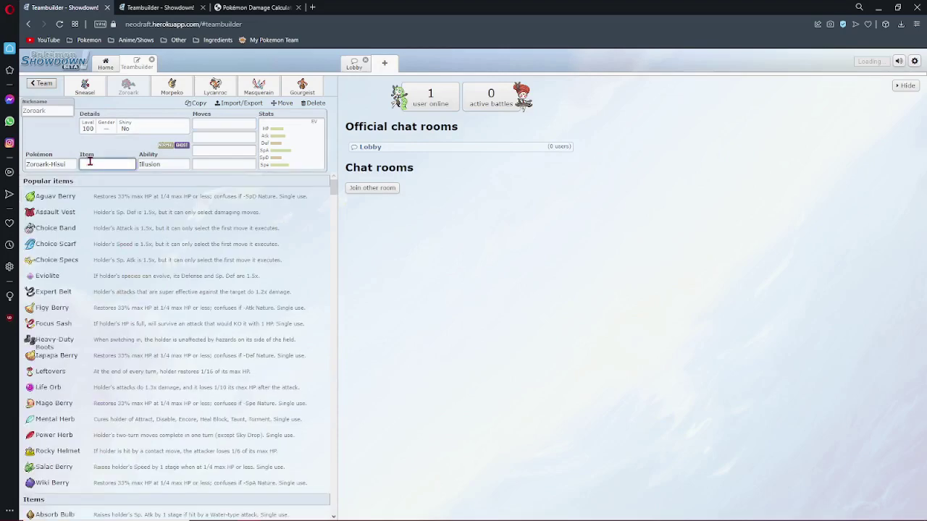
pyautogui.write('life orb')
pyautogui.press('Return')
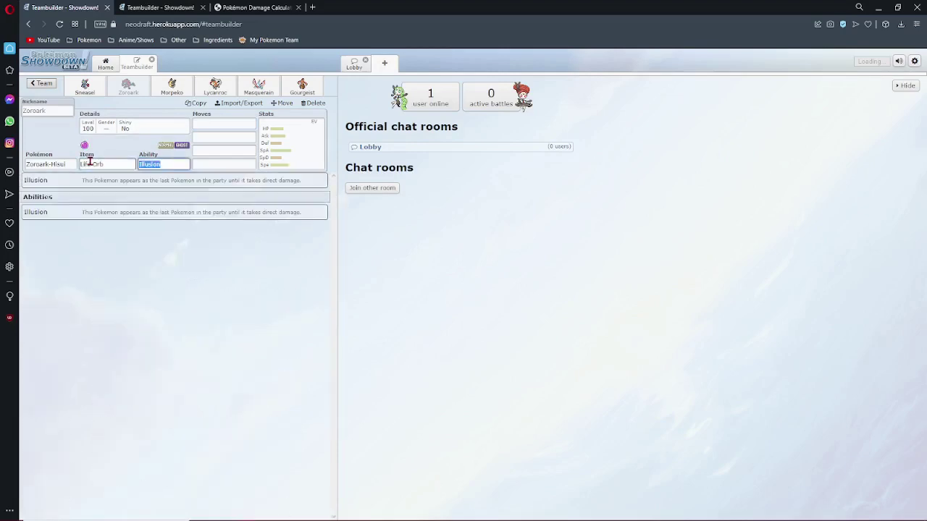
# - In the damage calculator, load Zoroark's NU Choice Scarf set as Pokémon 1
pyautogui.click(242, 7)
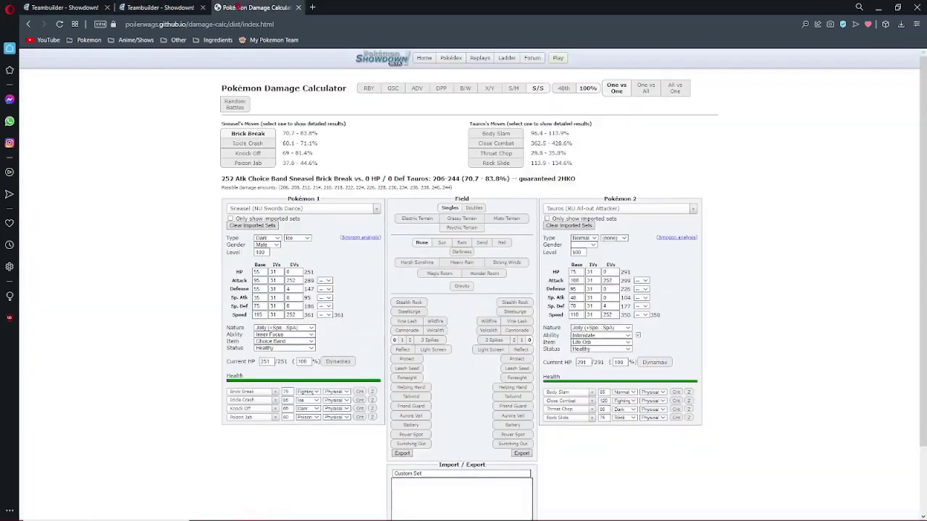
pyautogui.click(291, 210)
pyautogui.write('zoroa')
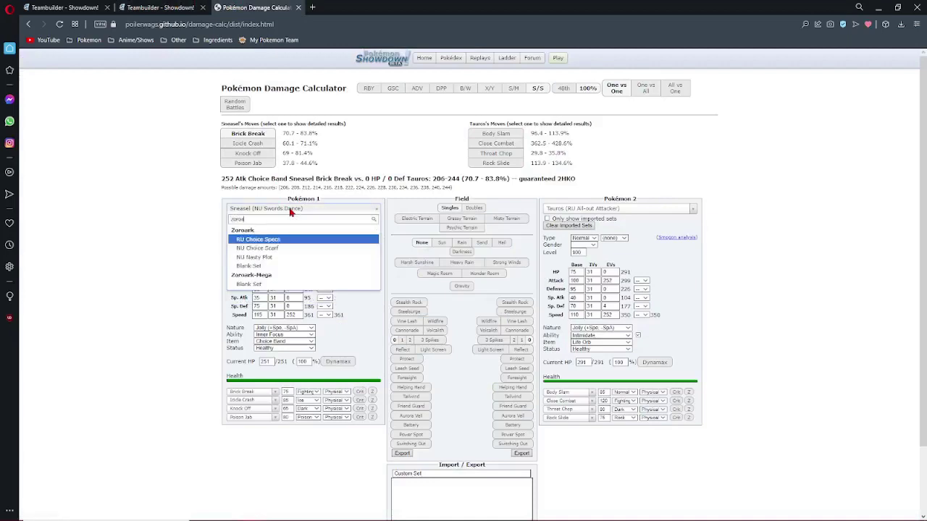
pyautogui.press('Down')
pyautogui.press('Down')
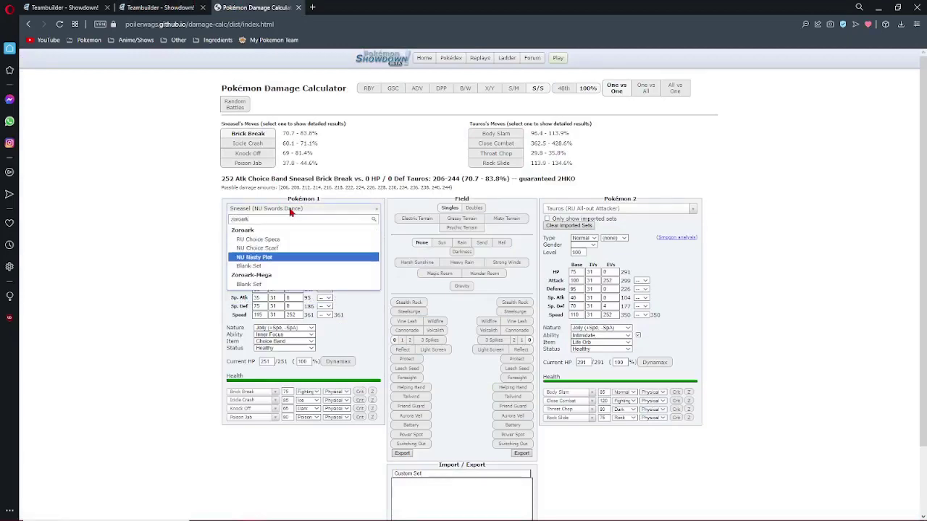
pyautogui.press('Down')
pyautogui.press('Up')
pyautogui.press('Up')
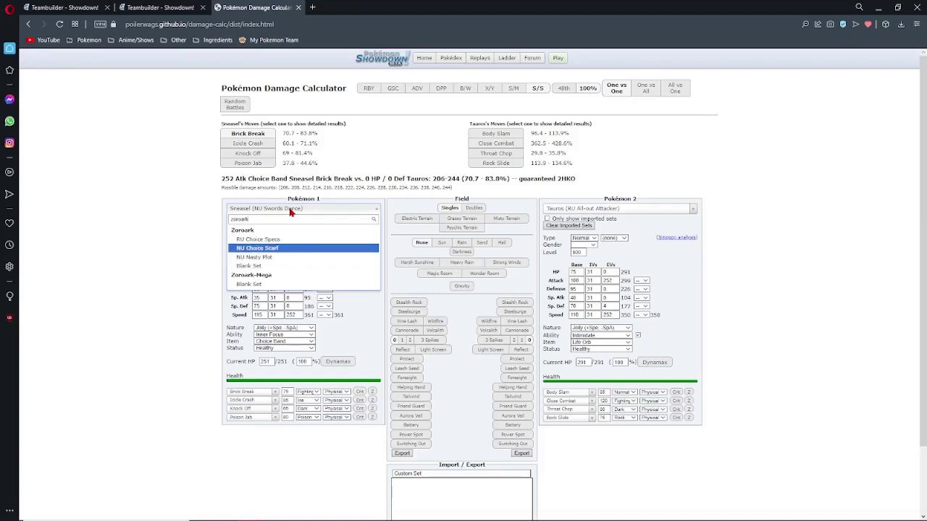
pyautogui.press('Return')
# - Change Zoroark's held item to Life Orb in the damage calculator
pyautogui.click(272, 349)
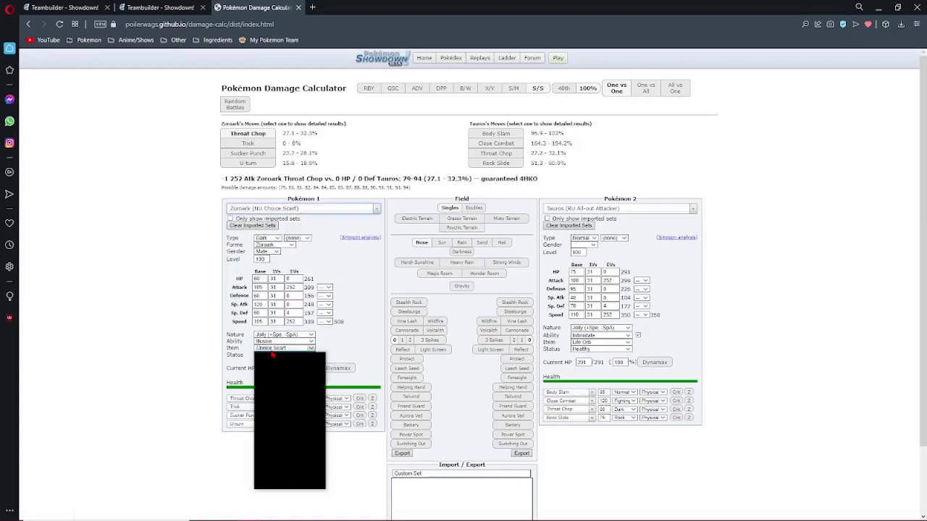
pyautogui.press('l')
pyautogui.press('i')
pyautogui.press('f')
pyautogui.press('Return')
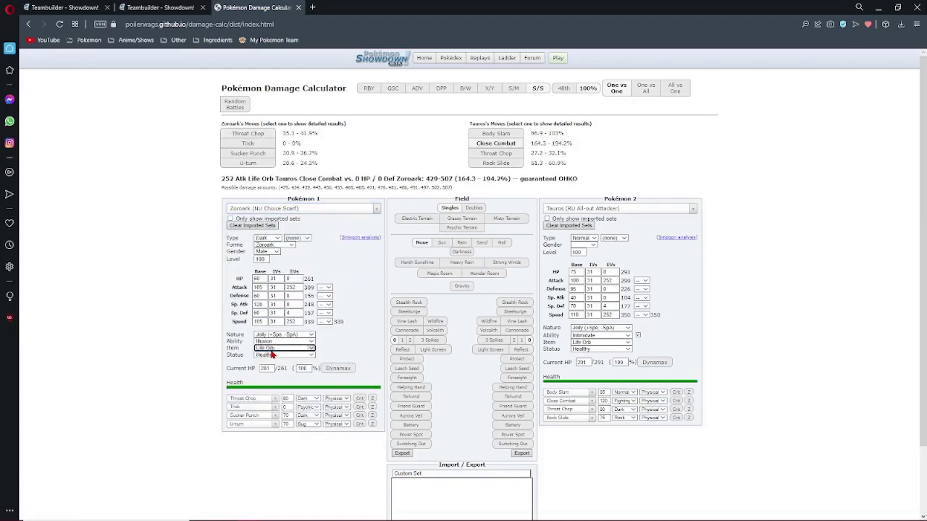
# - Set Zoroark's Sp. Atk to base 125 with 252 EVs
pyautogui.click(253, 399)
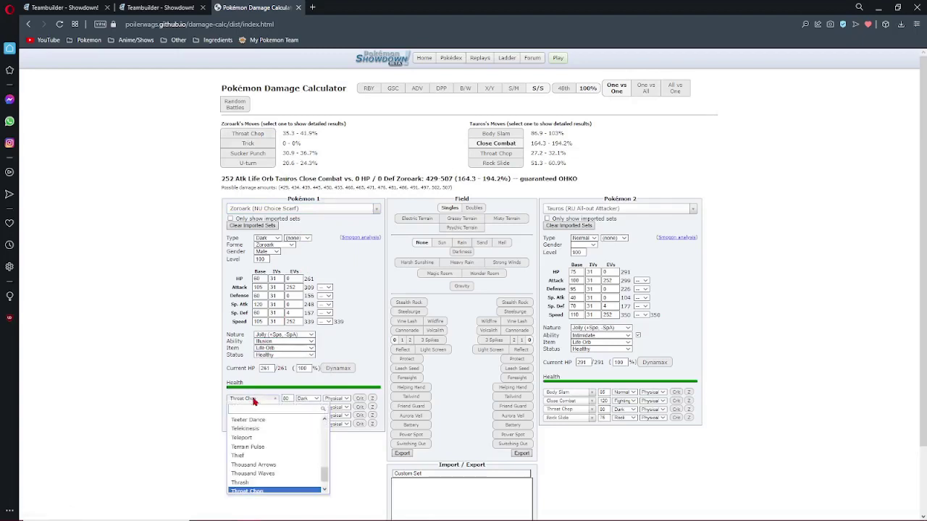
pyautogui.click(288, 305)
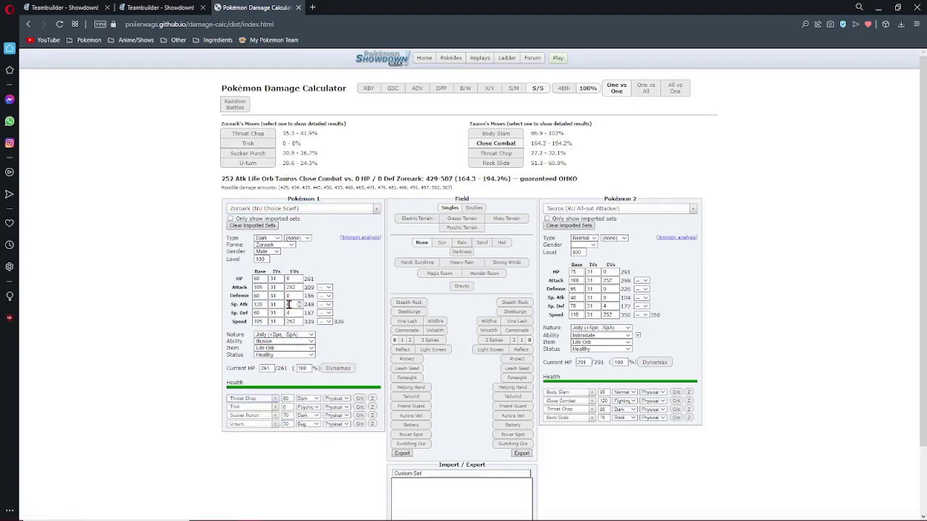
pyautogui.write('52')
pyautogui.press('Home')
pyautogui.press('Delete')
pyautogui.write('2')
pyautogui.click(269, 305)
pyautogui.click(403, 334)
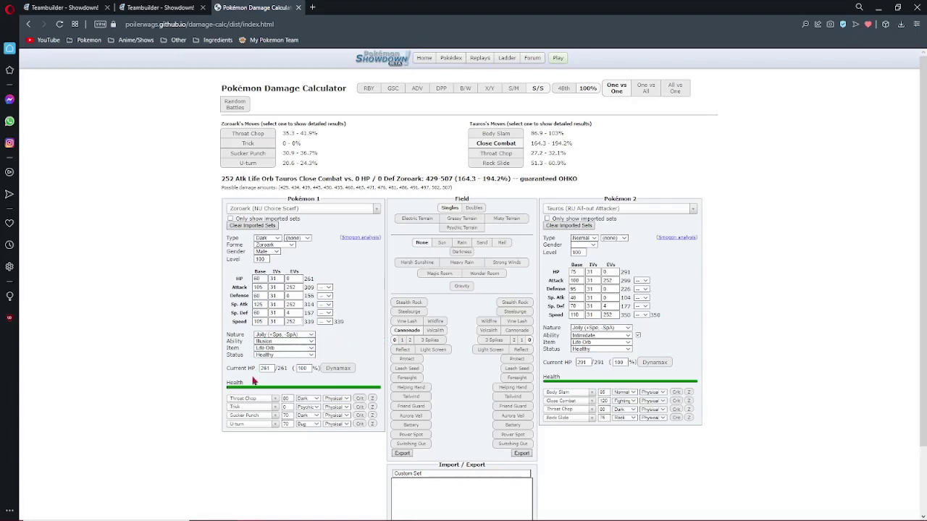
# - Replace Zoroark's Throat Chop with Sludge Bomb in the damage calculator
pyautogui.click(261, 400)
pyautogui.write('s')
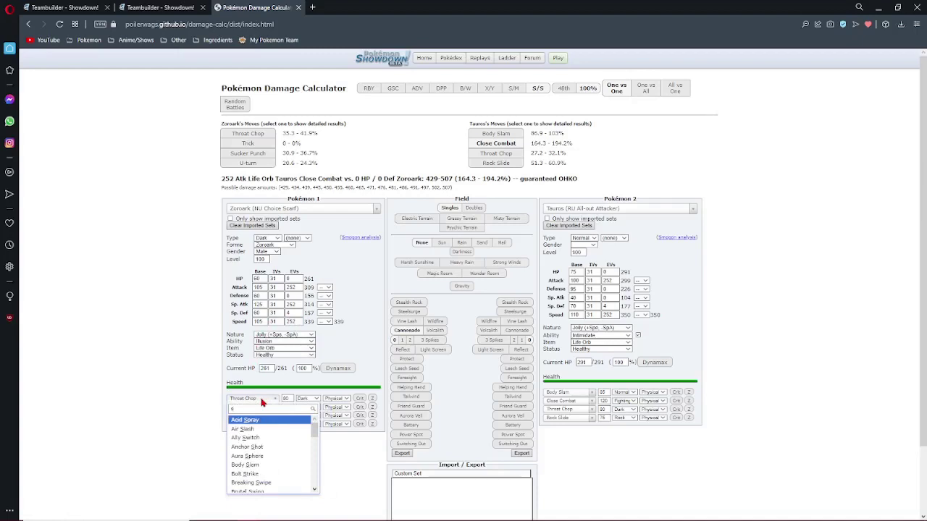
pyautogui.write('ludge')
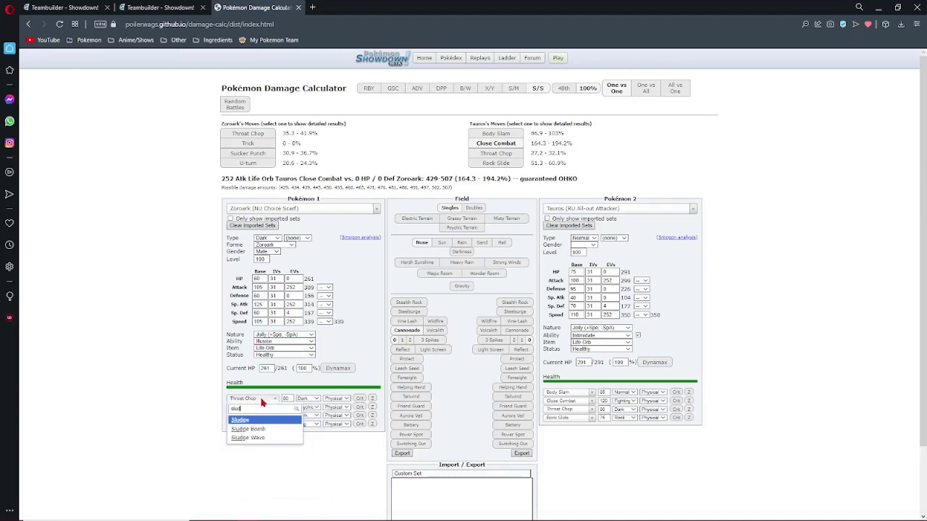
pyautogui.press('BackSpace')
pyautogui.write('g')
pyautogui.press('Down')
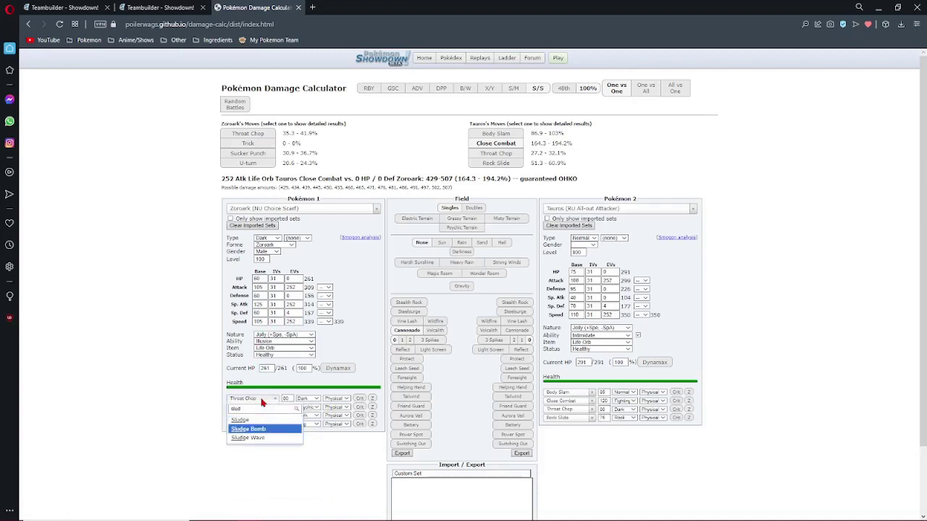
pyautogui.press('Return')
# - Load Tapu Koko's OU Offensive Pivot set as the opposing Pokémon 2
pyautogui.click(561, 208)
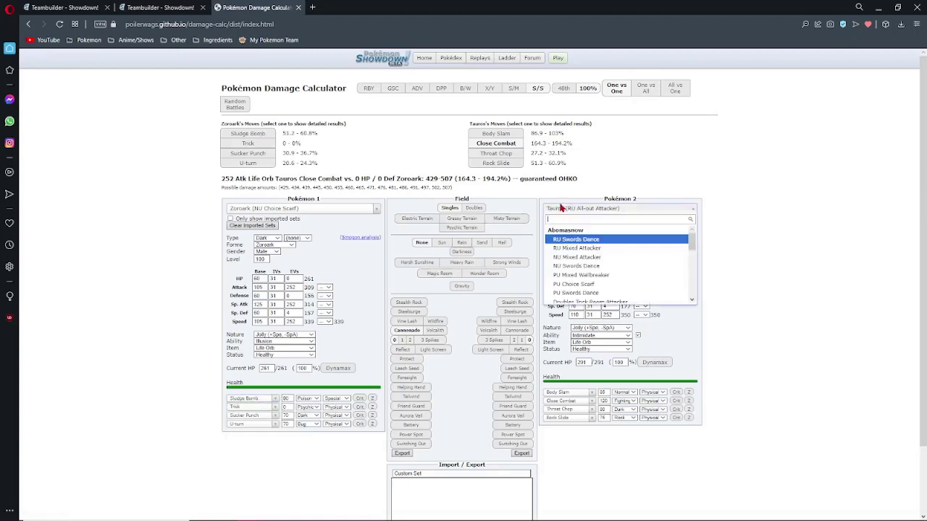
pyautogui.write('tapu')
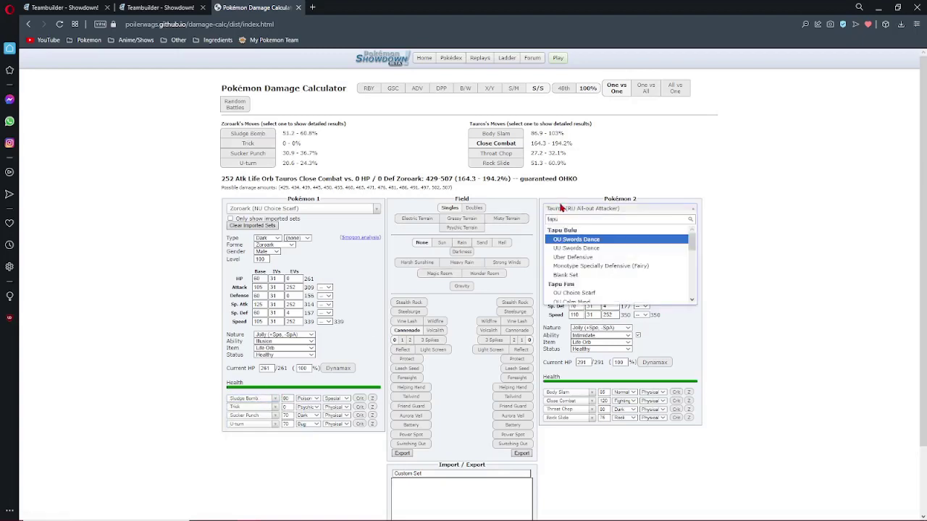
pyautogui.write(' koko')
pyautogui.press('Return')
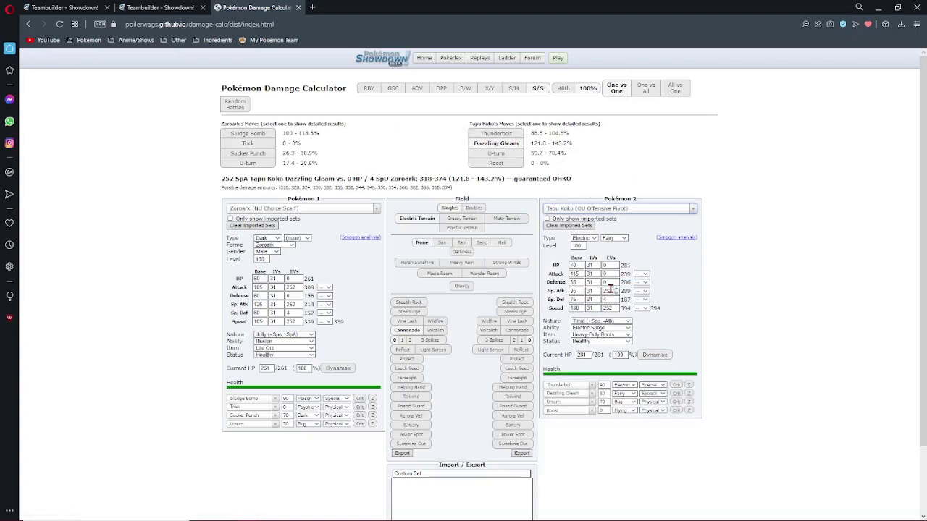
# - Set Zoroark's nature to Timid (+Spe, -Atk) and check its damage against Tapu Koko
pyautogui.click(300, 335)
pyautogui.scroll(-2, 293, 464)
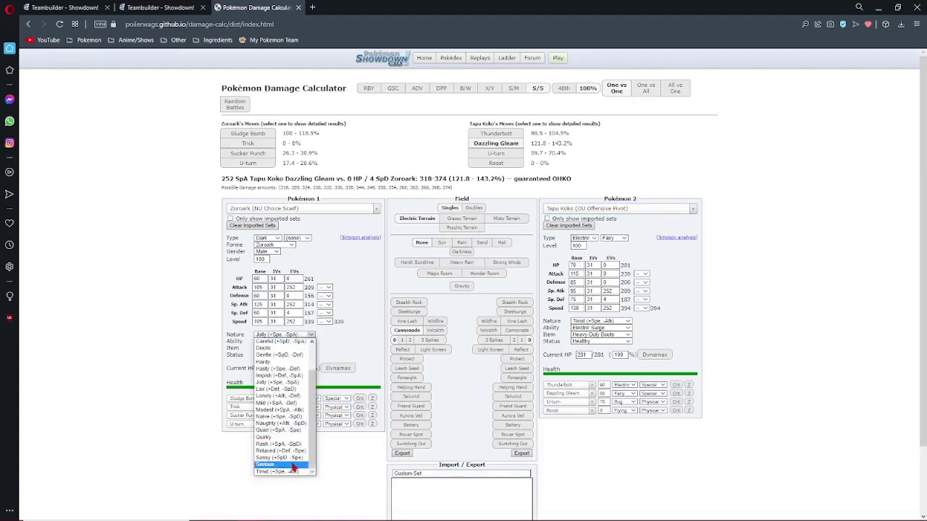
pyautogui.click(293, 467)
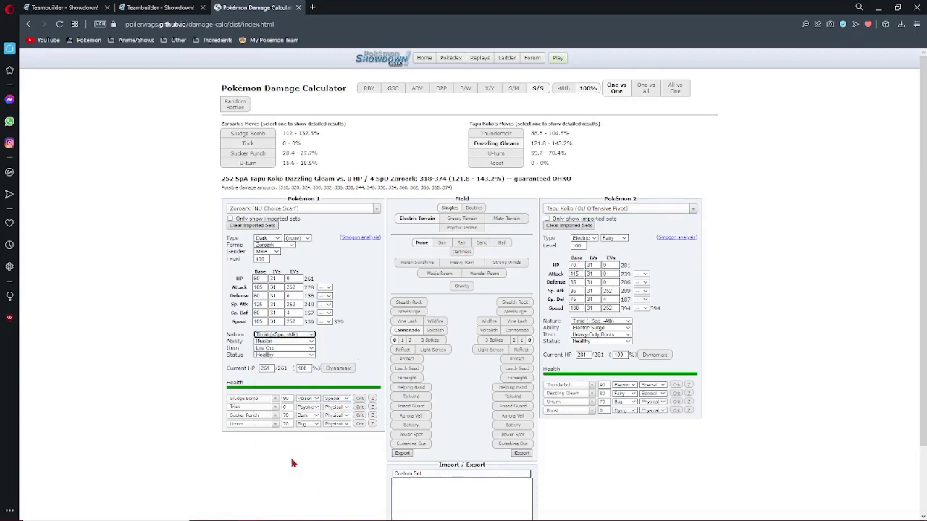
pyautogui.click(349, 297)
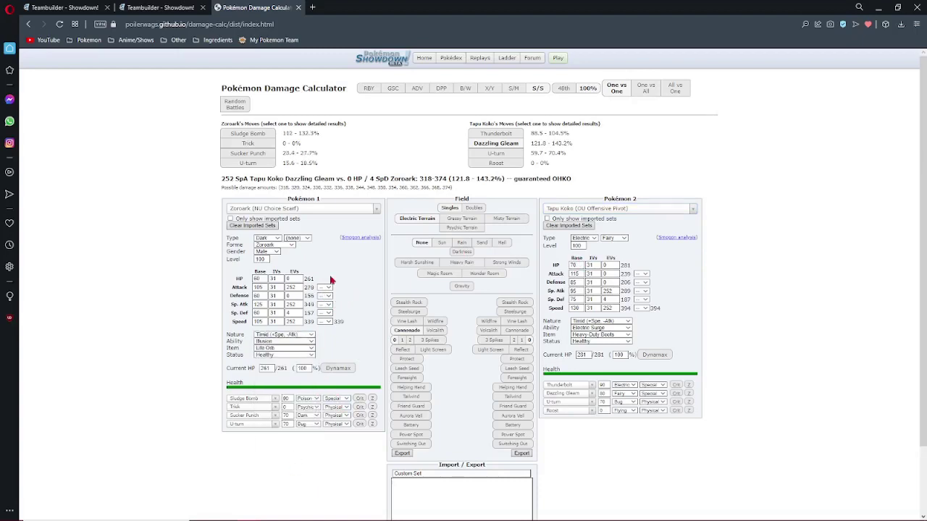
# - Replace Zoroark's Trick with Flamethrower in the damage calculator
pyautogui.click(259, 411)
pyautogui.write('flame')
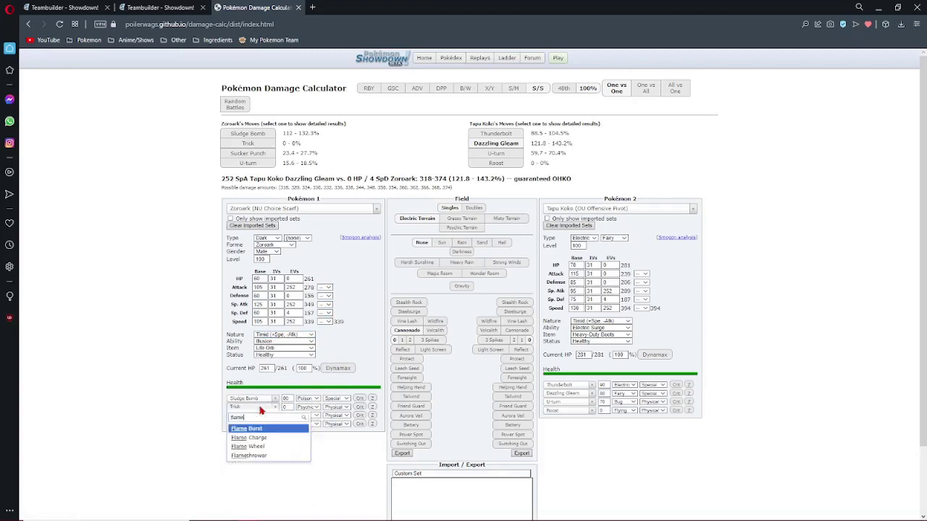
pyautogui.press('Down')
pyautogui.press('Down')
pyautogui.press('Down')
pyautogui.press('Return')
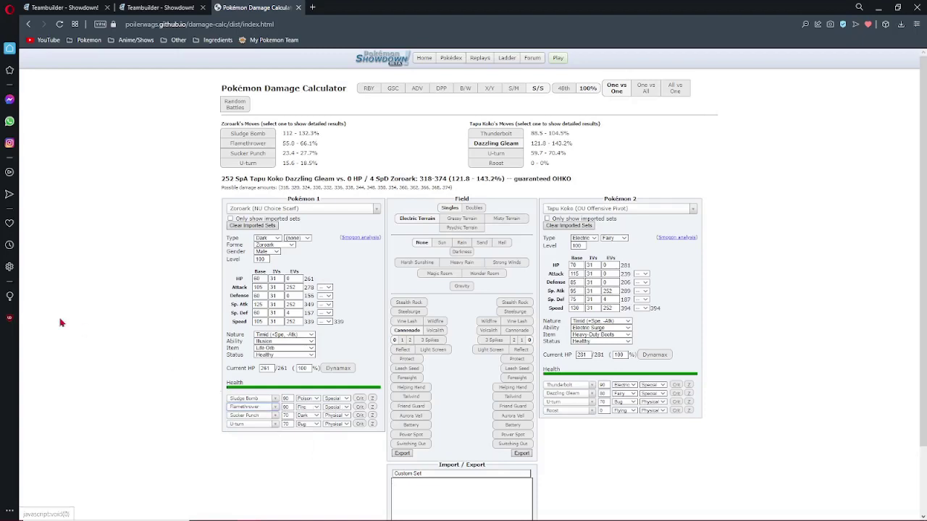
# - Load Aggron-Mega's OU Mega Tank set as Pokémon 2 and check Flamethrower's damage range against it
pyautogui.click(613, 209)
pyautogui.write('agg')
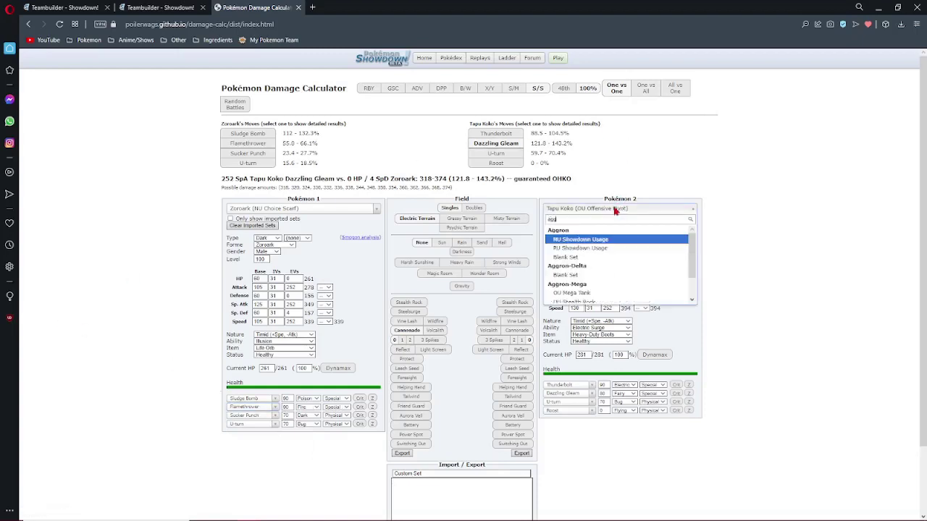
pyautogui.write('ro')
pyautogui.press('Down')
pyautogui.press('Down')
pyautogui.press('Down')
pyautogui.press('Down')
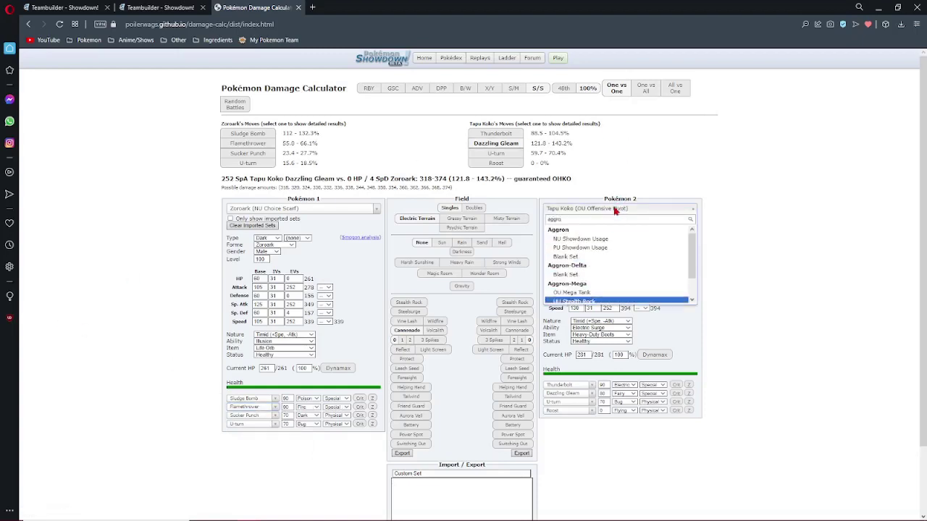
pyautogui.press('Return')
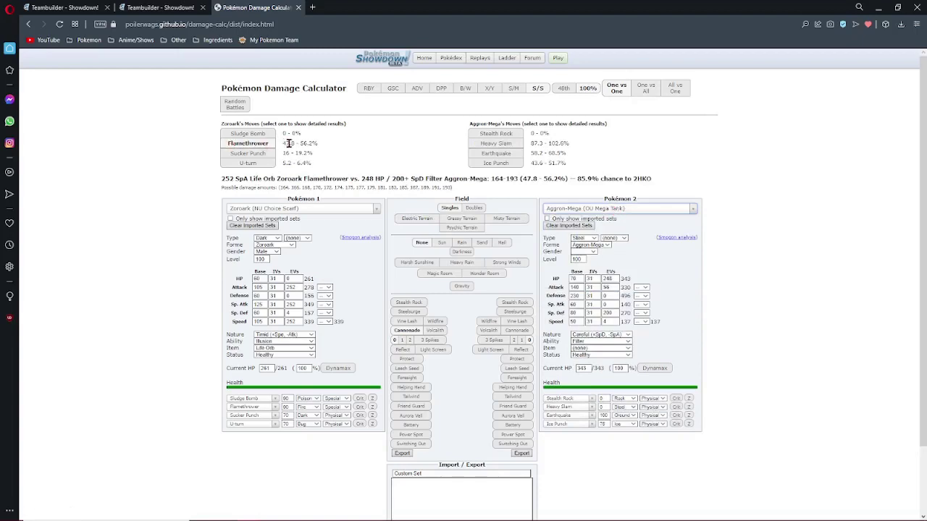
pyautogui.moveTo(289, 143); pyautogui.dragTo(354, 143)
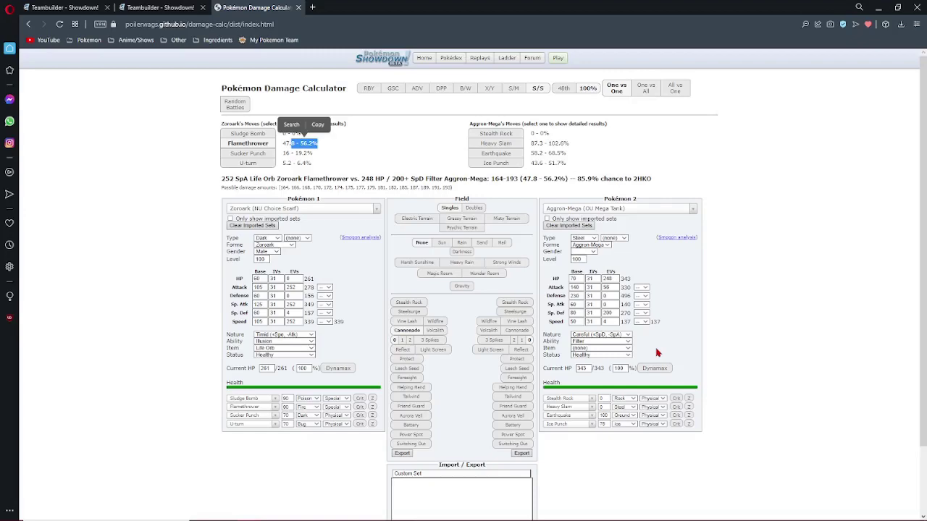
# - Back in the teambuilder, give Zoroark-Hisui Sludge Bomb and Flamethrower as its first two moves
pyautogui.click(158, 7)
pyautogui.click(76, 7)
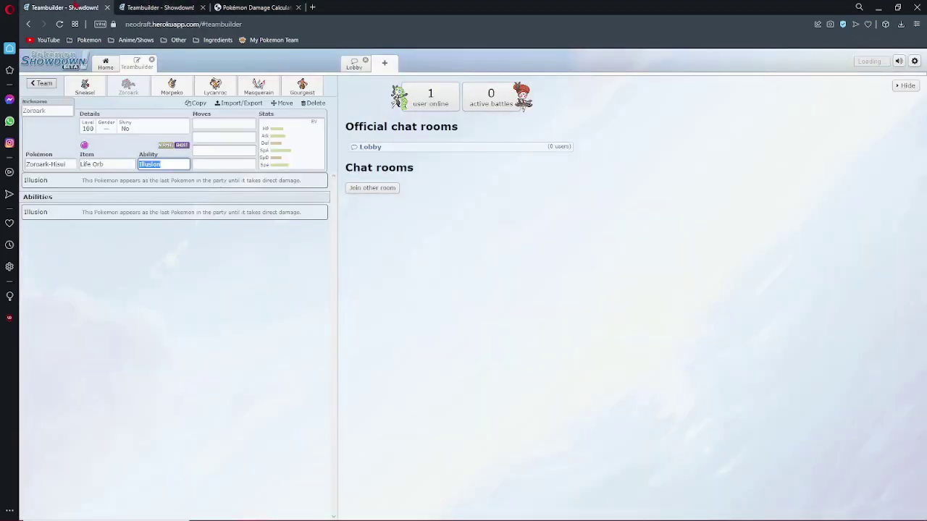
pyautogui.click(158, 7)
pyautogui.click(224, 127)
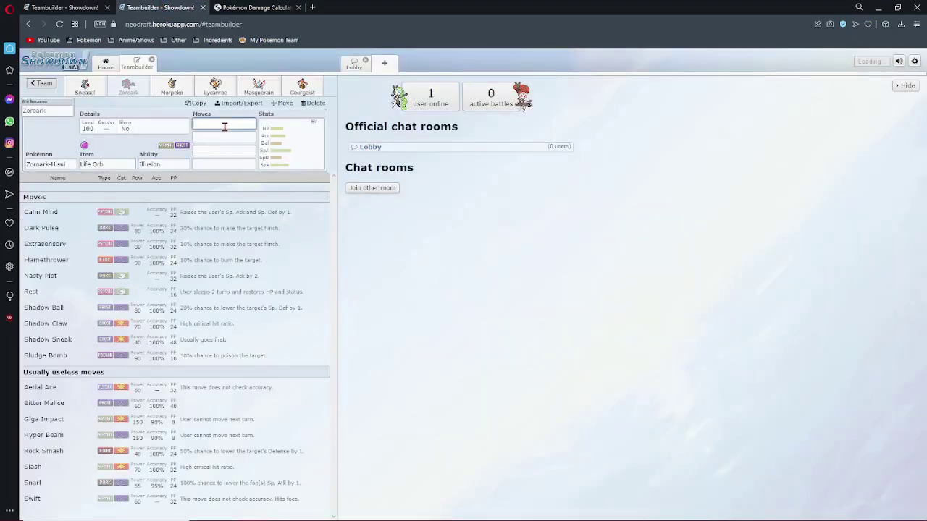
pyautogui.write('sludge')
pyautogui.press('Return')
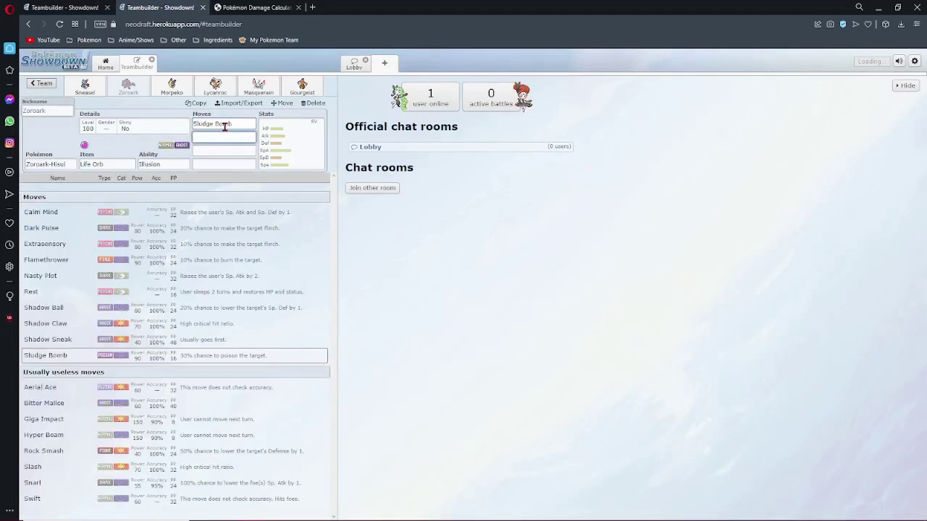
pyautogui.write('flame')
pyautogui.press('Return')
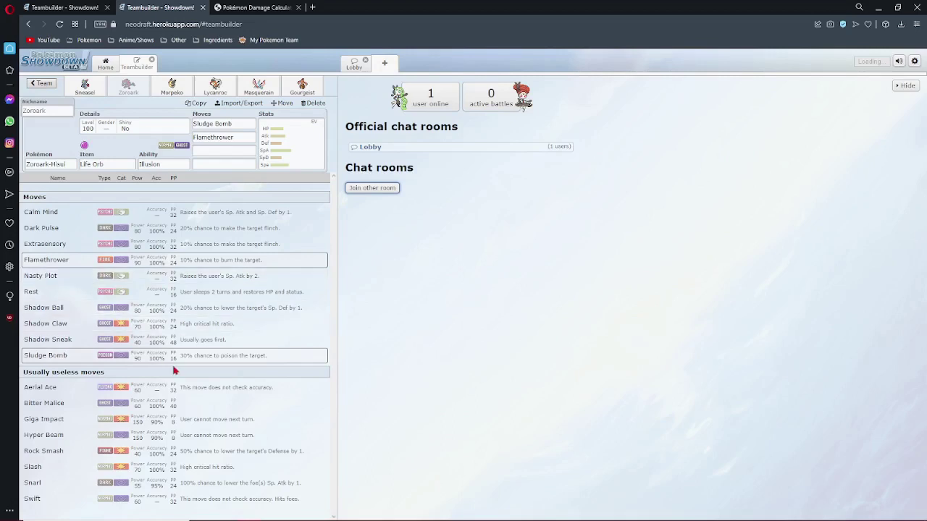
# - Add Shadow Ball and Hyper Beam to Zoroark-Hisui's moves and apply the Fast Special Sweeper spread of 252 SpA / 4 SpD / 252 Spe, Timid
pyautogui.click(67, 311)
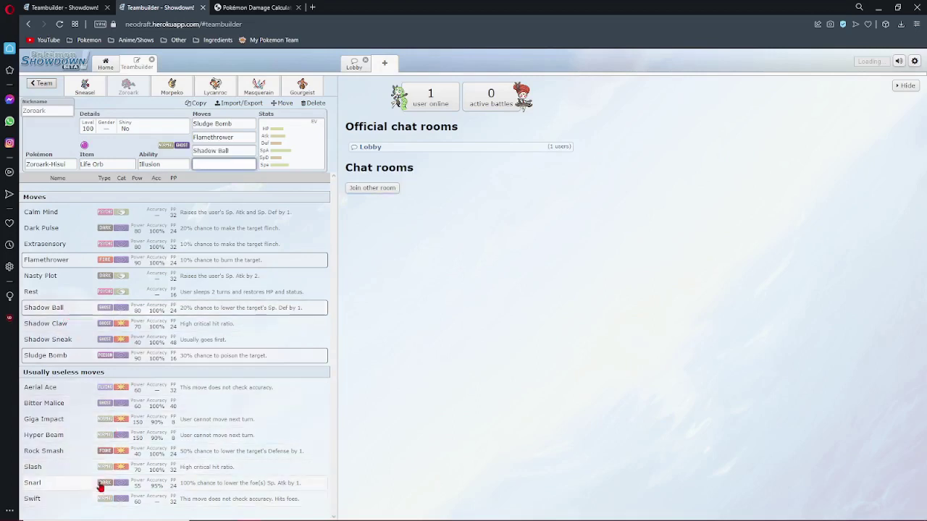
pyautogui.click(77, 435)
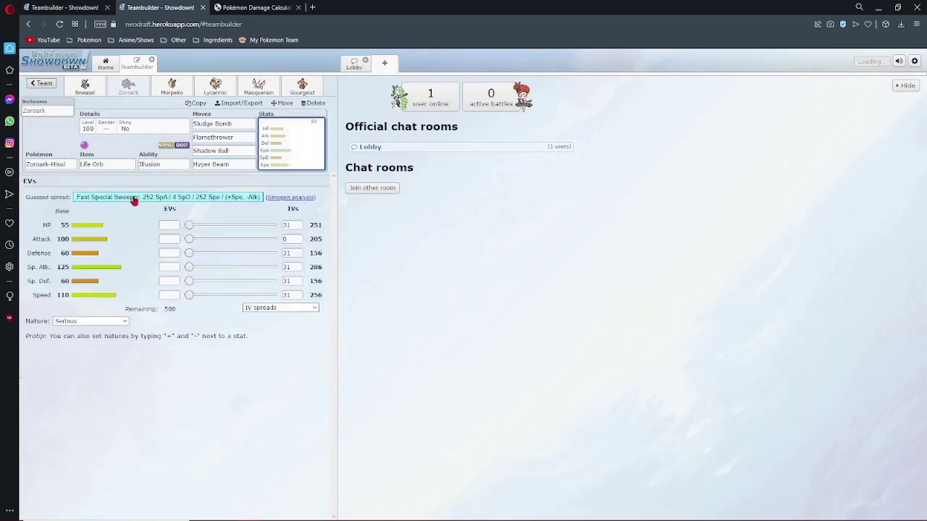
pyautogui.click(149, 200)
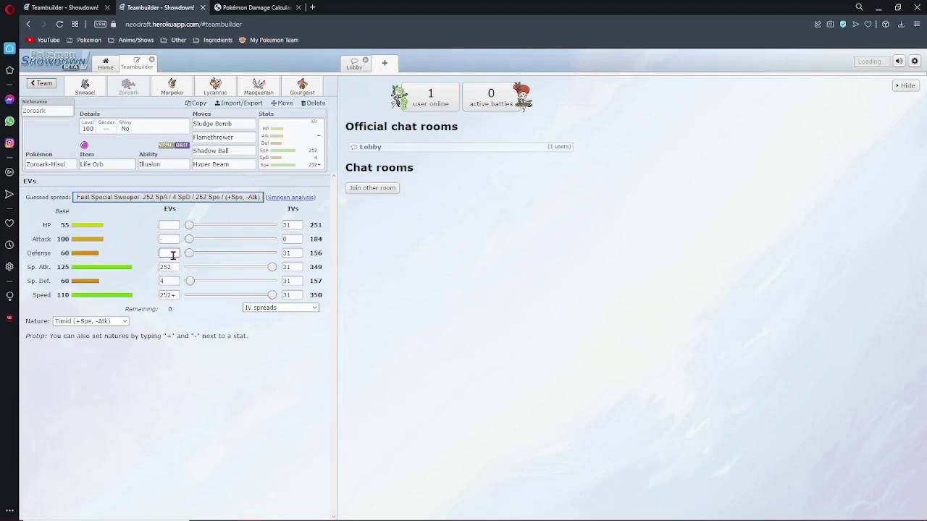
# - Review Sneasel's set and Zoroark-Hisui's fourth move alongside its available alternatives
pyautogui.click(86, 90)
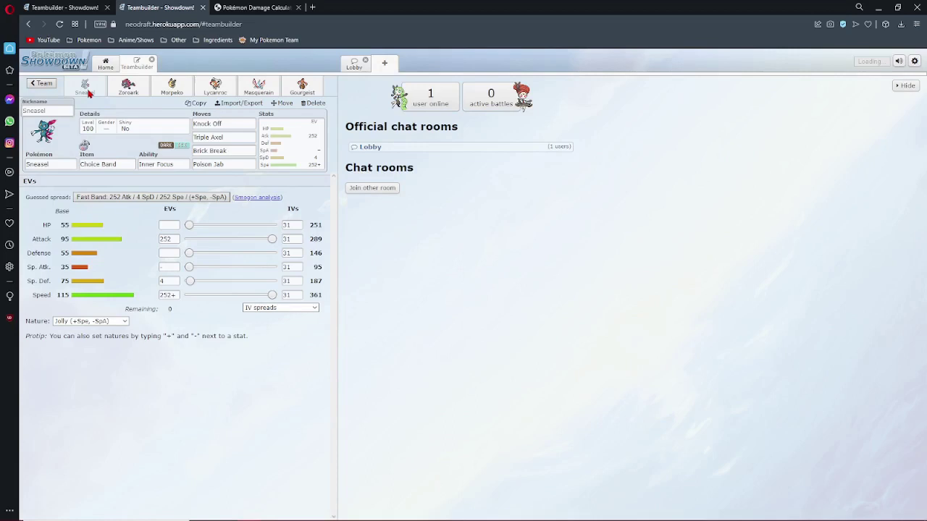
pyautogui.click(113, 91)
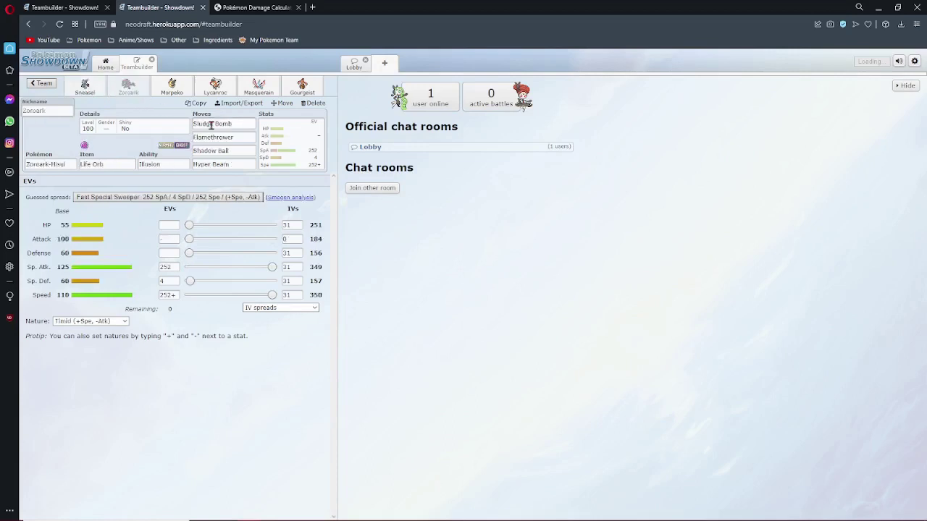
pyautogui.click(234, 162)
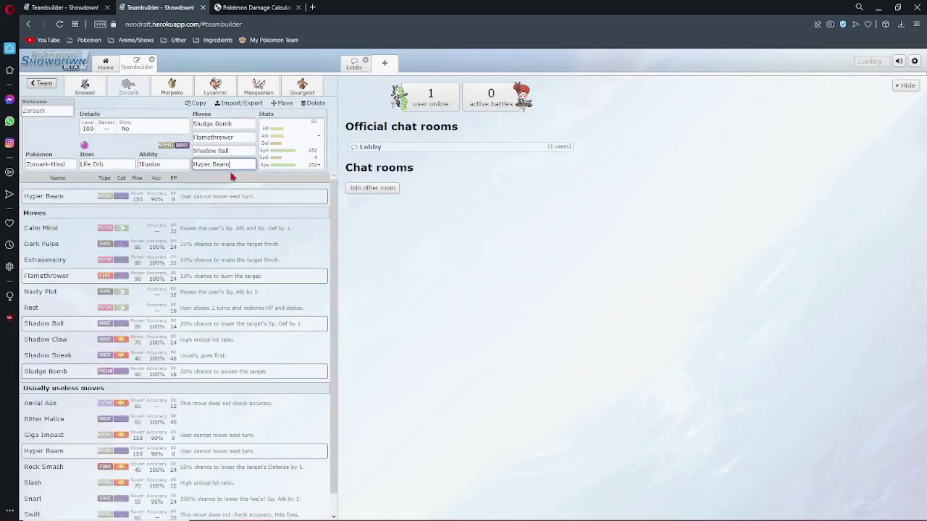
pyautogui.rightClick(140, 261)
pyautogui.click(97, 138)
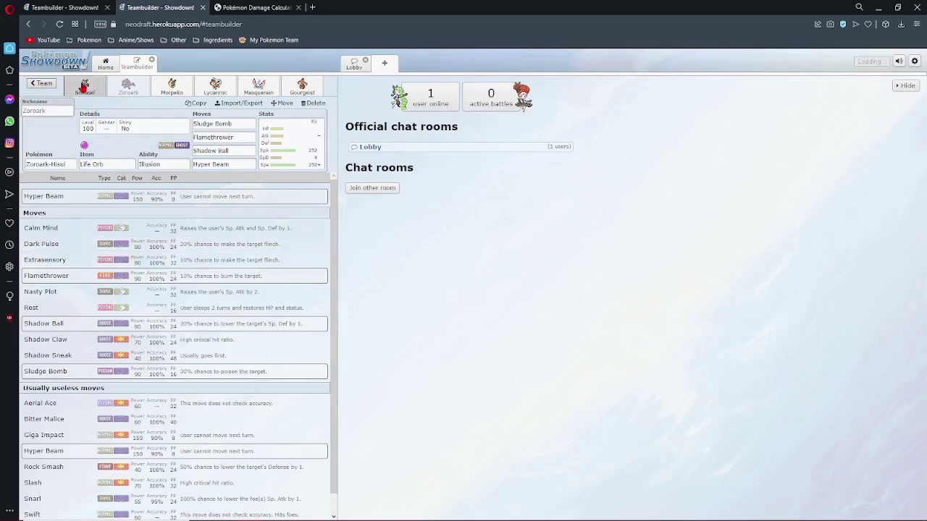
# - Review Sneasel's available moves, Zoroark-Hisui's set, and Morpeko's moves, ability and item options
pyautogui.click(84, 86)
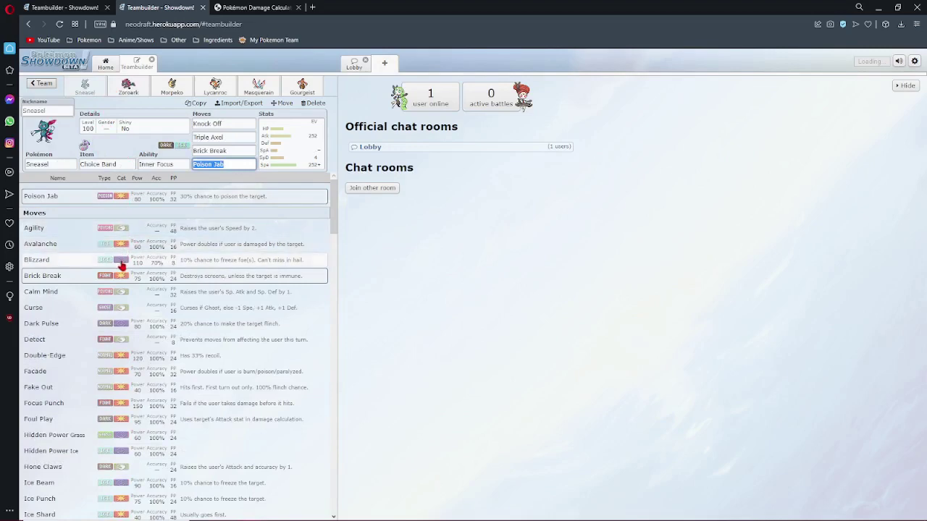
pyautogui.scroll(-2, 112, 285)
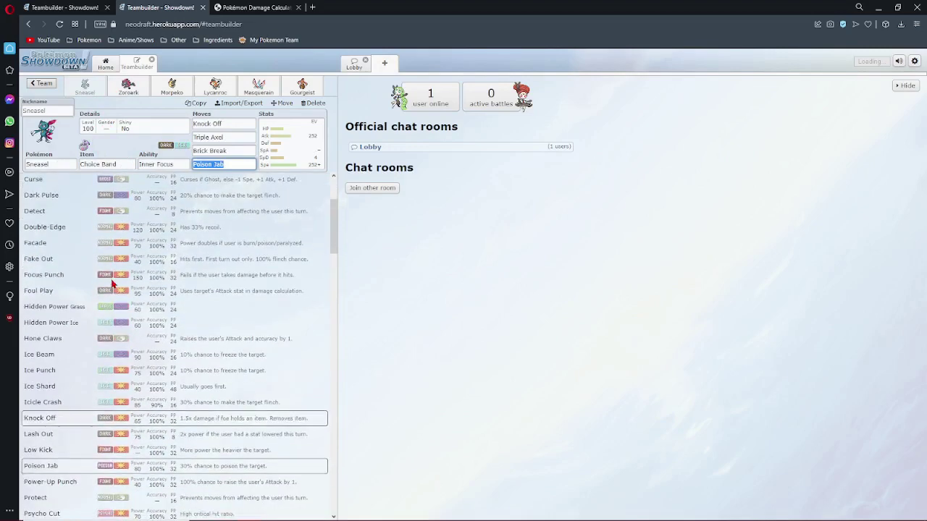
pyautogui.click(123, 87)
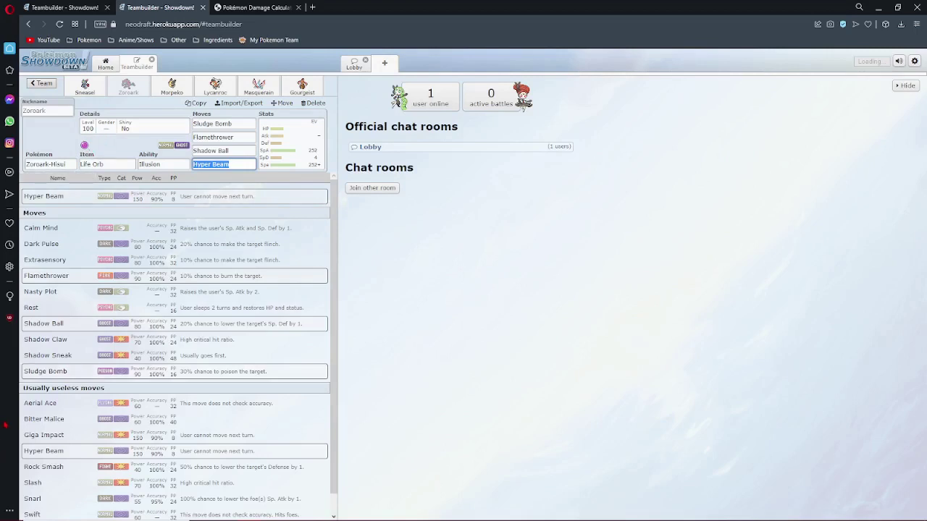
pyautogui.click(172, 94)
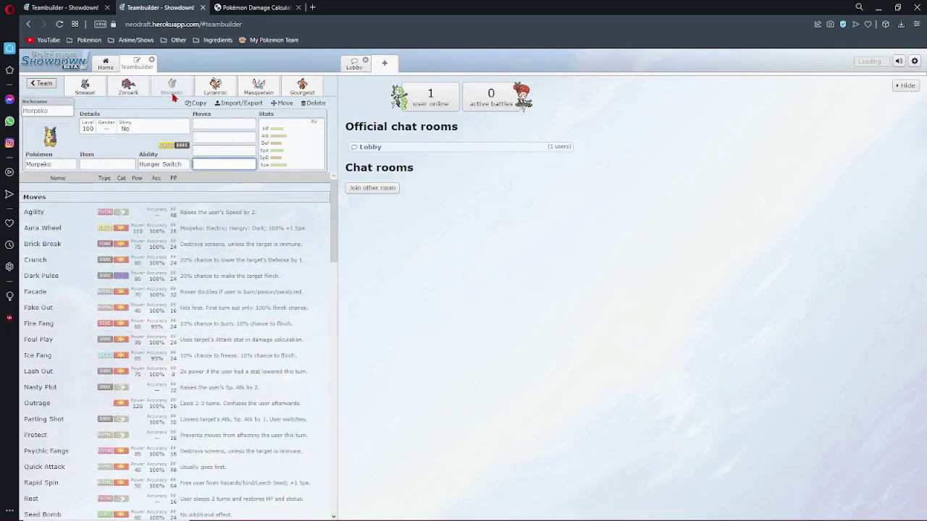
pyautogui.click(158, 164)
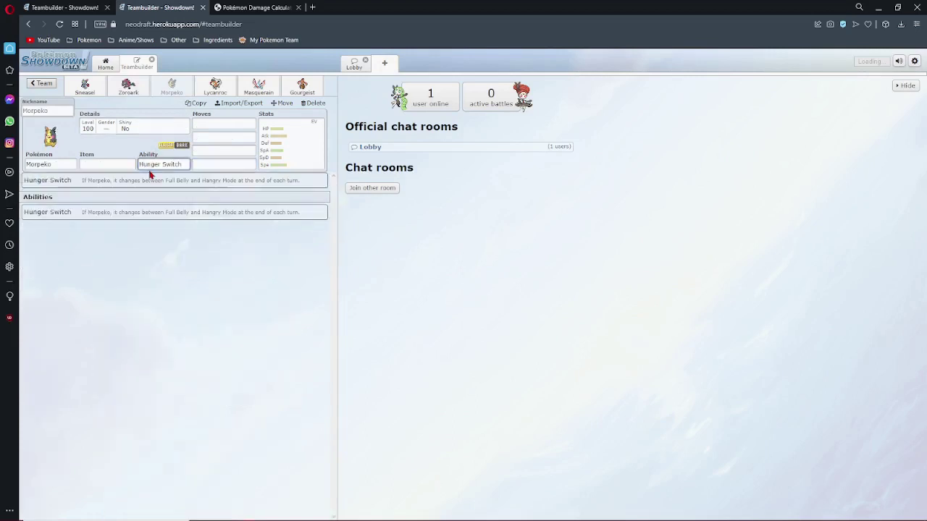
pyautogui.click(110, 165)
pyautogui.click(128, 86)
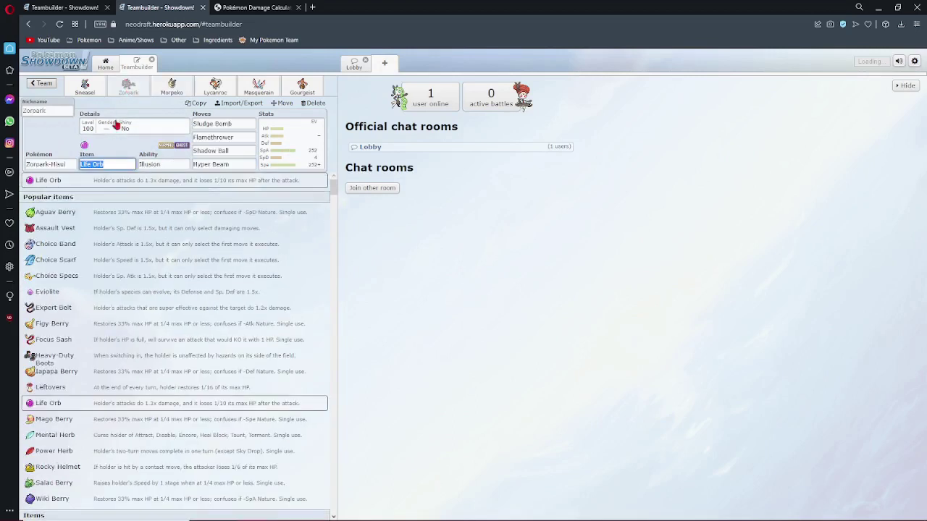
pyautogui.click(85, 86)
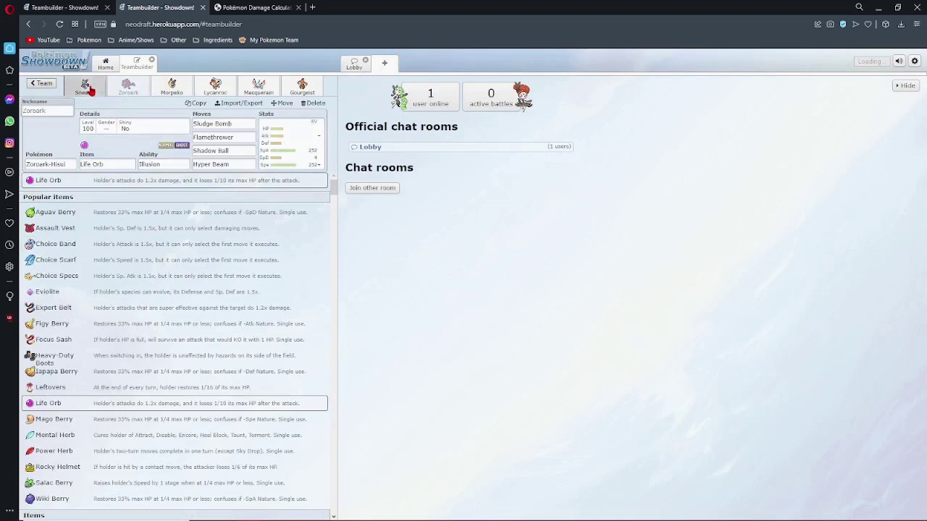
pyautogui.click(128, 86)
# - In the damage calculator, replace Zoroark's Sucker Punch and U-turn with Shadow Ball and Hyper Beam
pyautogui.click(272, 7)
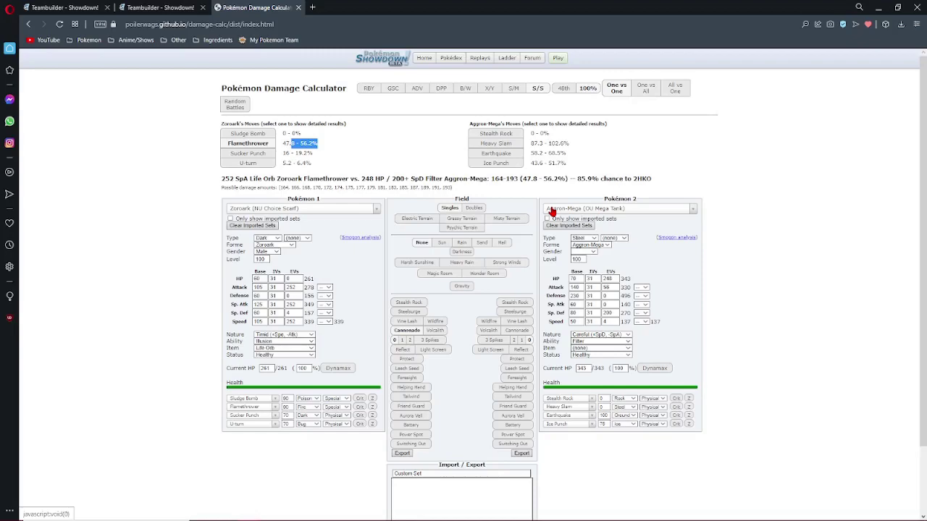
pyautogui.click(159, 7)
pyautogui.click(257, 7)
pyautogui.click(228, 416)
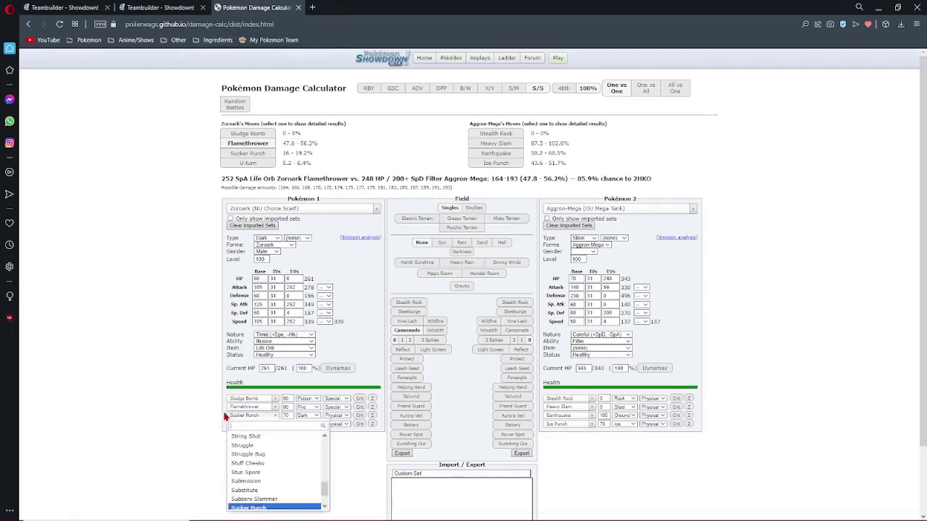
pyautogui.write('sha')
pyautogui.press('Down')
pyautogui.press('Down')
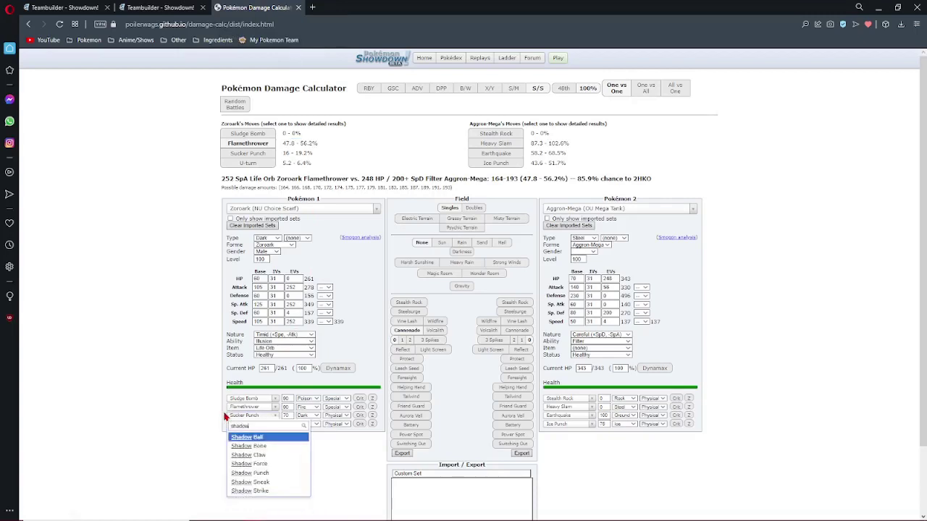
pyautogui.press('Return')
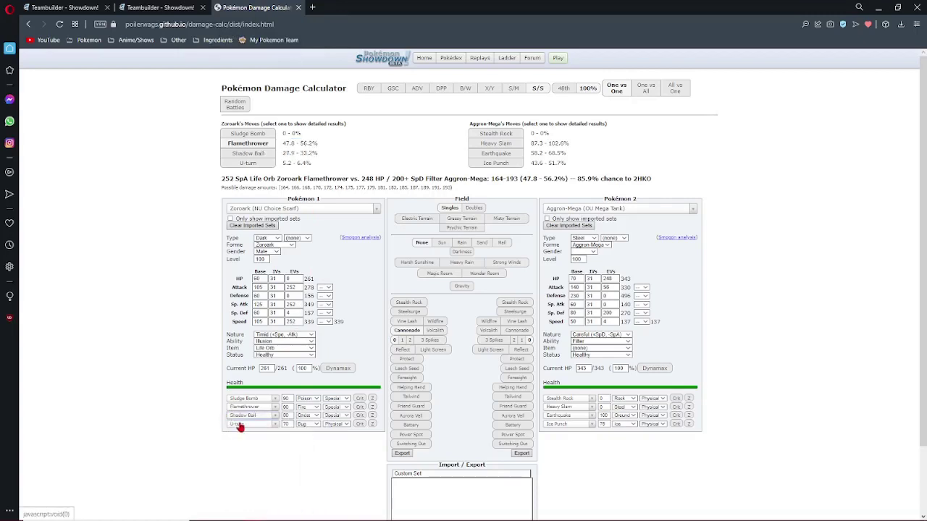
pyautogui.click(239, 425)
pyautogui.write('hyper')
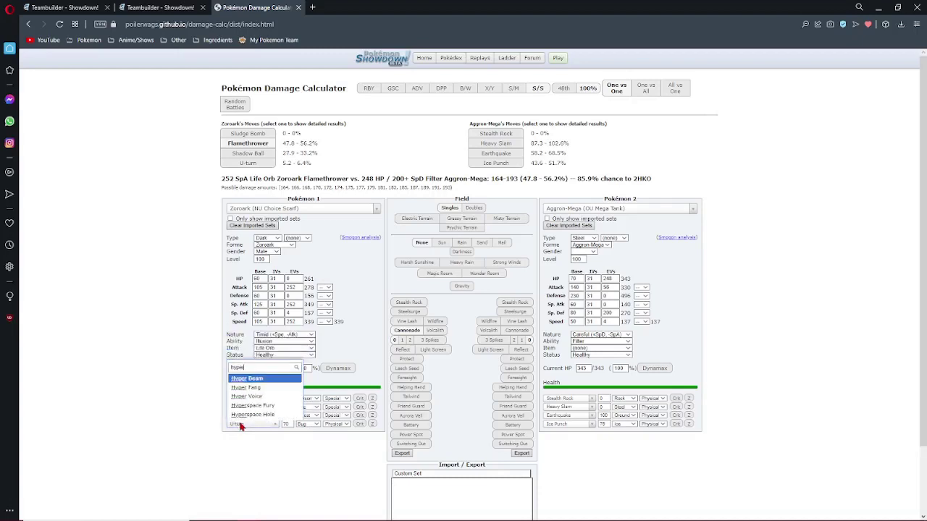
pyautogui.press('Return')
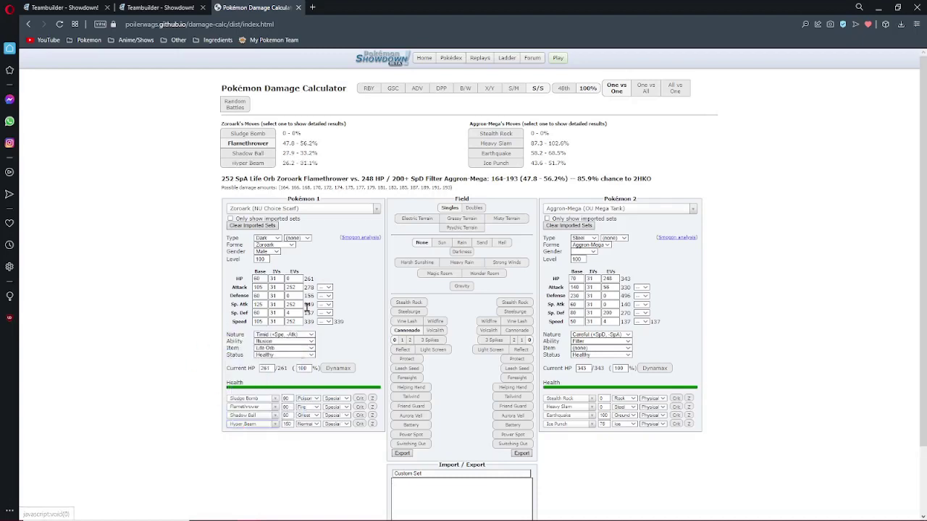
# - Load Meloetta's UU Z-Celebrate set as Pokémon 2 and check Hyper Beam's damage range against it
pyautogui.click(637, 208)
pyautogui.write('meloett')
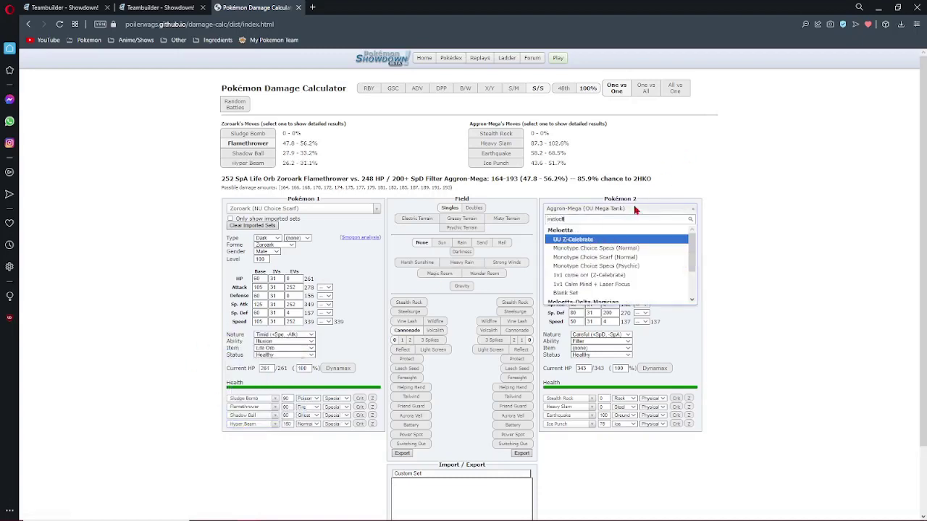
pyautogui.write('a')
pyautogui.press('Return')
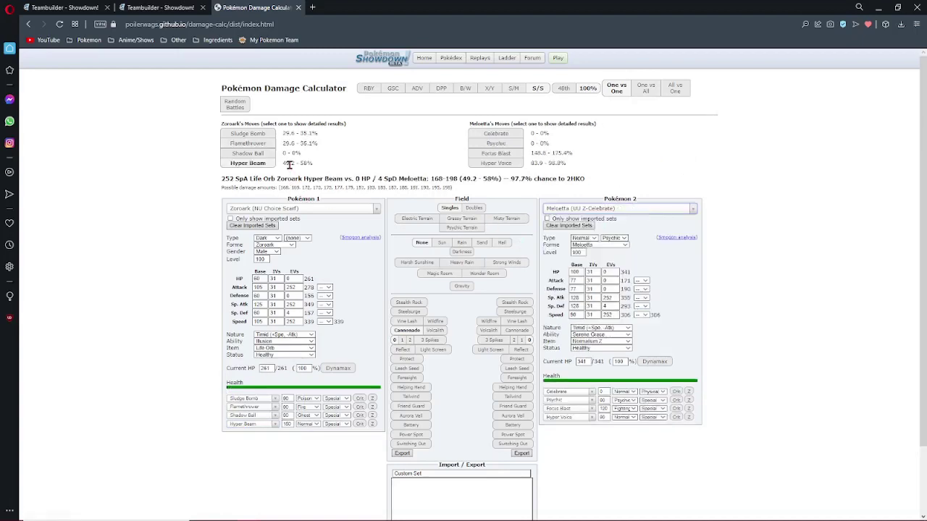
pyautogui.moveTo(289, 165); pyautogui.dragTo(325, 169)
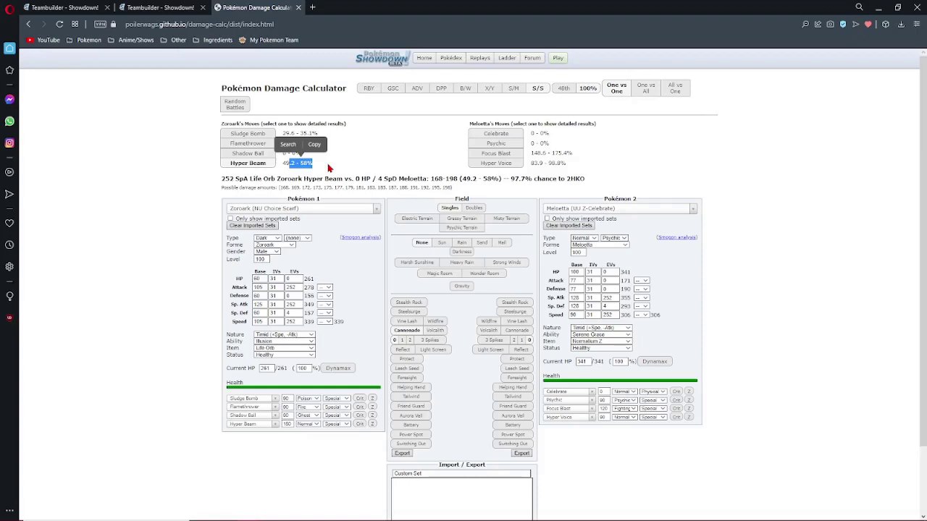
# - Load Latias's OU Showdown Usage set as Pokémon 2 and compare Shadow Ball's and Hyper Beam's damage ranges
pyautogui.click(613, 209)
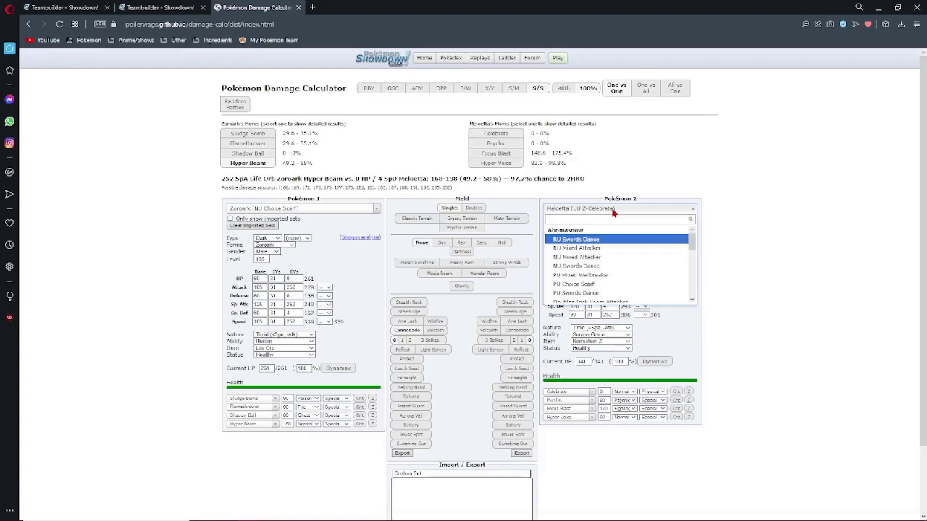
pyautogui.write('latias')
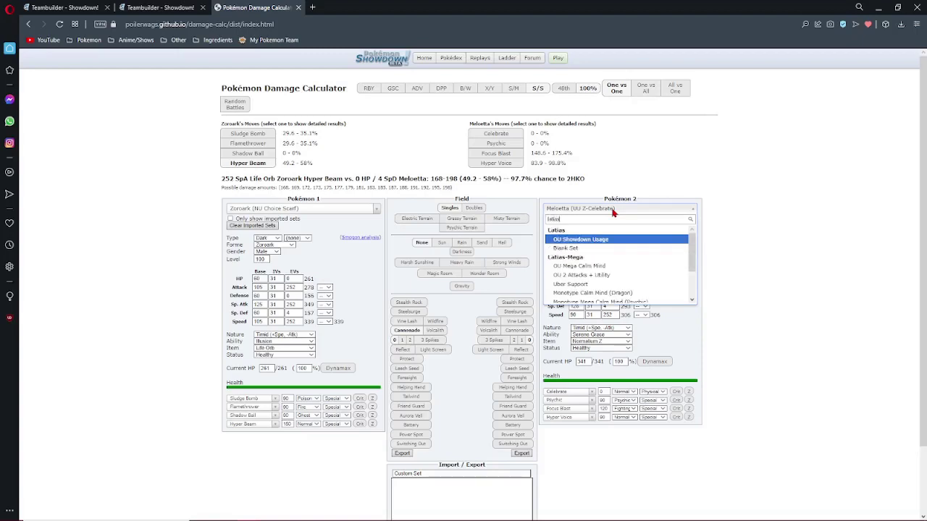
pyautogui.press('Return')
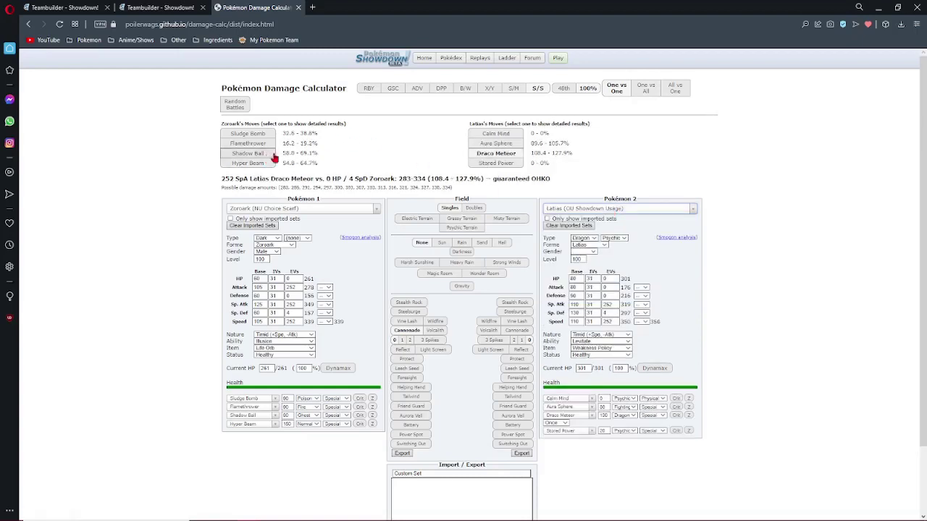
pyautogui.moveTo(281, 153); pyautogui.dragTo(322, 157)
pyautogui.click(322, 158)
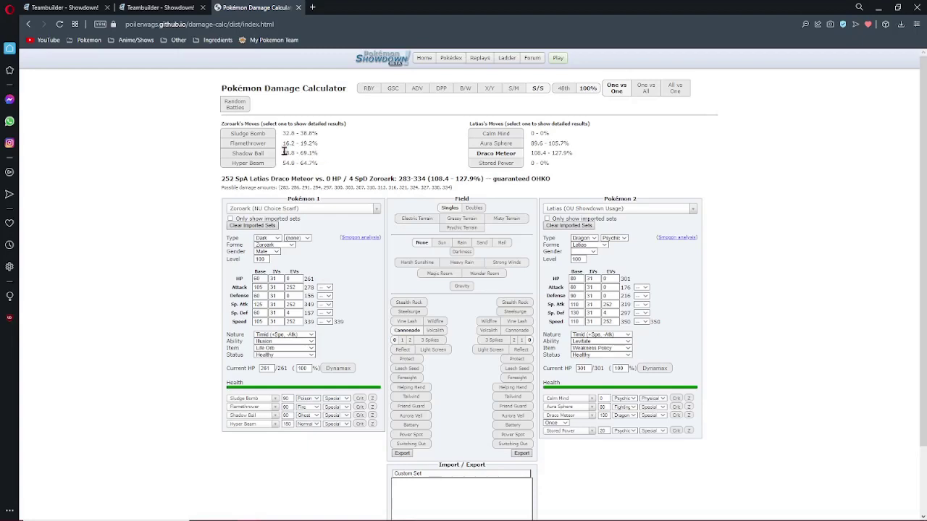
pyautogui.moveTo(283, 152)
pyautogui.mouseDown()
pyautogui.moveTo(328, 161)
pyautogui.moveTo(281, 164)
pyautogui.mouseUp()
pyautogui.click(326, 166)
pyautogui.click(338, 167)
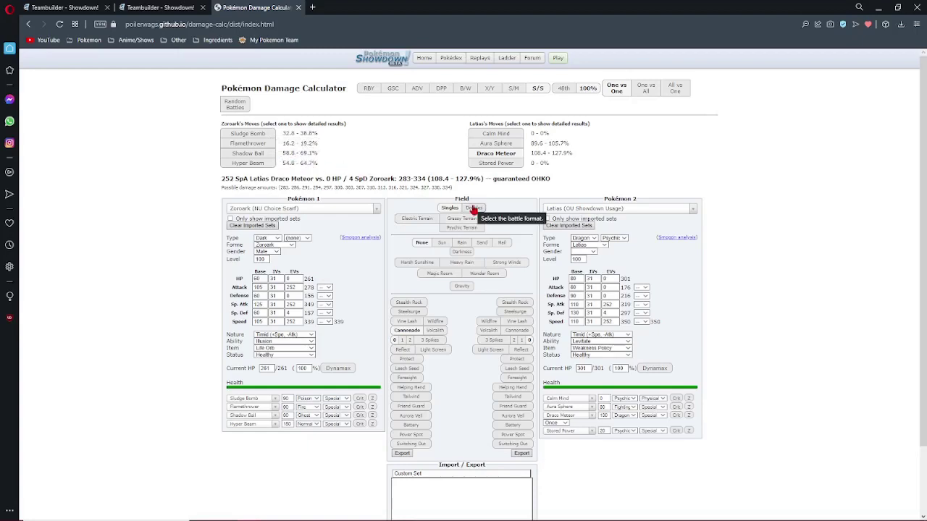
# - Change Zoroark's typing in the calculator to Ghost and Normal to match its Hisuian form
pyautogui.click(272, 239)
pyautogui.press('g')
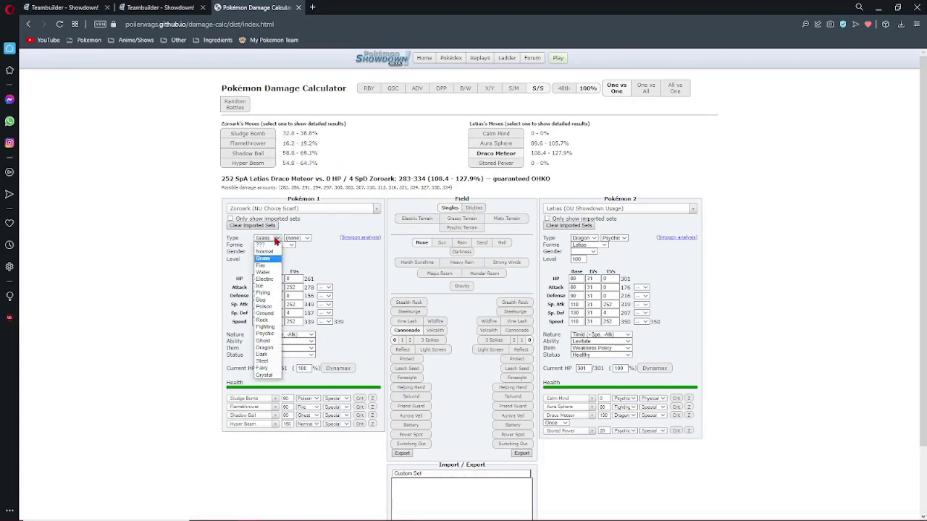
pyautogui.press('g')
pyautogui.press('Return')
pyautogui.click(302, 238)
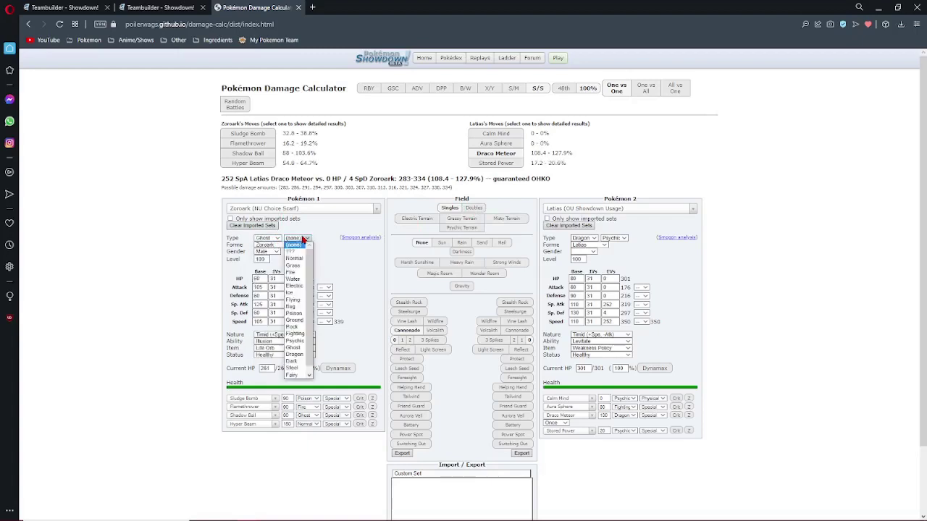
pyautogui.press('n')
pyautogui.press('Return')
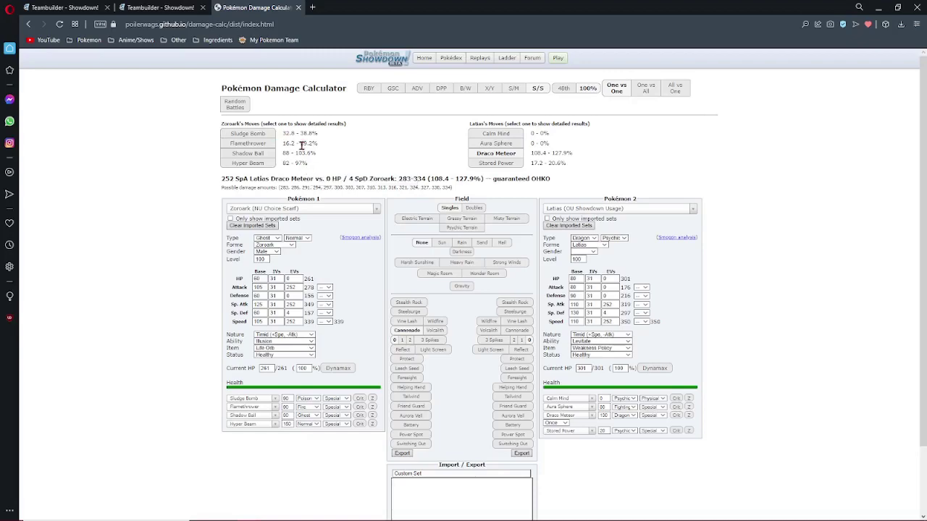
# - Back in the teambuilder, give Morpeko Rapid Spin as its first move
pyautogui.click(160, 6)
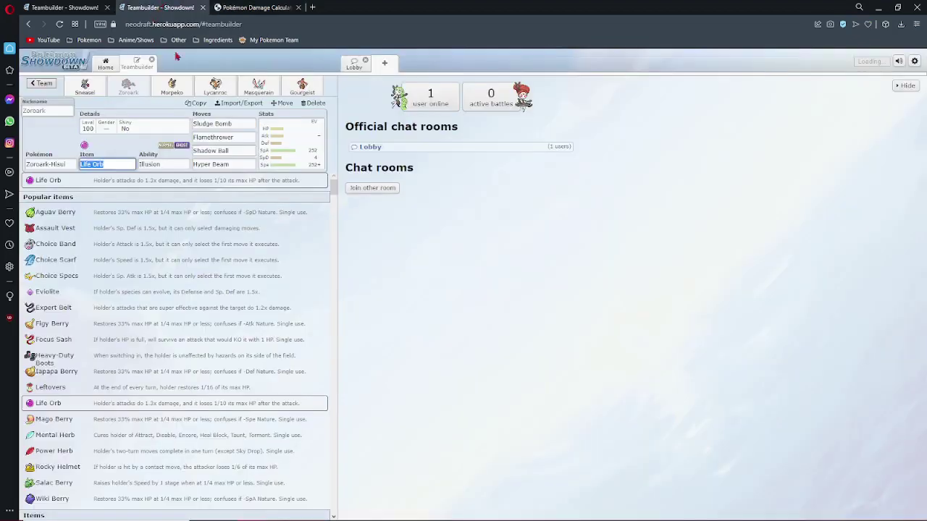
pyautogui.click(257, 7)
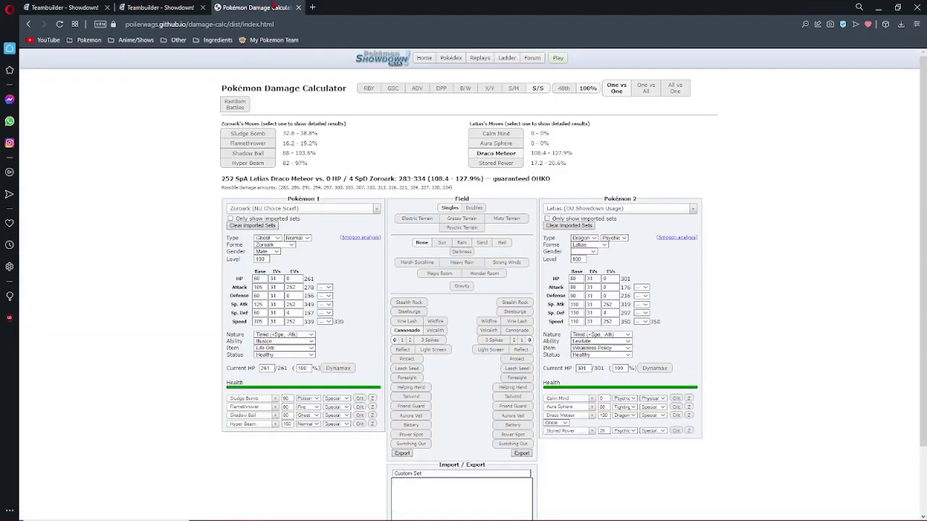
pyautogui.click(160, 7)
pyautogui.click(268, 6)
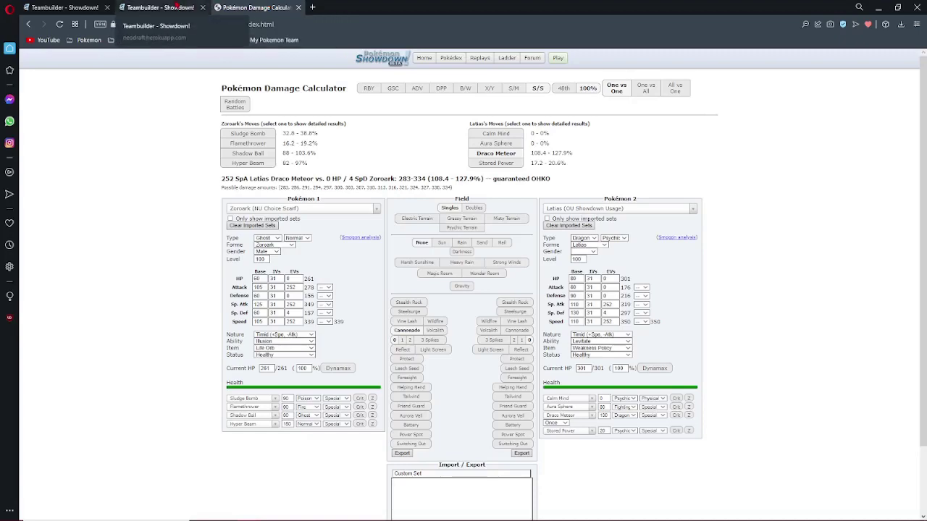
pyautogui.click(160, 8)
pyautogui.click(172, 86)
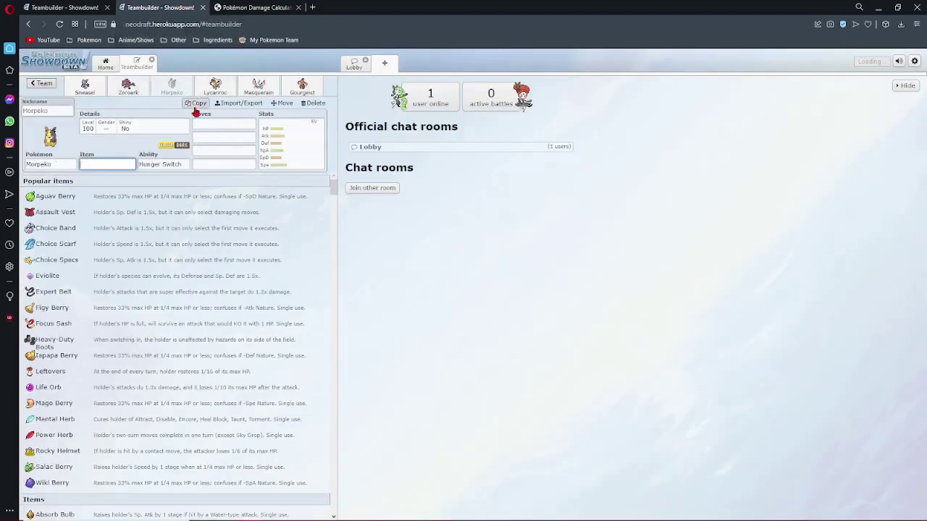
pyautogui.click(215, 134)
pyautogui.click(220, 124)
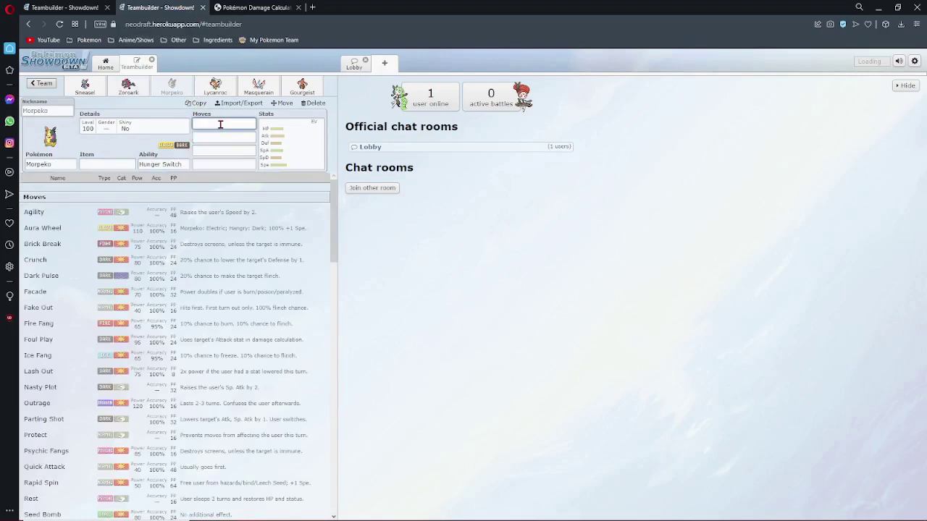
pyautogui.write('rapid')
pyautogui.press('Return')
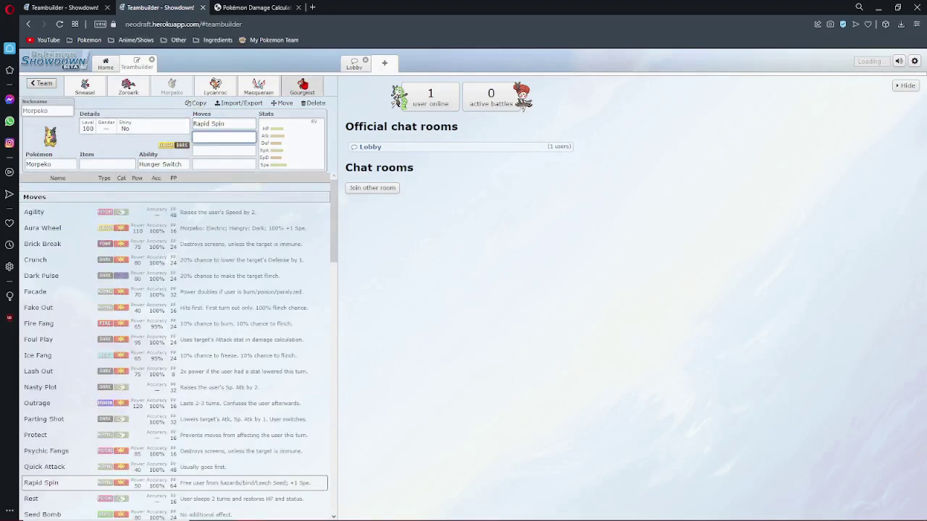
# - Give Masquerain Heavy-Duty Boots as its item and return to Morpeko's set
pyautogui.click(253, 88)
pyautogui.click(173, 89)
pyautogui.click(248, 92)
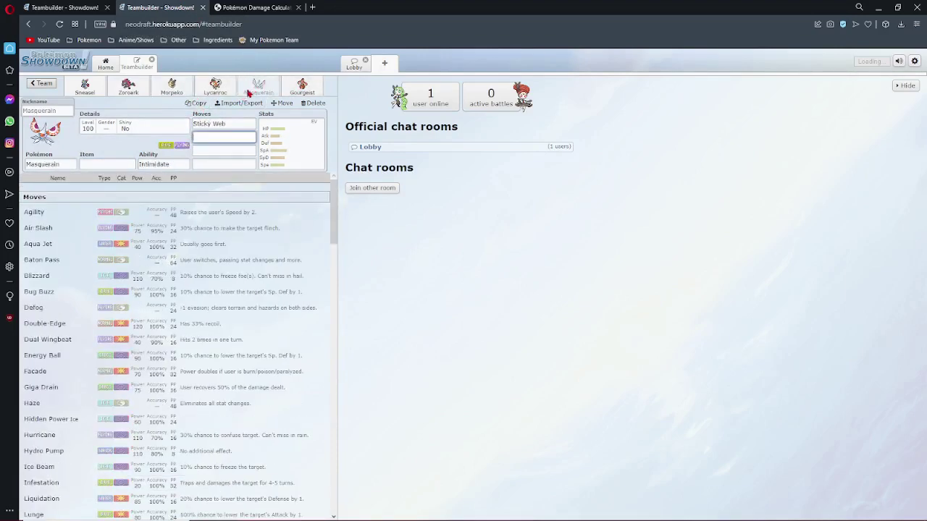
pyautogui.click(215, 89)
pyautogui.click(171, 88)
pyautogui.click(259, 88)
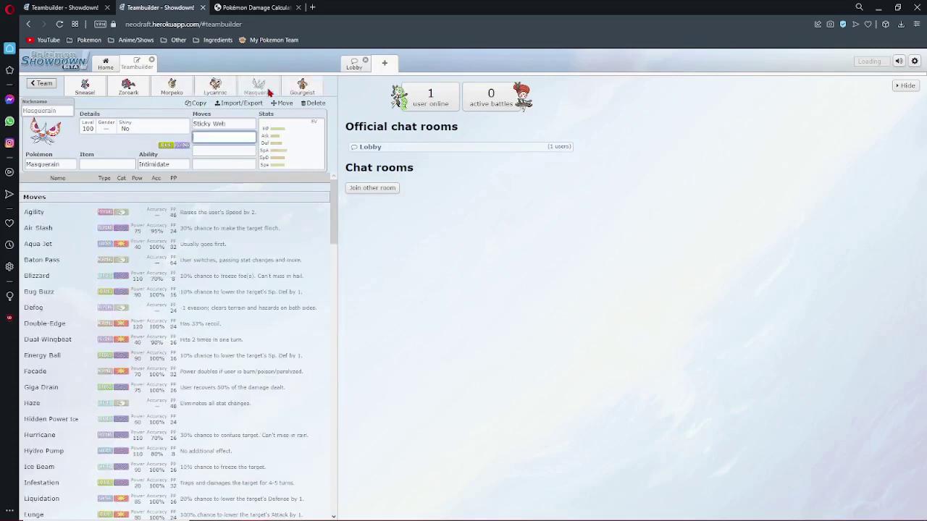
pyautogui.click(120, 165)
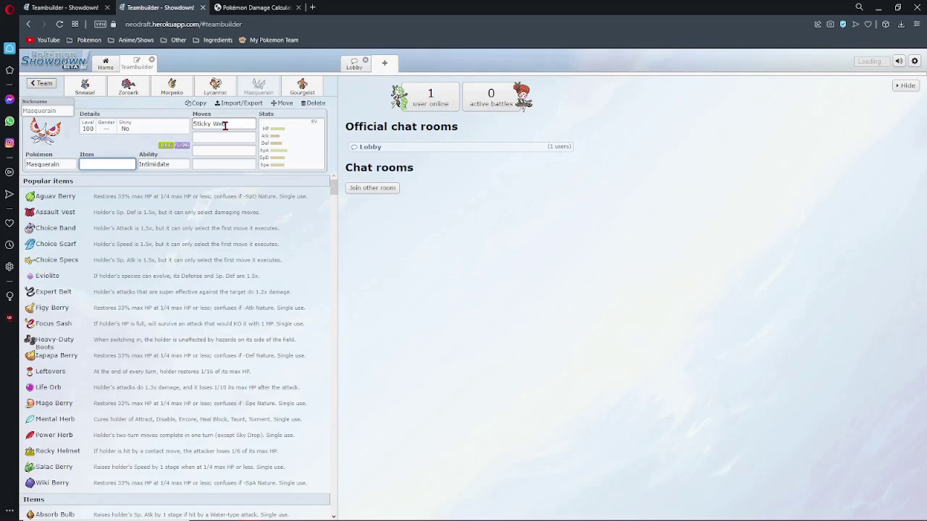
pyautogui.write('heavy')
pyautogui.press('Down')
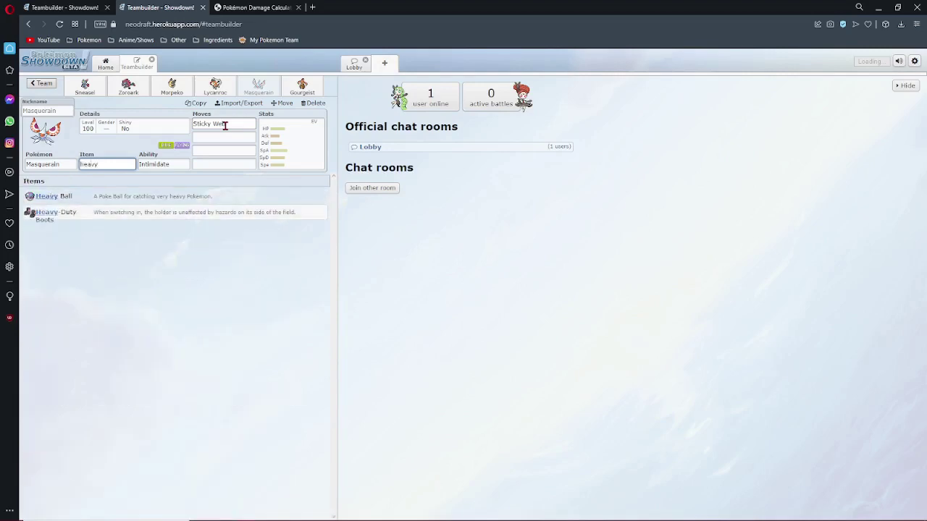
pyautogui.press('Return')
pyautogui.click(192, 93)
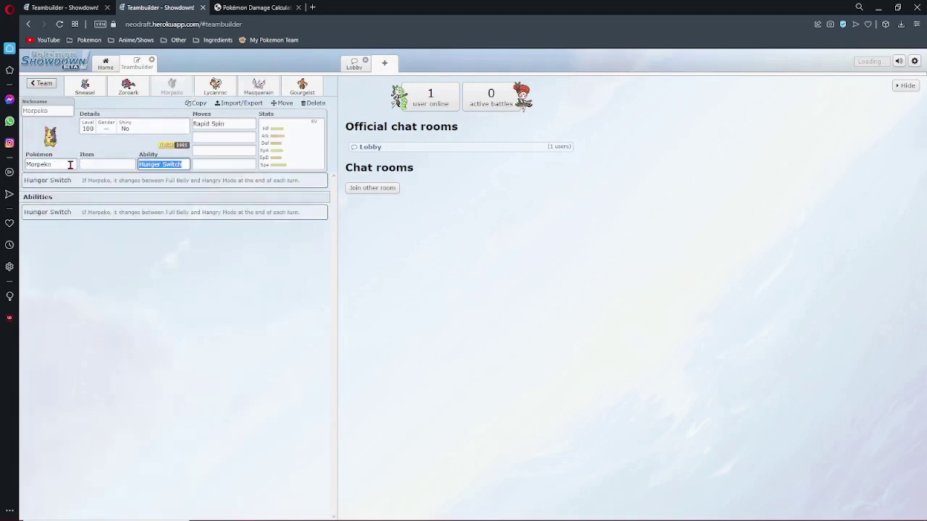
# - Give Gourgeist Leftovers as its item and Frisk as its ability
pyautogui.click(107, 165)
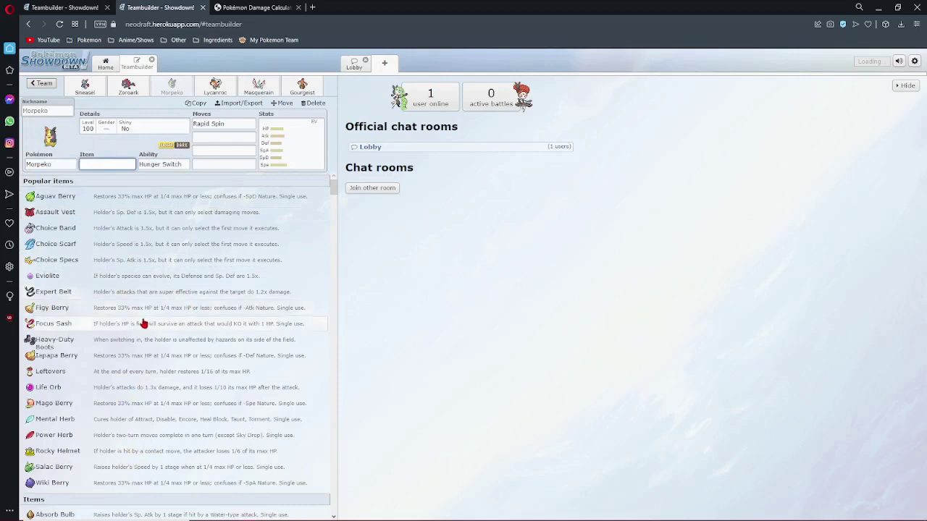
pyautogui.click(275, 136)
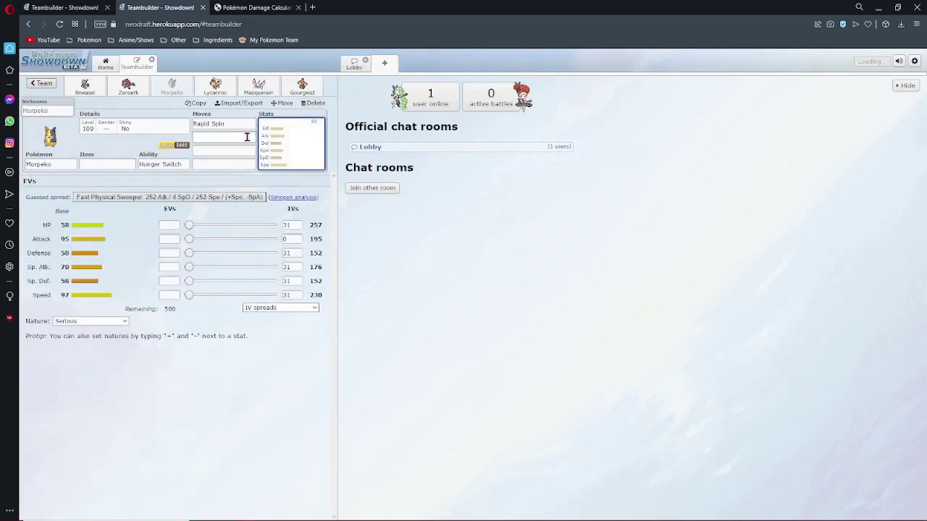
pyautogui.click(302, 87)
pyautogui.click(133, 162)
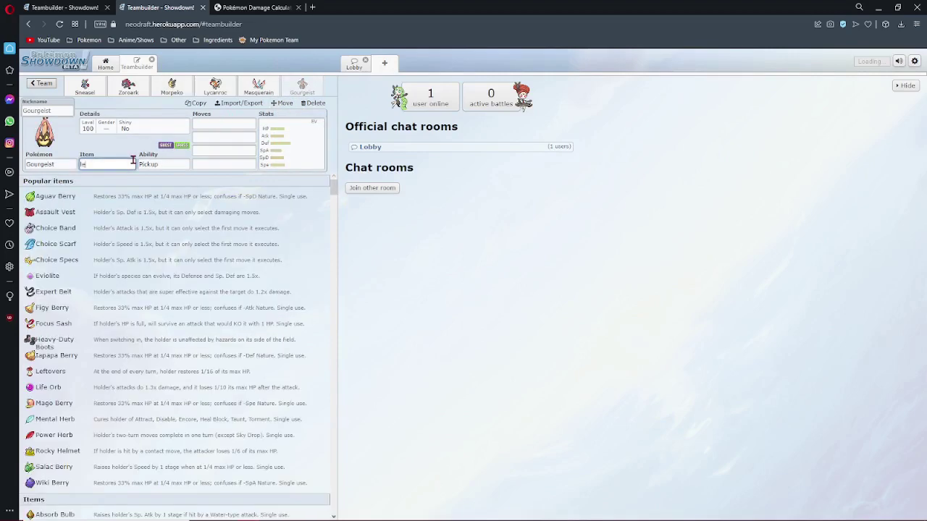
pyautogui.write('left')
pyautogui.press('Return')
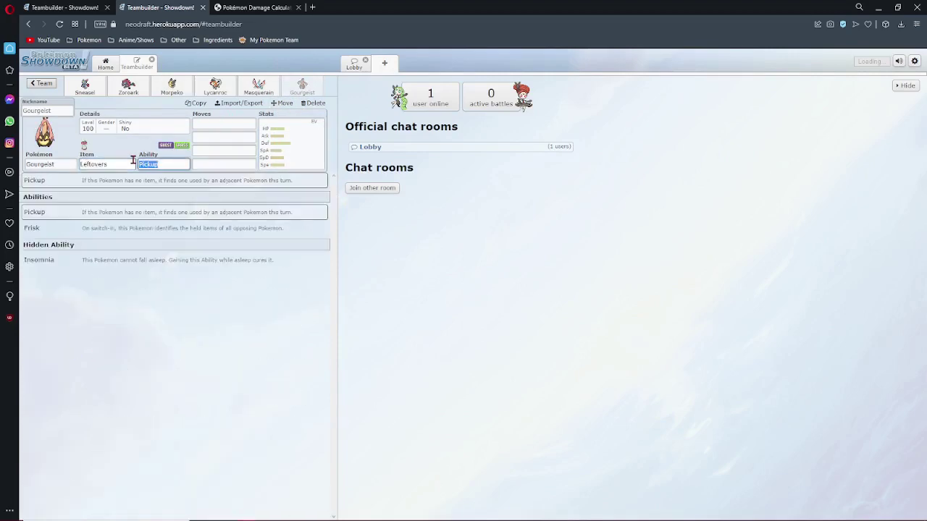
pyautogui.click(108, 228)
# - Fill Morpeko's remaining move slots with Parting Shot, Aura Wheel and Protect
pyautogui.click(174, 86)
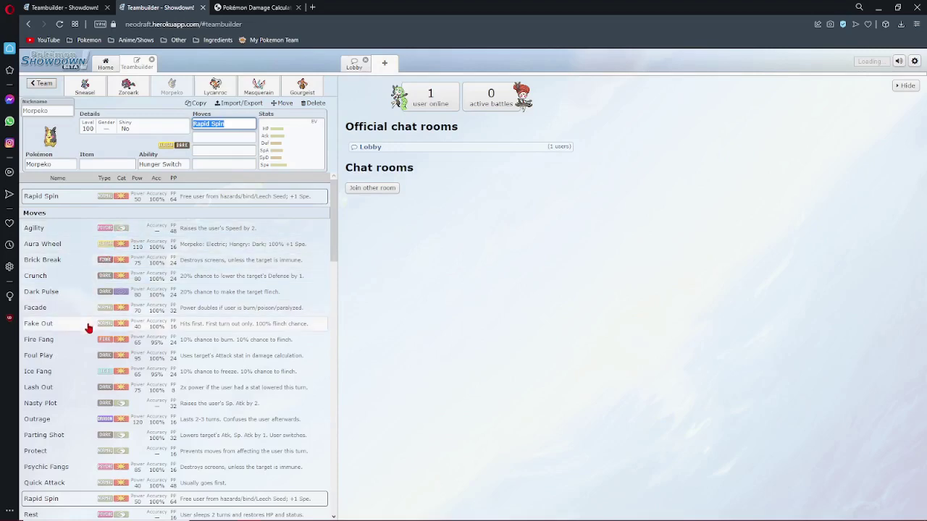
pyautogui.scroll(-3, 87, 328)
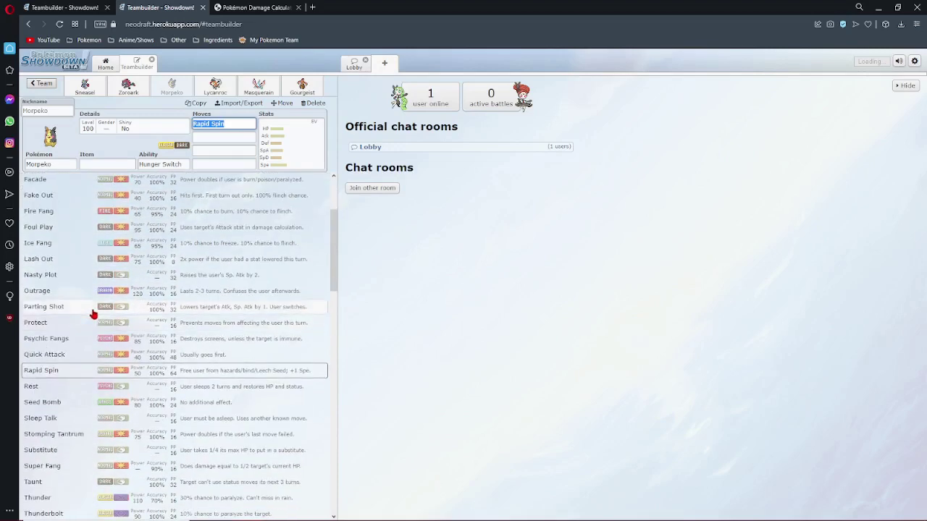
pyautogui.click(226, 137)
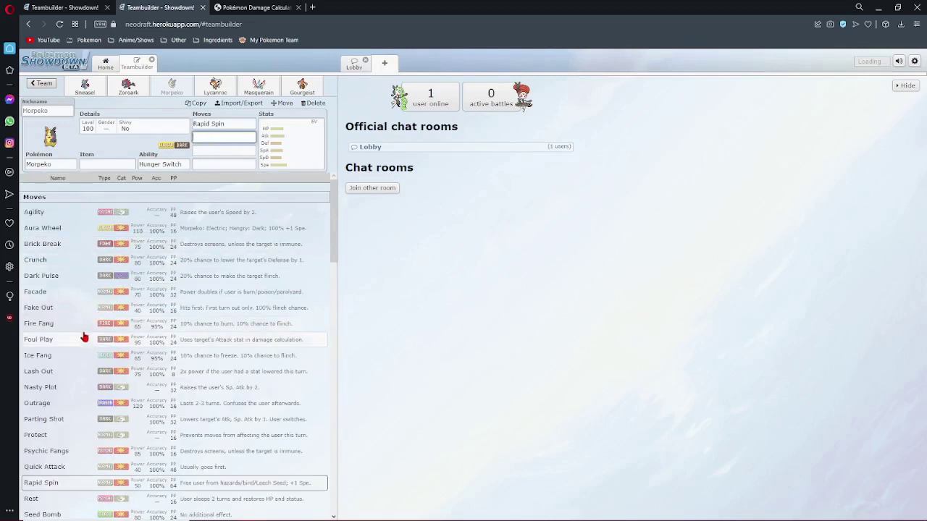
pyautogui.click(66, 424)
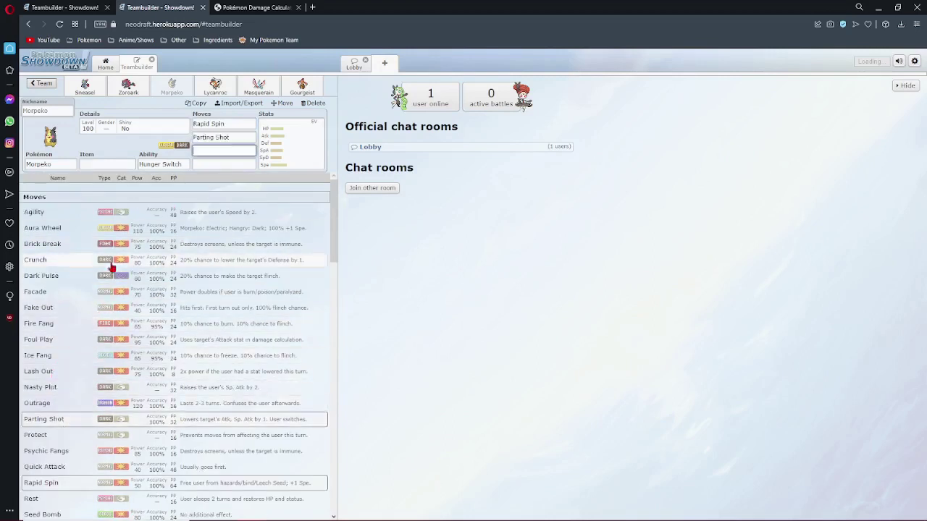
pyautogui.click(108, 230)
pyautogui.scroll(-3, 128, 377)
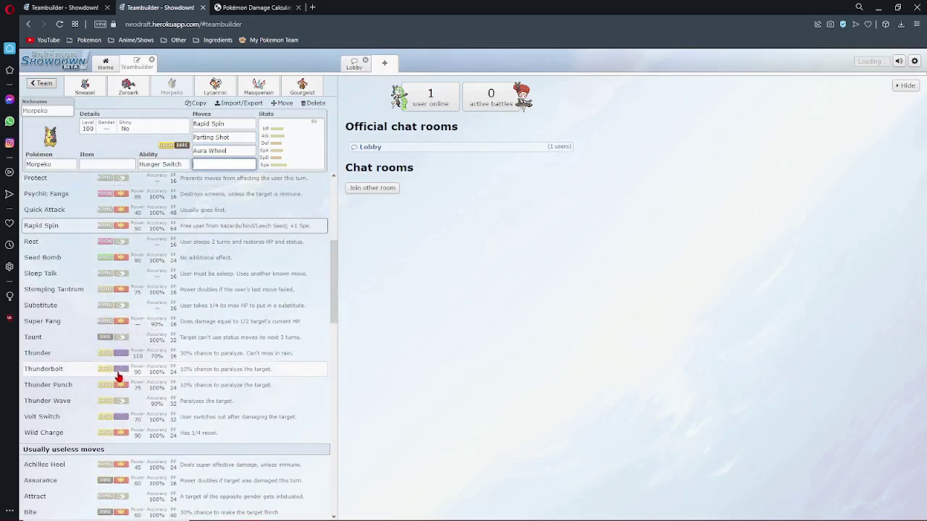
pyautogui.write('prot')
pyautogui.press('Return')
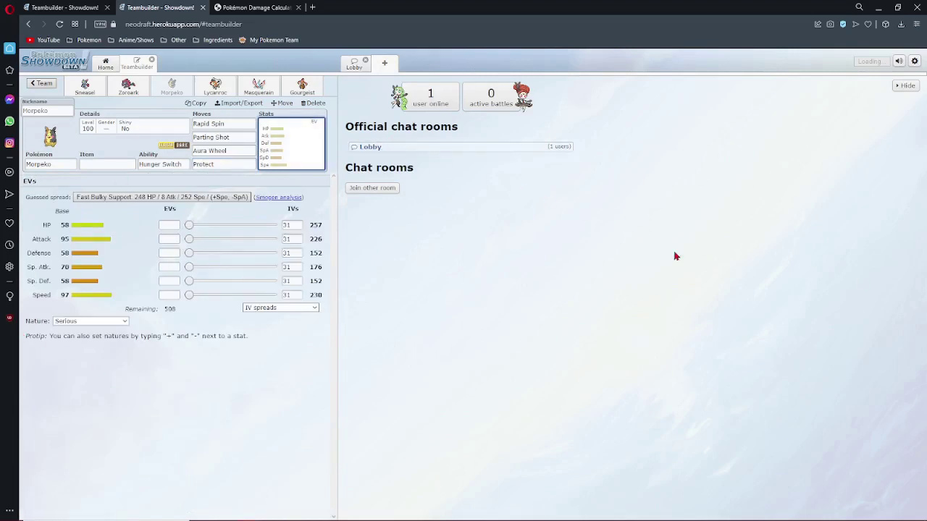
# - Review Morpeko's moves and stat spread, and look through the available items for one that suits the set
pyautogui.click(247, 138)
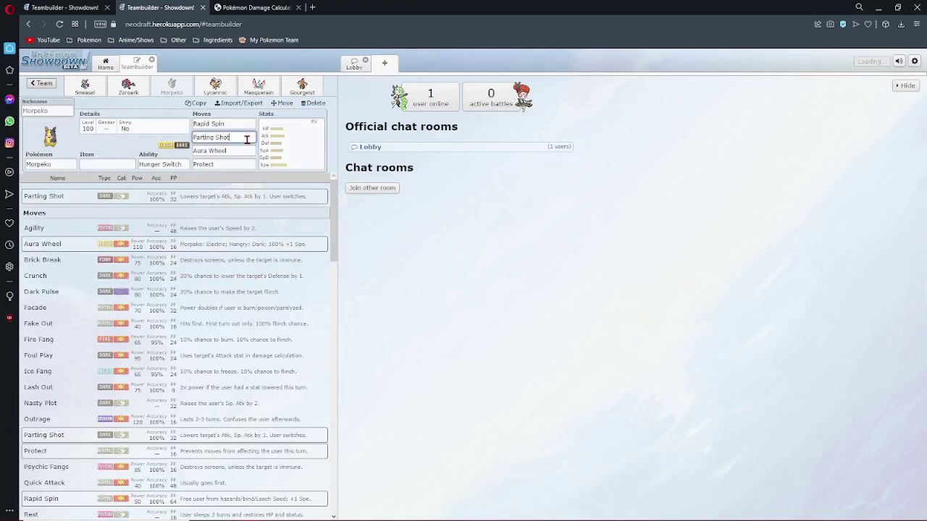
pyautogui.click(240, 149)
pyautogui.click(238, 150)
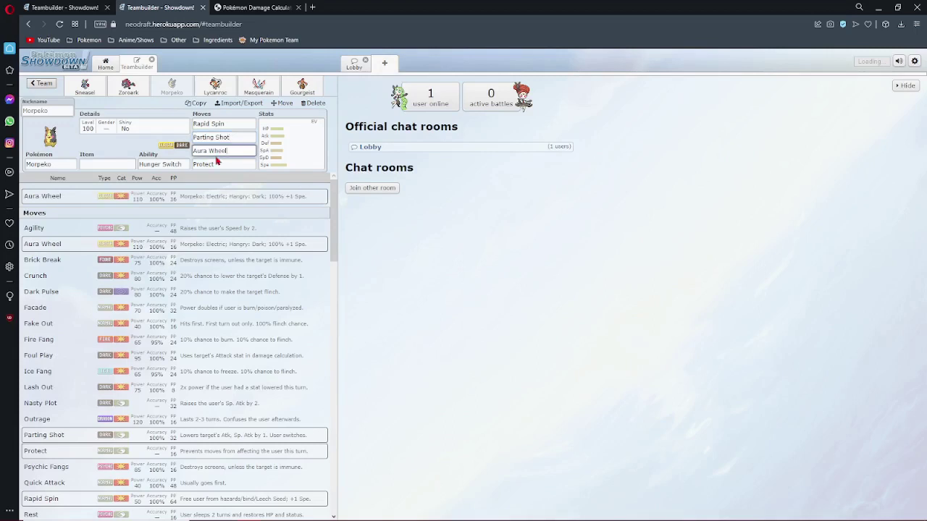
pyautogui.click(133, 164)
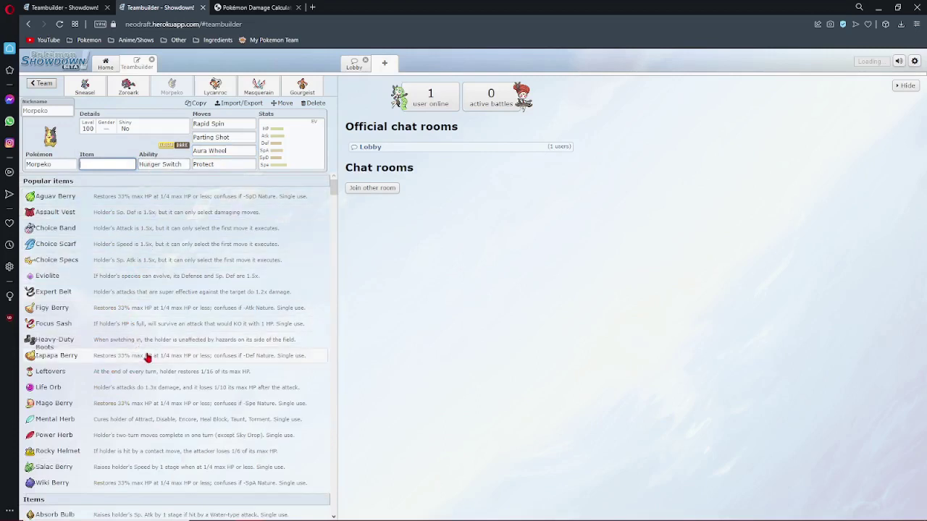
pyautogui.click(267, 139)
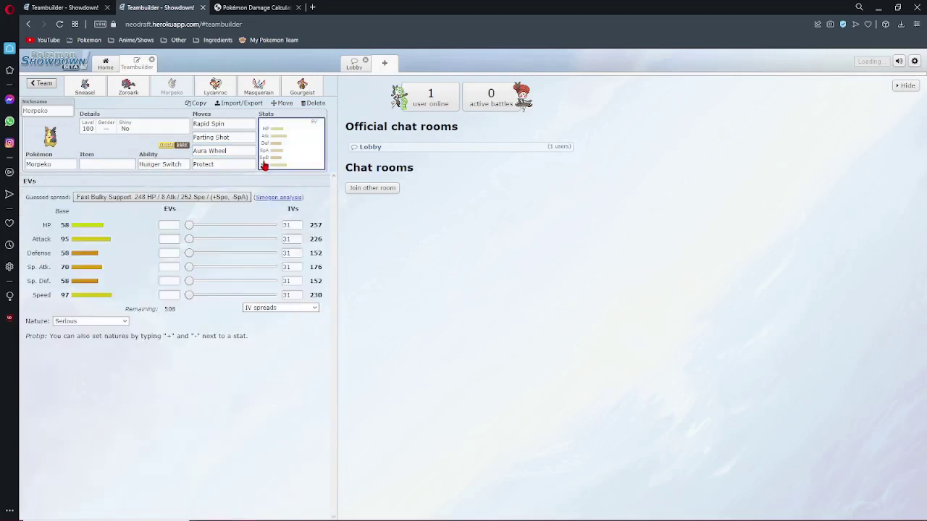
pyautogui.click(119, 165)
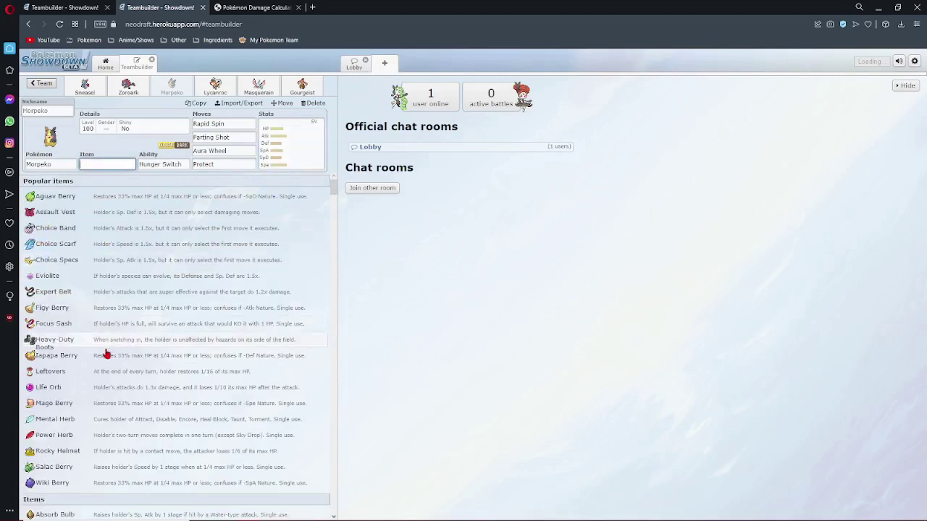
pyautogui.scroll(-2, 100, 368)
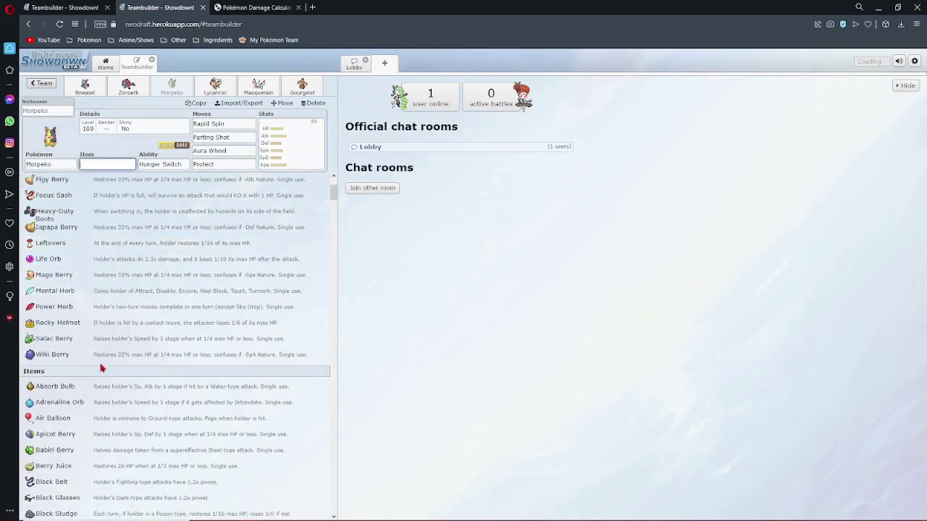
pyautogui.scroll(-2, 101, 368)
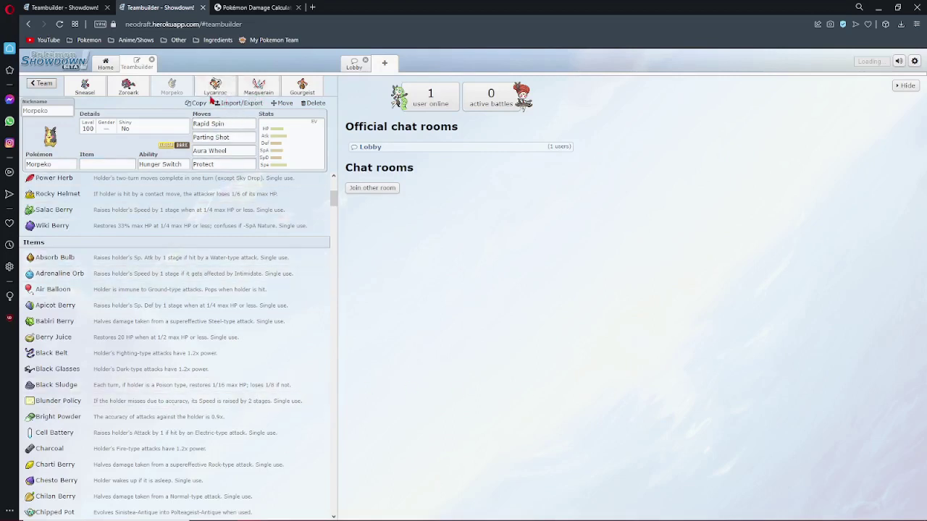
# - Check which items Gourgeist, Sneasel and Lycanroc hold, to compare with Morpeko's empty item slot
pyautogui.click(302, 87)
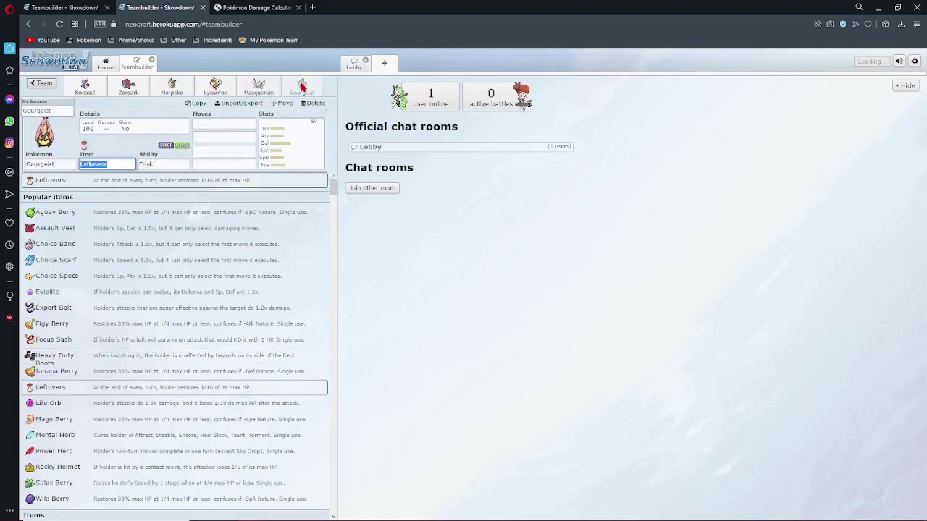
pyautogui.click(179, 87)
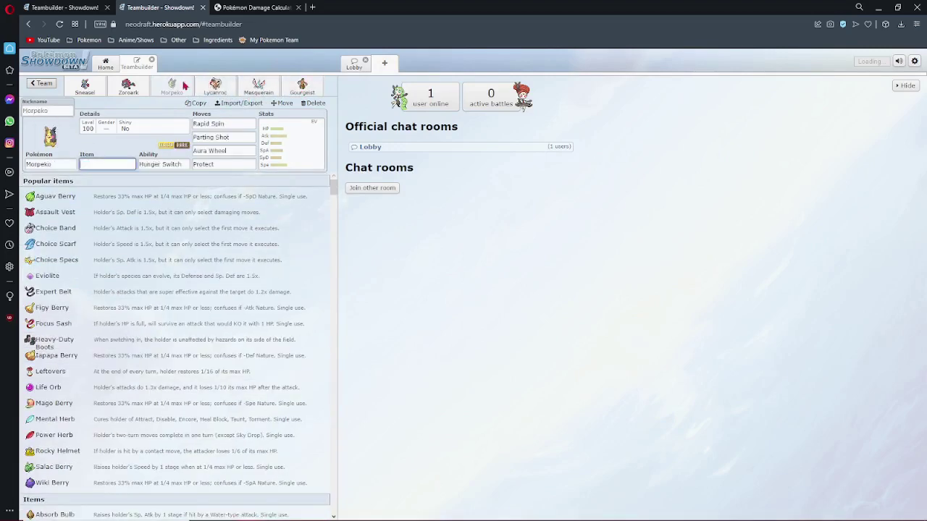
pyautogui.click(85, 87)
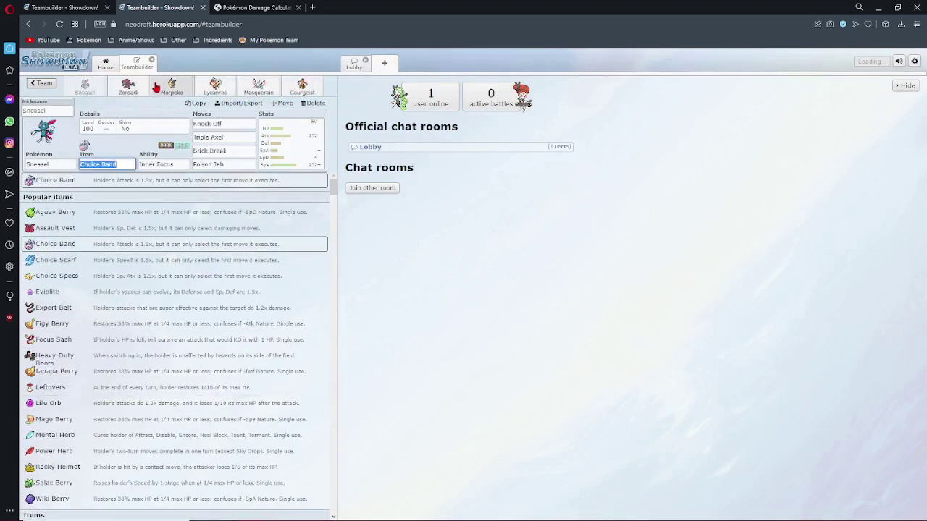
pyautogui.click(129, 86)
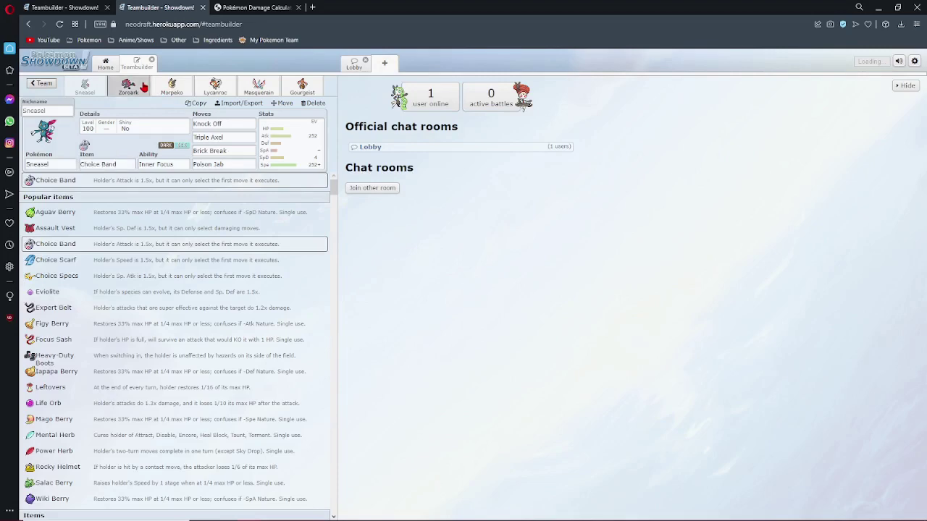
pyautogui.click(85, 87)
pyautogui.click(215, 86)
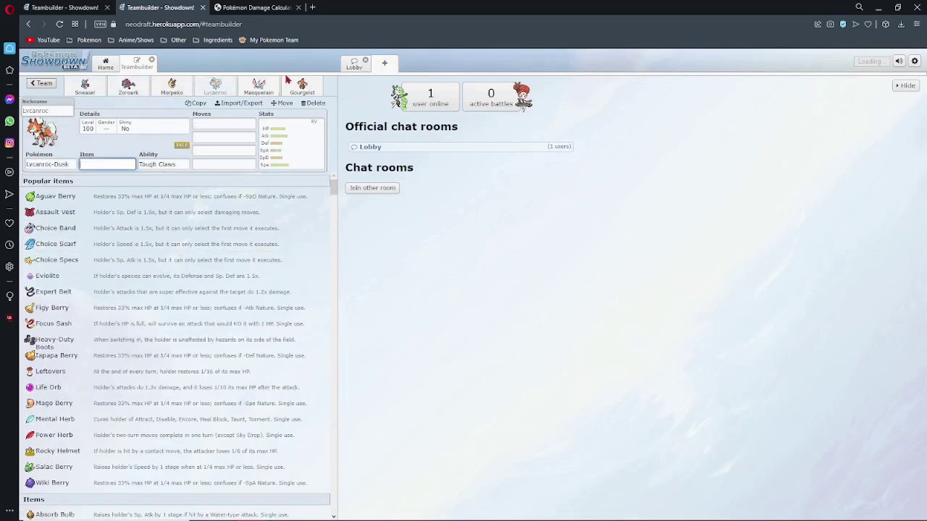
# - Examine Morpeko's item options, from the popular items through the alphabetical list including the type-resist berries
pyautogui.click(172, 87)
pyautogui.scroll(-5, 160, 282)
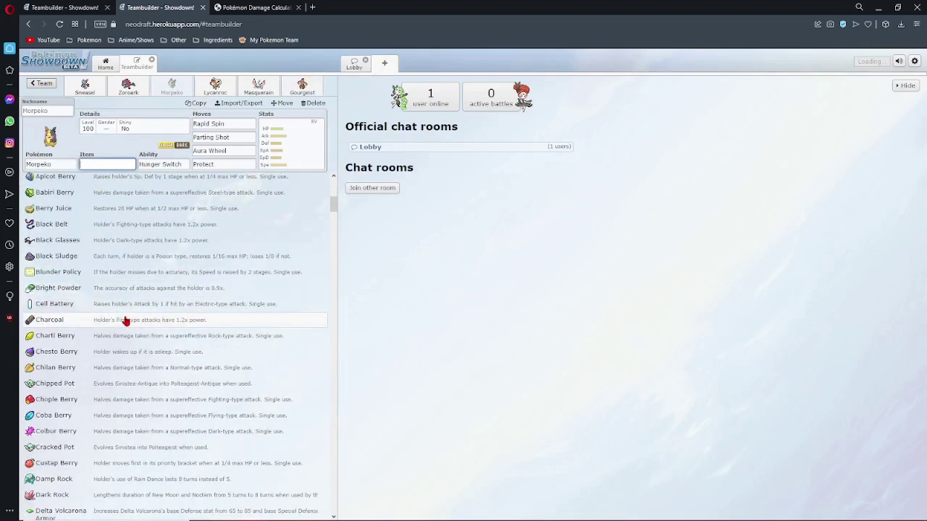
pyautogui.scroll(2, 122, 352)
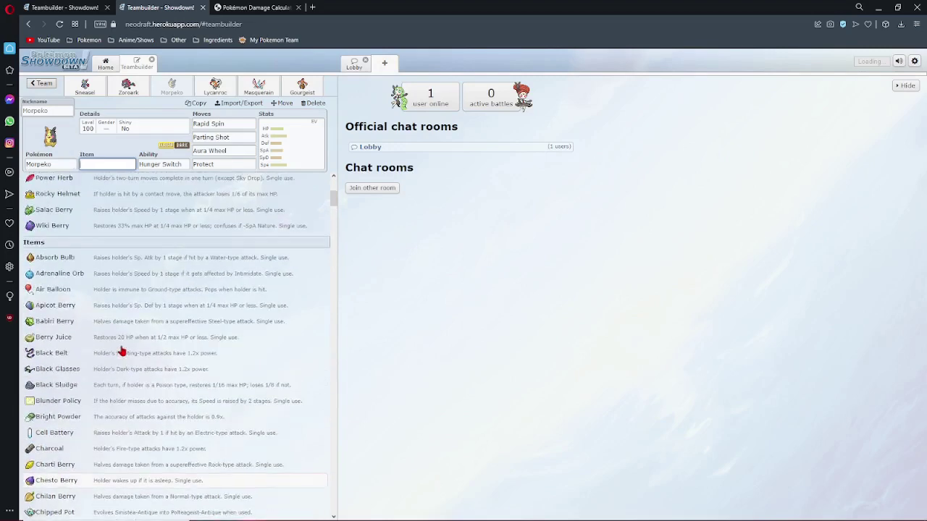
pyautogui.scroll(2, 122, 352)
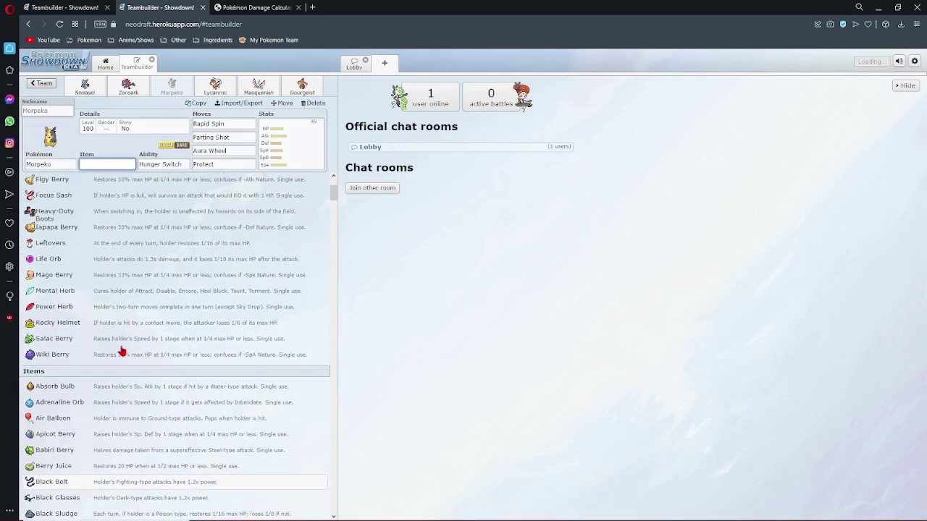
pyautogui.scroll(2, 122, 352)
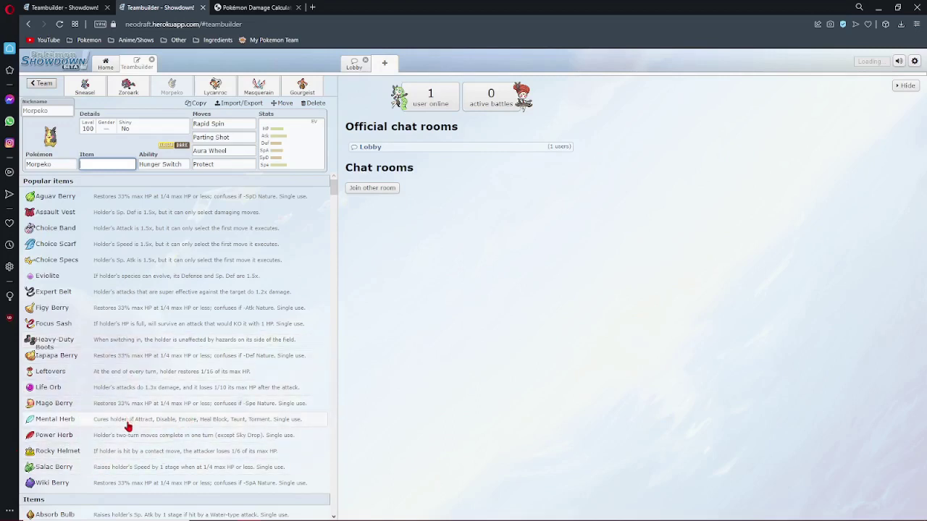
pyautogui.scroll(-2, 126, 431)
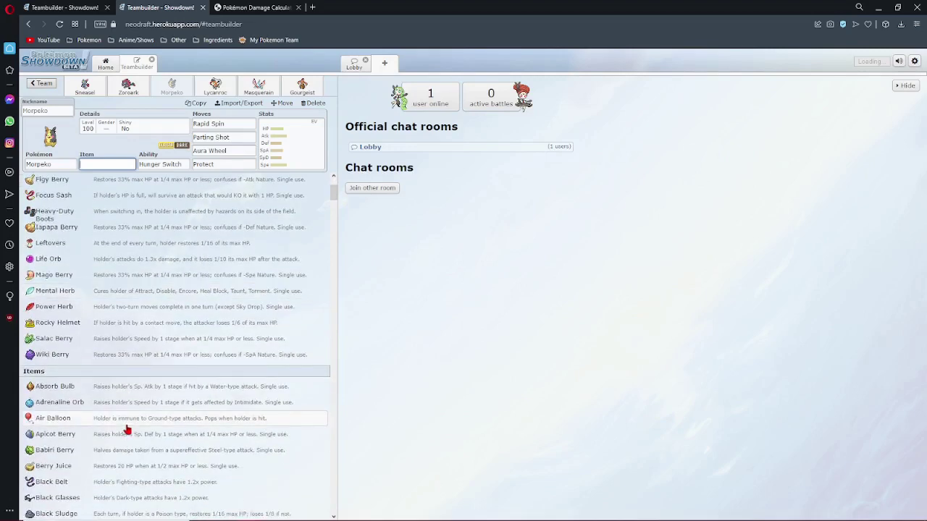
pyautogui.scroll(-4, 127, 431)
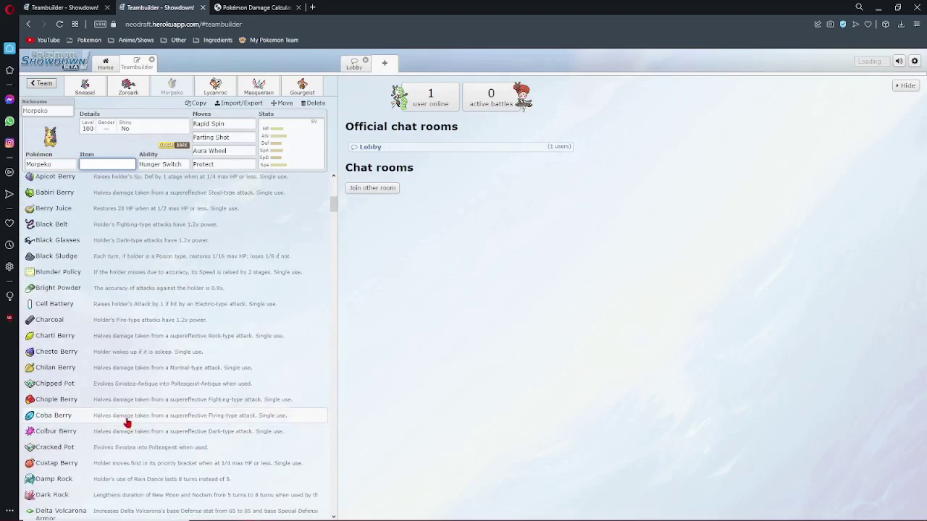
# - Compare the items and moves on Zoroark-Hisui's and Masquerain's sets
pyautogui.click(138, 90)
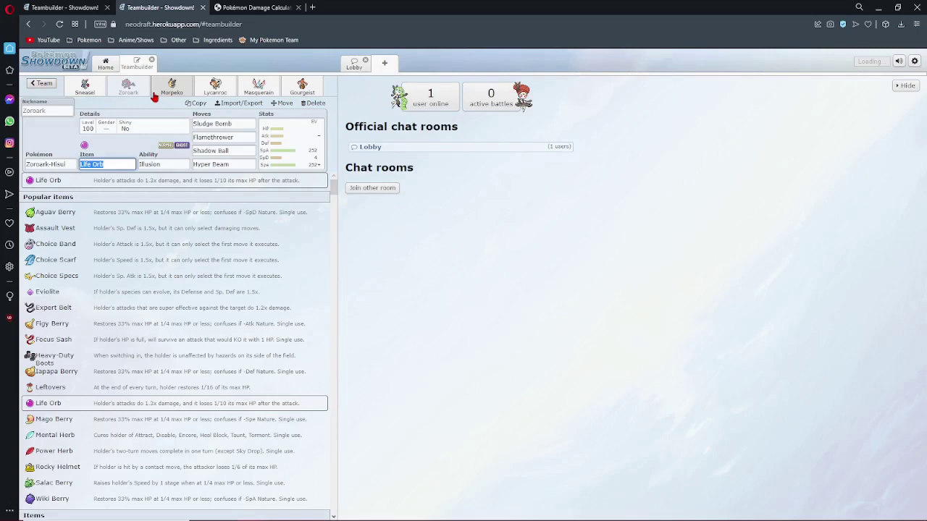
pyautogui.click(259, 87)
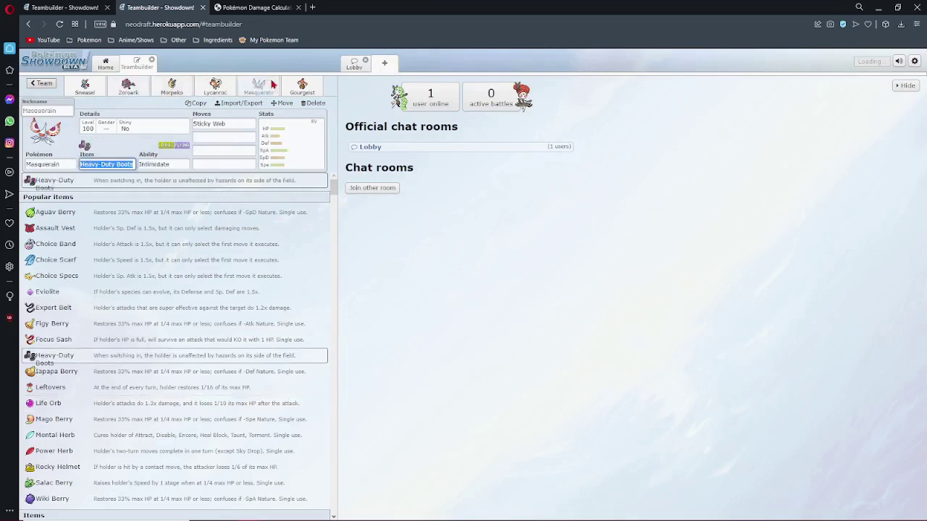
pyautogui.click(129, 87)
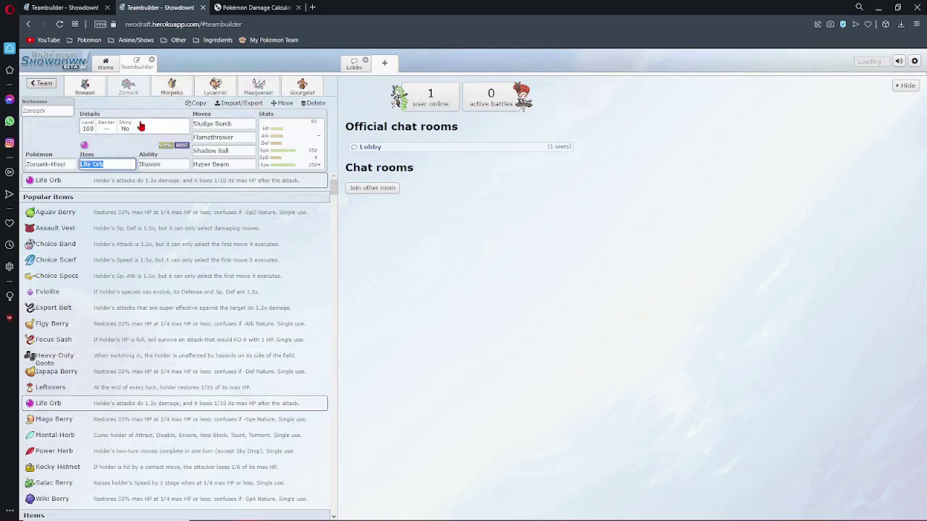
pyautogui.click(302, 88)
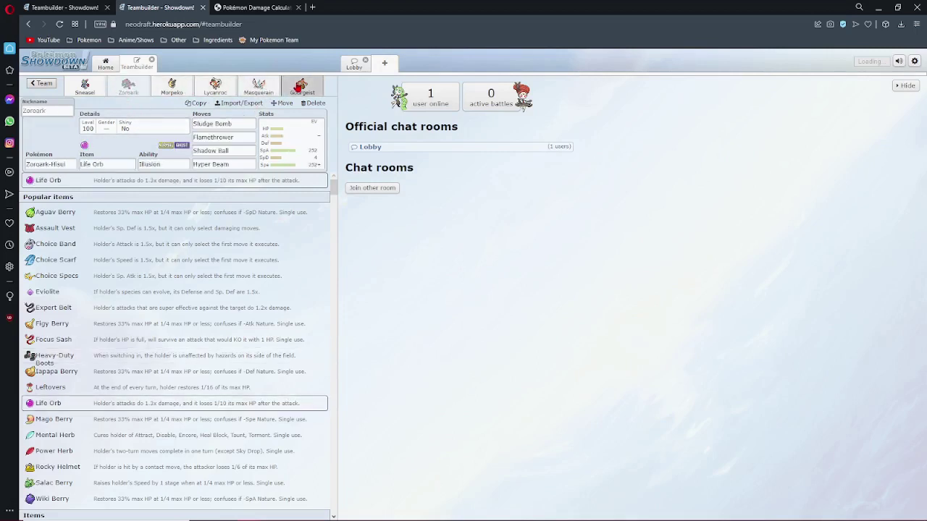
pyautogui.click(259, 87)
pyautogui.click(129, 87)
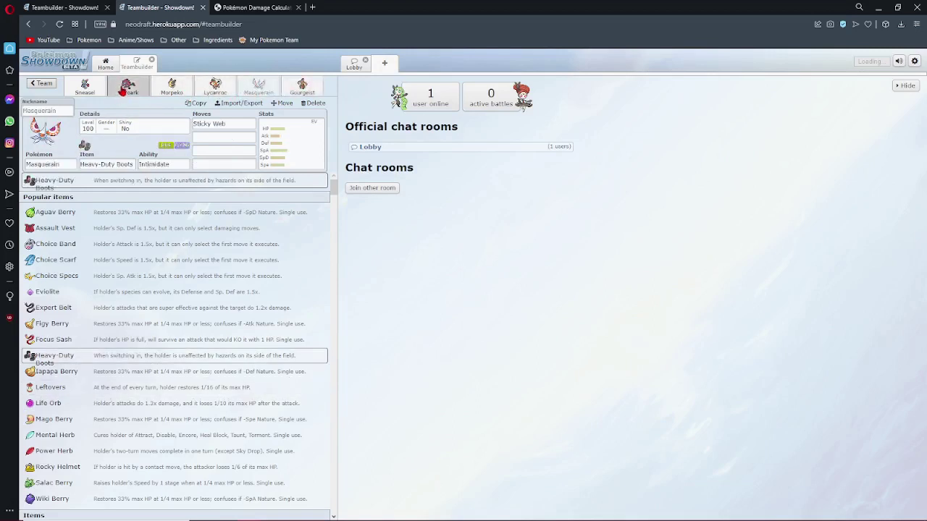
# - Give Morpeko the Metronome as its held item, picked from the full item list
pyautogui.click(173, 87)
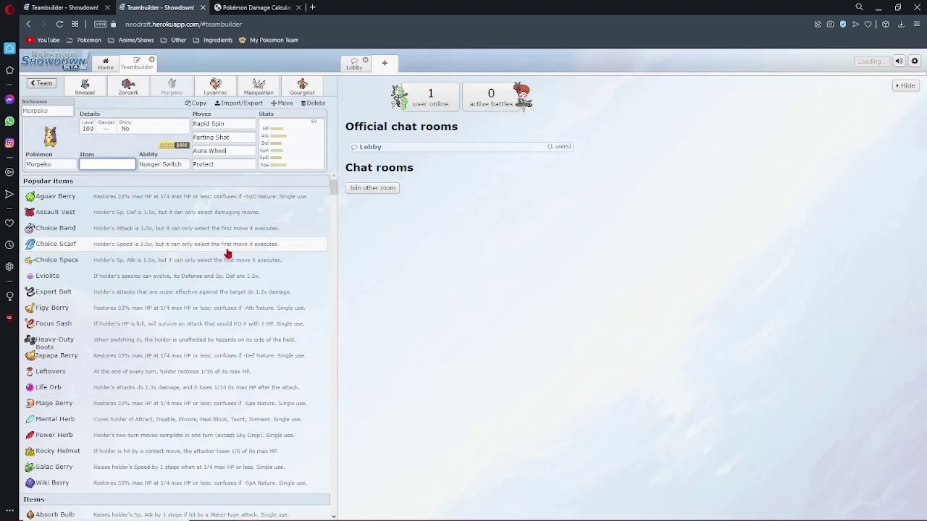
pyautogui.scroll(-2, 207, 435)
pyautogui.scroll(-2, 146, 419)
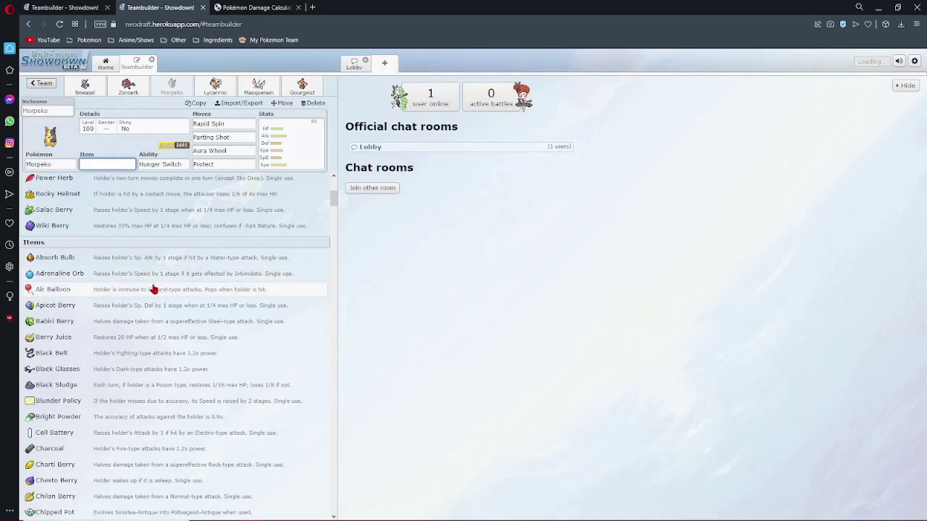
pyautogui.scroll(-2, 140, 442)
pyautogui.scroll(-2, 140, 442)
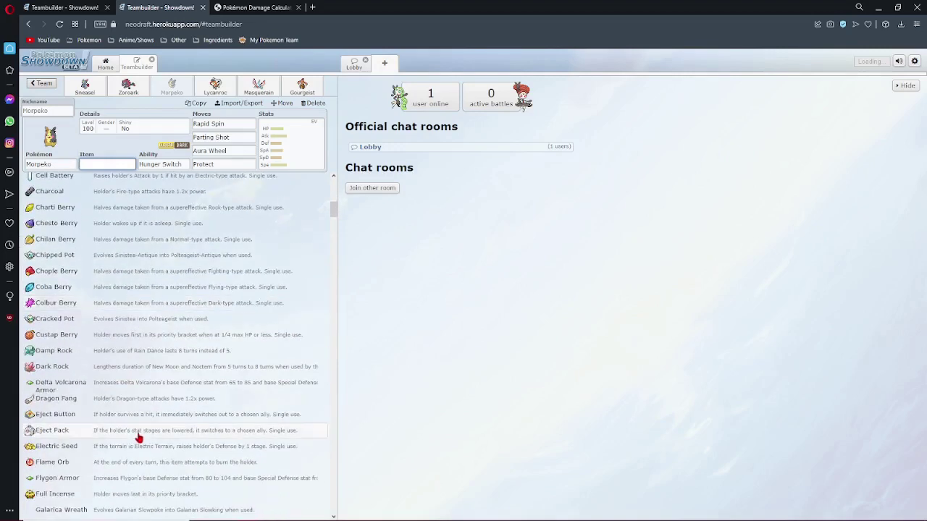
pyautogui.scroll(-4, 137, 437)
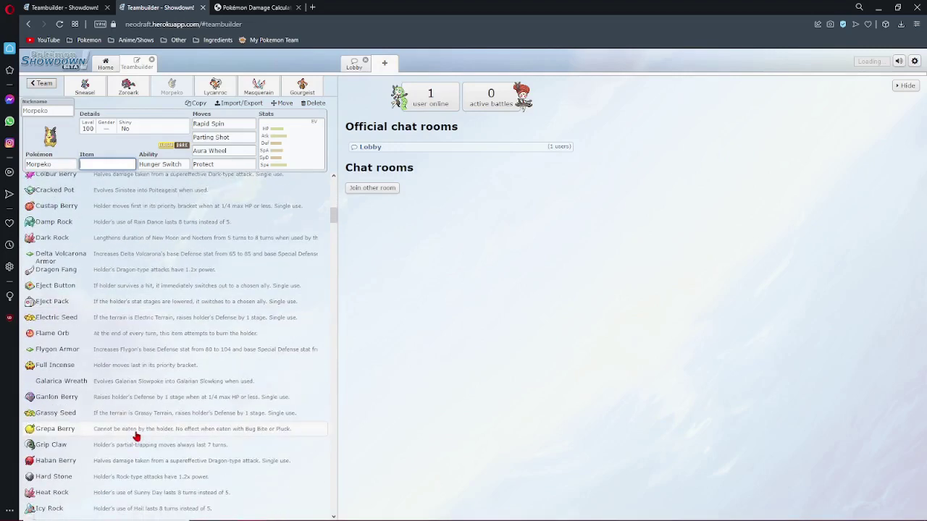
pyautogui.scroll(-2, 136, 427)
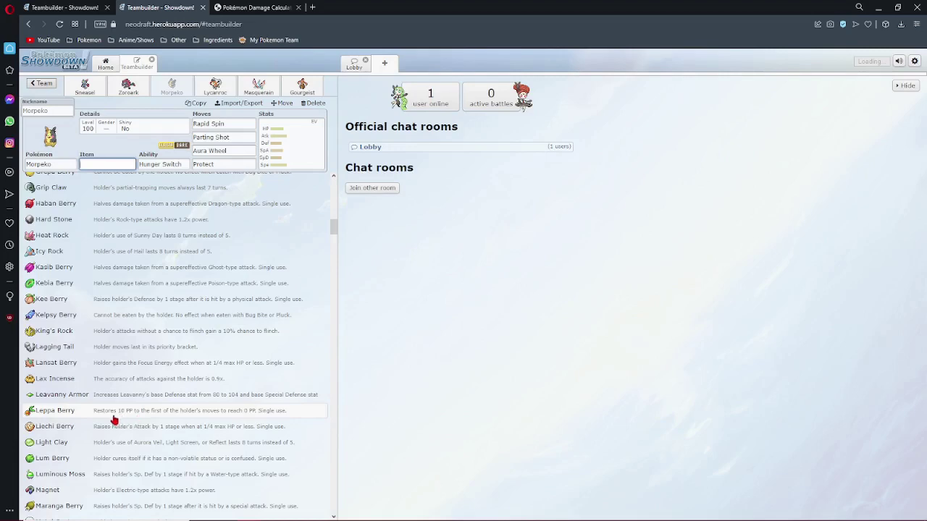
pyautogui.scroll(-2, 108, 419)
pyautogui.scroll(-2, 102, 418)
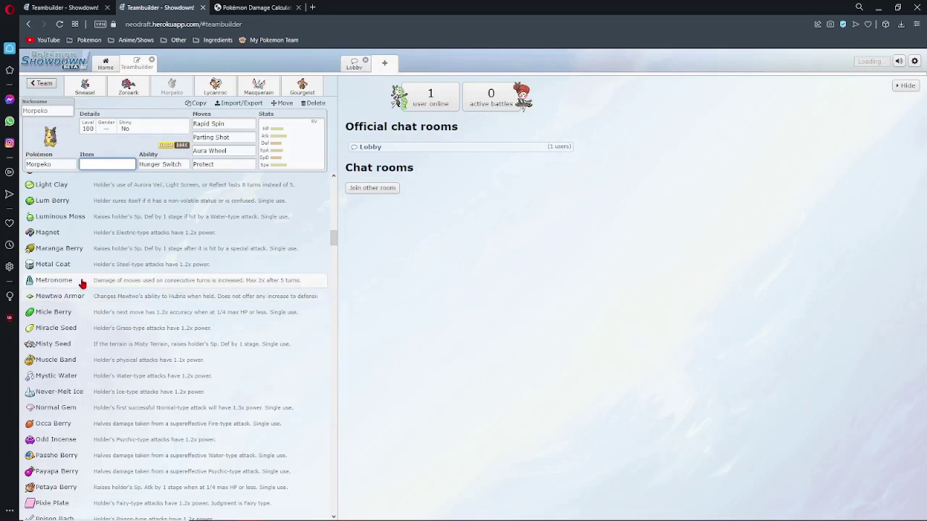
pyautogui.click(82, 283)
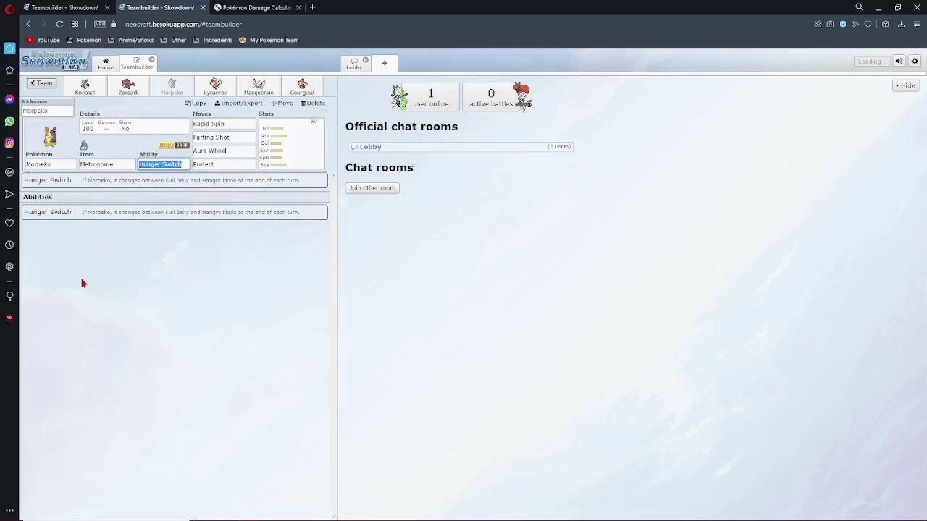
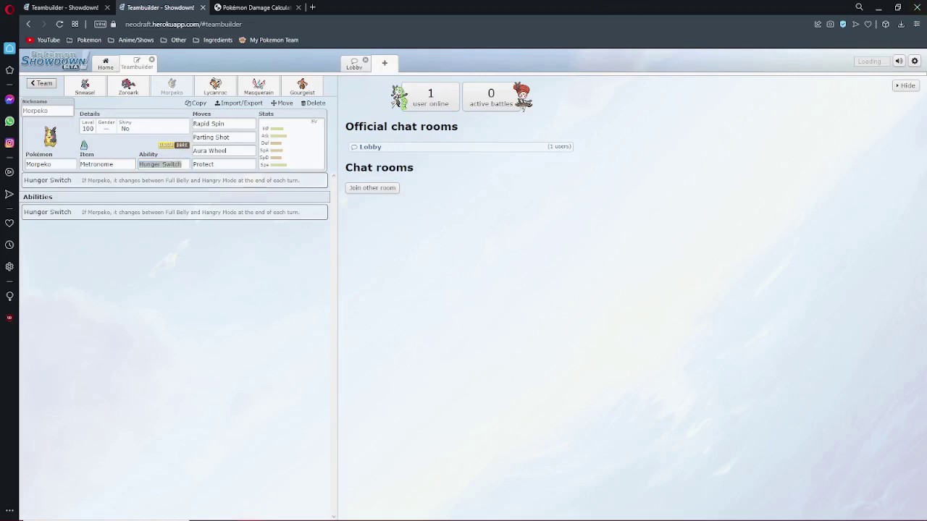
# - Review the sets of Zoroark-Hisui, Gourgeist, Masquerain and Morpeko, including the moves available for Masquerain's second move slot
pyautogui.click(128, 86)
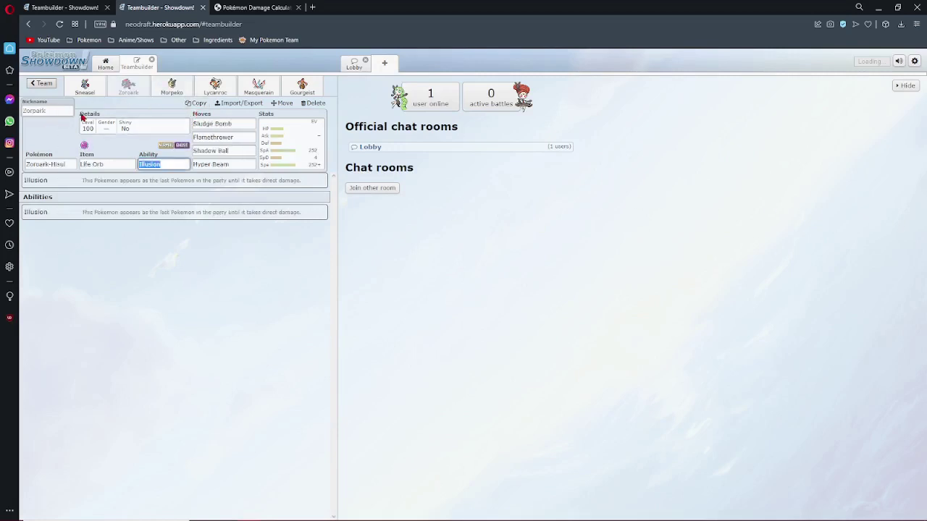
pyautogui.click(315, 91)
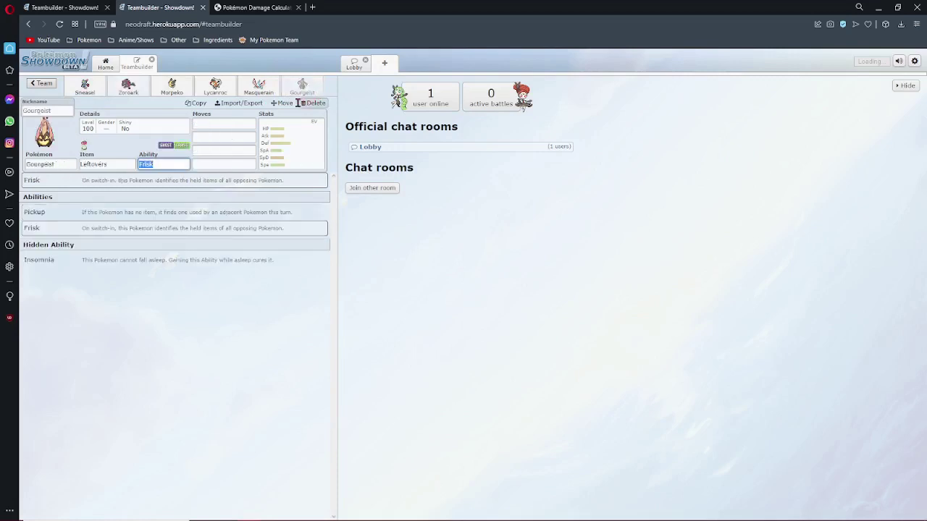
pyautogui.click(261, 88)
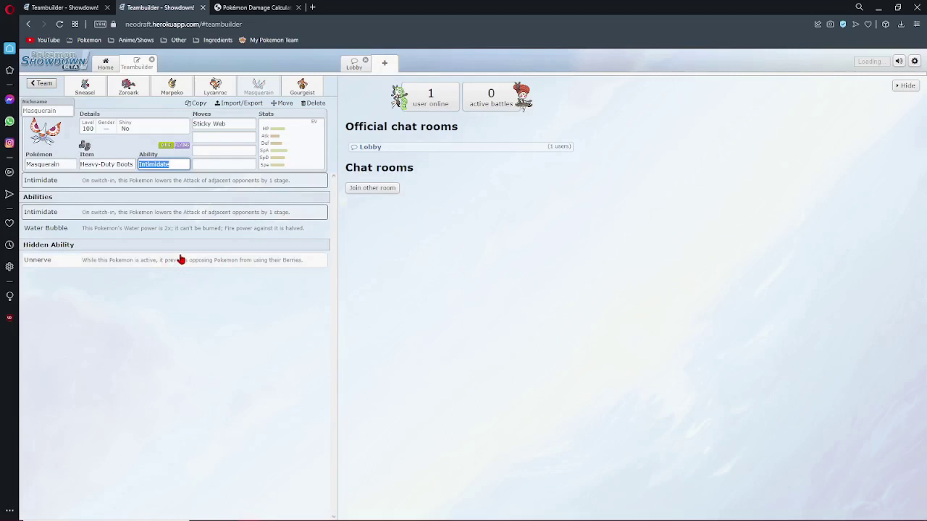
pyautogui.click(213, 137)
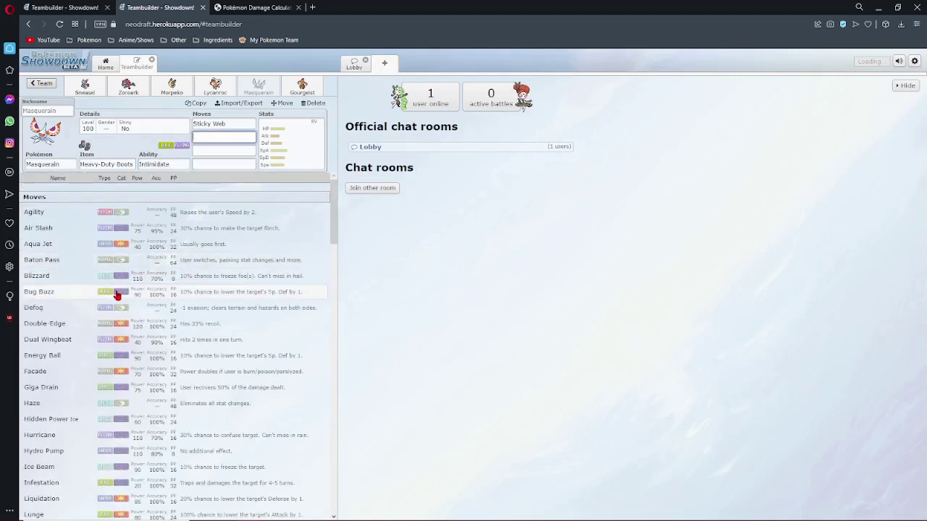
pyautogui.click(171, 87)
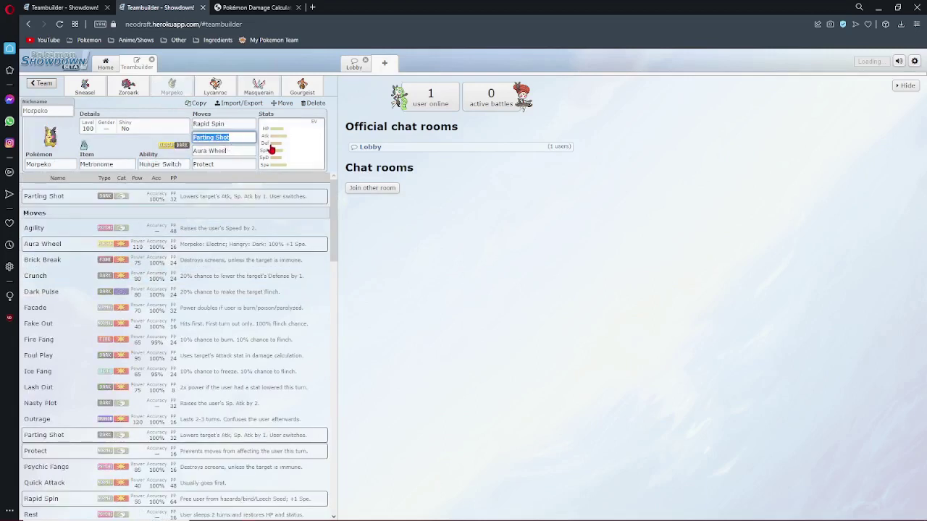
# - Check Morpeko's Aura Wheel move entry and its EV spread in the teambuilder
pyautogui.click(224, 150)
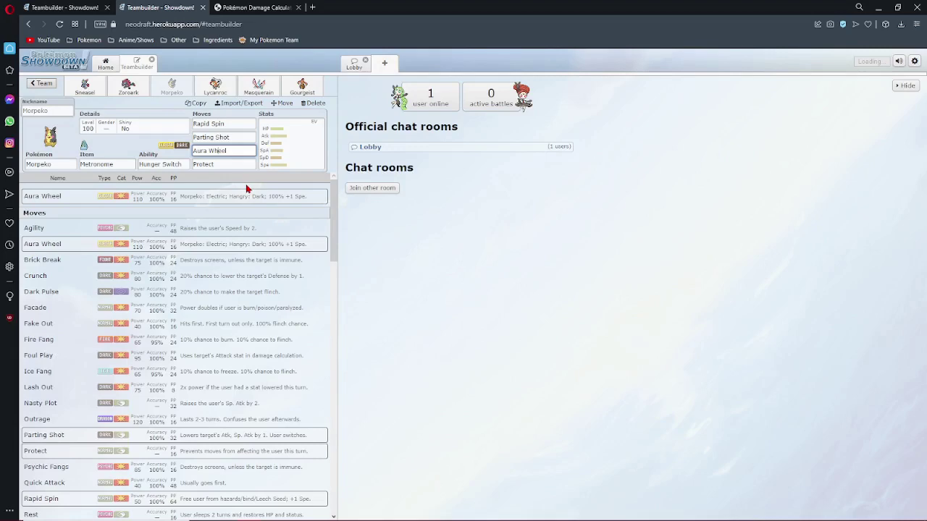
pyautogui.click(292, 160)
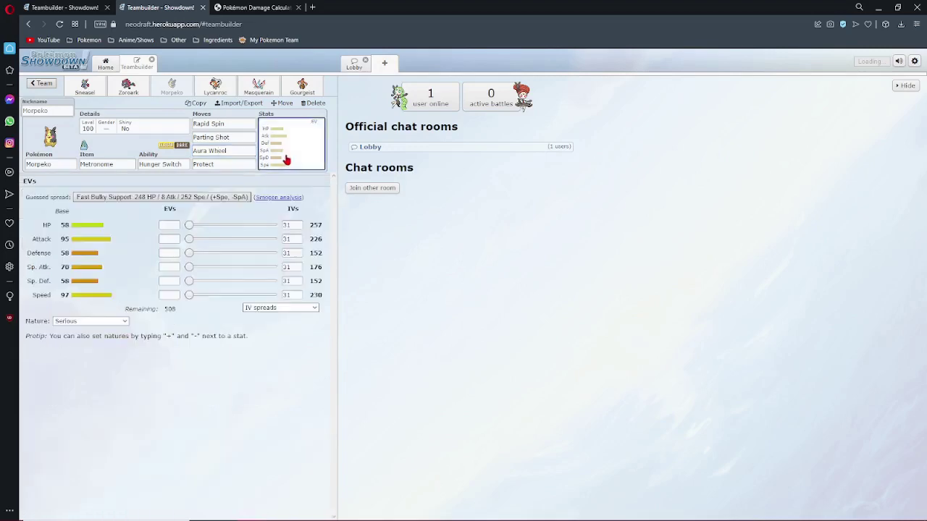
# - Switch to the Pokémon Damage Calculator and set up Morpeko (PU Offensive Support) as Pokémon 1 against Latias (OU Showdown Usage) as Pokémon 2
pyautogui.click(255, 7)
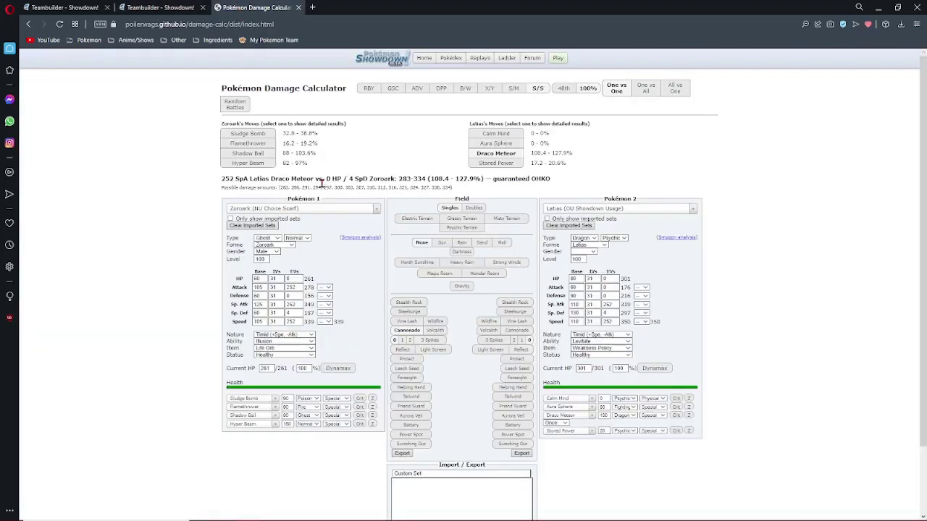
pyautogui.click(572, 210)
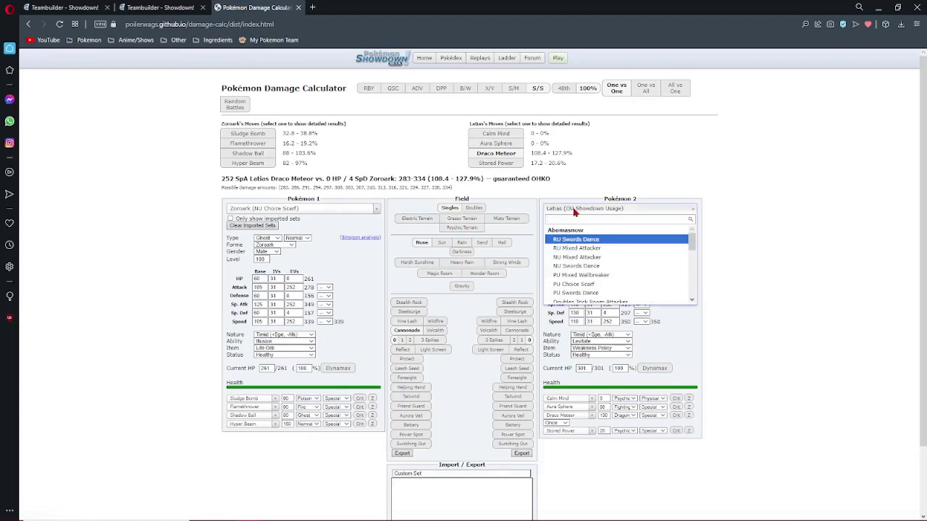
pyautogui.write('latias')
pyautogui.press('Return')
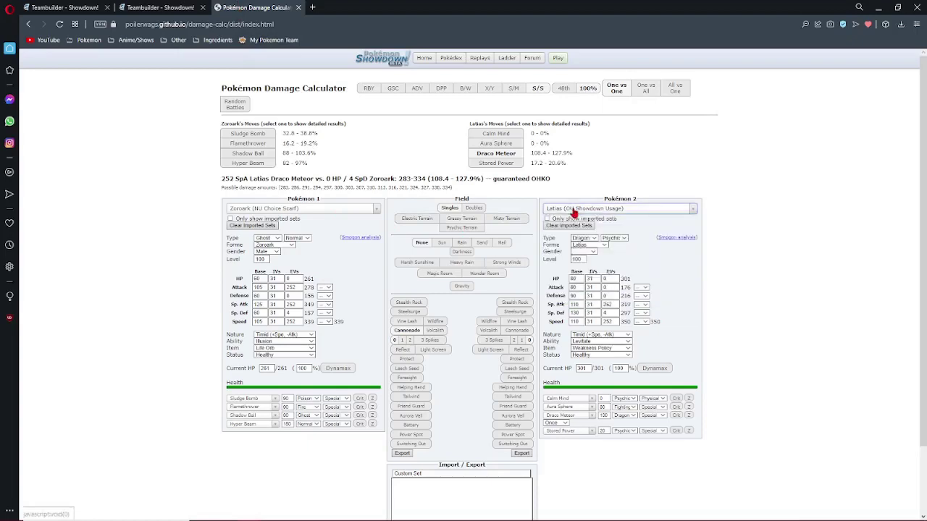
pyautogui.click(269, 208)
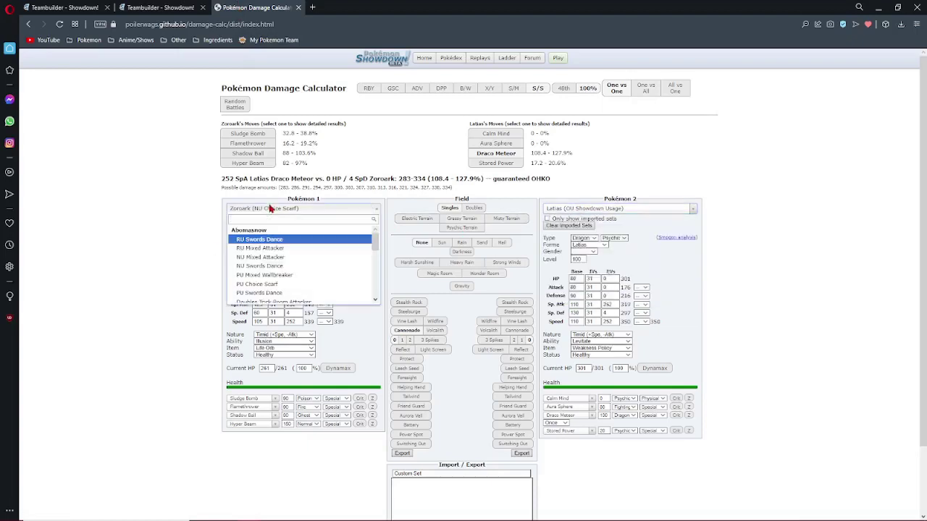
pyautogui.write('morpeko')
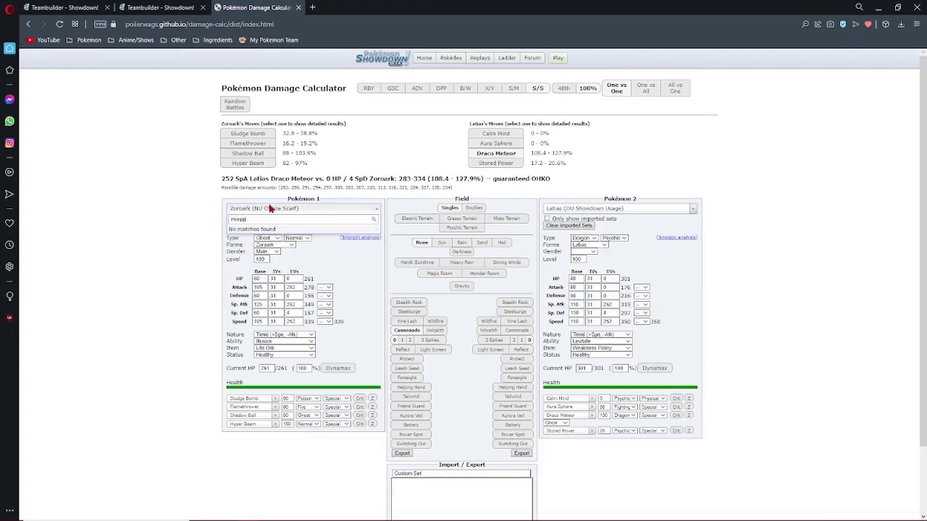
pyautogui.press('Return')
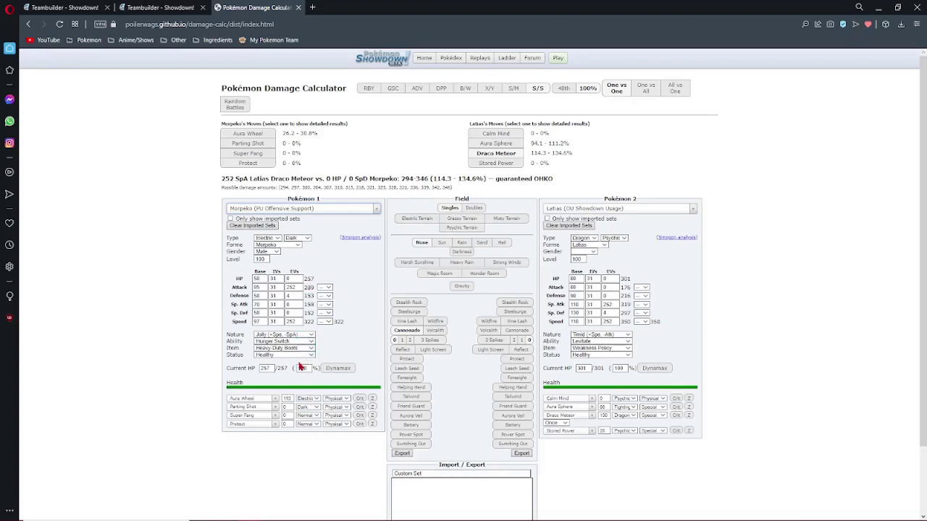
# - Set Morpeko's forme to Morpeko-Hangry, trying Dark as Aura Wheel's type and restoring it to Electric
pyautogui.click(312, 398)
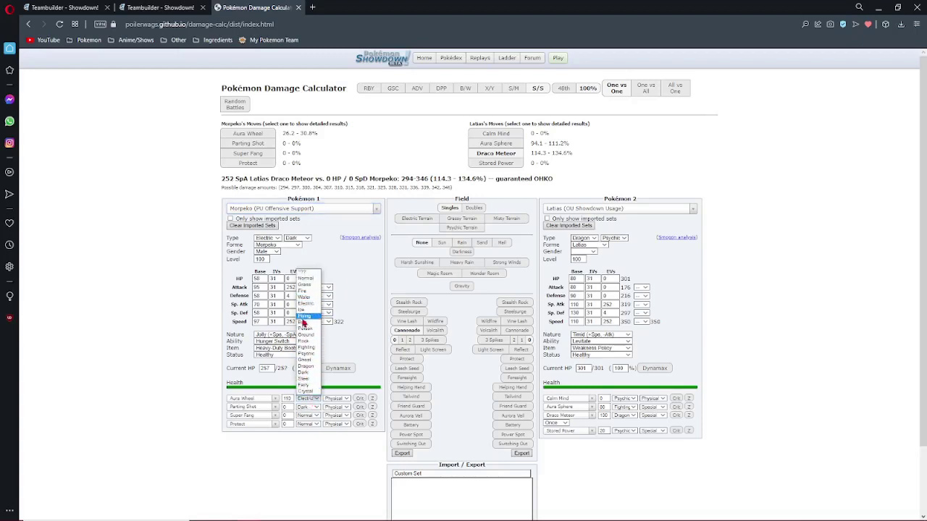
pyautogui.click(305, 372)
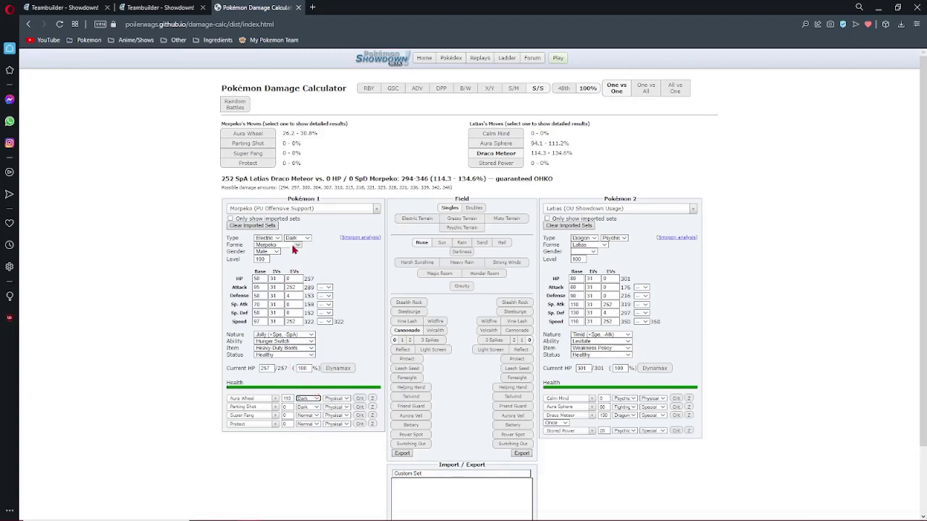
pyautogui.click(296, 245)
pyautogui.click(292, 259)
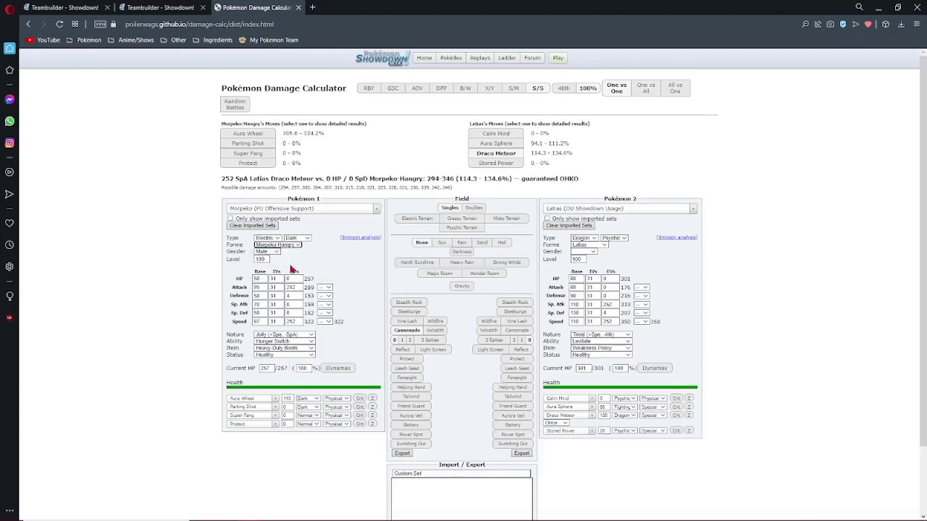
pyautogui.click(317, 399)
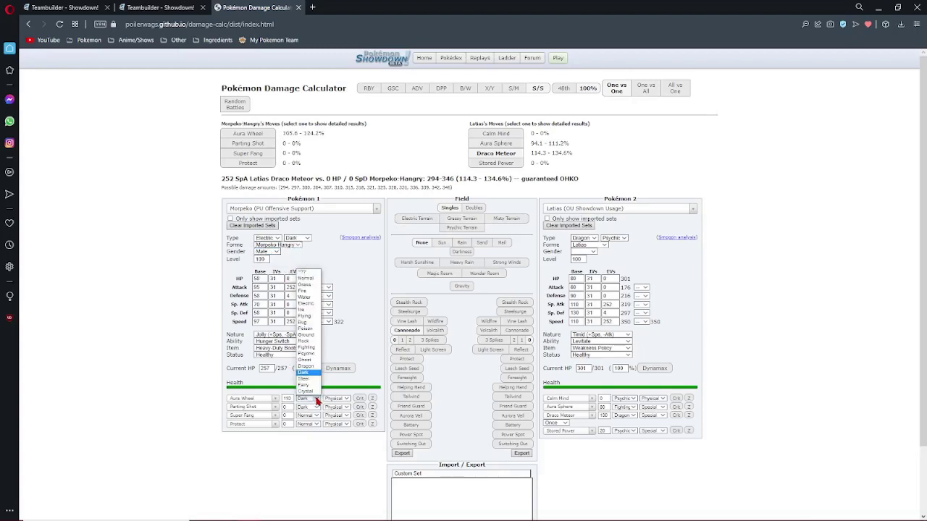
pyautogui.click(305, 303)
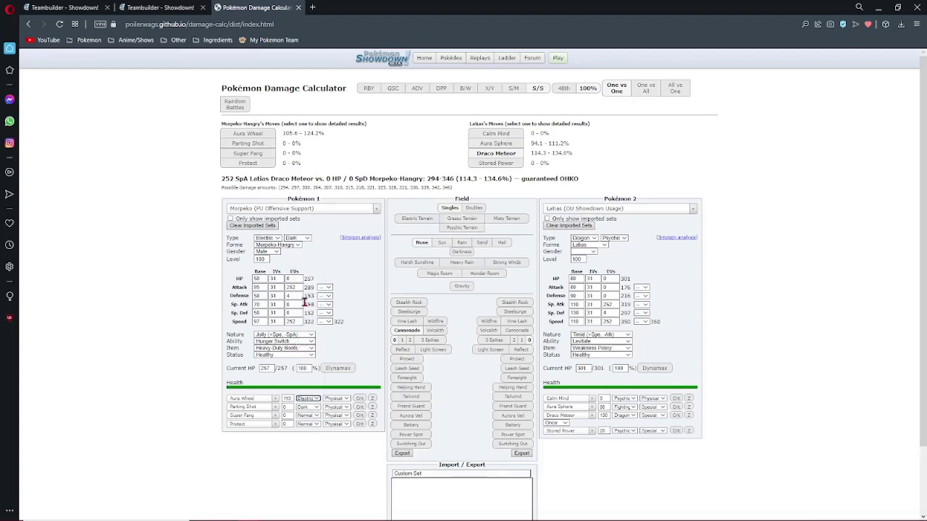
# - Compare Aura Wheel's damage against Latias between the Morpeko and Morpeko-Hangry formes, ending on Morpeko-Hangry
pyautogui.click(296, 245)
pyautogui.click(294, 252)
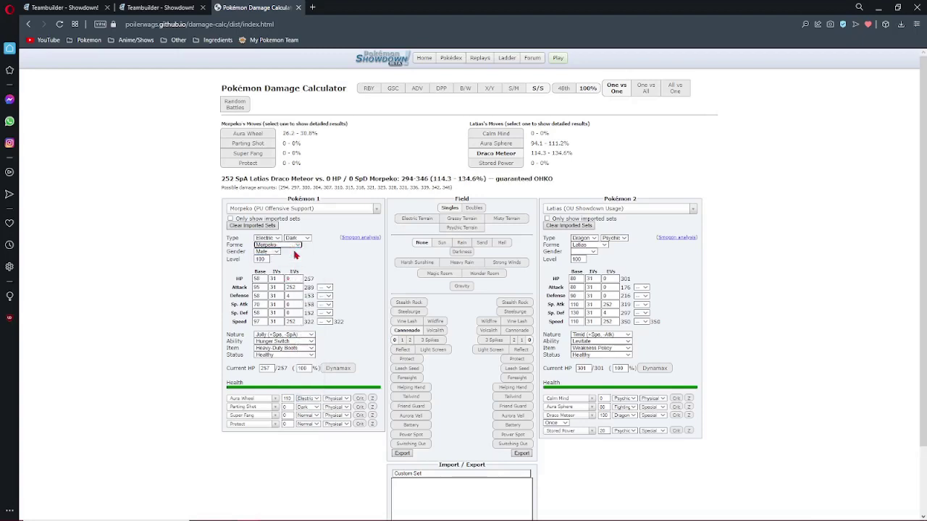
pyautogui.click(293, 246)
pyautogui.click(289, 258)
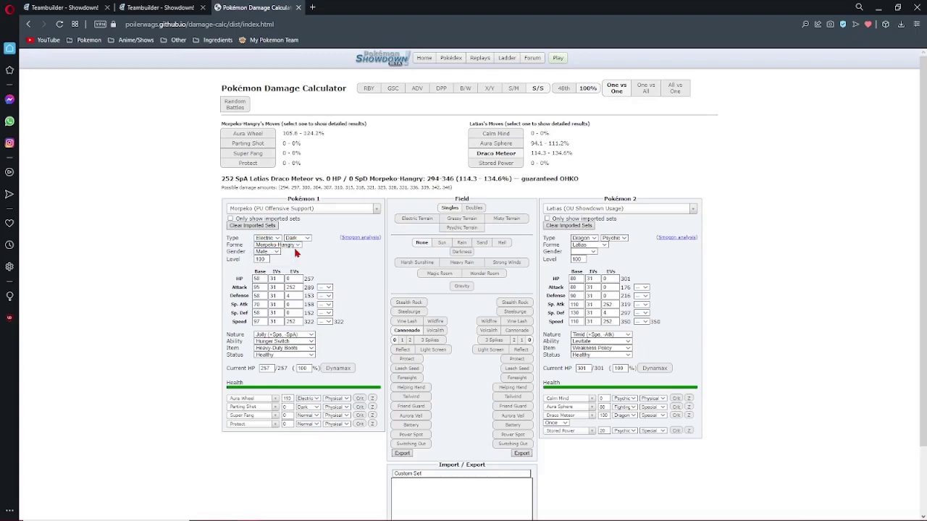
pyautogui.click(296, 247)
pyautogui.click(294, 253)
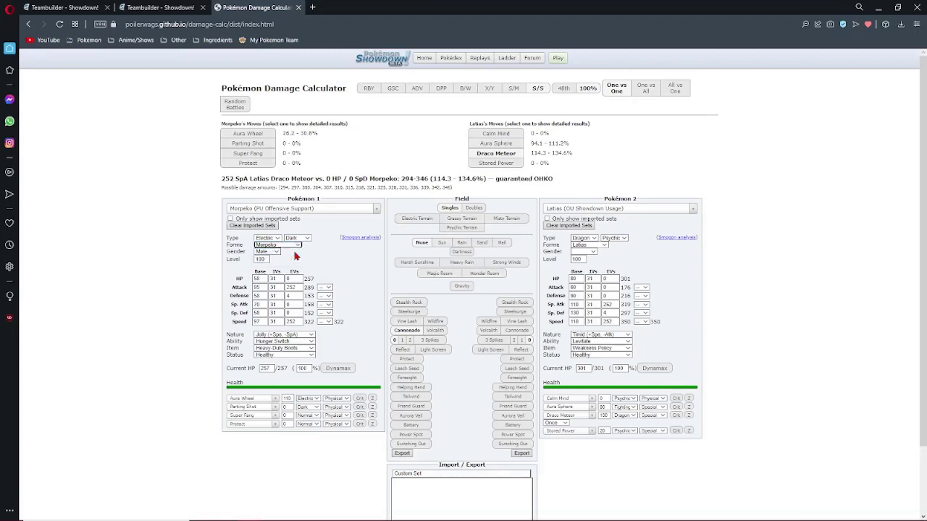
pyautogui.click(295, 246)
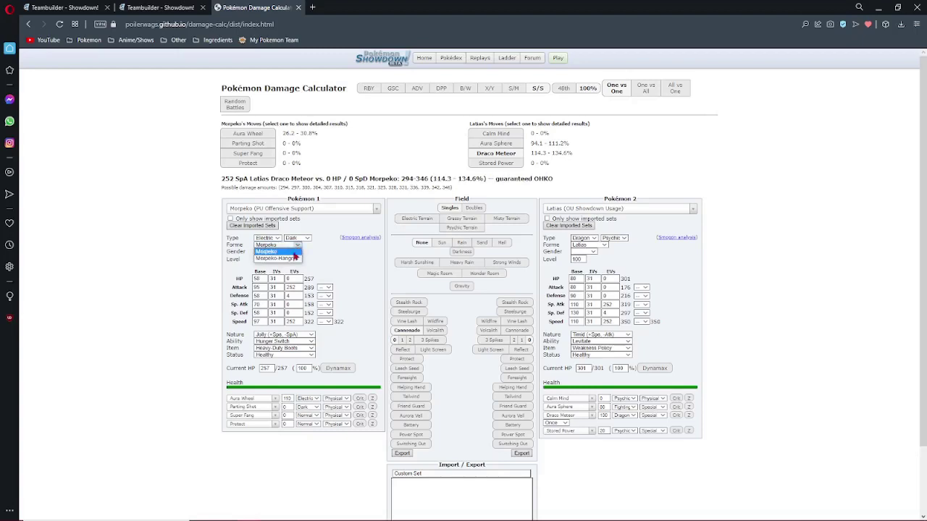
pyautogui.click(294, 259)
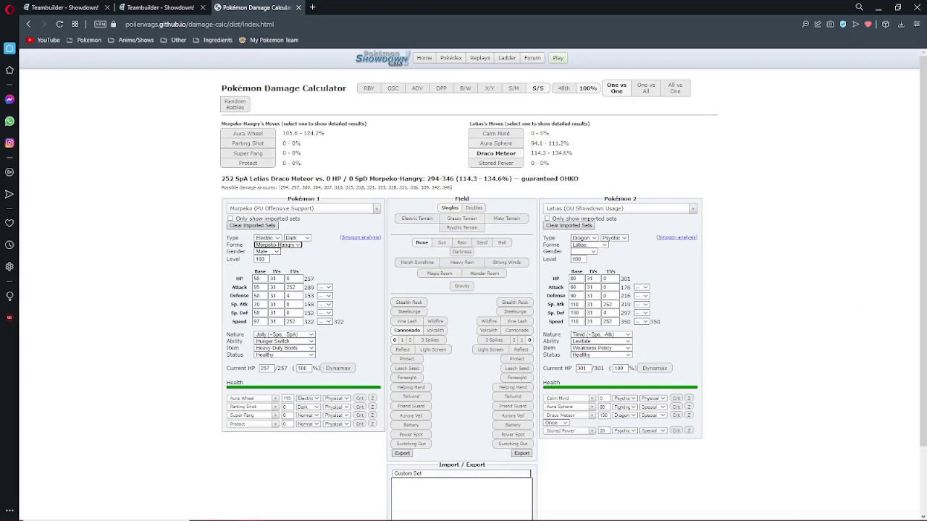
# - Replace Pokémon 2 with Vaporeon (RU Showdown Usage) and set Pokémon 1's forme to regular Morpeko
pyautogui.click(611, 208)
pyautogui.write('vaporeon')
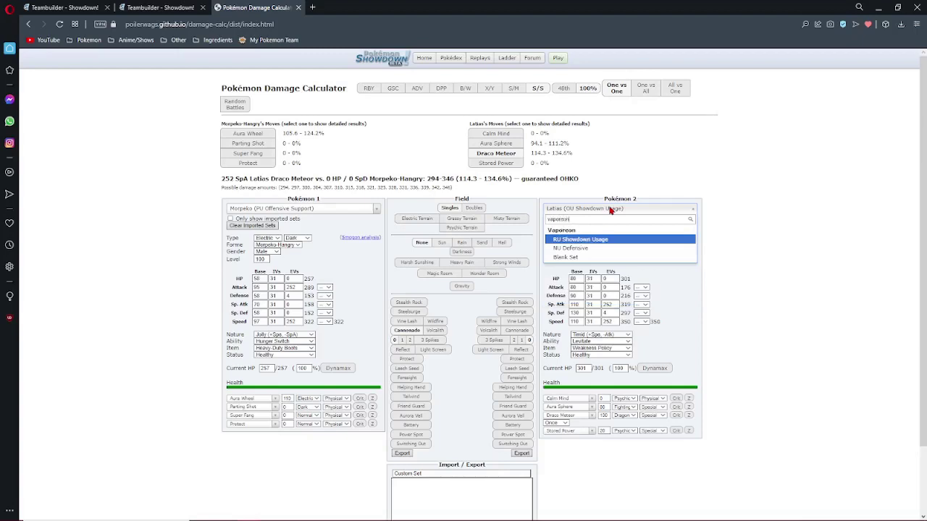
pyautogui.press('Return')
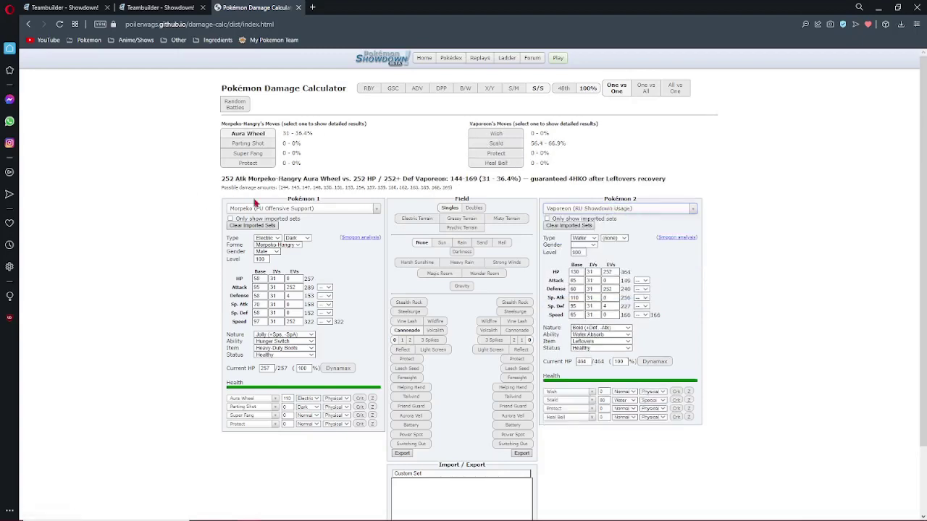
pyautogui.click(294, 247)
pyautogui.click(293, 254)
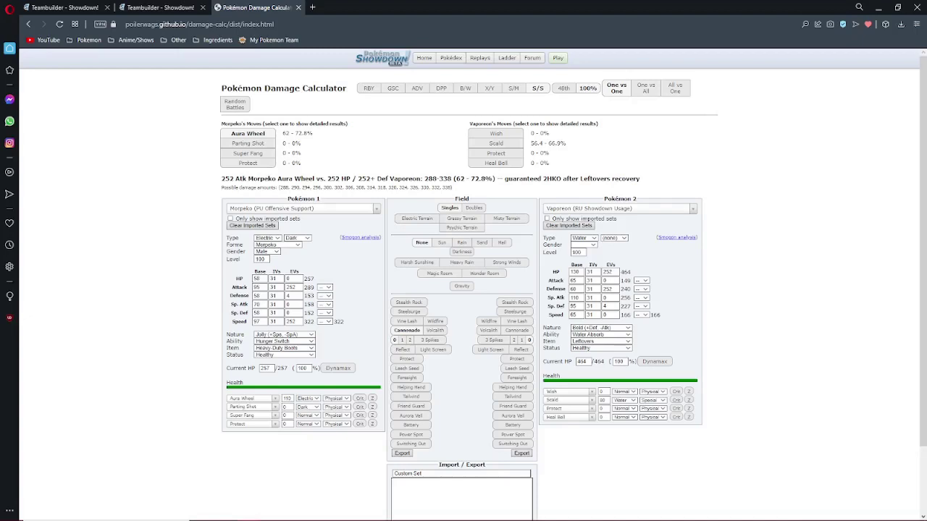
# - Replace Pokémon 2 with Drapion (RU Choice Band) to calculate Aura Wheel's damage against it
pyautogui.click(607, 211)
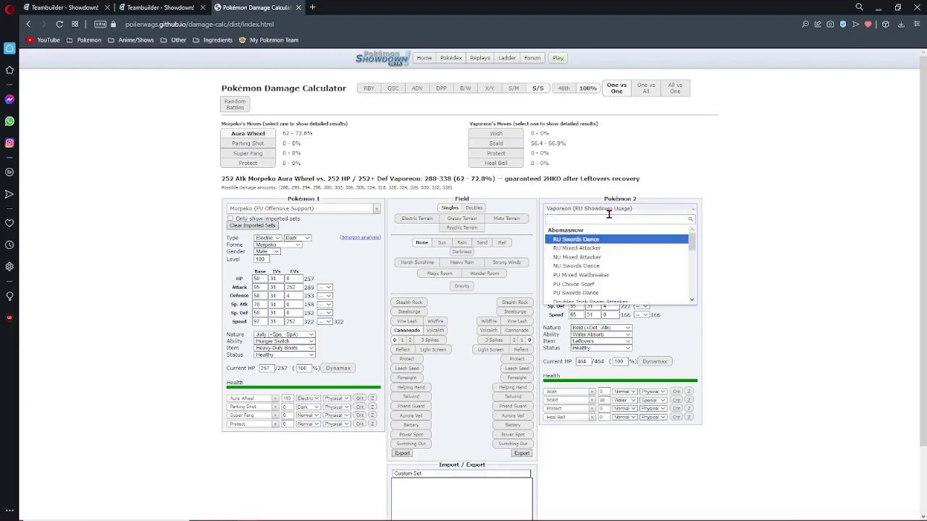
pyautogui.write('drapion')
pyautogui.press('Return')
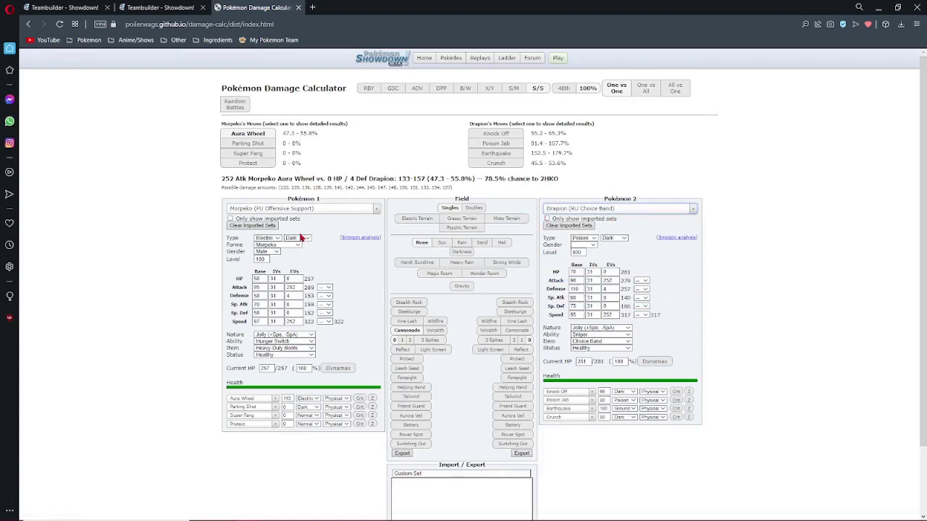
# - Replace Pokémon 2 with Quagsire (OU Unaware) and set Pokémon 1's forme to Morpeko-Hangry
pyautogui.click(574, 210)
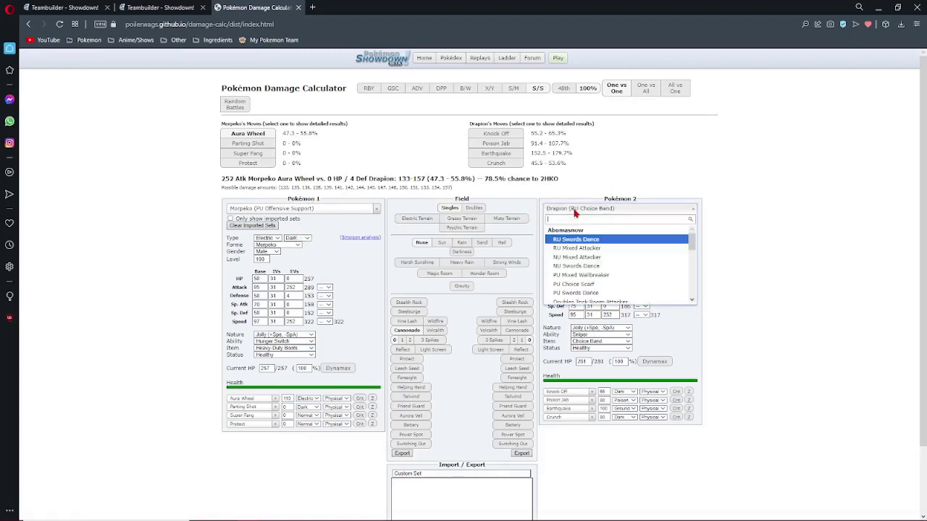
pyautogui.write('qua')
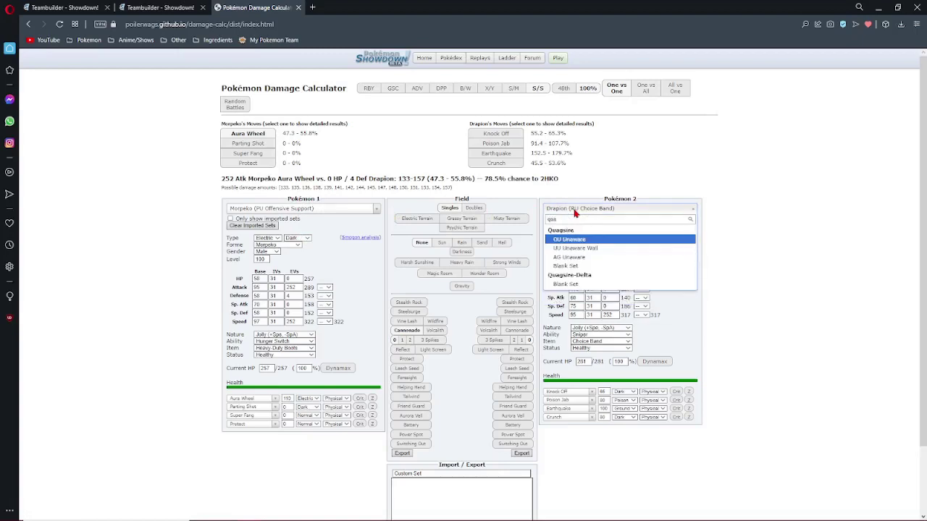
pyautogui.press('Return')
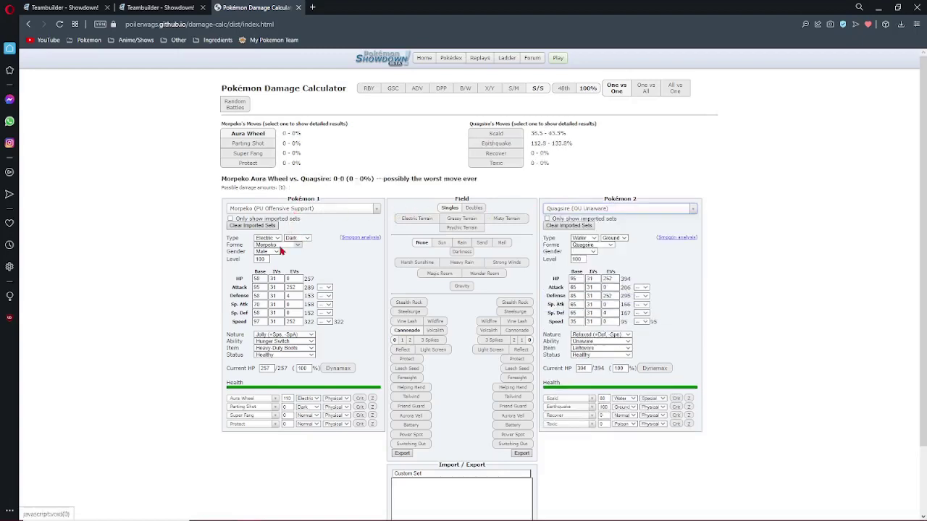
pyautogui.click(281, 246)
pyautogui.click(282, 259)
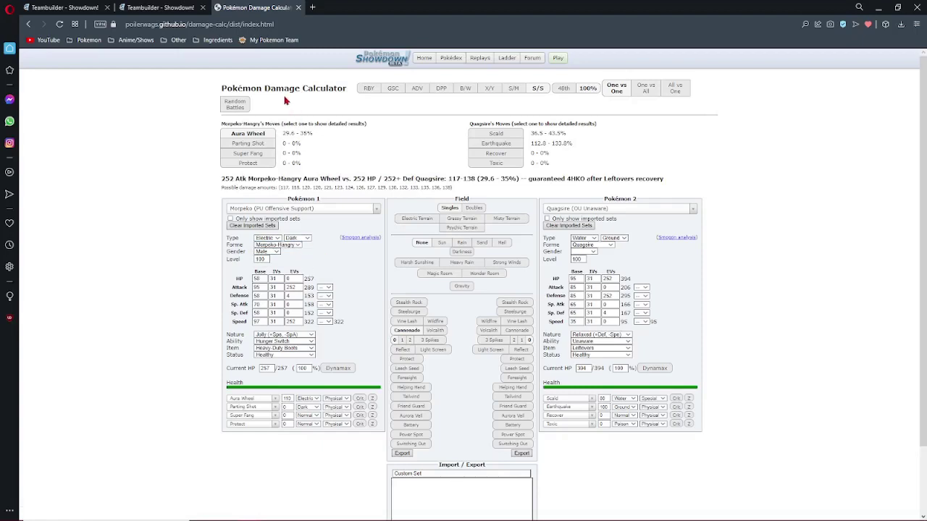
# - Return to the teambuilder and look through the moves available for Morpeko's Parting Shot and Protect slots
pyautogui.click(174, 6)
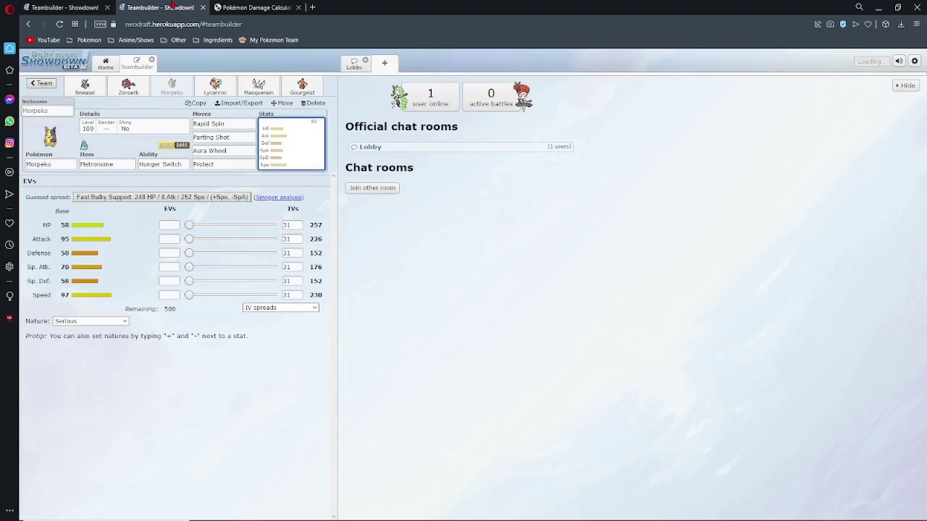
pyautogui.click(238, 137)
pyautogui.scroll(-10, 180, 301)
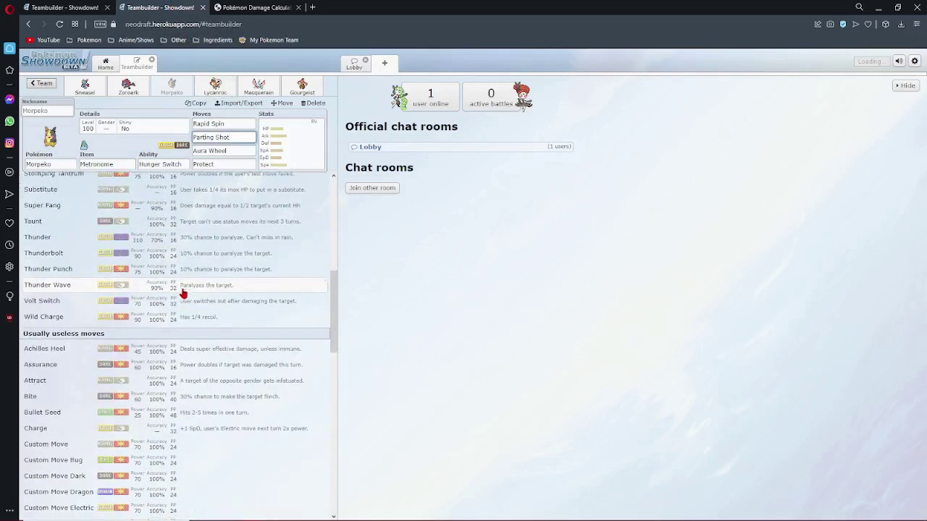
pyautogui.scroll(-2, 182, 291)
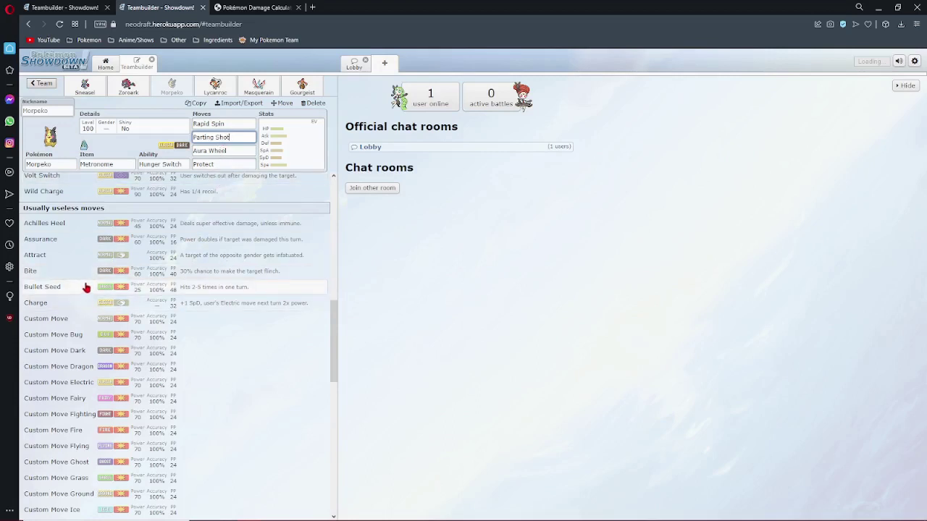
pyautogui.scroll(-6, 86, 287)
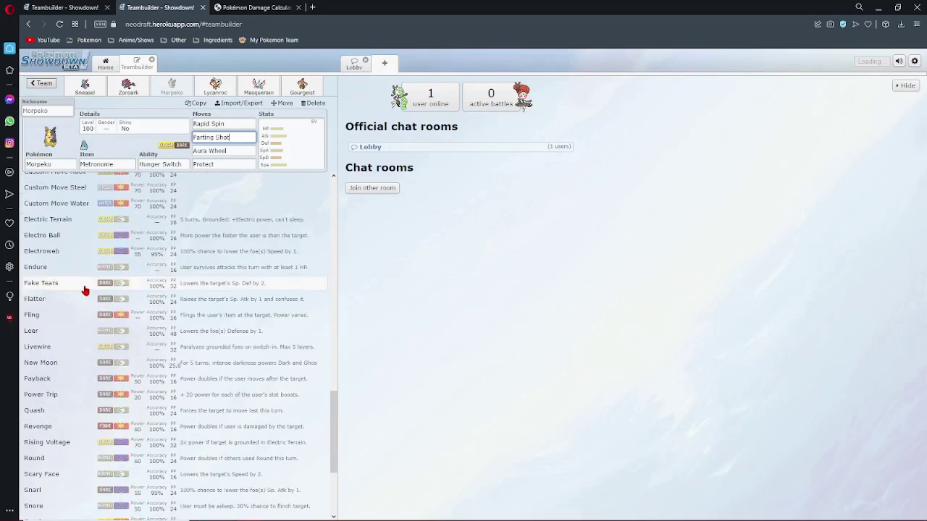
pyautogui.click(223, 164)
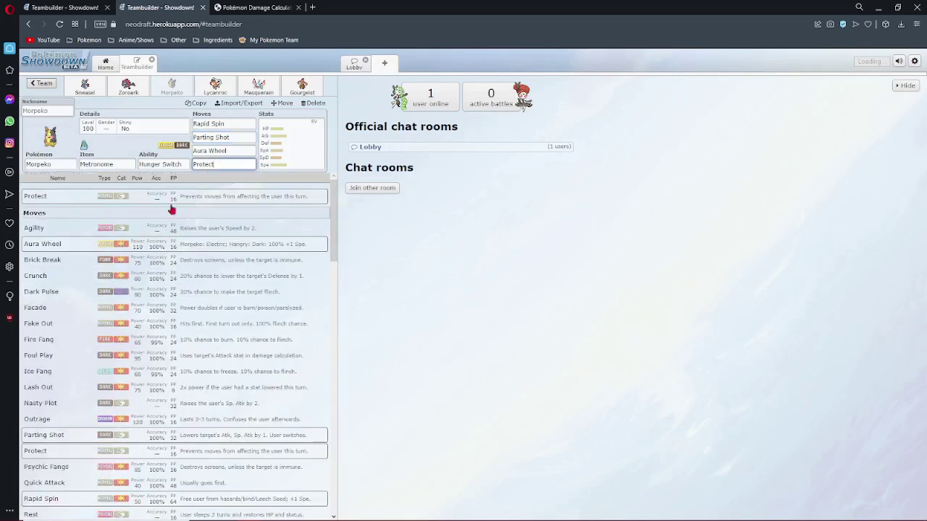
pyautogui.scroll(-8, 73, 397)
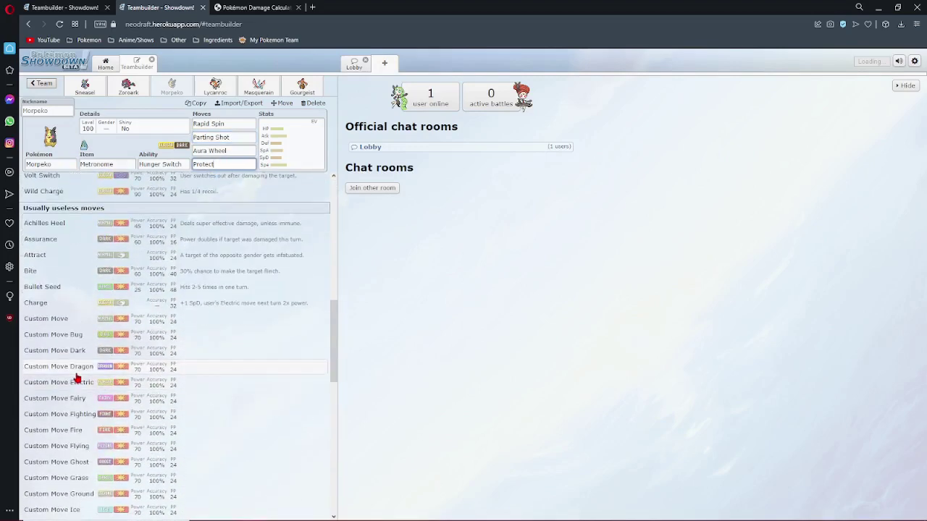
pyautogui.click(72, 293)
# - In the damage calculator, replace Pokémon 1's Protect with Bullet Seed and set it to 5 hits
pyautogui.click(257, 7)
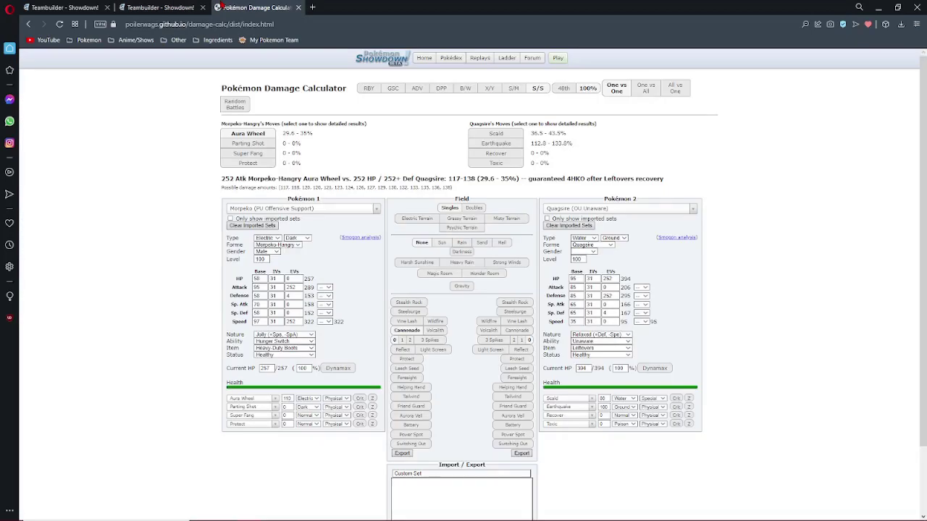
pyautogui.click(253, 423)
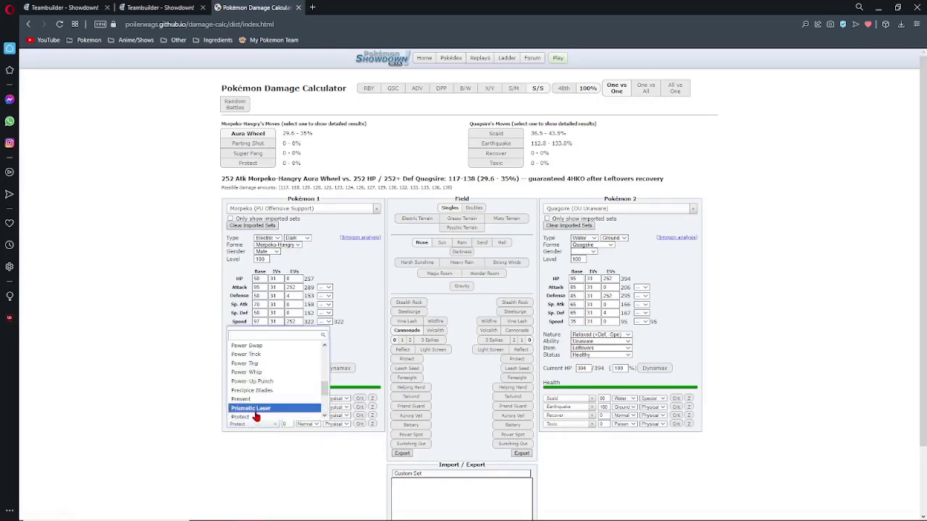
pyautogui.write('bullet')
pyautogui.click(255, 416)
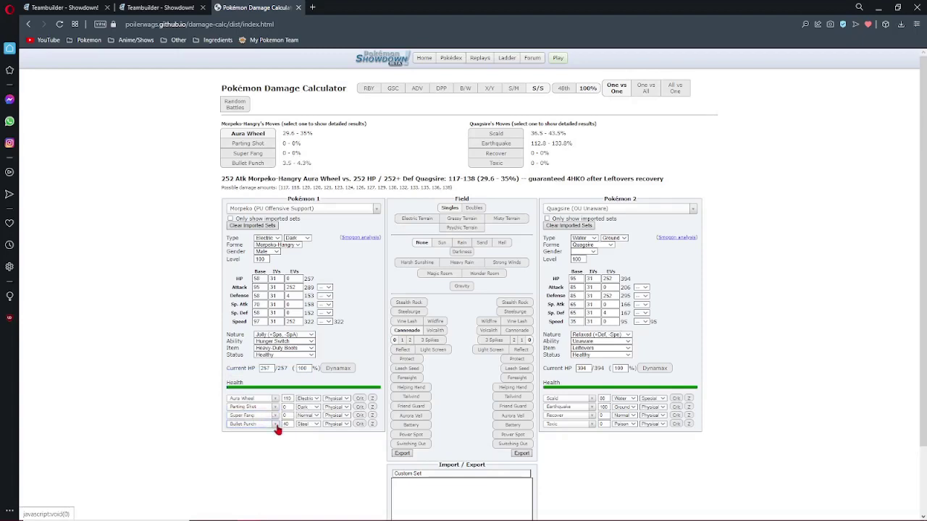
pyautogui.click(277, 430)
pyautogui.write('bullet')
pyautogui.press('Down')
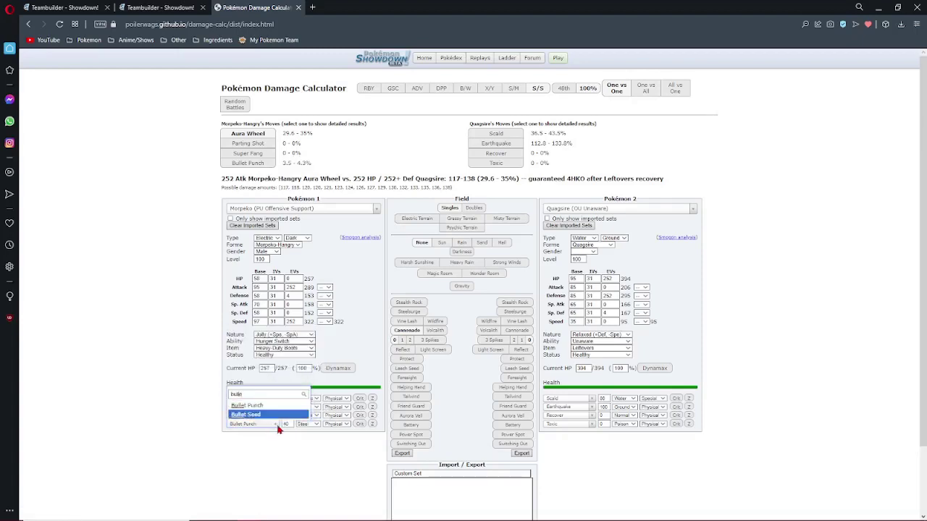
pyautogui.press('Return')
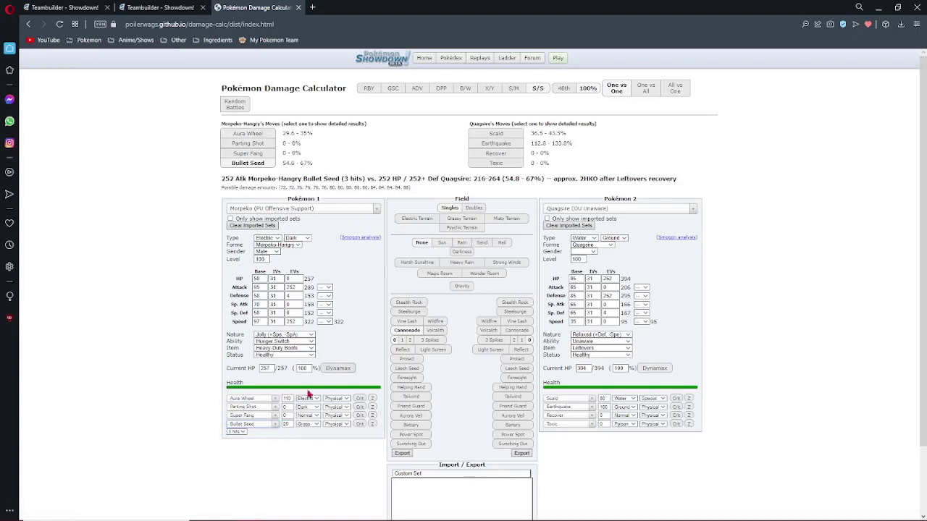
pyautogui.click(233, 433)
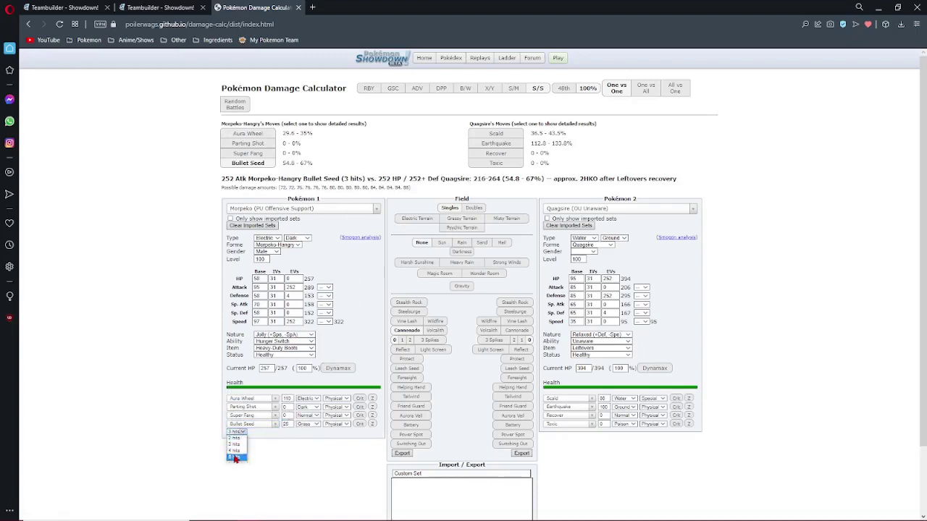
pyautogui.click(235, 458)
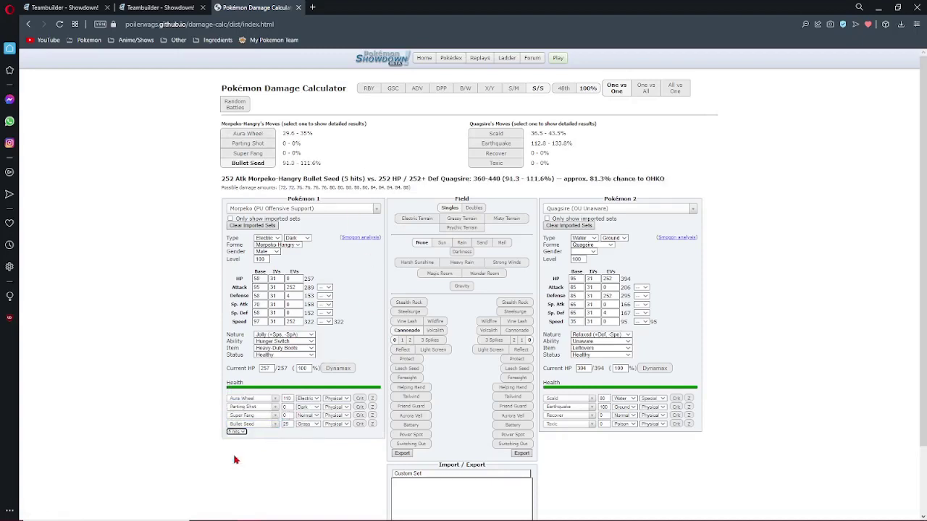
# - Set Pokémon 1's item to Life Orb to test Bullet Seed's damage against Quagsire
pyautogui.click(282, 348)
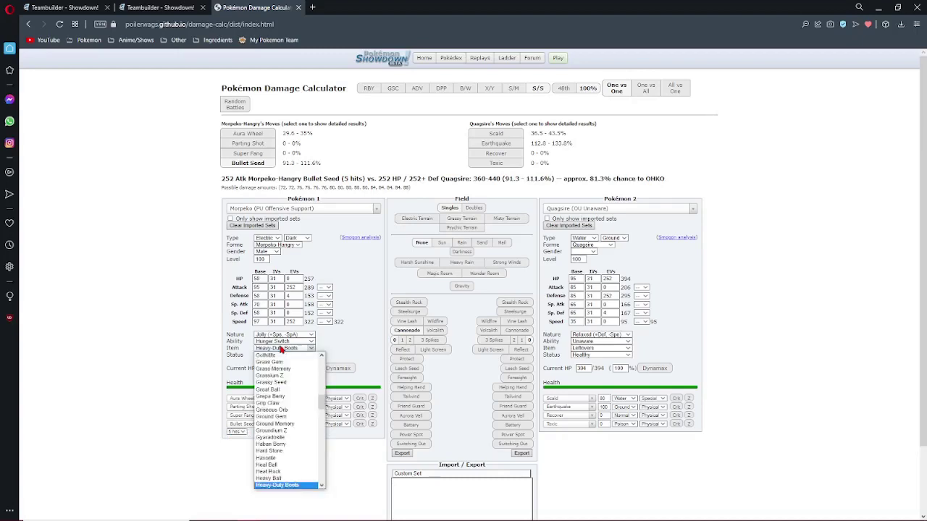
pyautogui.write('life')
pyautogui.press('Return')
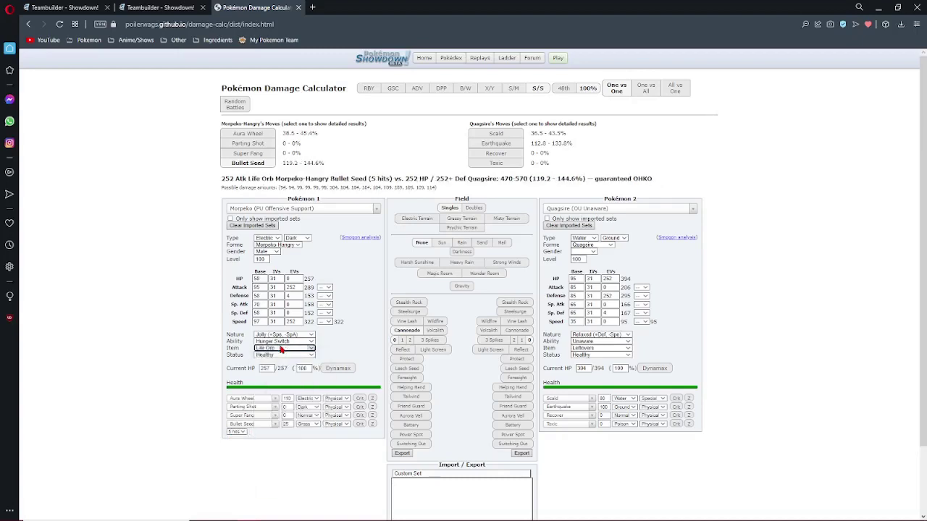
# - Change Pokémon 1's item to Expert Belt
pyautogui.click(281, 348)
pyautogui.write('e')
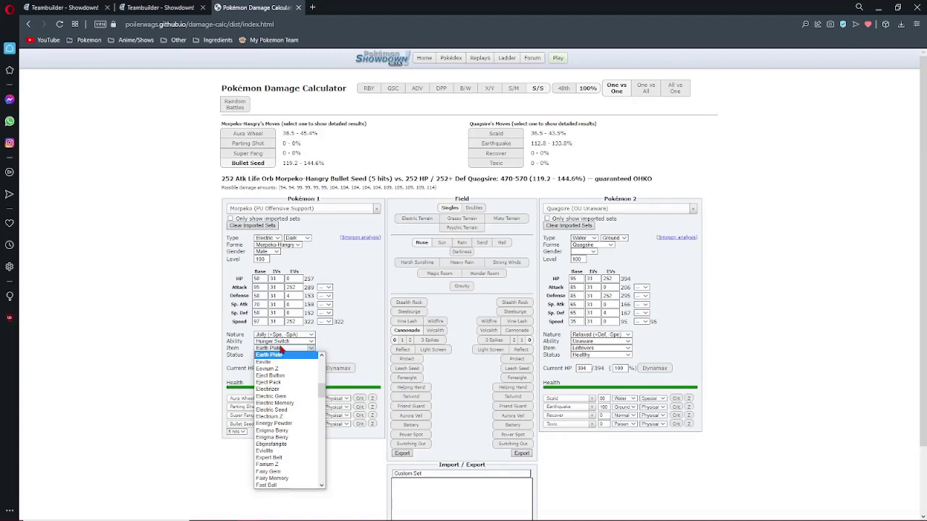
pyautogui.scroll(1, 280, 351)
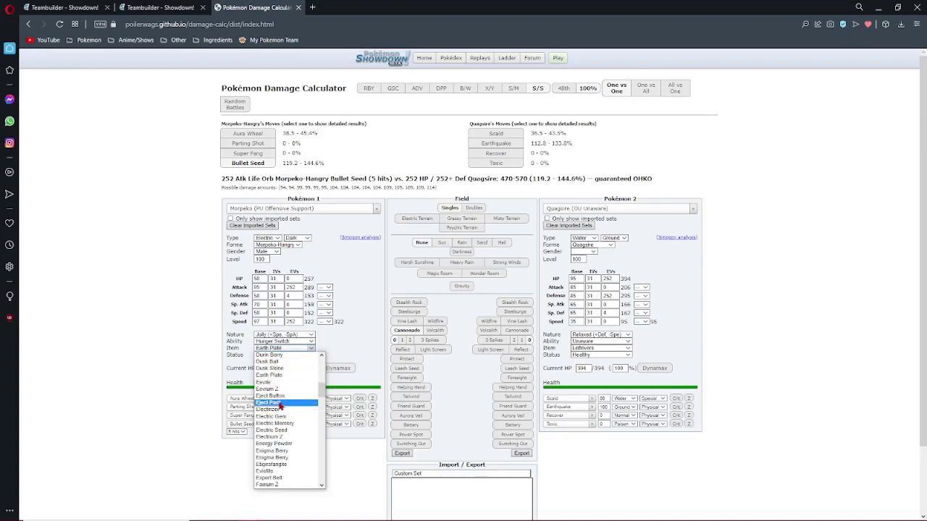
pyautogui.click(281, 478)
# - Calculate Bullet Seed's damage against Quagsire at 3 hits, and finally set it to 4 hits
pyautogui.click(237, 432)
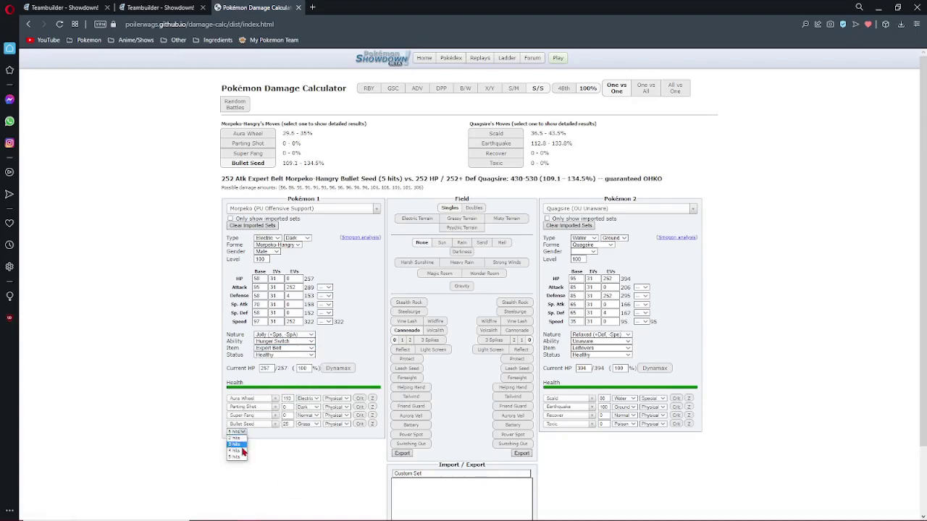
pyautogui.click(243, 452)
pyautogui.click(237, 439)
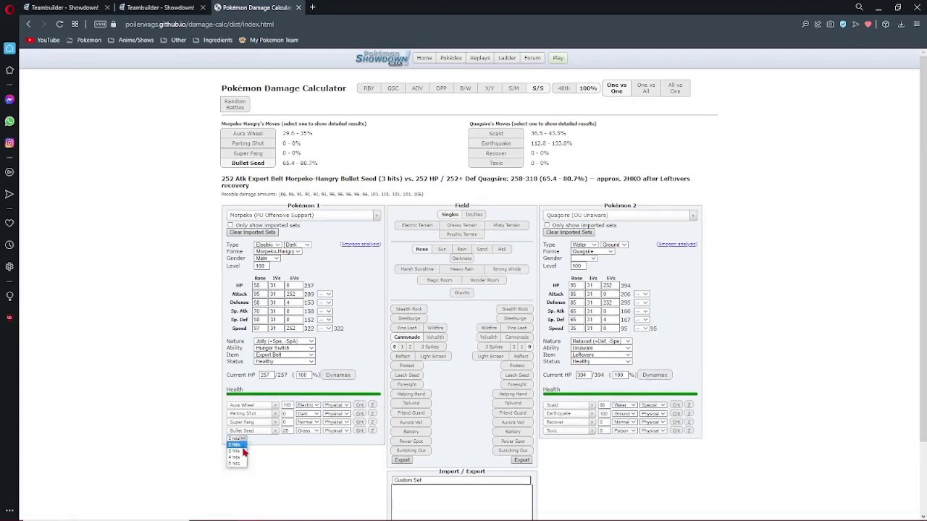
pyautogui.click(242, 459)
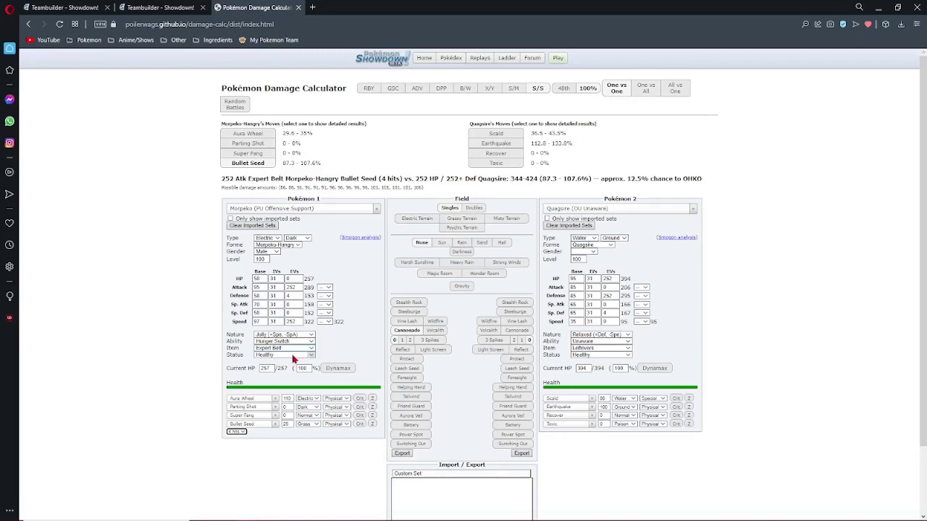
# - Return to the Neodraft teambuilder and look through Morpeko's available moves for the Bullet Seed slot
pyautogui.click(131, 9)
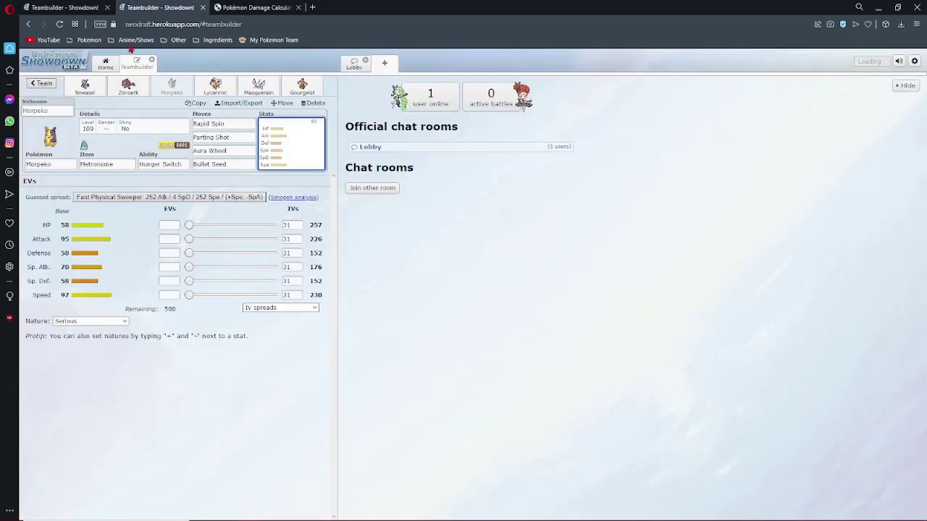
pyautogui.click(205, 164)
pyautogui.scroll(-10, 167, 321)
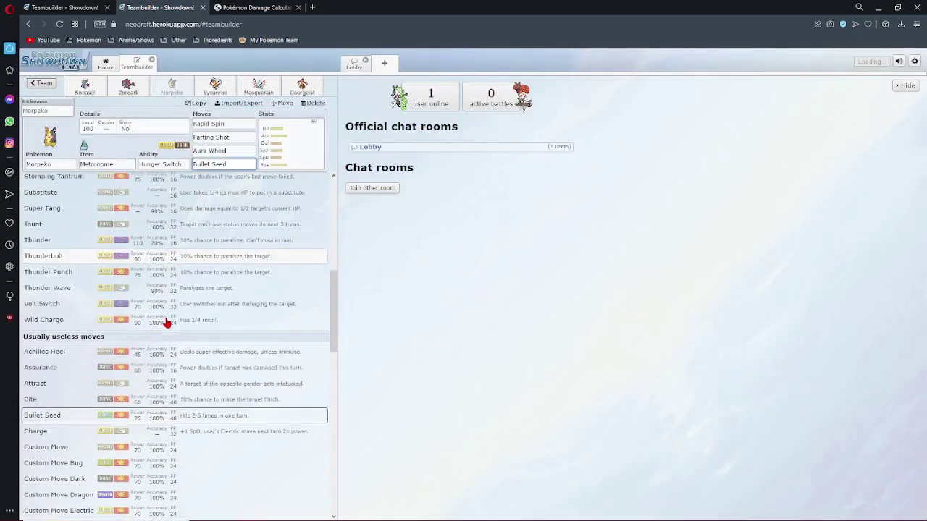
pyautogui.scroll(-5, 165, 321)
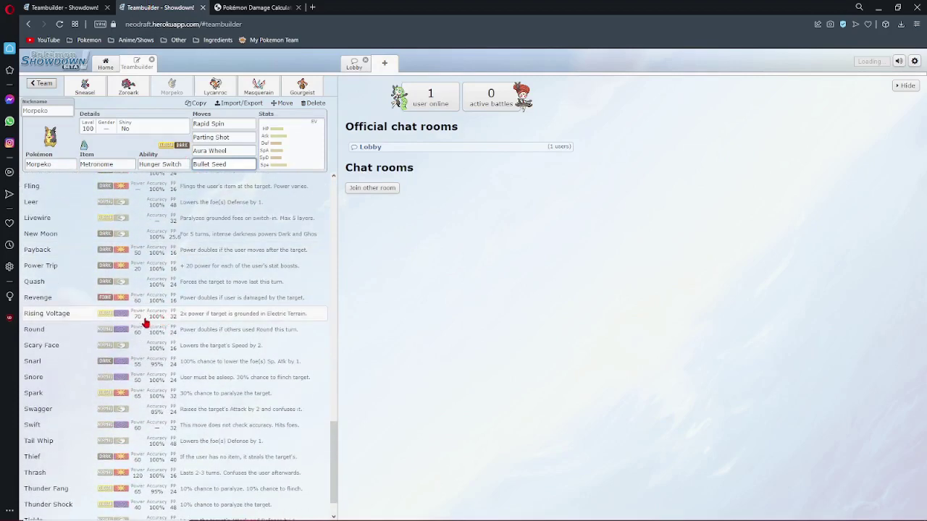
pyautogui.scroll(-1, 145, 322)
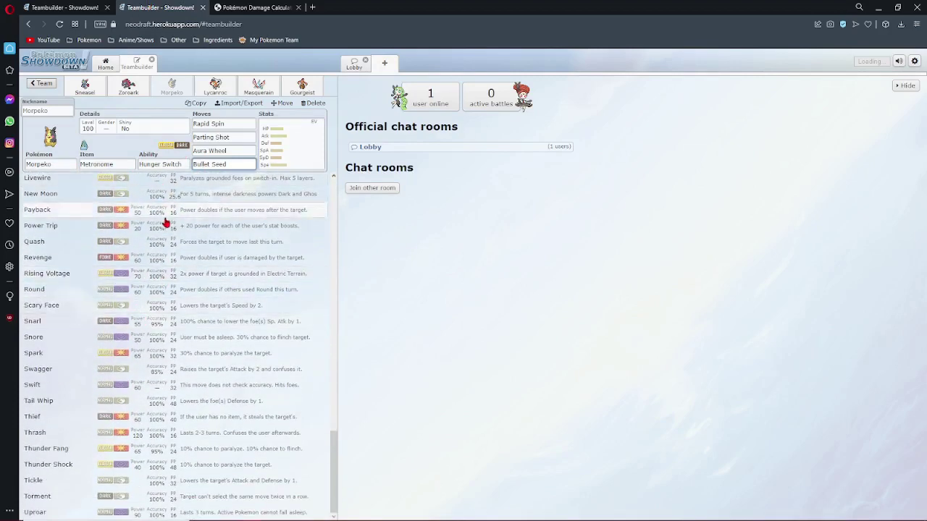
pyautogui.scroll(6, 169, 239)
# - Switch to the official Showdown teambuilder and search Morpeko's moves for "bulle" to check that Bullet Seed is legal
pyautogui.click(89, 6)
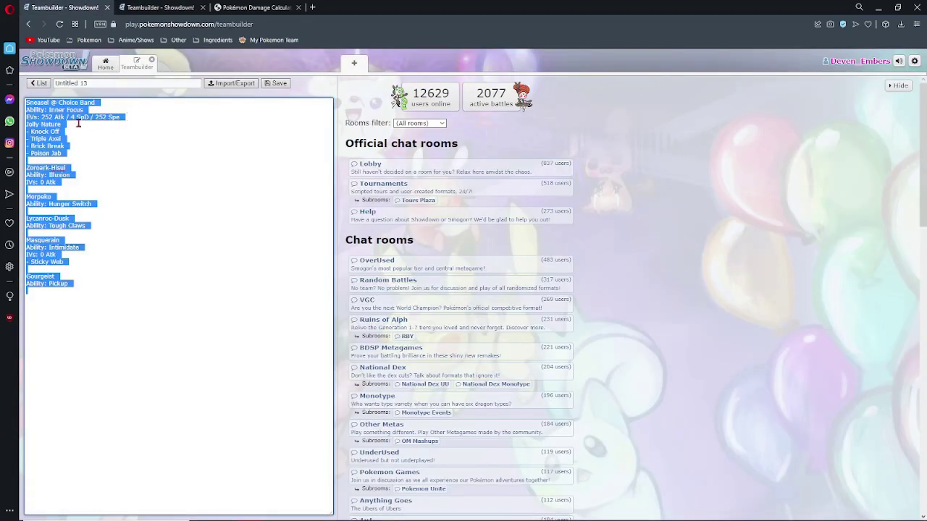
pyautogui.click(44, 90)
pyautogui.click(222, 331)
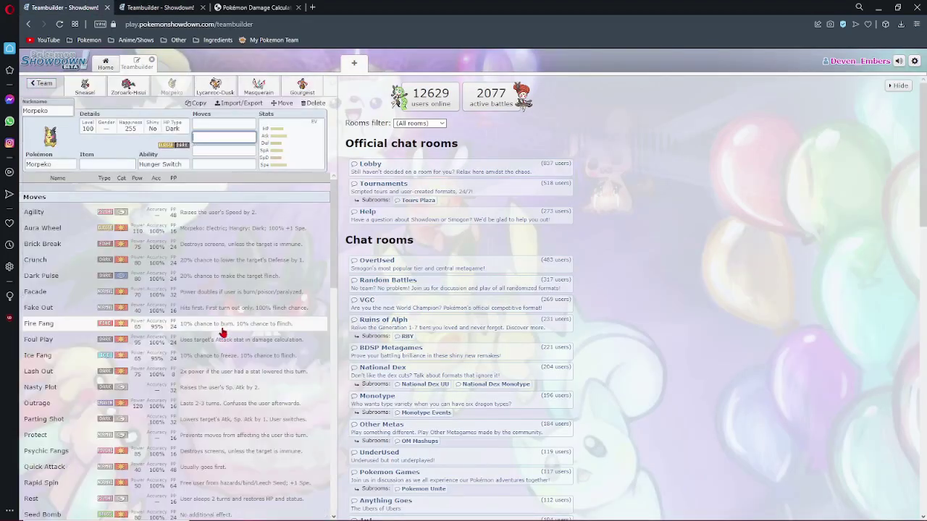
pyautogui.write('bulle')
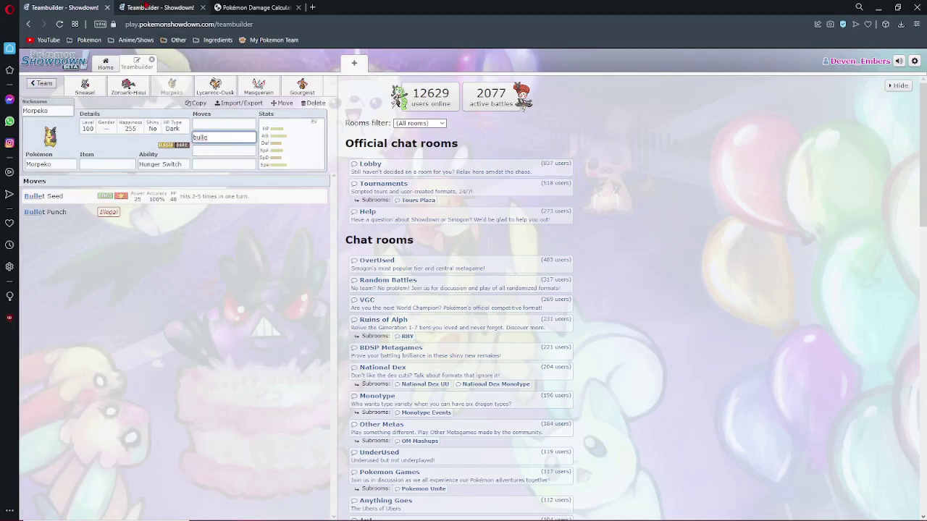
# - Back in the Neodraft teambuilder, try to replace Morpeko's item with Expert Belt
pyautogui.click(145, 6)
pyautogui.click(134, 163)
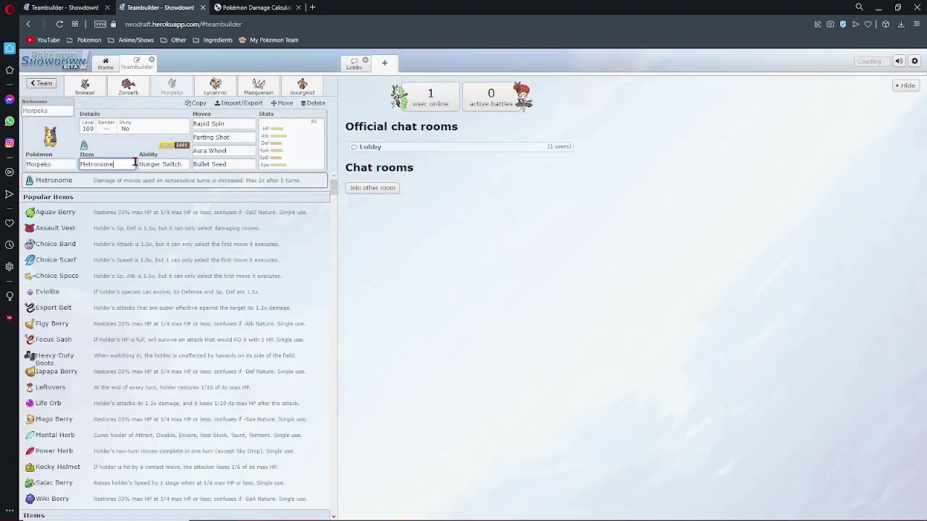
pyautogui.hotkey('ctrl', 'a')
pyautogui.write('exper')
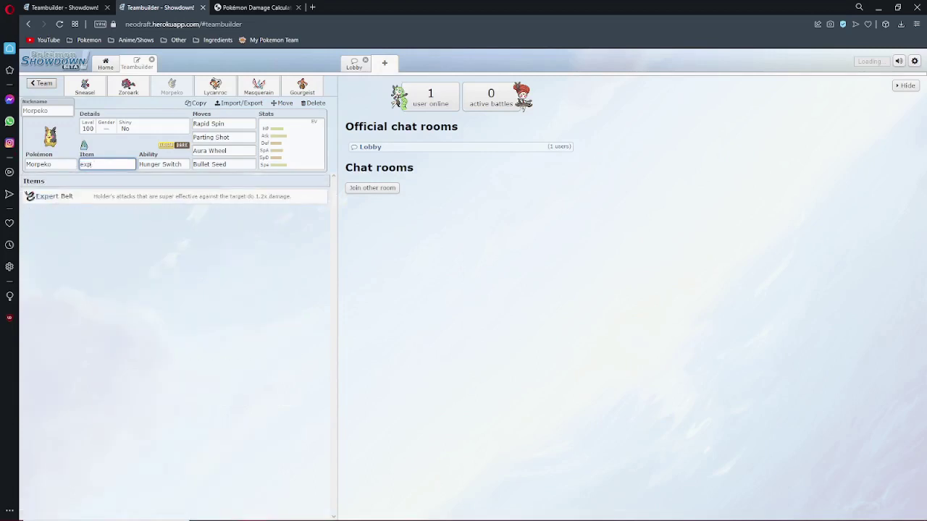
pyautogui.press('BackSpace')
pyautogui.press('BackSpace')
pyautogui.press('BackSpace')
pyautogui.press('BackSpace')
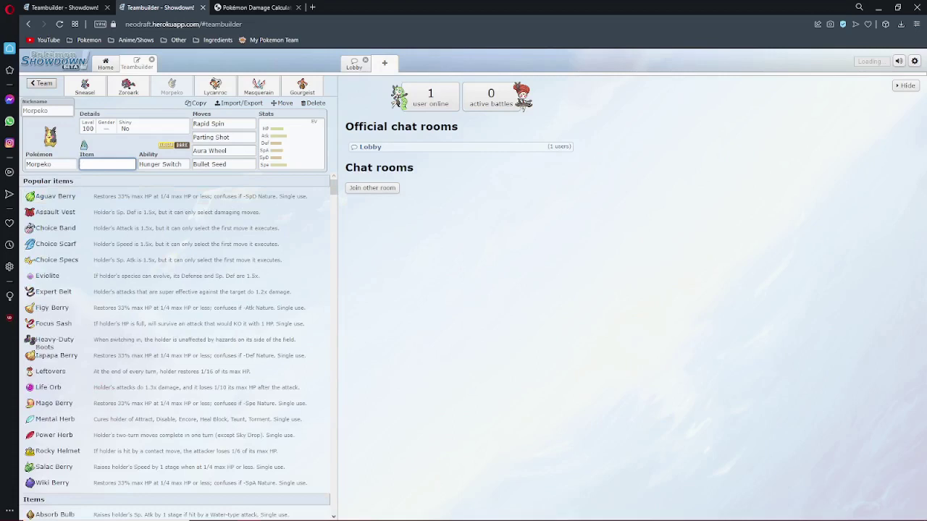
# - Set Morpeko's item to Metronome
pyautogui.write('metro')
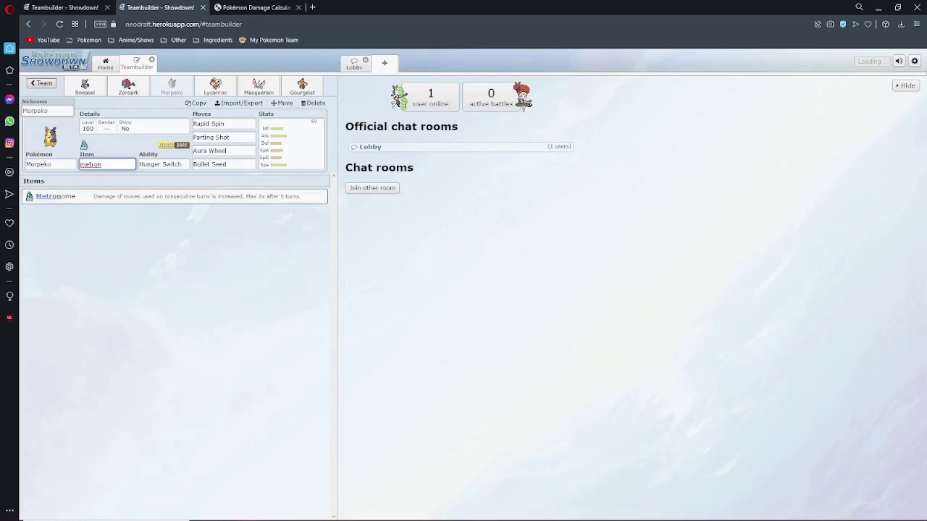
pyautogui.write('n')
pyautogui.press('Return')
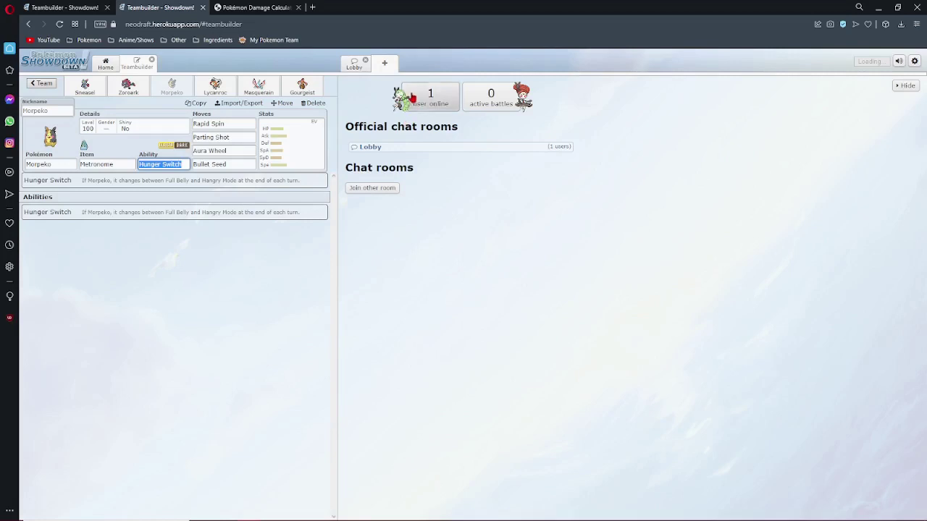
# - Review the team members' sets, including Morpeko's Aura Wheel, Lycanroc-Dusk's ability and Sneasel's set
pyautogui.click(208, 151)
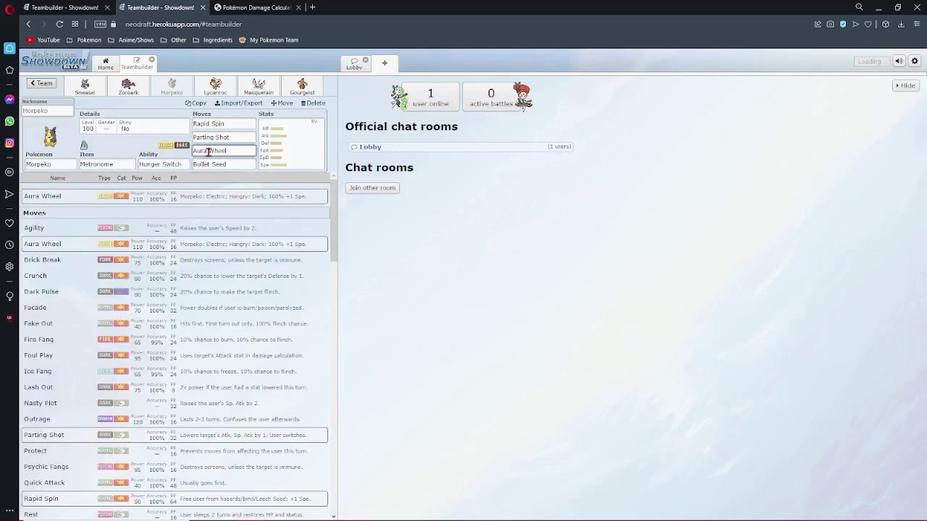
pyautogui.click(215, 87)
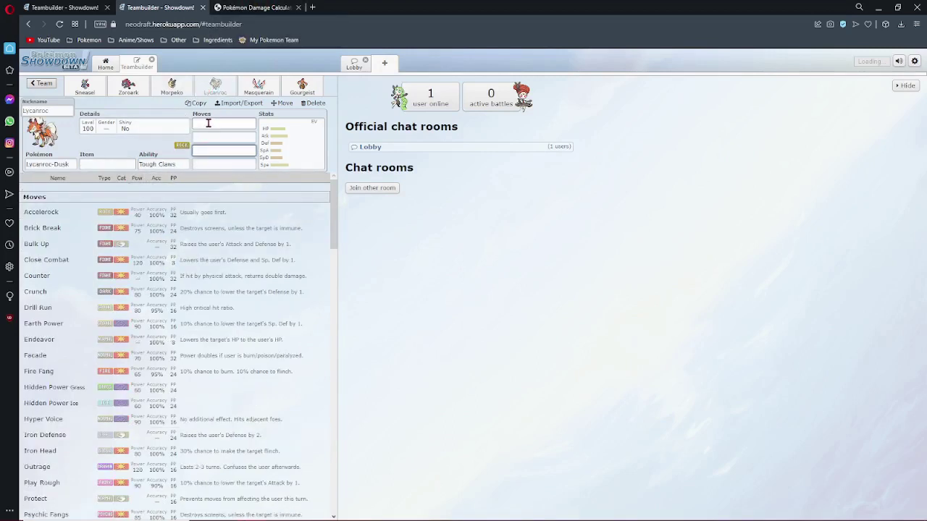
pyautogui.click(258, 87)
pyautogui.click(216, 87)
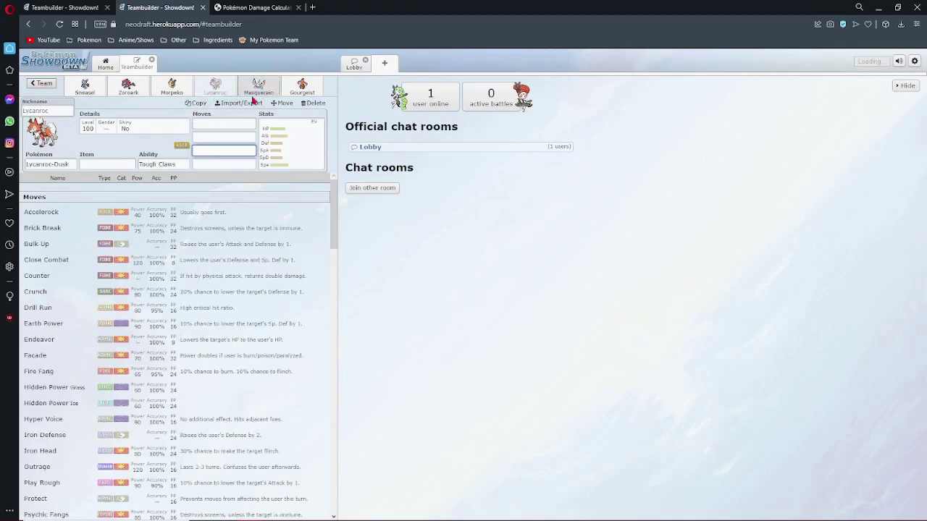
pyautogui.click(166, 161)
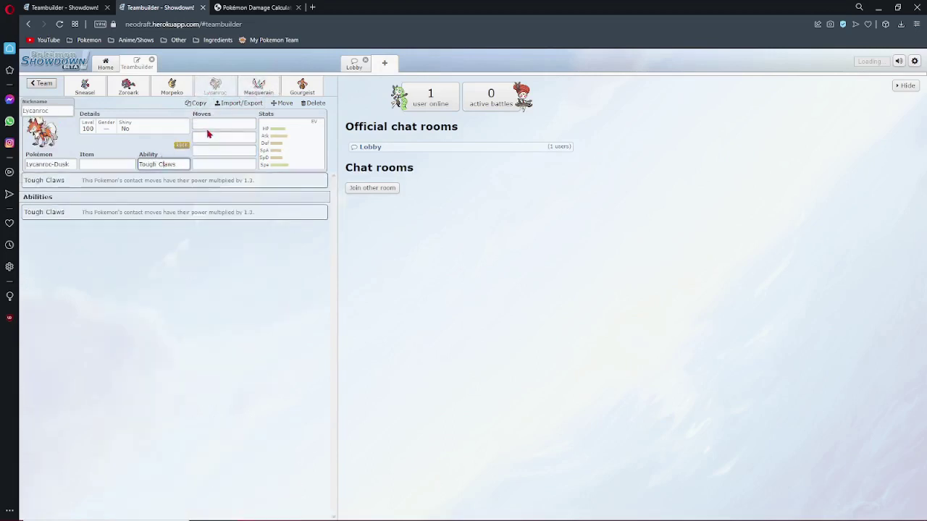
pyautogui.click(100, 86)
pyautogui.click(129, 87)
pyautogui.click(168, 87)
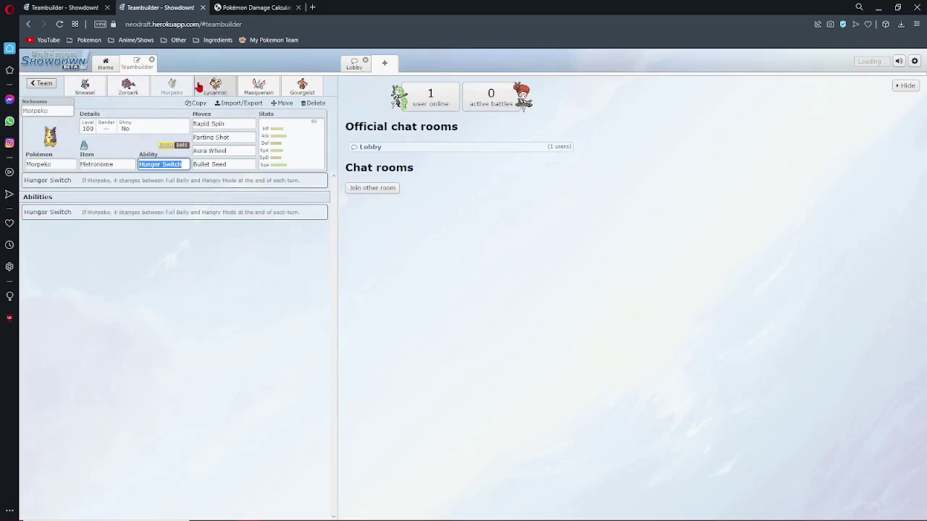
pyautogui.click(206, 87)
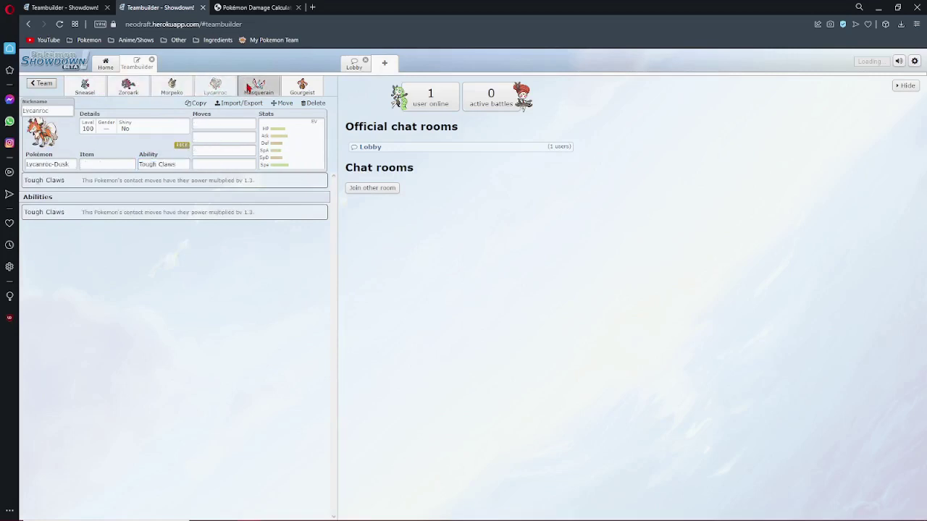
pyautogui.click(248, 87)
pyautogui.click(115, 92)
pyautogui.click(68, 93)
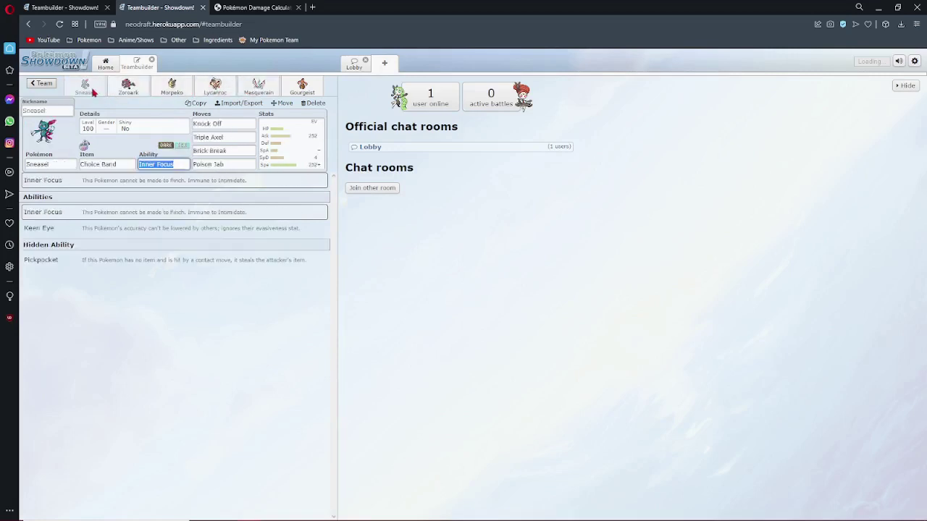
# - Open Lycanroc-Dusk's set, look through its available moves and set its item to Choice Scarf
pyautogui.click(202, 85)
pyautogui.click(222, 124)
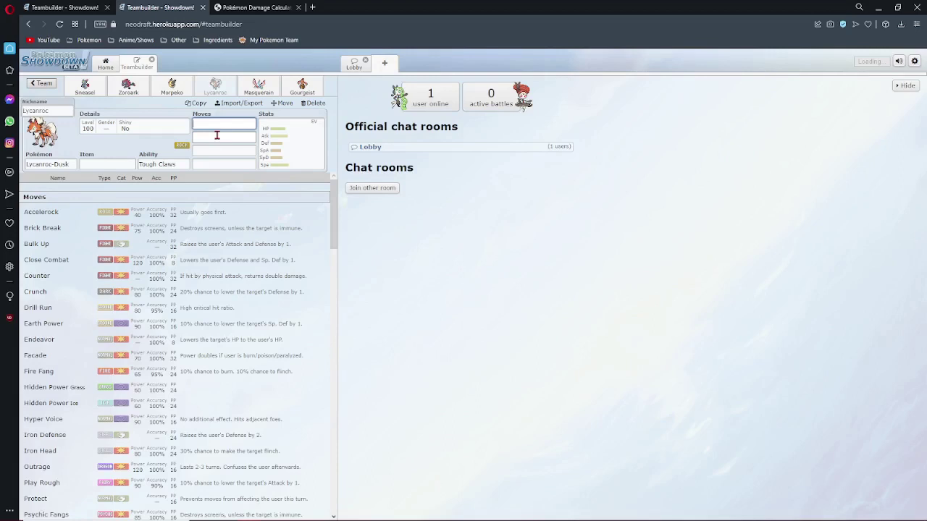
pyautogui.scroll(-2, 139, 367)
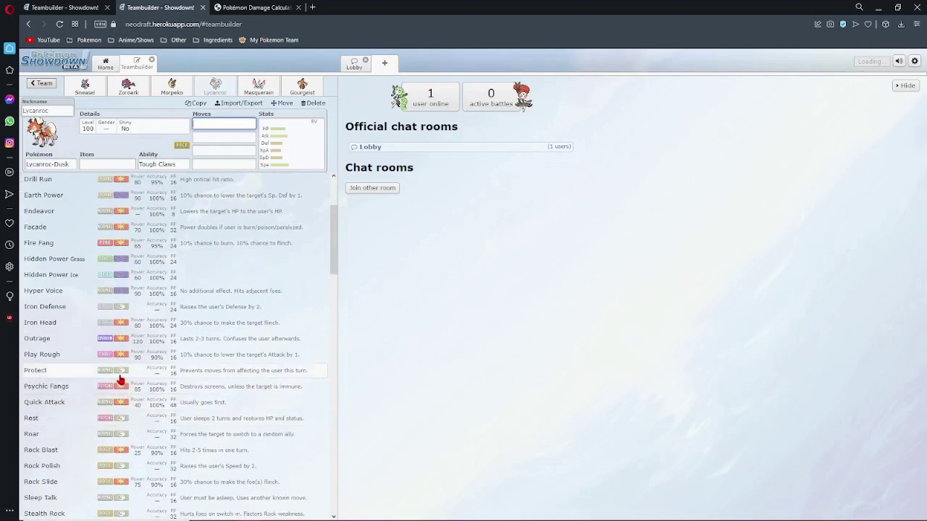
pyautogui.click(306, 128)
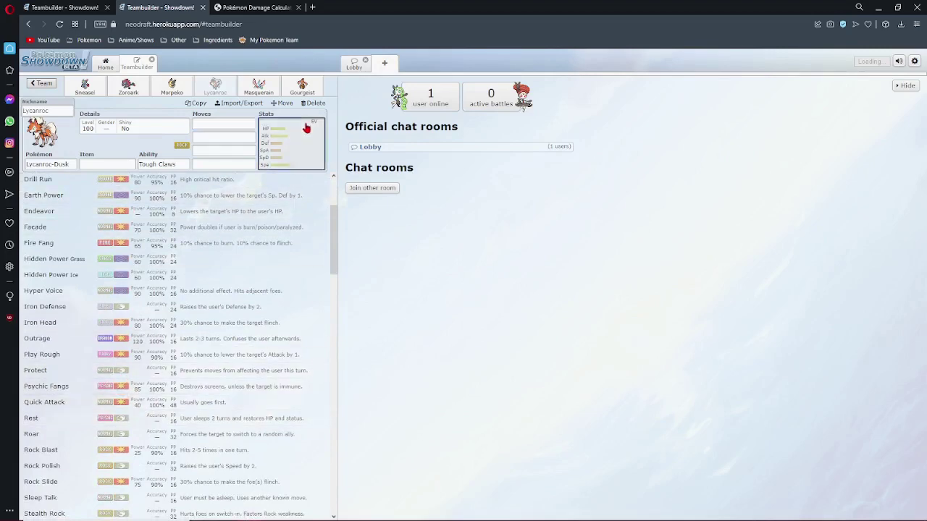
pyautogui.click(237, 7)
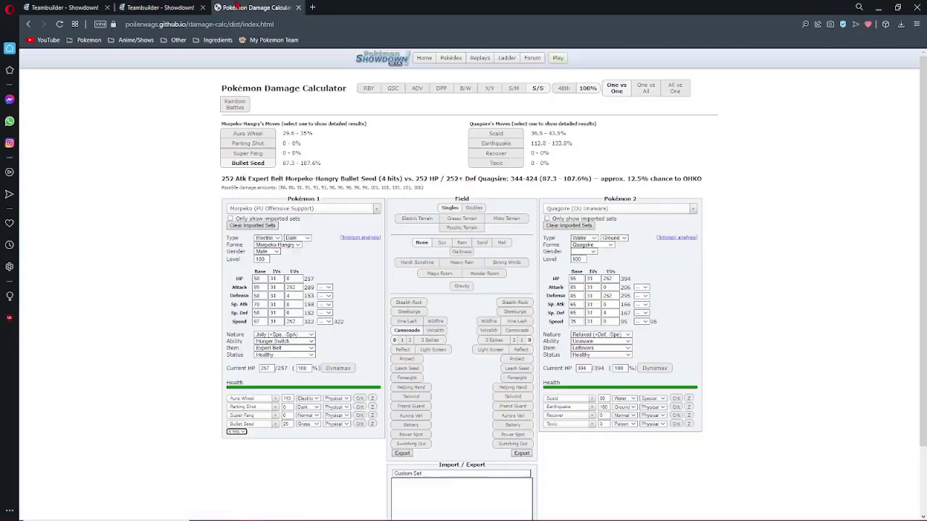
pyautogui.click(159, 7)
pyautogui.click(221, 125)
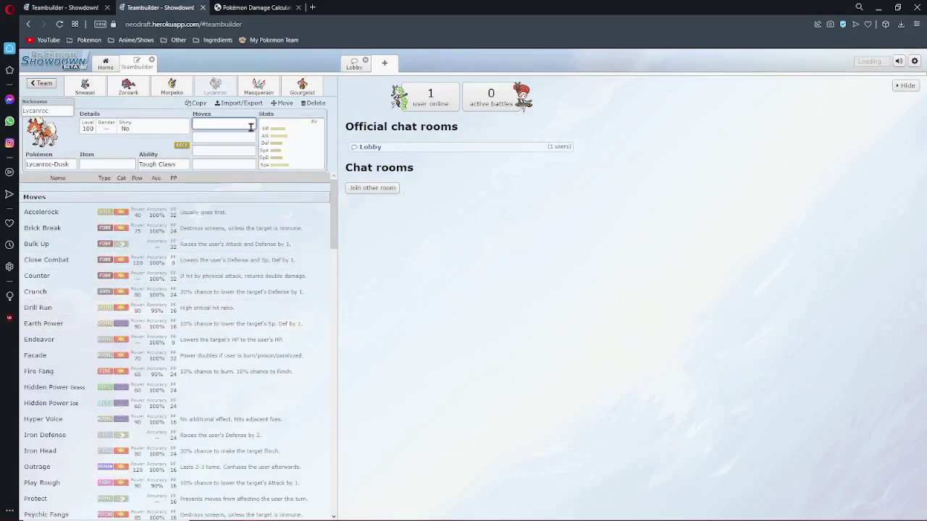
pyautogui.click(116, 165)
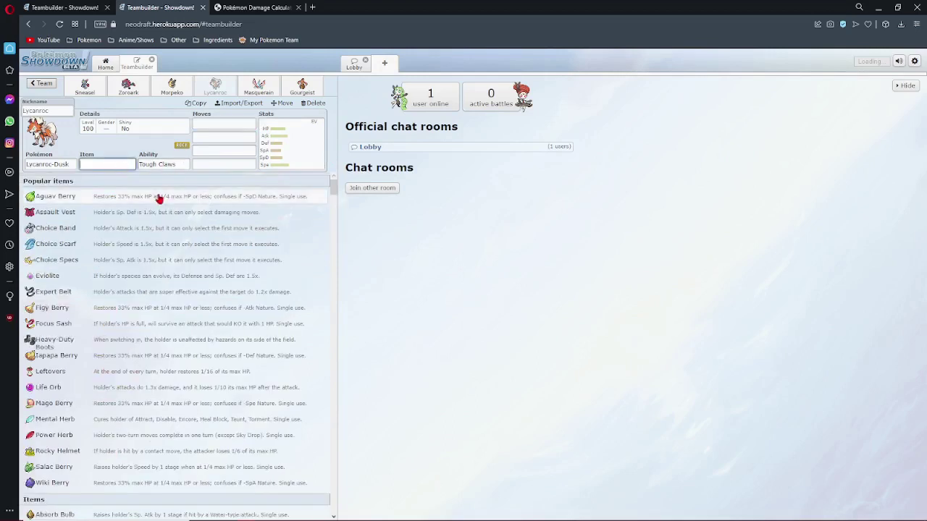
pyautogui.click(101, 246)
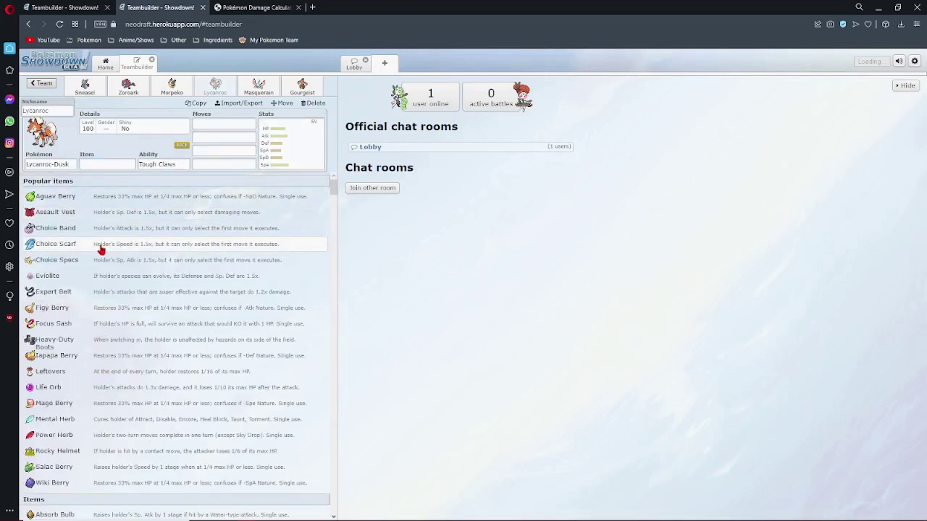
# - Give Lycanroc-Dusk Stone Edge and Drill Run as its first two moves
pyautogui.click(234, 123)
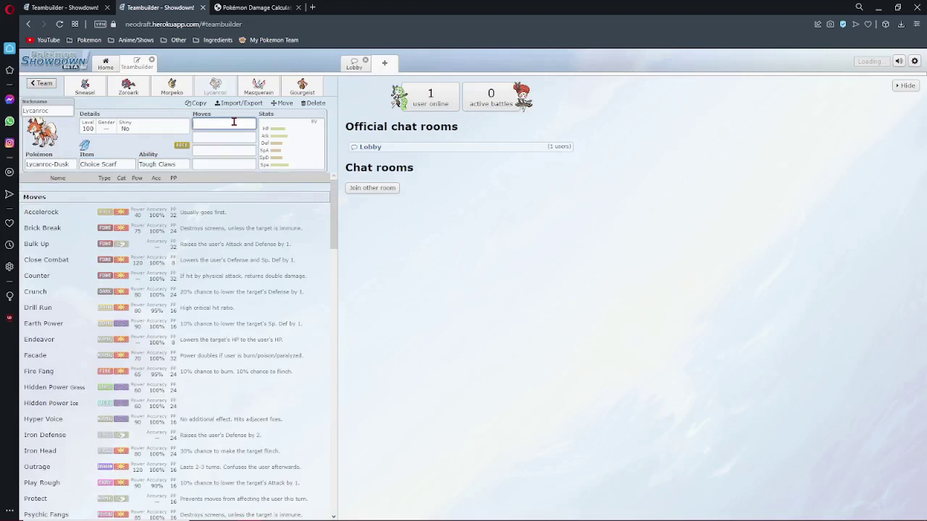
pyautogui.write('stone')
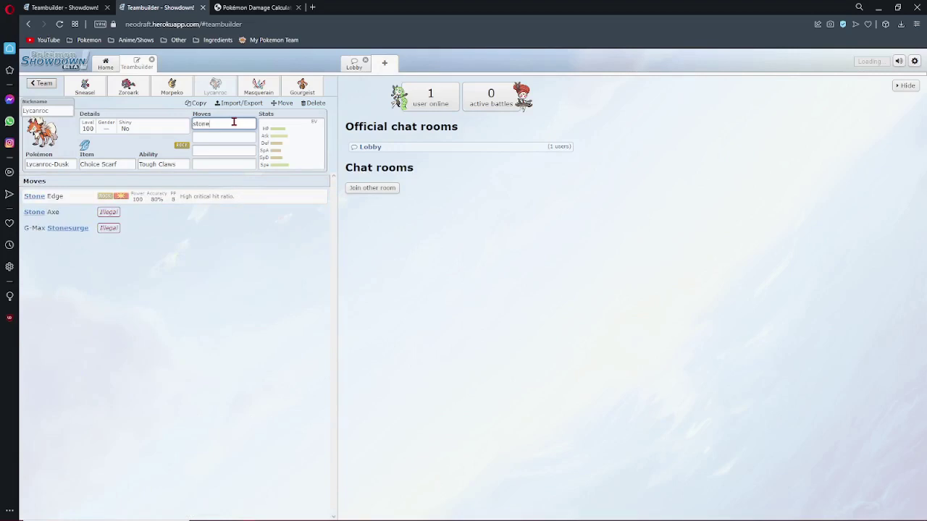
pyautogui.press('Return')
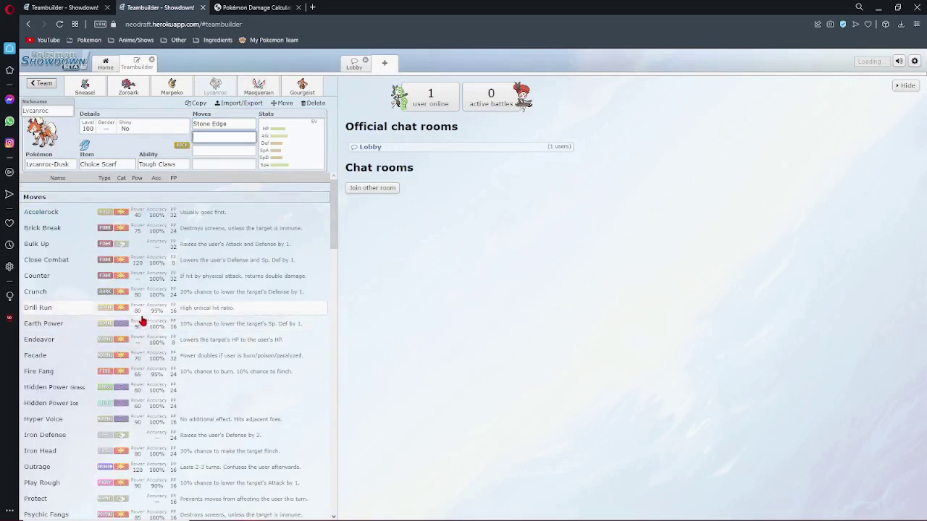
pyautogui.scroll(-2, 143, 320)
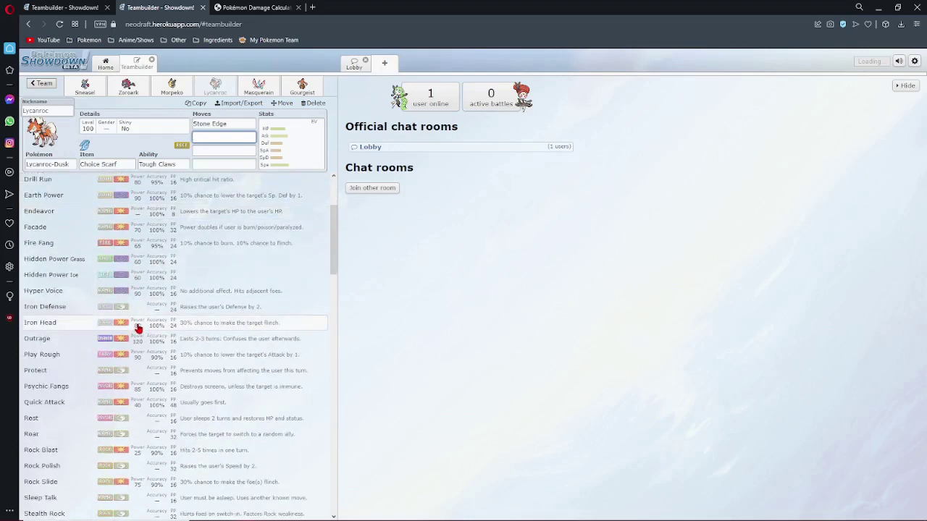
pyautogui.scroll(2, 142, 330)
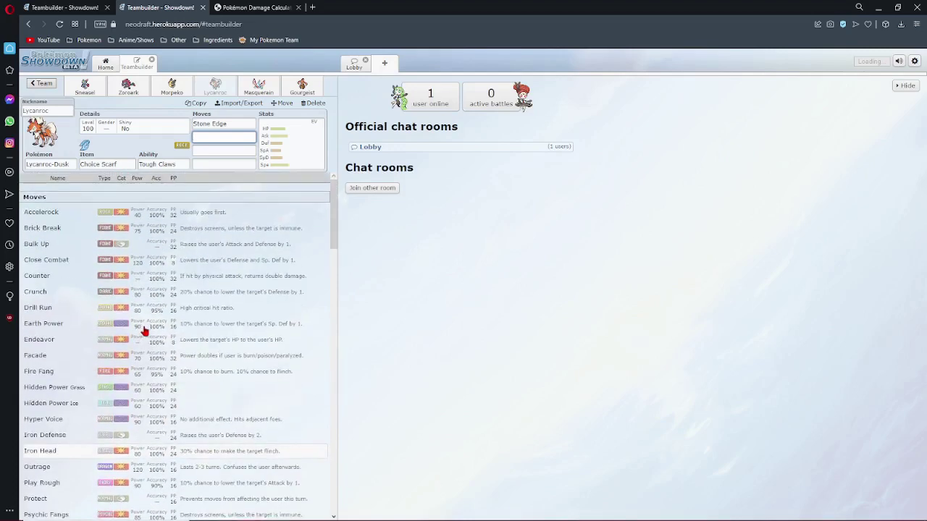
pyautogui.click(94, 313)
# - Fill Lycanroc-Dusk's last two move slots with Close Combat and Crunch
pyautogui.scroll(-2, 94, 319)
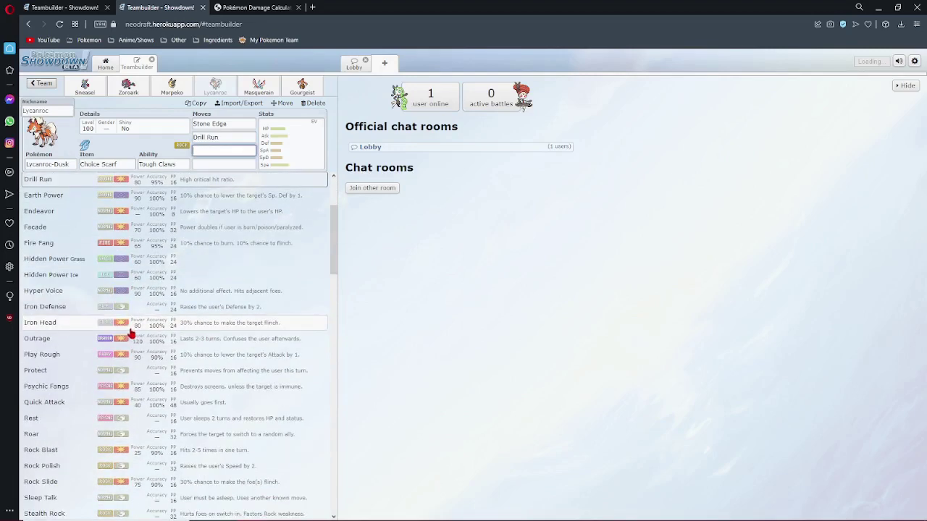
pyautogui.scroll(2, 127, 322)
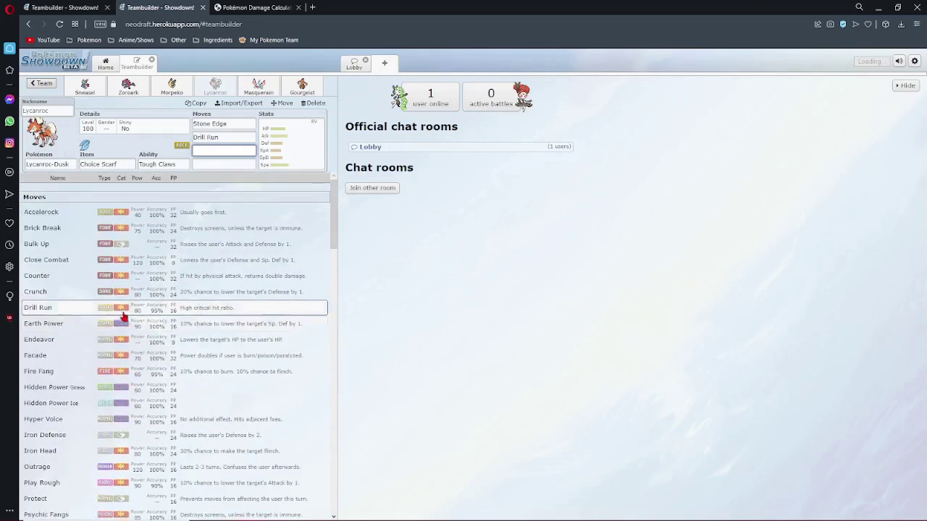
pyautogui.click(64, 261)
pyautogui.scroll(-6, 171, 370)
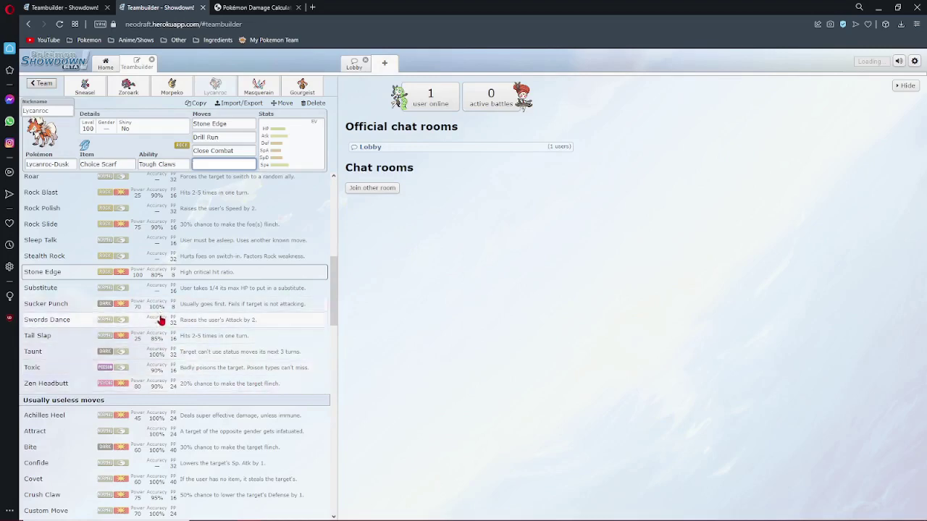
pyautogui.scroll(4, 160, 330)
pyautogui.scroll(3, 157, 339)
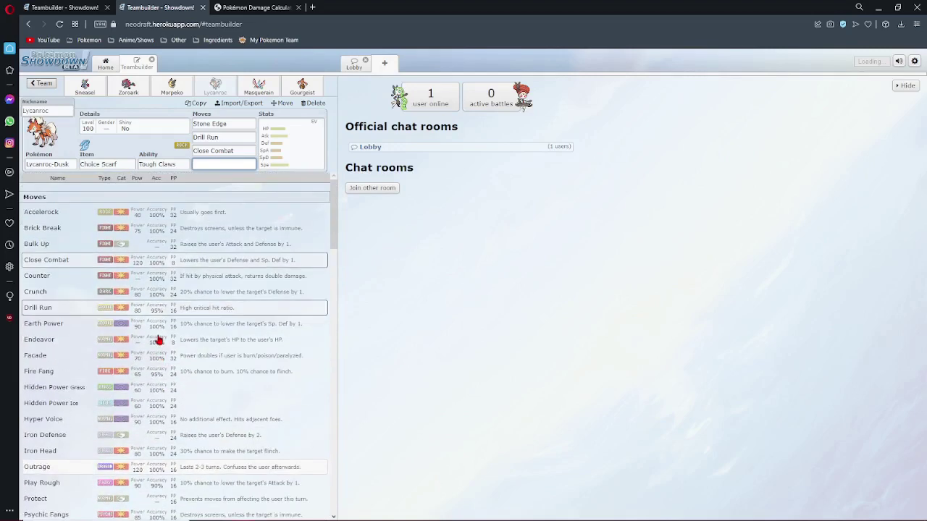
pyautogui.click(110, 301)
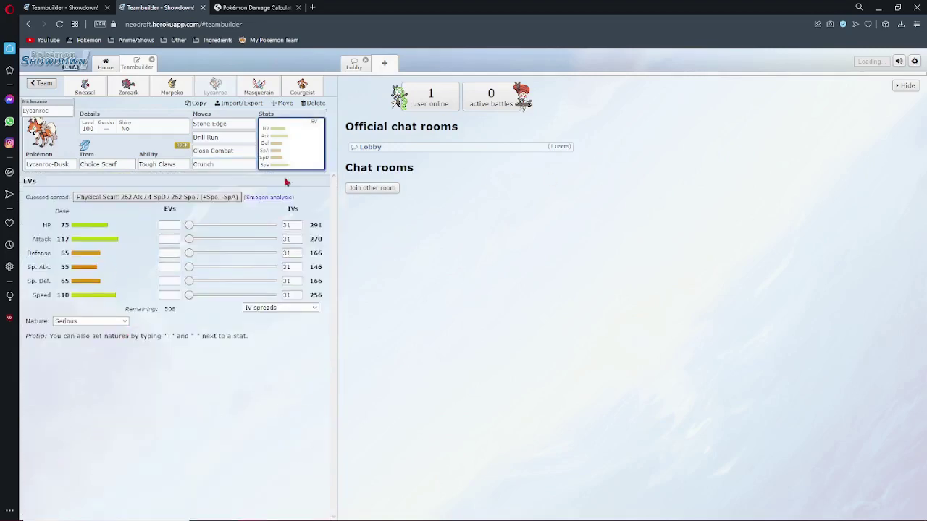
# - Recheck Lycanroc-Dusk's move options and apply the suggested Physical Scarf spread of 252 Atk / 4 SpD / 252 Spe
pyautogui.click(222, 165)
pyautogui.scroll(-2, 145, 301)
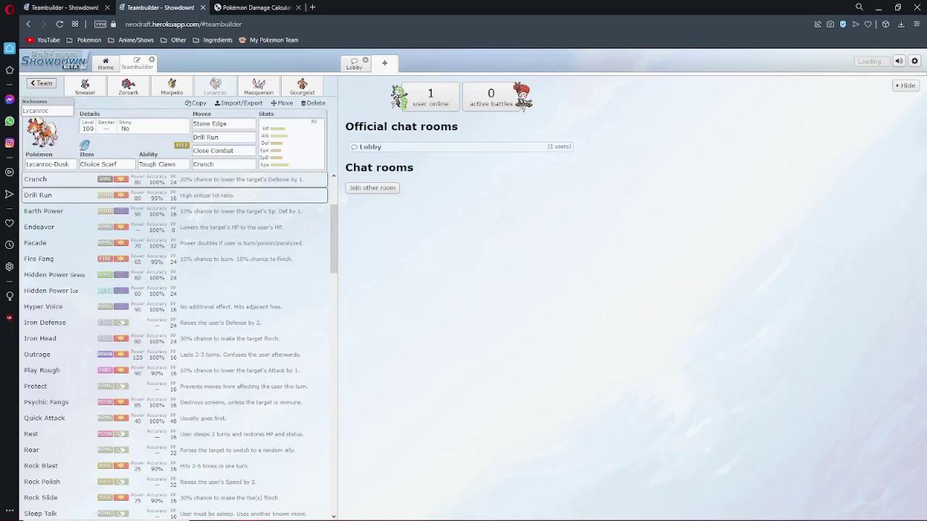
pyautogui.click(290, 163)
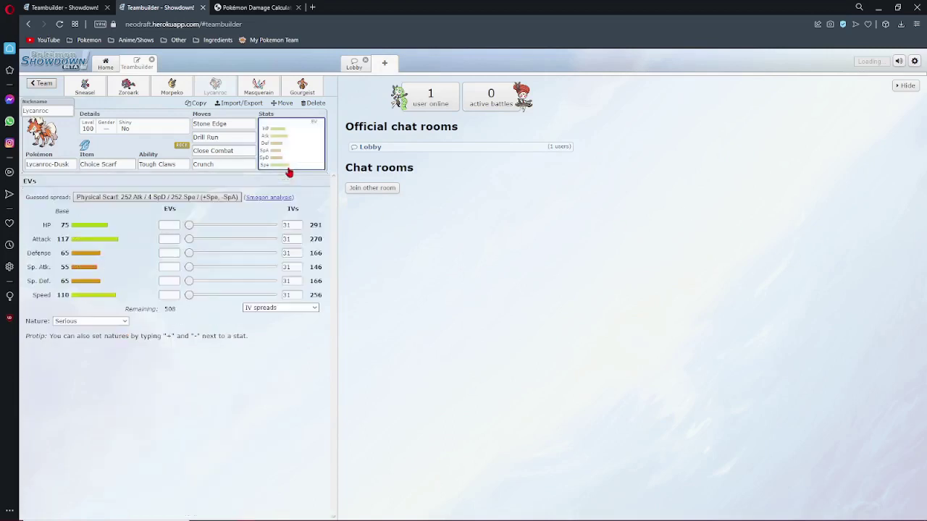
pyautogui.moveTo(161, 216); pyautogui.dragTo(160, 202)
pyautogui.click(161, 200)
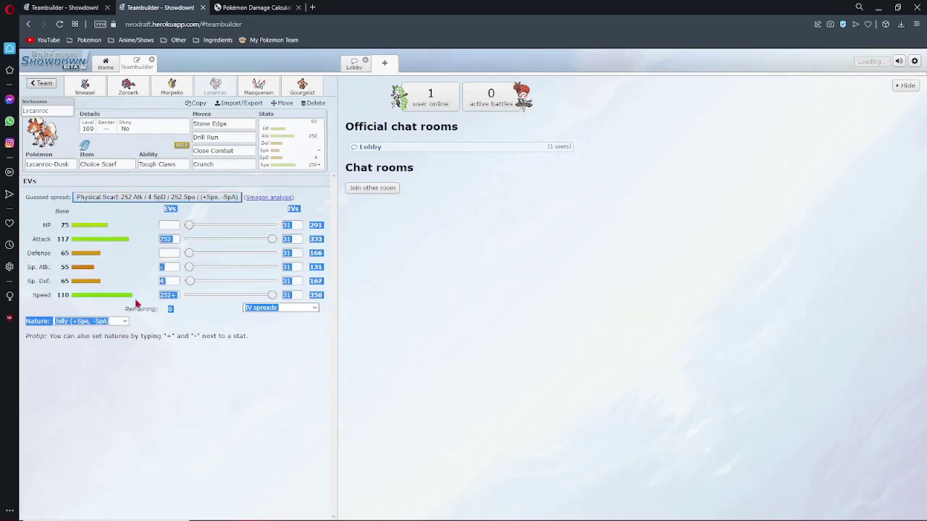
# - Set Lycanroc-Dusk's nature to Adamant (+Atk, -SpA)
pyautogui.click(117, 323)
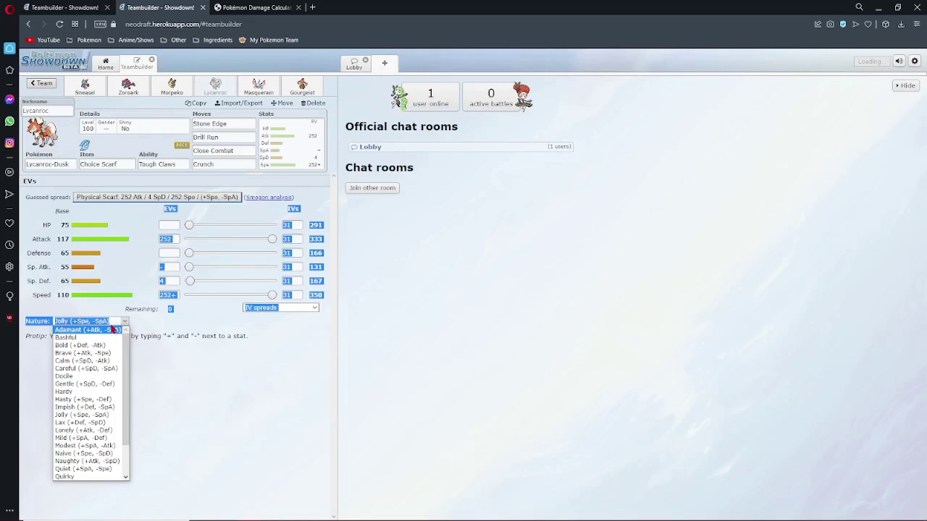
pyautogui.click(113, 329)
pyautogui.click(112, 323)
pyautogui.click(109, 331)
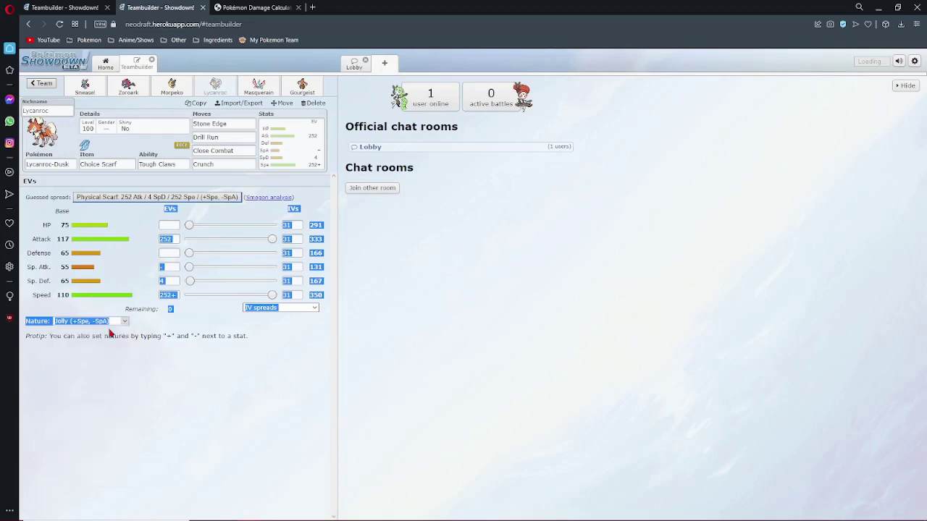
pyautogui.press('a')
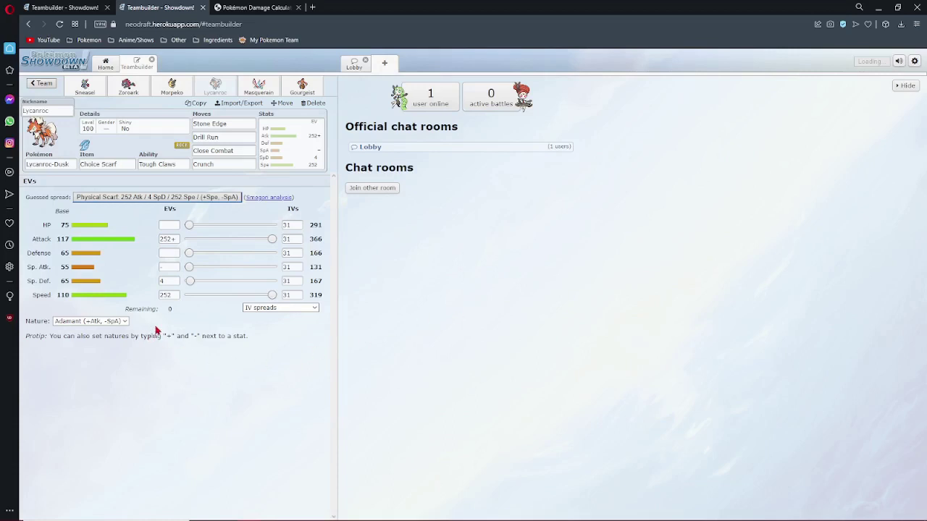
# - Switch to the Pokémon Damage Calculator and load Lycanroc-Dusk's UU Swords Dance set as Pokémon 1 against Quagsire
pyautogui.click(248, 9)
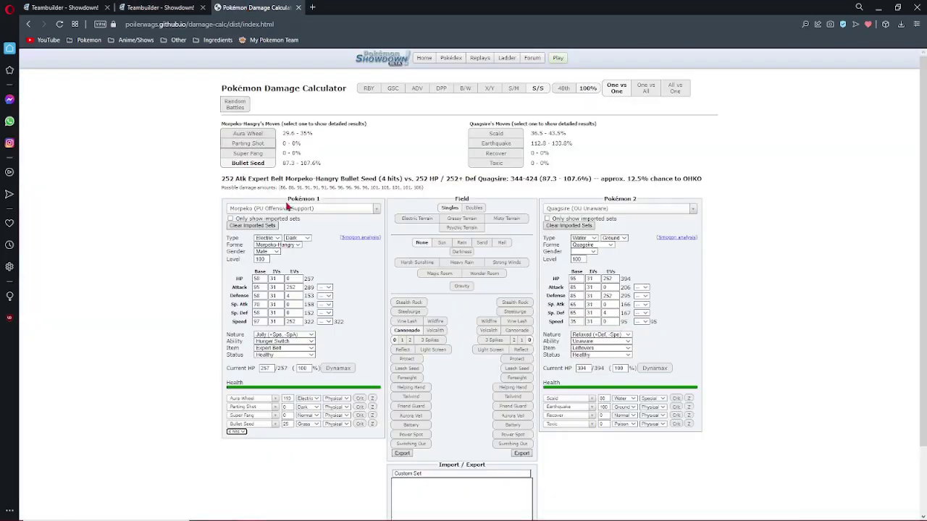
pyautogui.click(300, 208)
pyautogui.write('lycanroc')
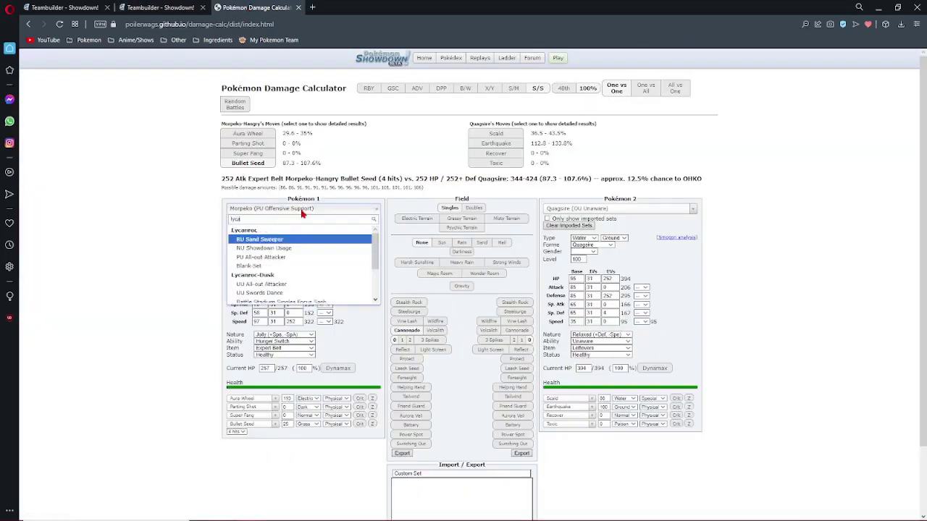
pyautogui.press('Down')
pyautogui.press('Down')
pyautogui.press('Down')
pyautogui.press('Down')
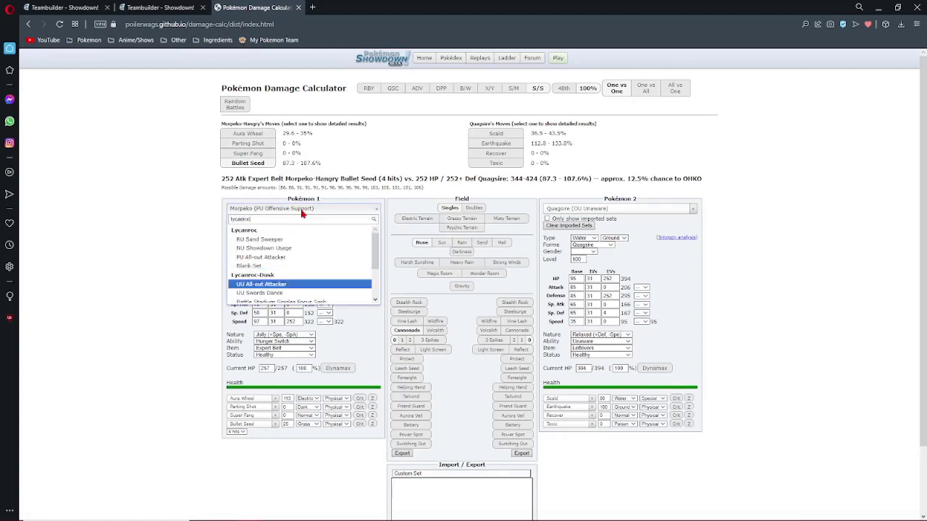
pyautogui.press('Return')
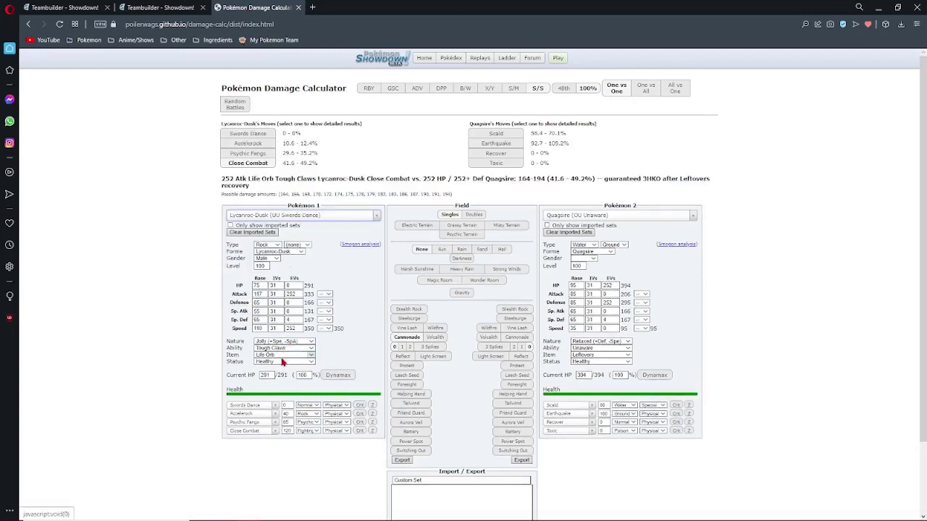
# - Set Lycanroc-Dusk's item to Choice Band in the damage calculation
pyautogui.click(285, 355)
pyautogui.write('sc')
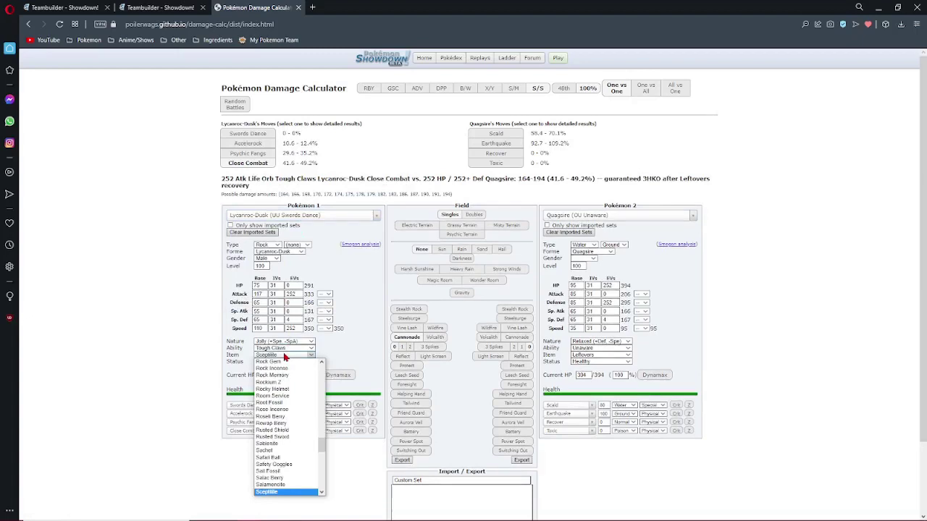
pyautogui.write('cho')
pyautogui.press('Return')
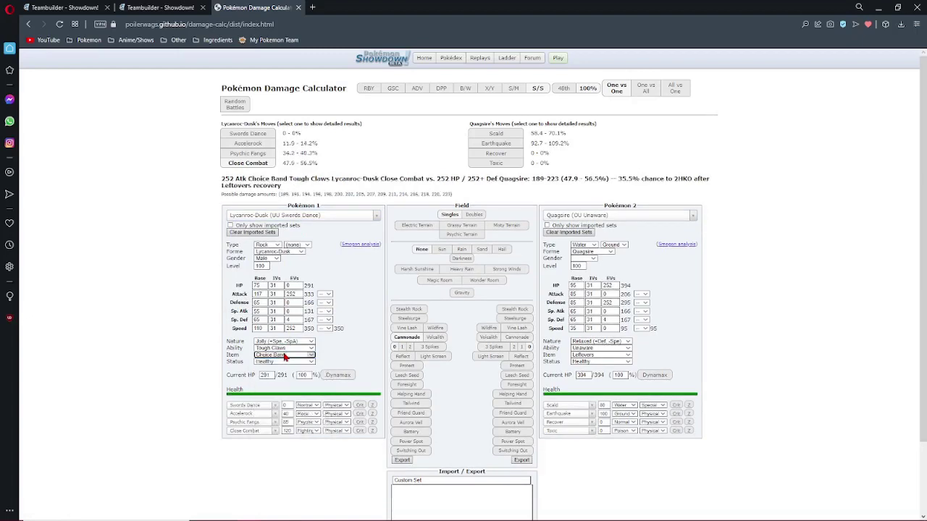
# - Set Lycanroc-Dusk's item to Choice Scarf and its nature to Adamant (+Atk, -SpA) in the damage calculation
pyautogui.click(284, 355)
pyautogui.click(290, 355)
pyautogui.click(302, 356)
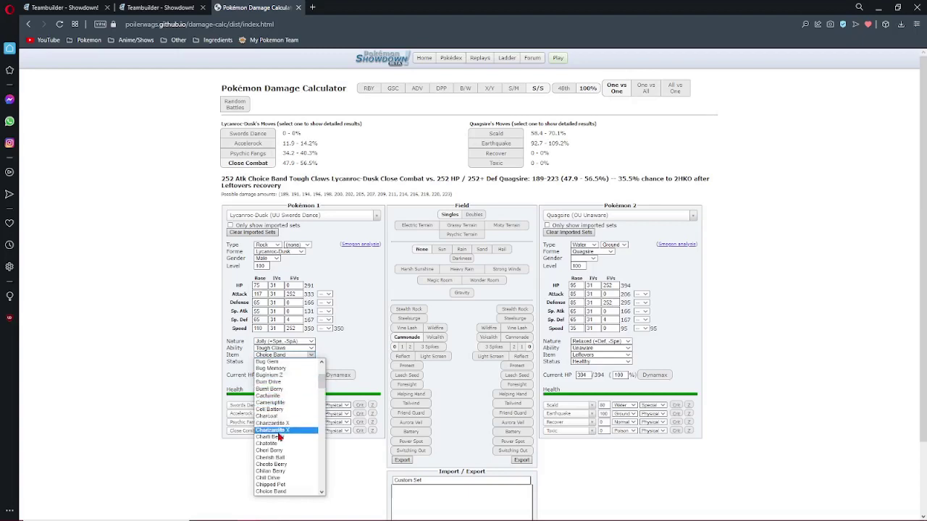
pyautogui.scroll(-3, 283, 495)
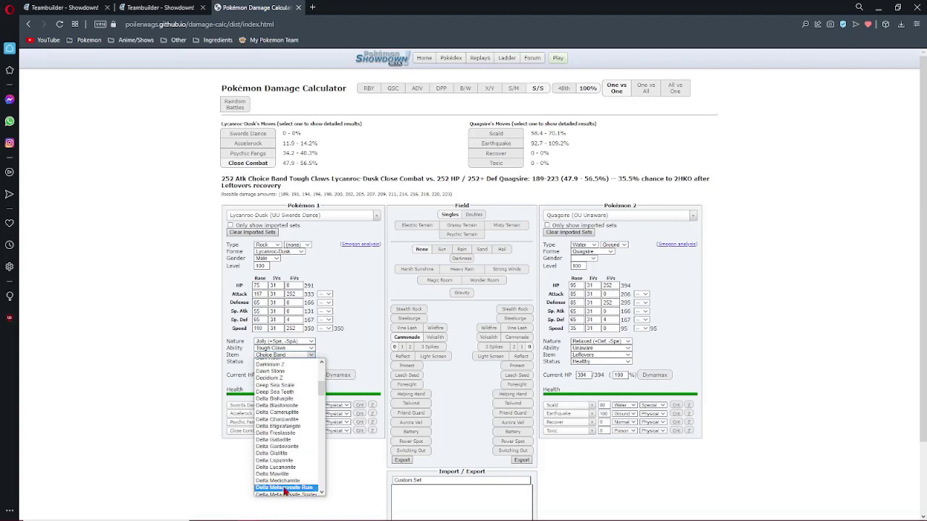
pyautogui.scroll(2, 317, 404)
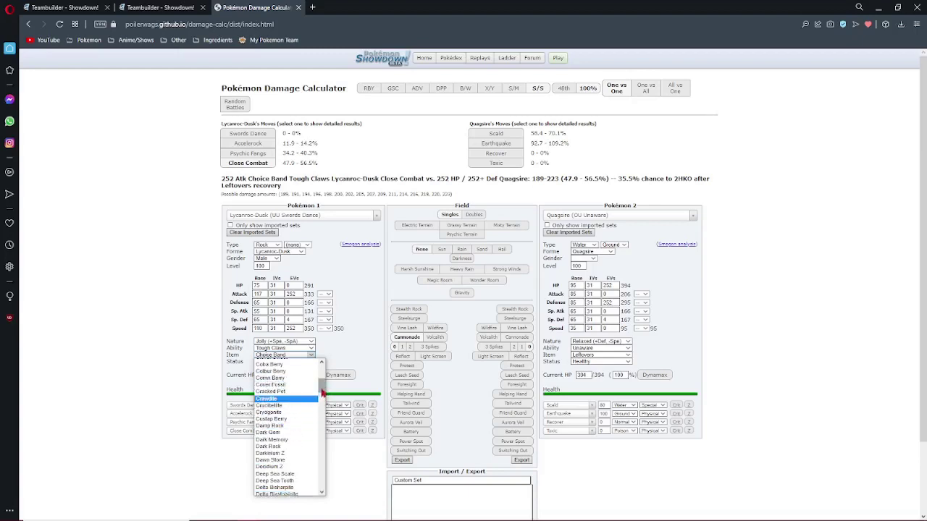
pyautogui.scroll(2, 323, 391)
pyautogui.scroll(3, 323, 391)
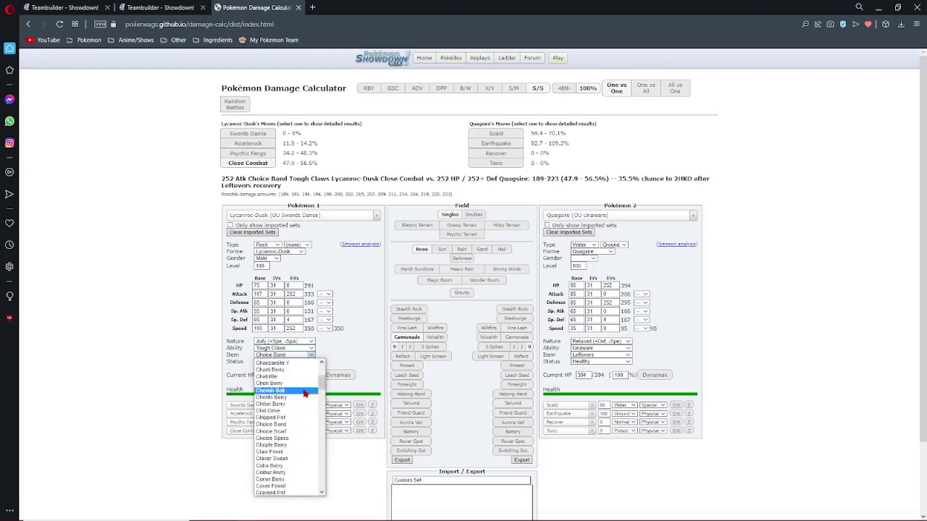
pyautogui.scroll(5, 322, 394)
pyautogui.scroll(-6, 323, 394)
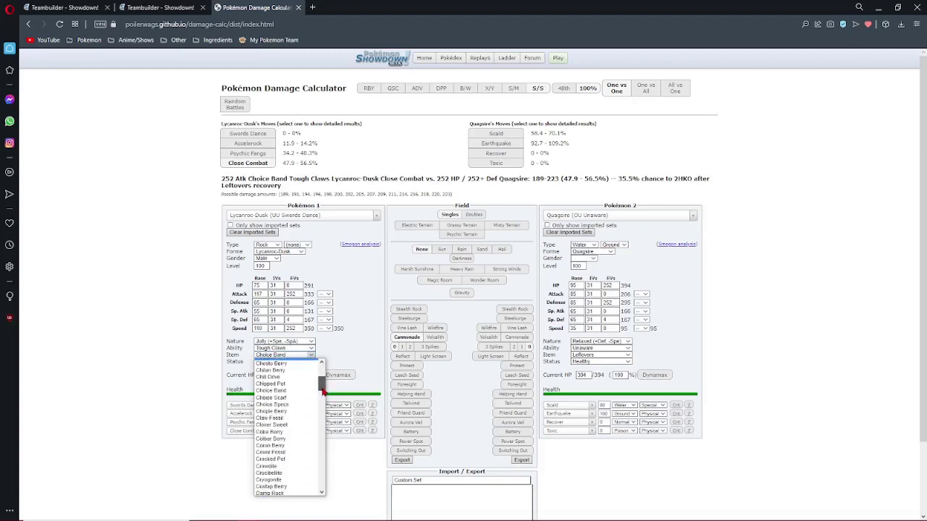
pyautogui.scroll(1, 323, 391)
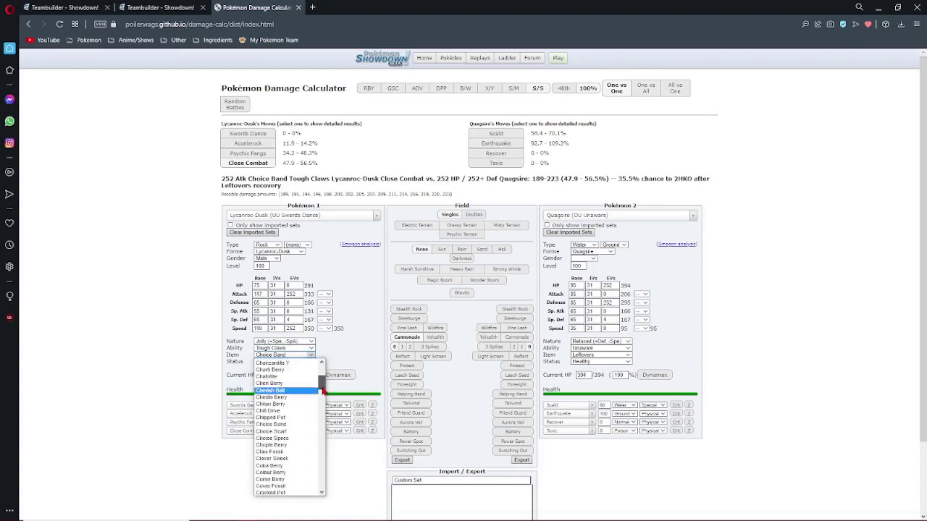
pyautogui.scroll(-3, 291, 362)
pyautogui.click(291, 360)
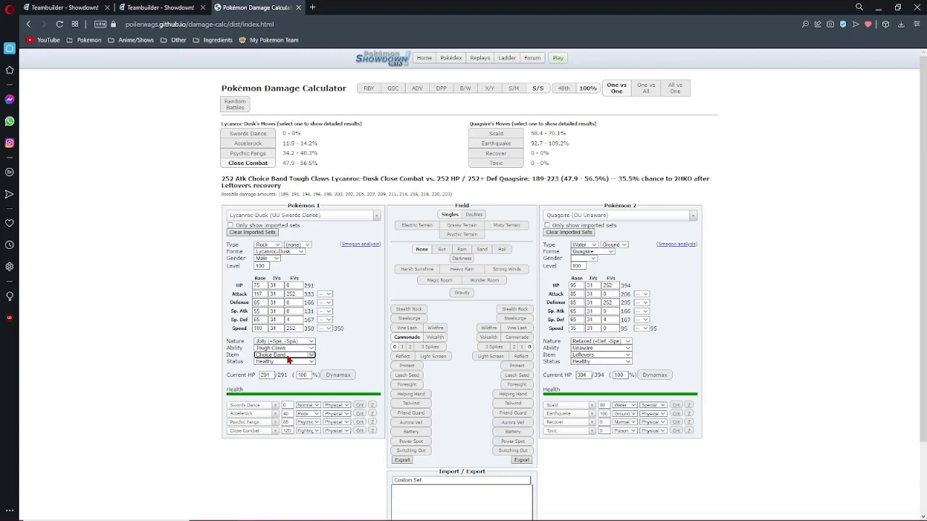
pyautogui.click(358, 345)
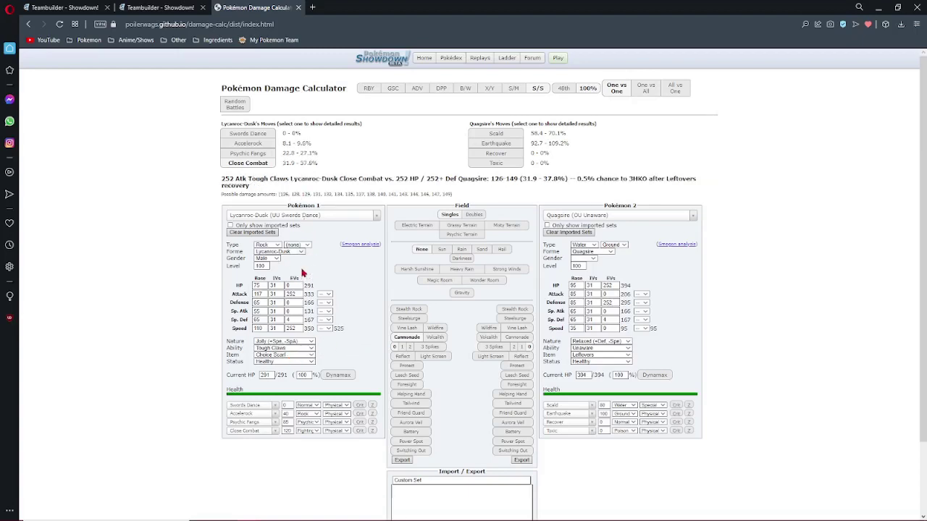
pyautogui.click(293, 343)
pyautogui.click(279, 350)
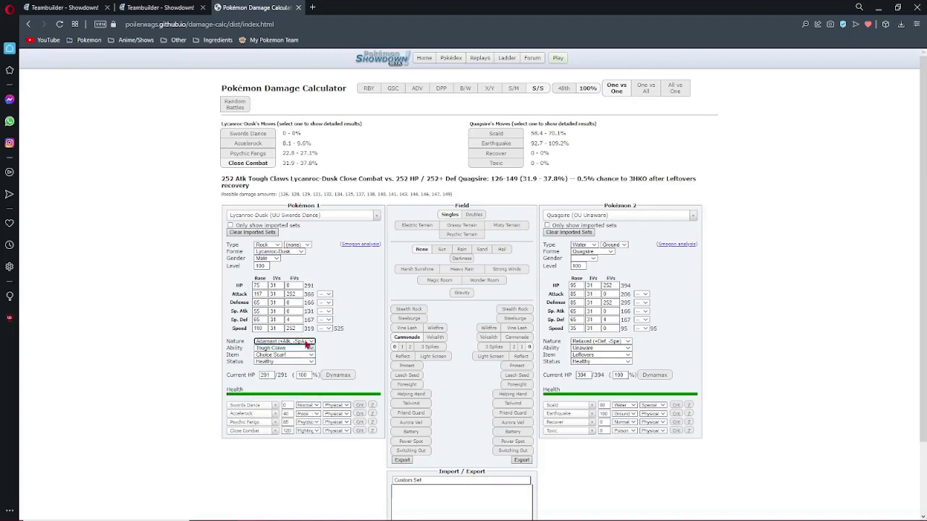
# - Load Urshifu's Uber Choice Scarf set as Pokémon 2 in place of Quagsire
pyautogui.click(617, 216)
pyautogui.write('urshi')
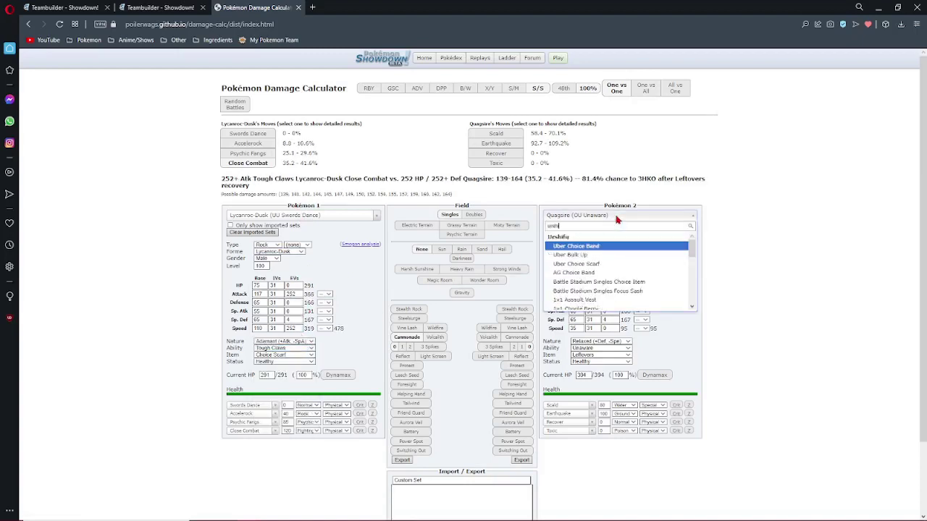
pyautogui.press('Down')
pyautogui.press('Down')
pyautogui.press('Return')
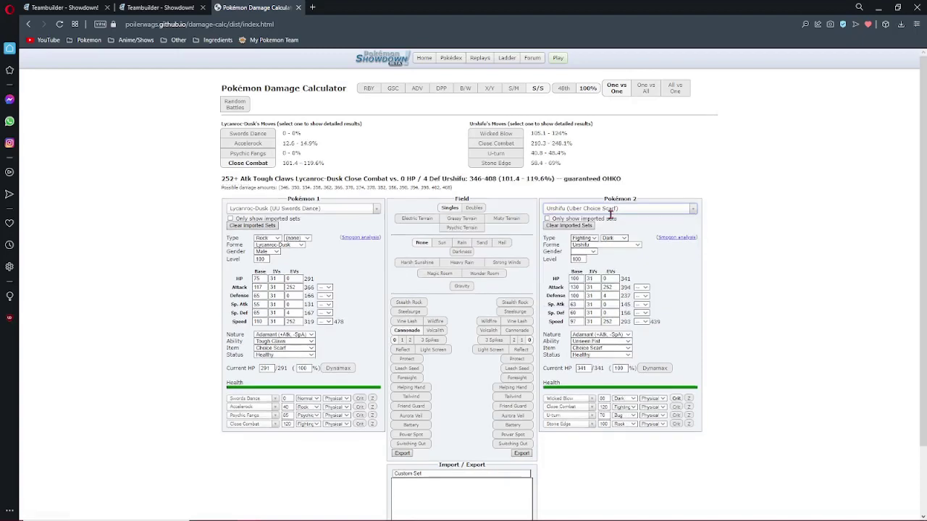
# - Set Urshifu's nature to Jolly (+Spe, -SpA) with 252 Speed EVs
pyautogui.click(617, 324)
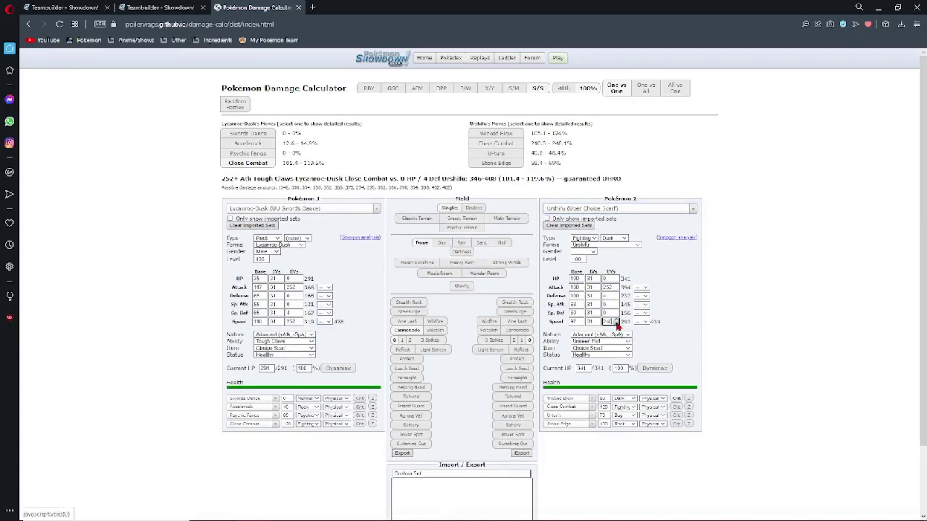
pyautogui.click(618, 319)
pyautogui.click(601, 334)
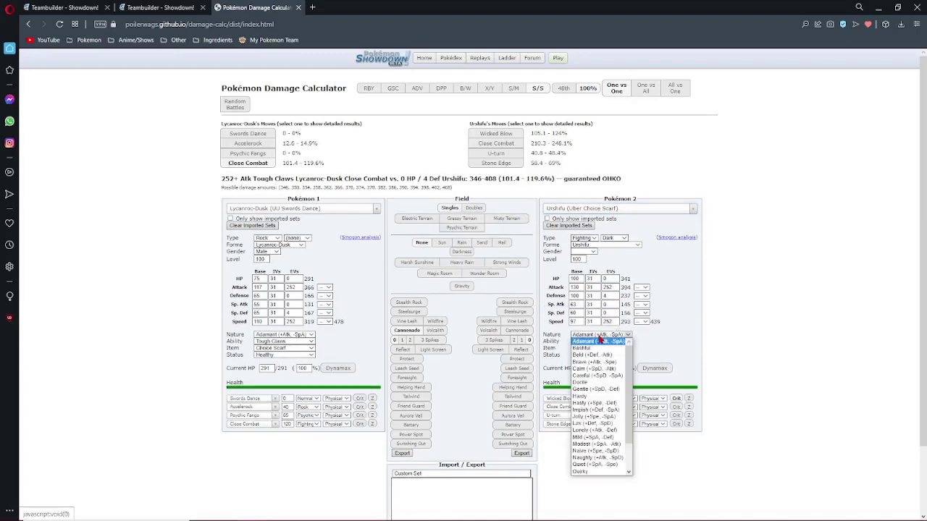
pyautogui.click(590, 419)
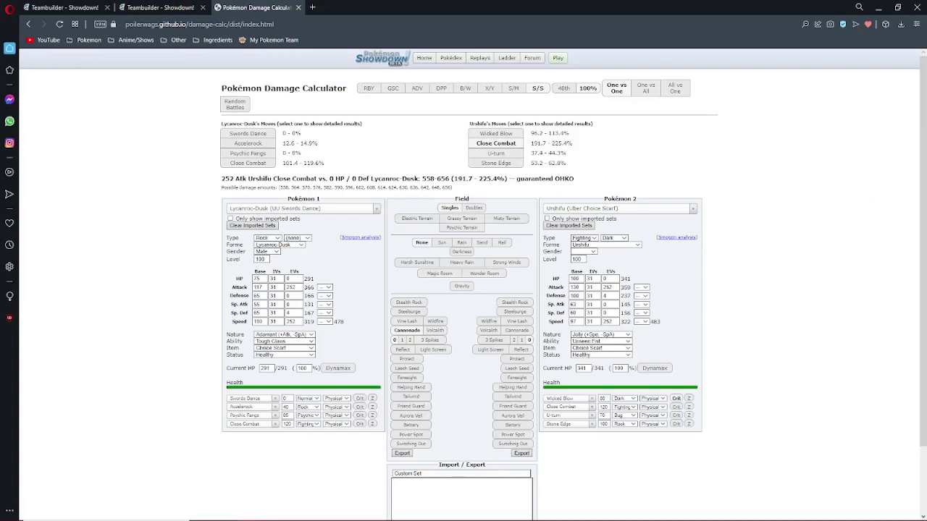
# - Switch to the Teambuilder and open the options for Masquerain's second move
pyautogui.click(174, 6)
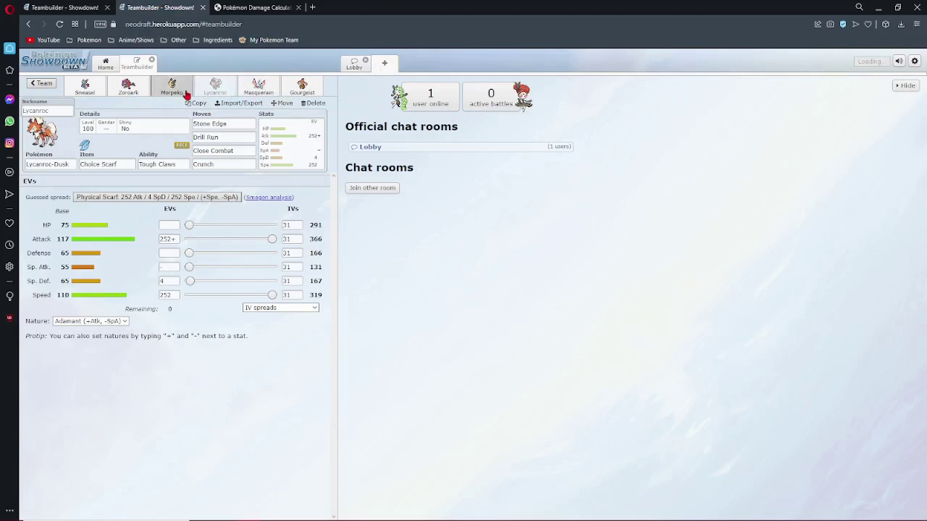
pyautogui.click(258, 87)
pyautogui.click(221, 139)
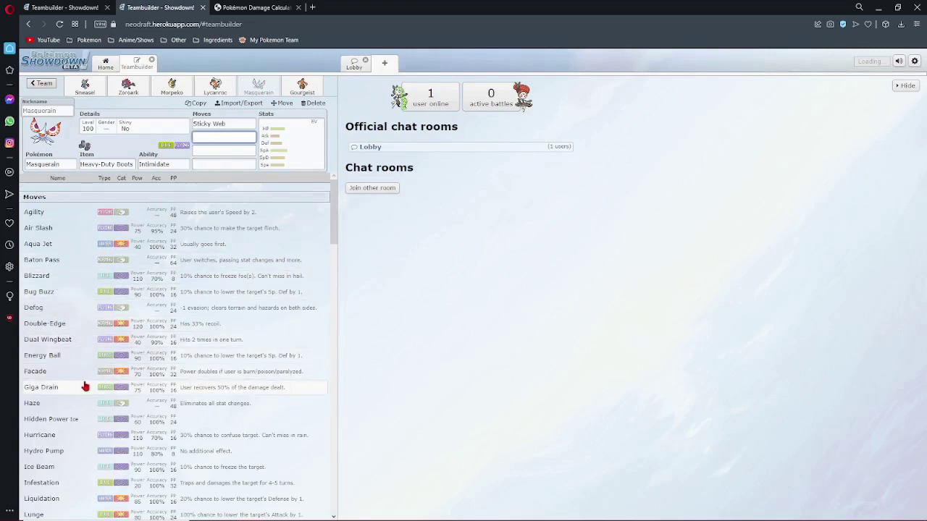
# - Switch to the Pokémon Damage Calculator and load Masquerain's PU Sticky Web Lead set as Pokémon 1
pyautogui.click(255, 7)
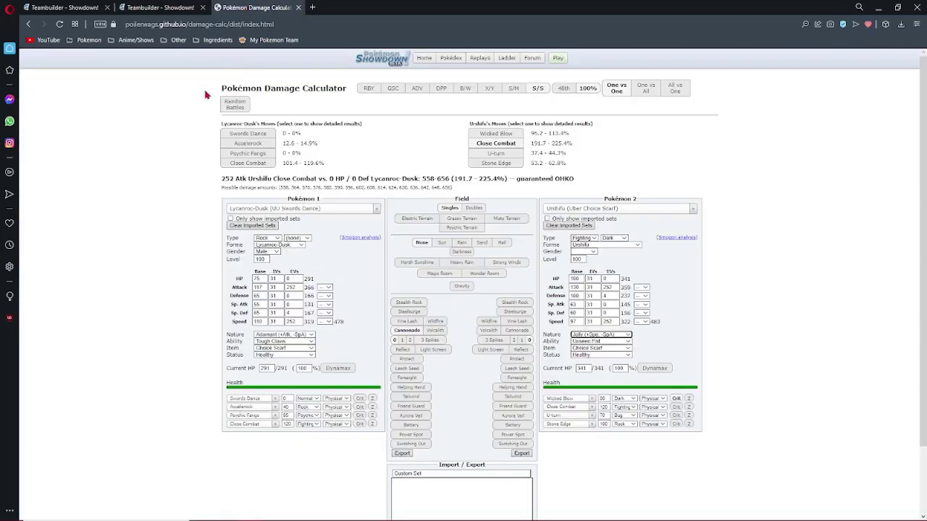
pyautogui.click(275, 209)
pyautogui.write('masquer')
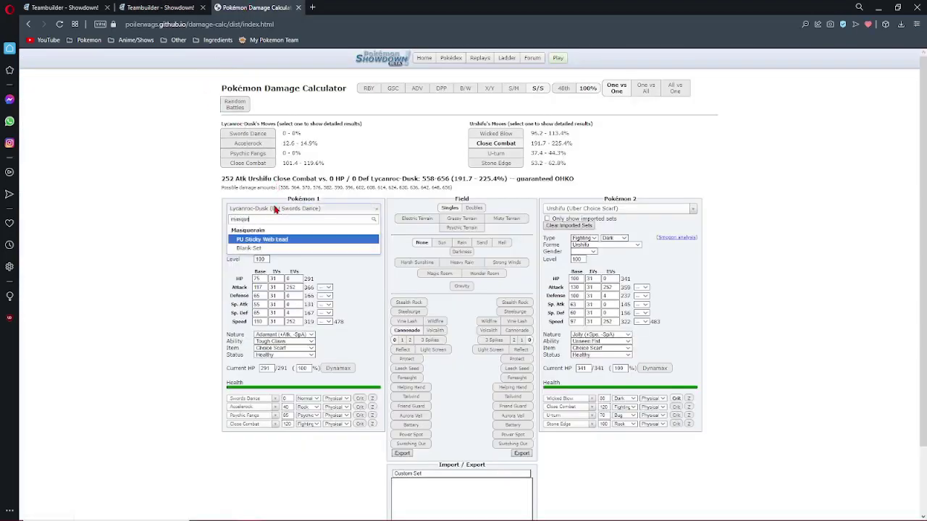
pyautogui.write('ain')
pyautogui.press('Return')
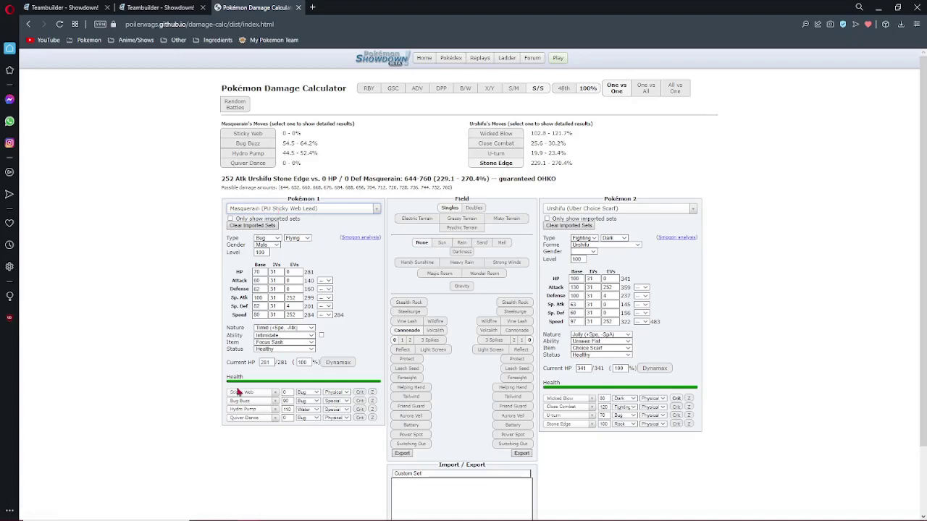
# - Replace Masquerain's Quiver Dance with Energy Ball in the damage calculation
pyautogui.click(254, 418)
pyautogui.write('en')
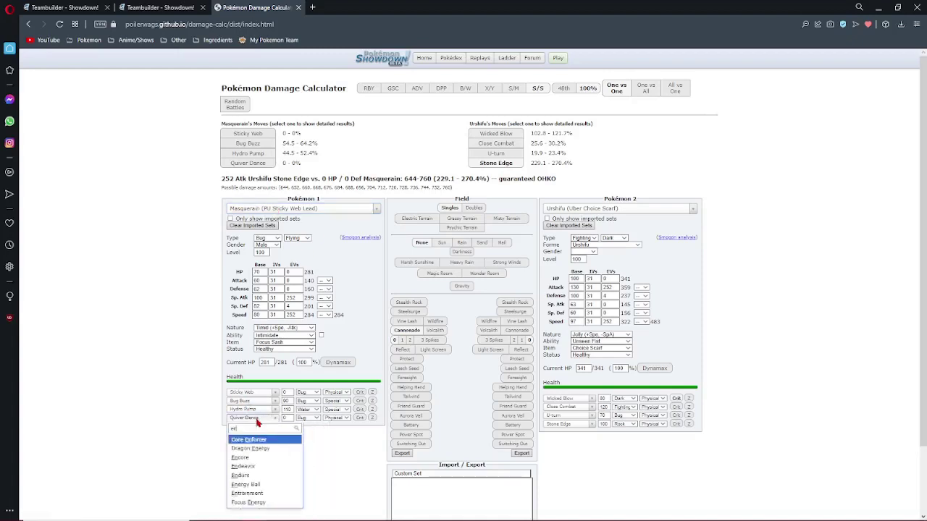
pyautogui.write('ergy')
pyautogui.press('Down')
pyautogui.press('Return')
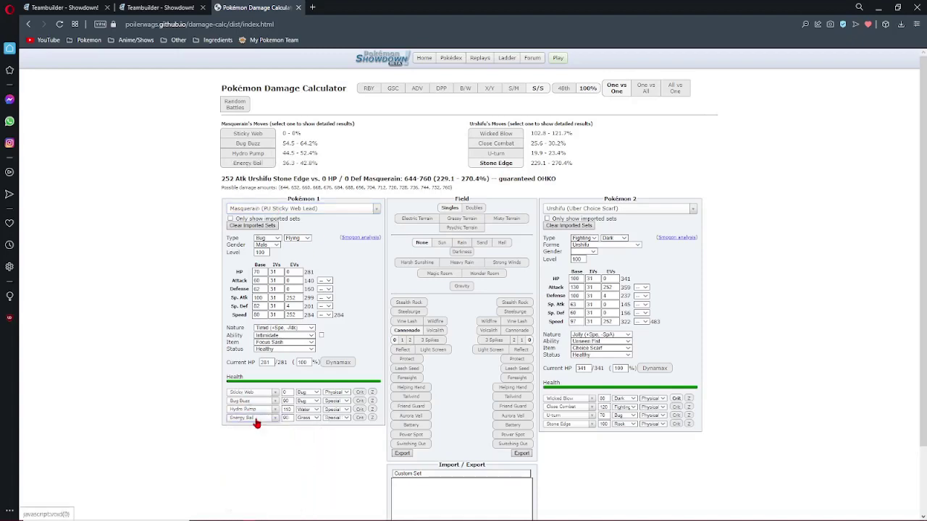
# - Load Quagsire's OU Unaware set as Pokémon 2 against Masquerain
pyautogui.click(621, 210)
pyautogui.write('qua')
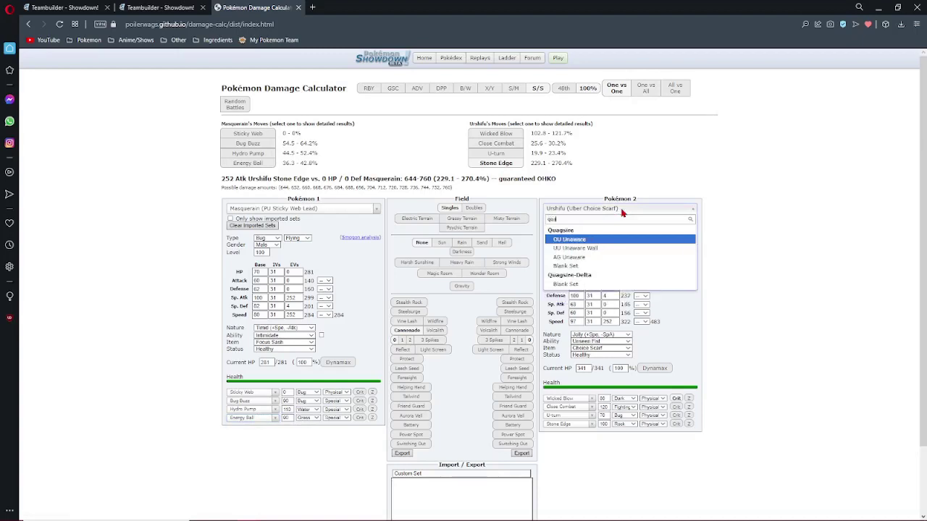
pyautogui.press('Return')
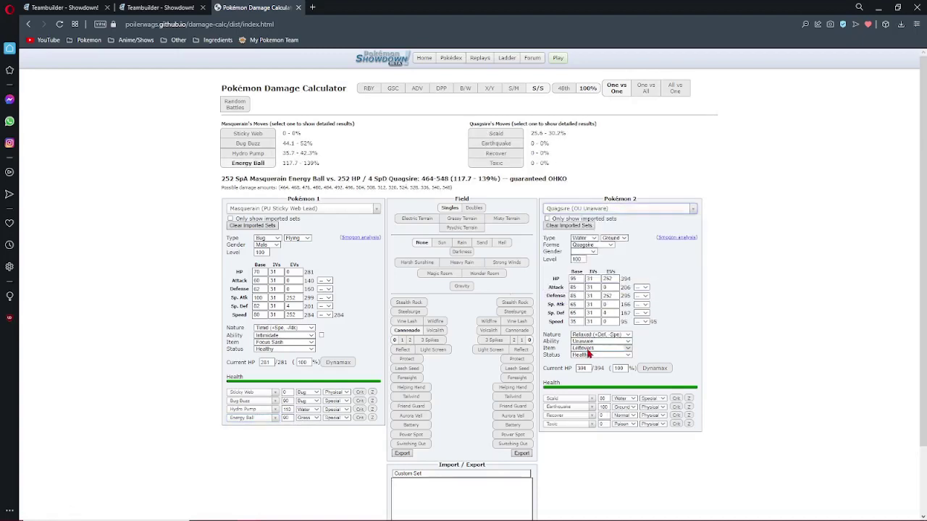
# - Try Rindo Berry as Quagsire's item against Masquerain's Energy Ball
pyautogui.click(589, 349)
pyautogui.write('rindo')
pyautogui.press('Return')
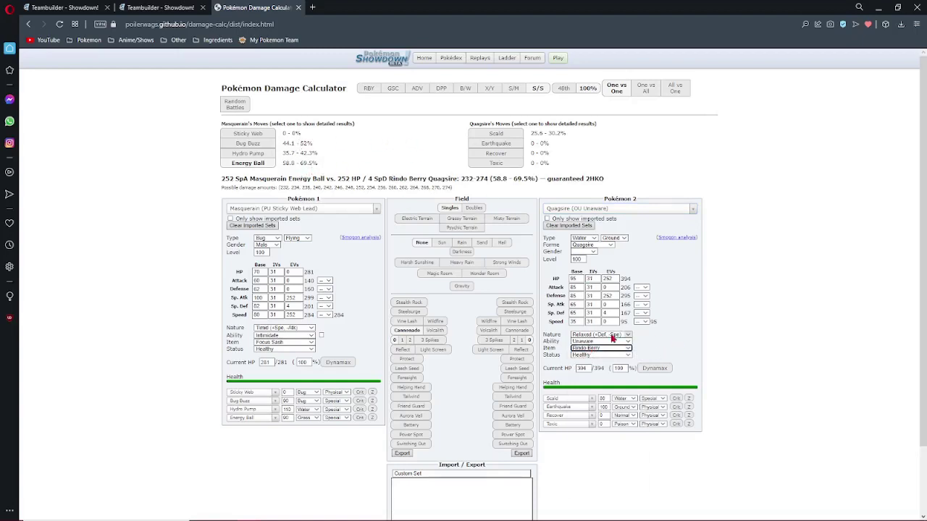
# - Set Quagsire's item to Psychic Seed and its Sp. Def EVs to 252
pyautogui.click(600, 352)
pyautogui.write('psy')
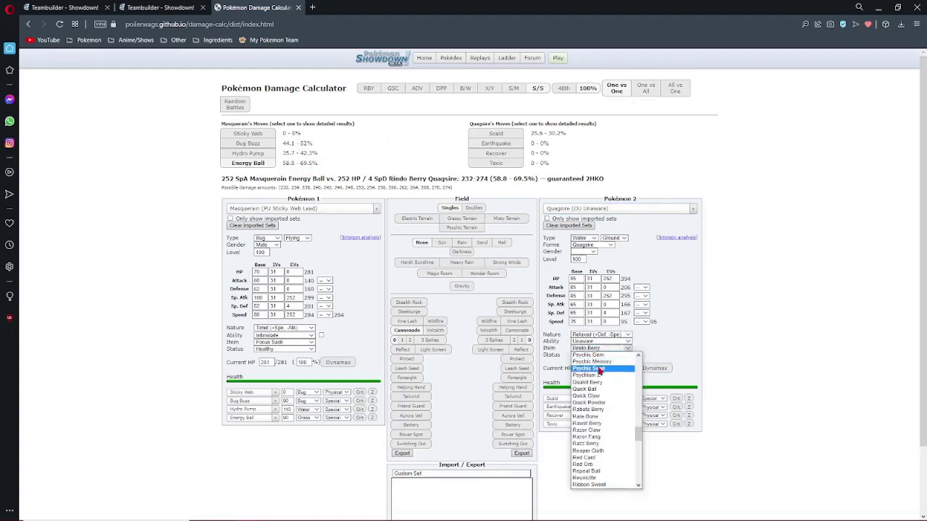
pyautogui.press('Return')
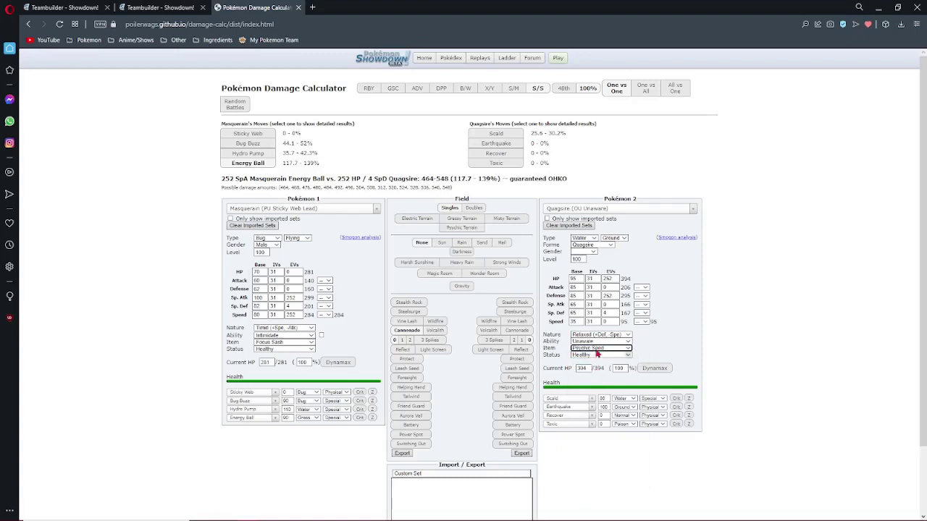
pyautogui.doubleClick(607, 313)
pyautogui.write('252')
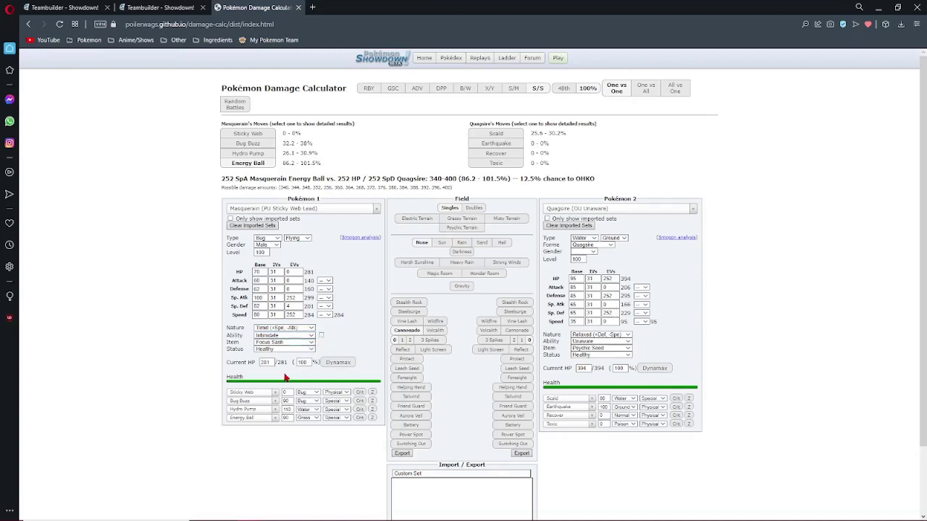
# - Switch to the Teambuilder, review Masquerain's available moves and add Air Slash as its second move
pyautogui.click(159, 7)
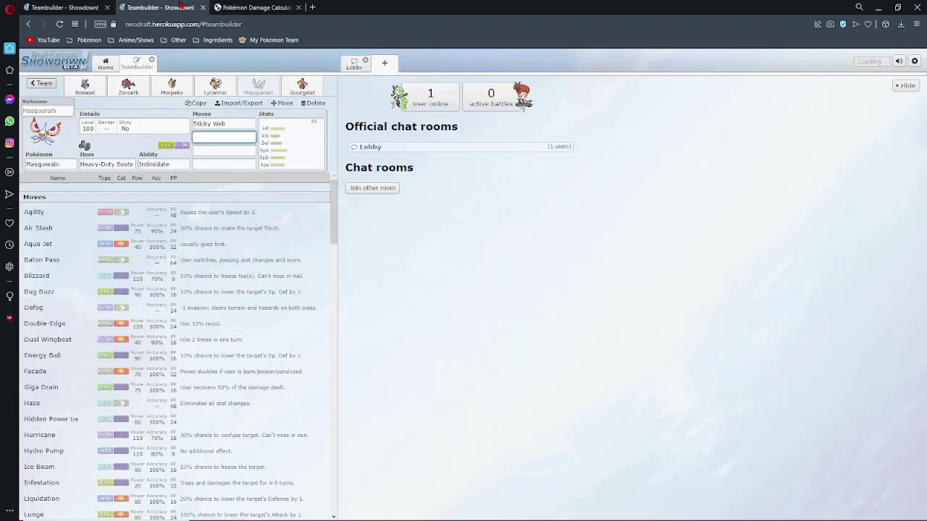
pyautogui.scroll(-2, 92, 417)
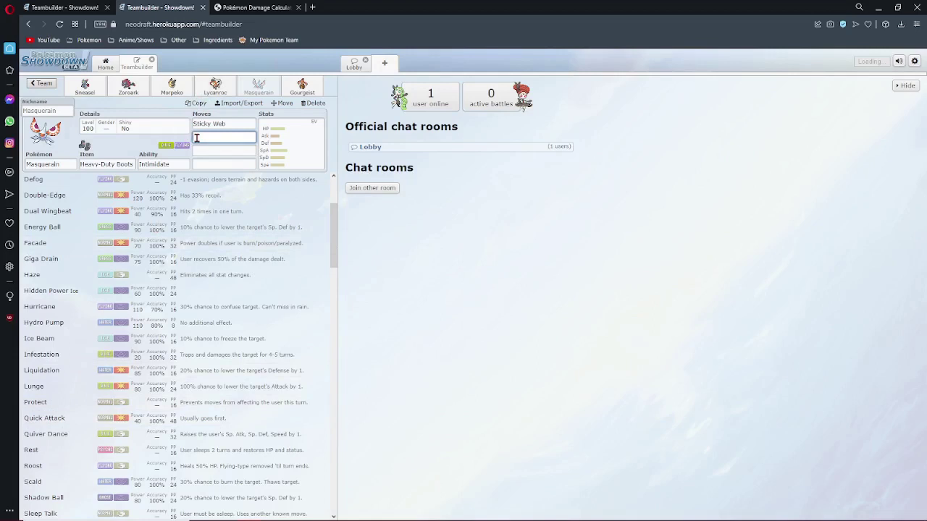
pyautogui.write('.')
pyautogui.click(200, 135)
pyautogui.write('air')
pyautogui.press('Down')
pyautogui.press('Return')
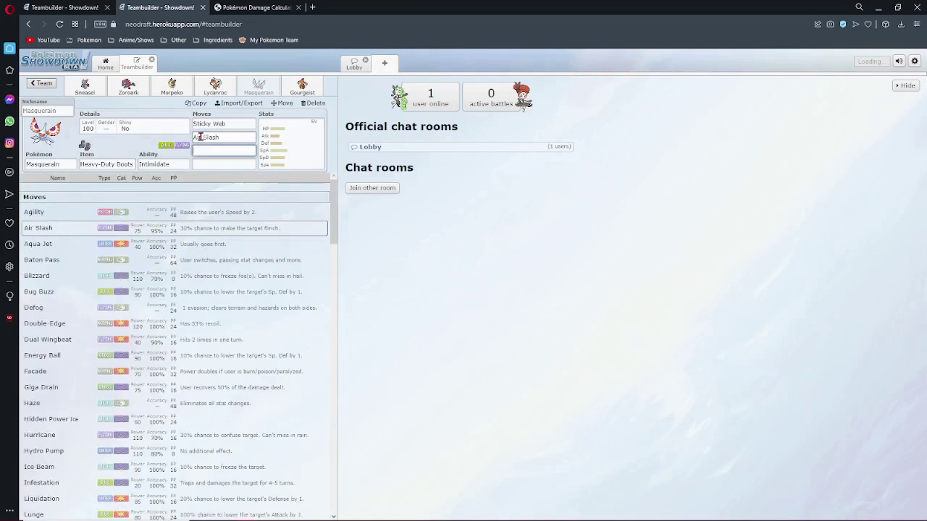
# - Add Bug Buzz and Giga Drain as Masquerain's third and fourth moves
pyautogui.write('bug')
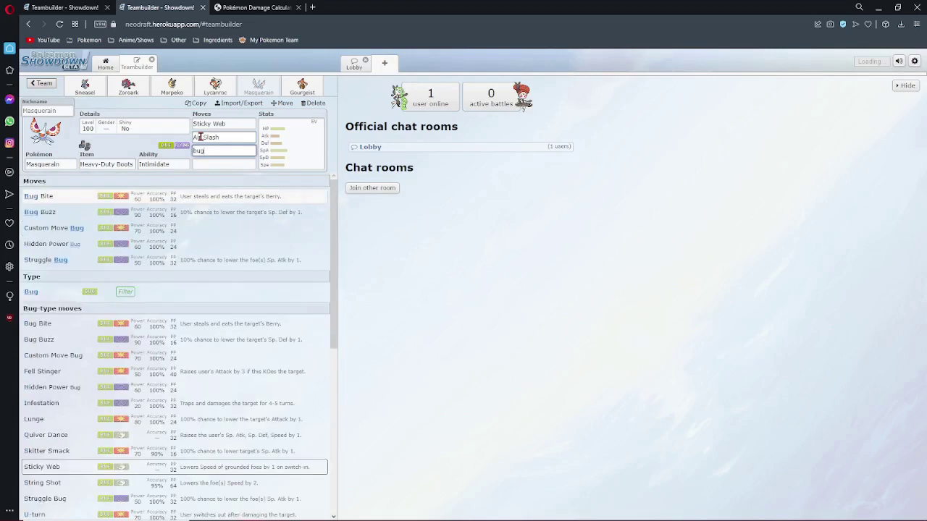
pyautogui.press('Down')
pyautogui.press('Return')
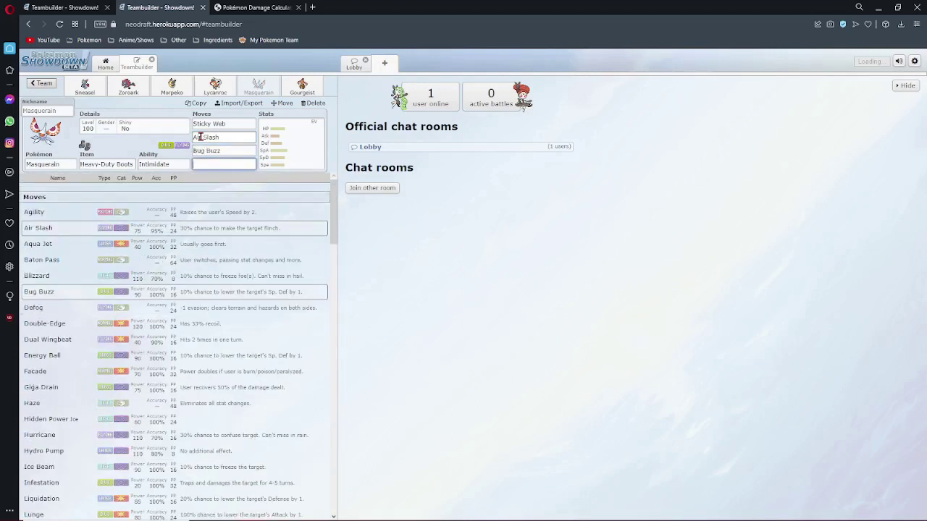
pyautogui.write('e')
pyautogui.press('BackSpace')
pyautogui.write('giga')
pyautogui.press('Return')
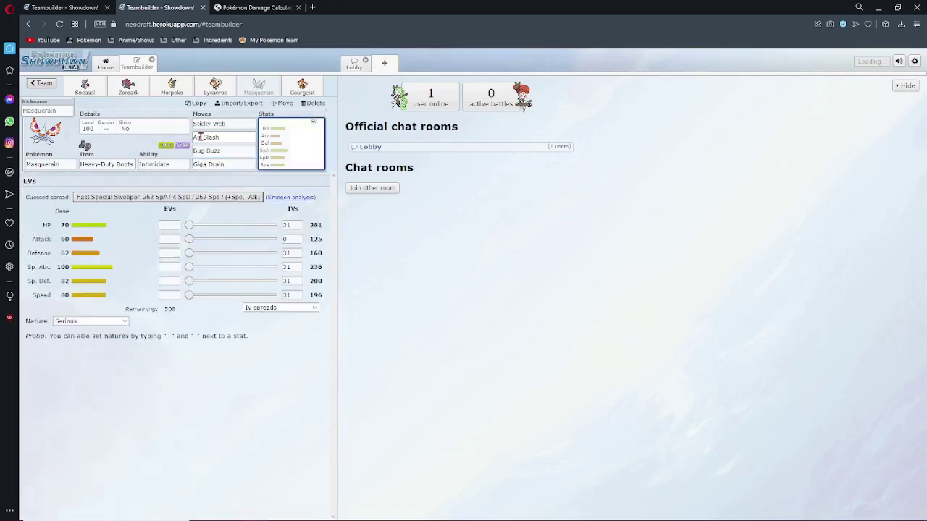
# - Switch to the damage calculator and change Quagsire's first move from Scald to Ice Punch
pyautogui.click(253, 8)
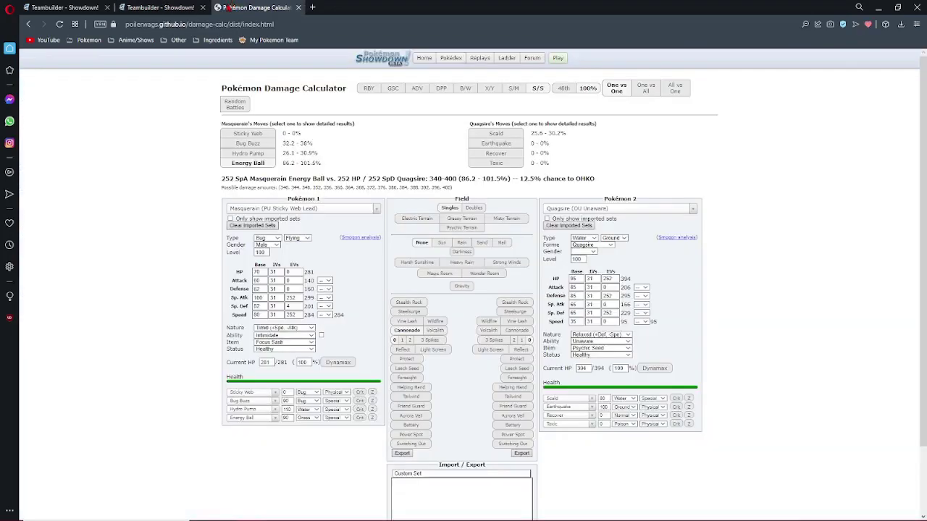
pyautogui.click(564, 401)
pyautogui.write('ice')
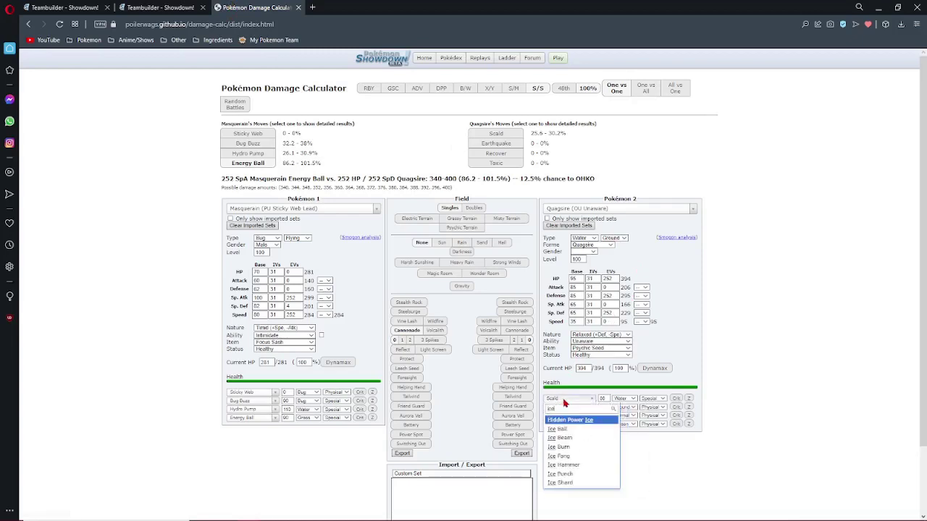
pyautogui.press('Down')
pyautogui.press('Down')
pyautogui.press('Down')
pyautogui.press('Down')
pyautogui.press('Down')
pyautogui.press('Down')
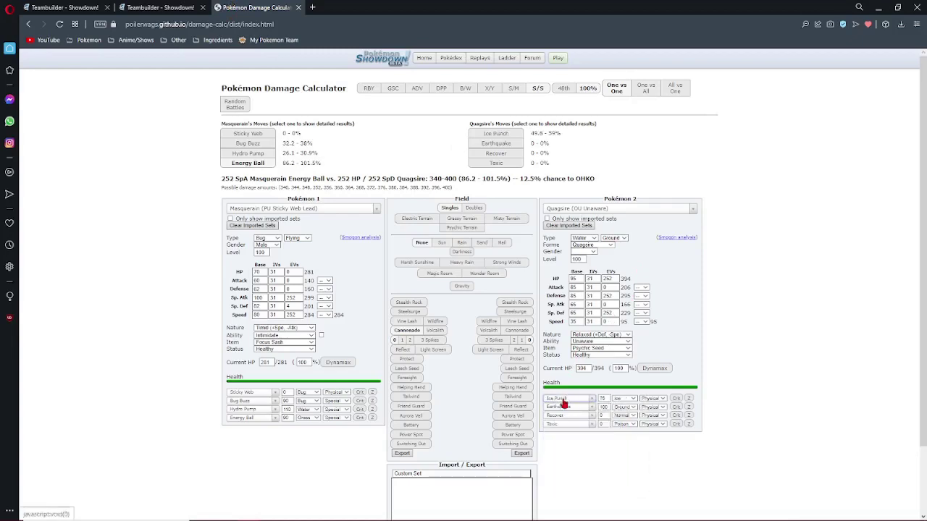
pyautogui.press('Return')
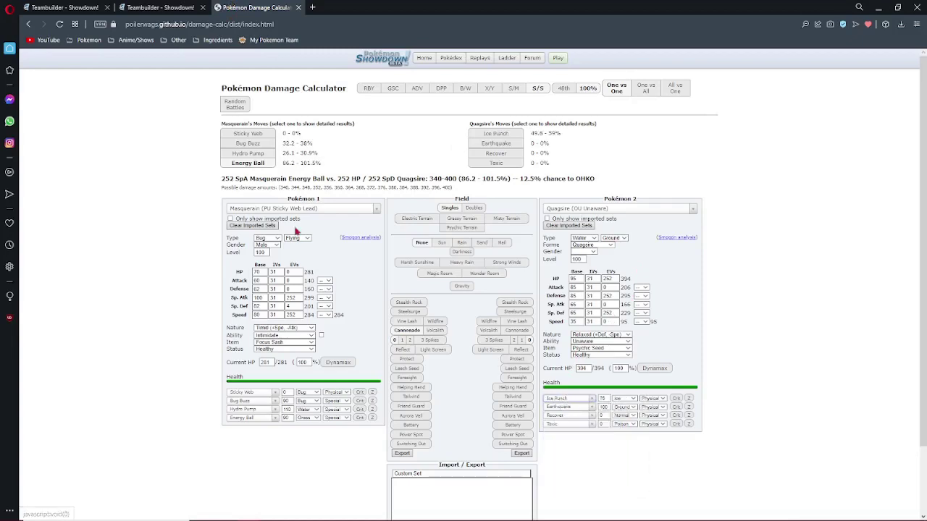
# - Set Quagsire's Attack EVs to 252 and its Sp. Def EVs to 0
pyautogui.click(605, 287)
pyautogui.write('252')
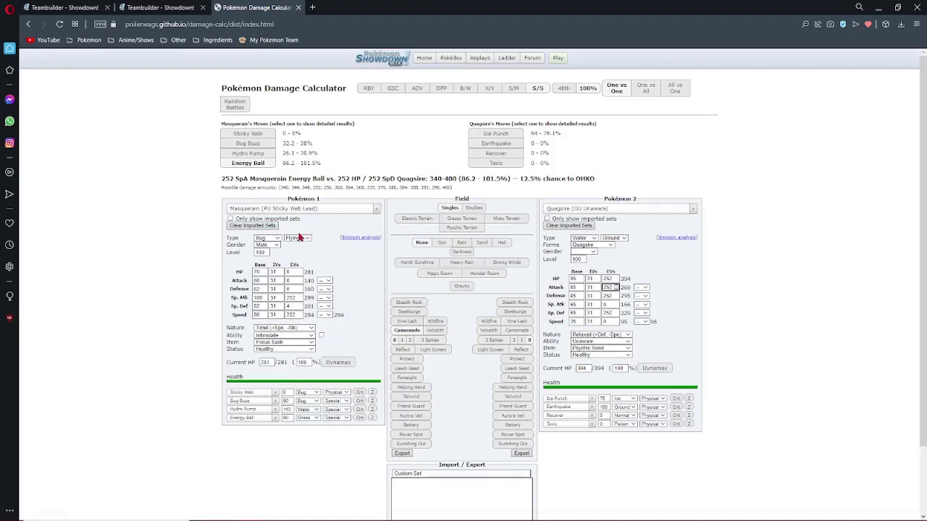
pyautogui.doubleClick(607, 313)
pyautogui.press('BackSpace')
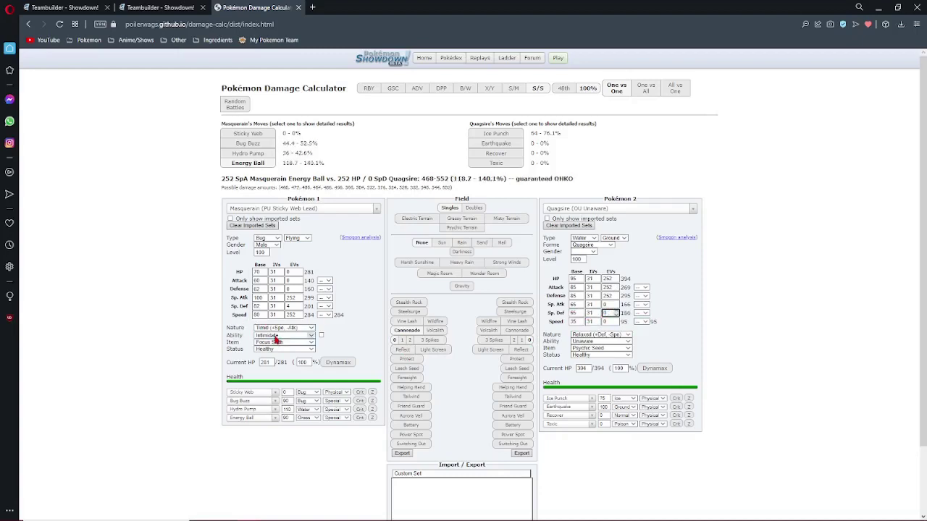
# - Replace Masquerain's Energy Ball with Giga Drain to check its damage against Quagsire
pyautogui.click(248, 418)
pyautogui.write('giga')
pyautogui.press('Return')
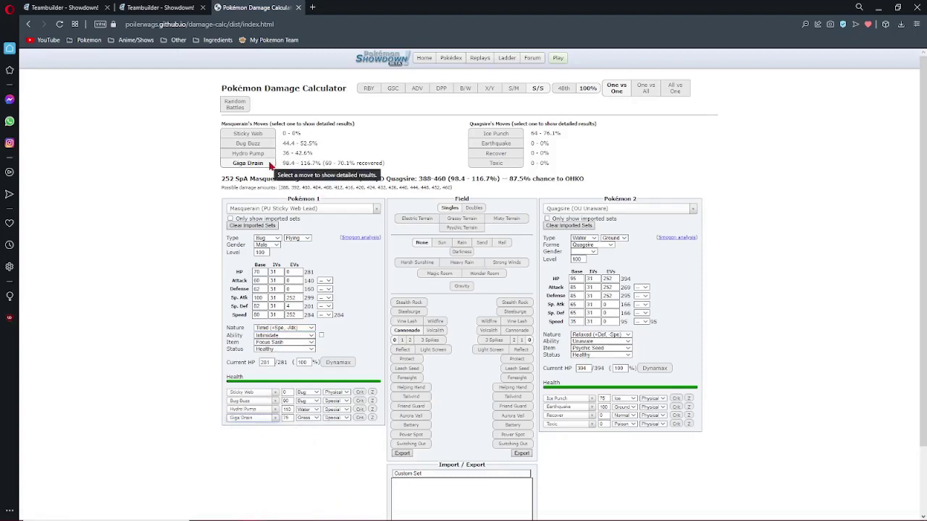
# - Switch to the Teambuilder, go through the teammates' sets and open Gourgeist's list of available moves
pyautogui.click(163, 8)
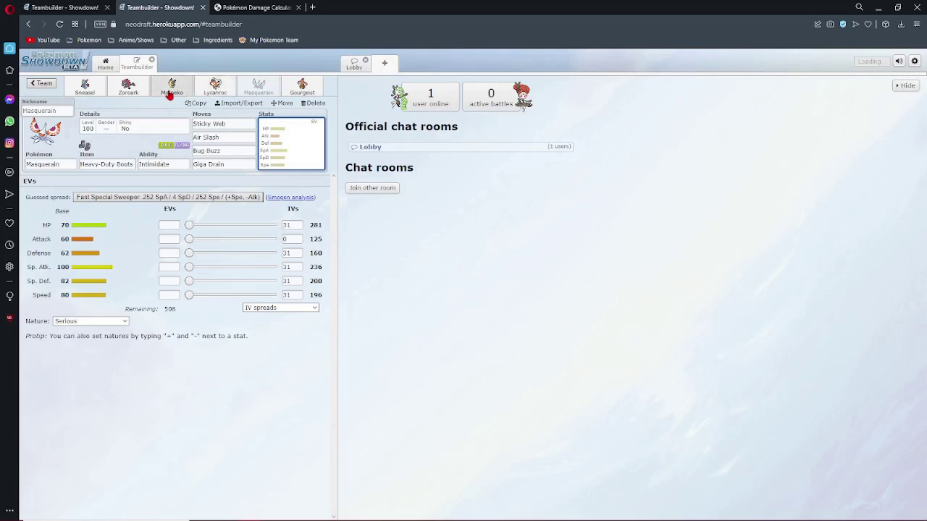
pyautogui.click(99, 90)
pyautogui.click(162, 89)
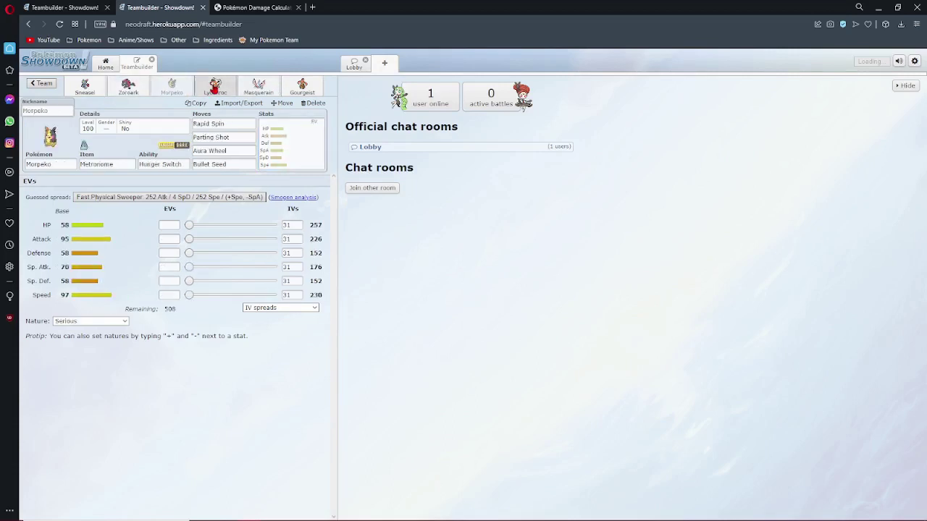
pyautogui.click(215, 87)
pyautogui.click(258, 87)
pyautogui.click(302, 87)
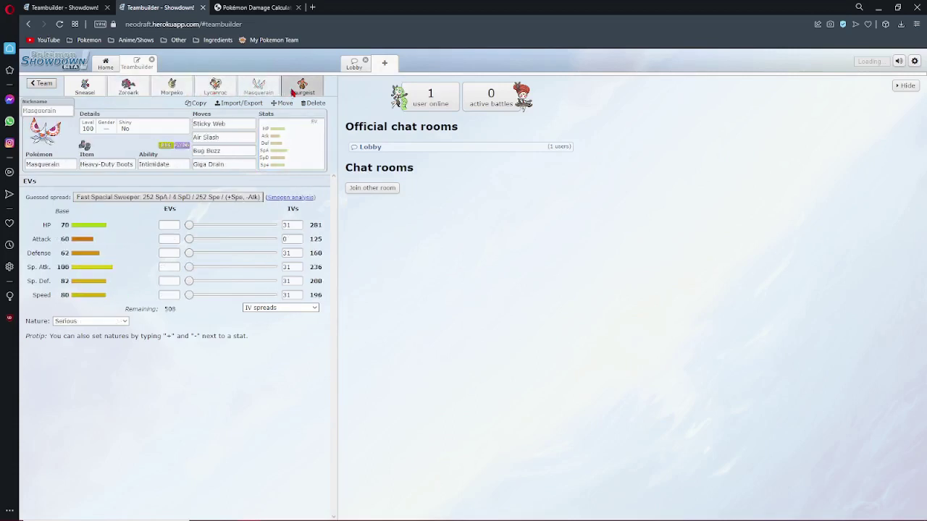
pyautogui.click(206, 123)
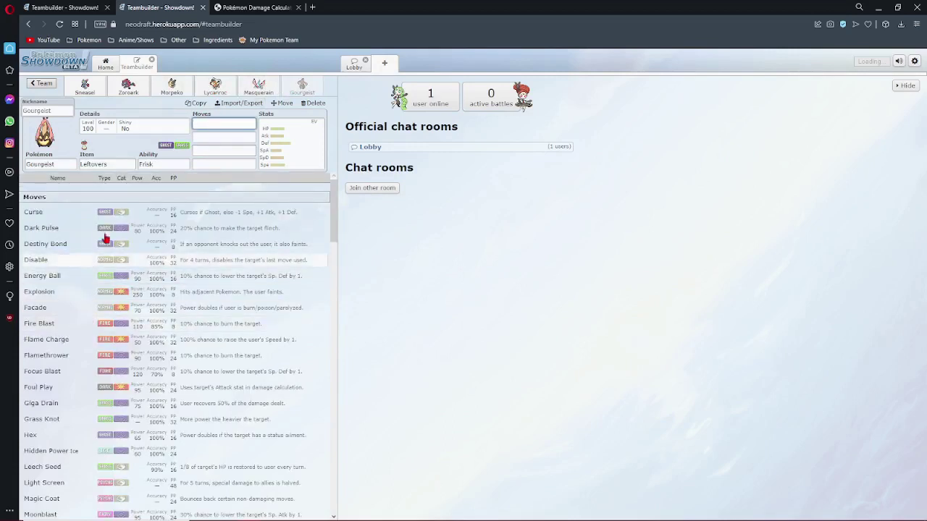
# - Change the Gourgeist team member to its Gourgeist-Super form
pyautogui.click(51, 162)
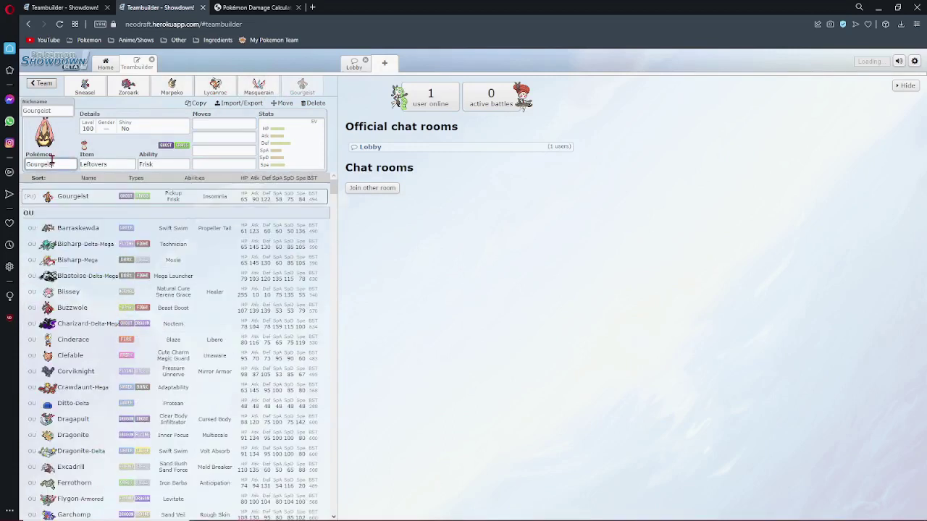
pyautogui.click(243, 104)
pyautogui.click(41, 179)
pyautogui.click(70, 163)
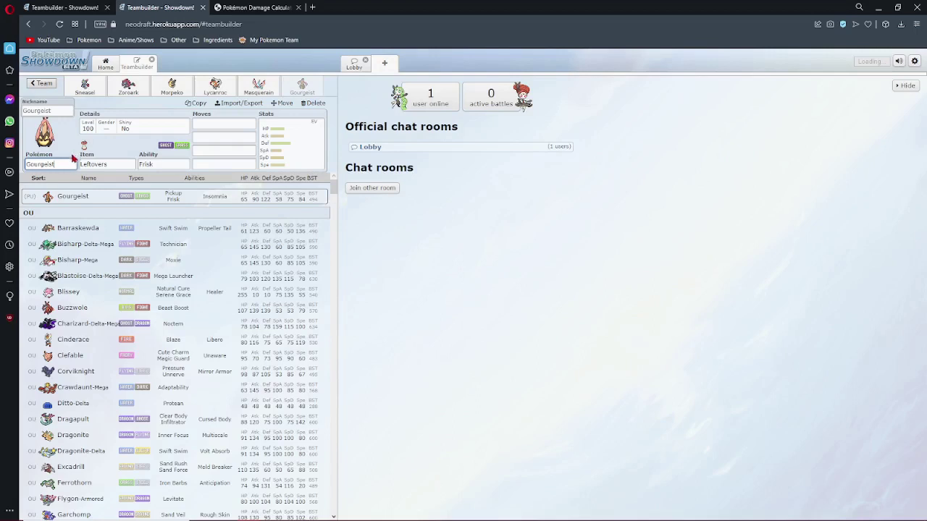
pyautogui.click(58, 162)
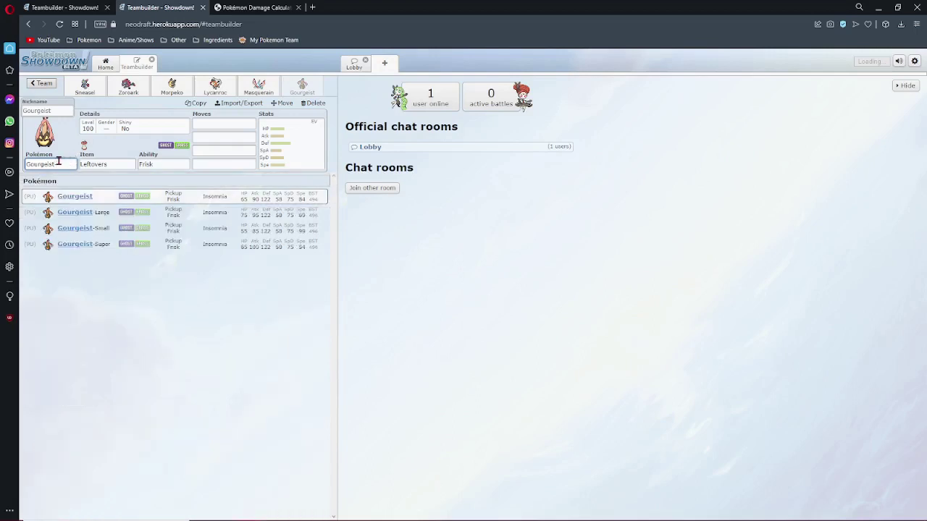
pyautogui.write('-')
pyautogui.click(272, 248)
# - Give Gourgeist-Super the Frisk ability and Leftovers as its item
pyautogui.click(142, 163)
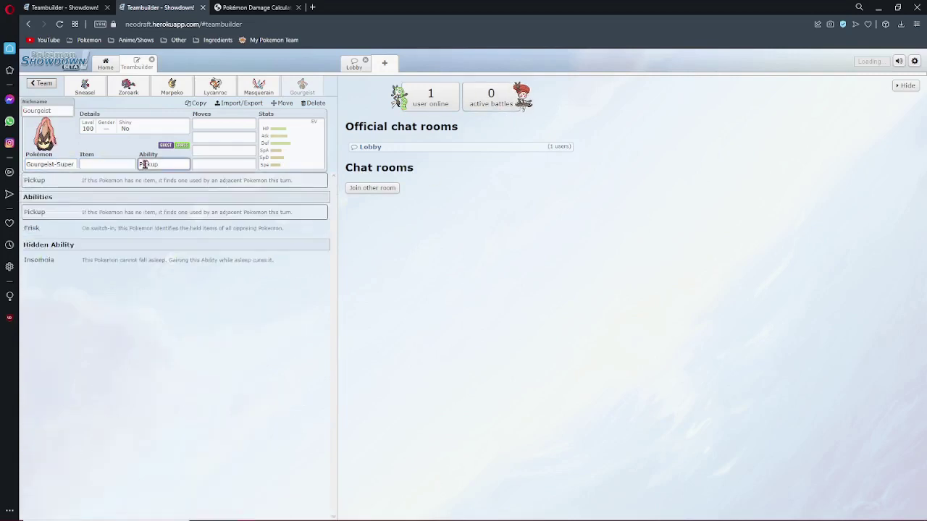
pyautogui.click(108, 229)
pyautogui.click(105, 166)
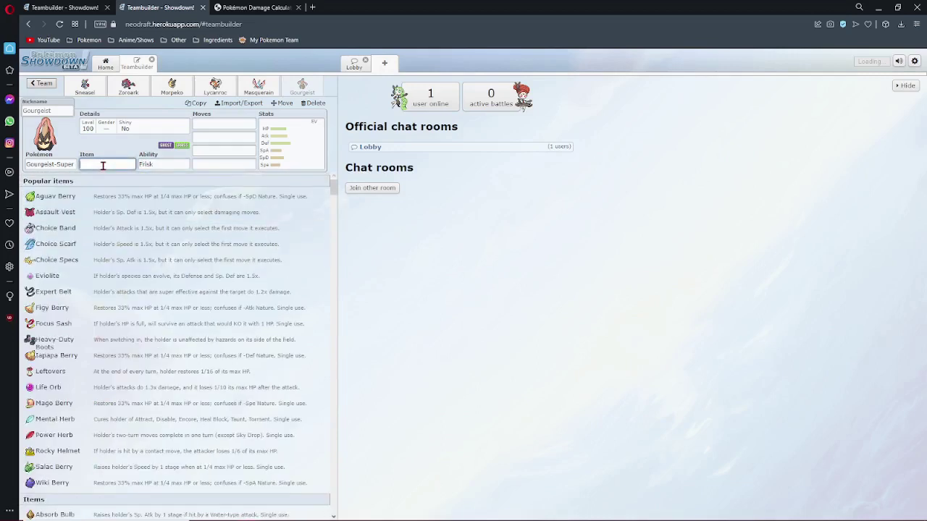
pyautogui.write('leftovers')
pyautogui.press('Return')
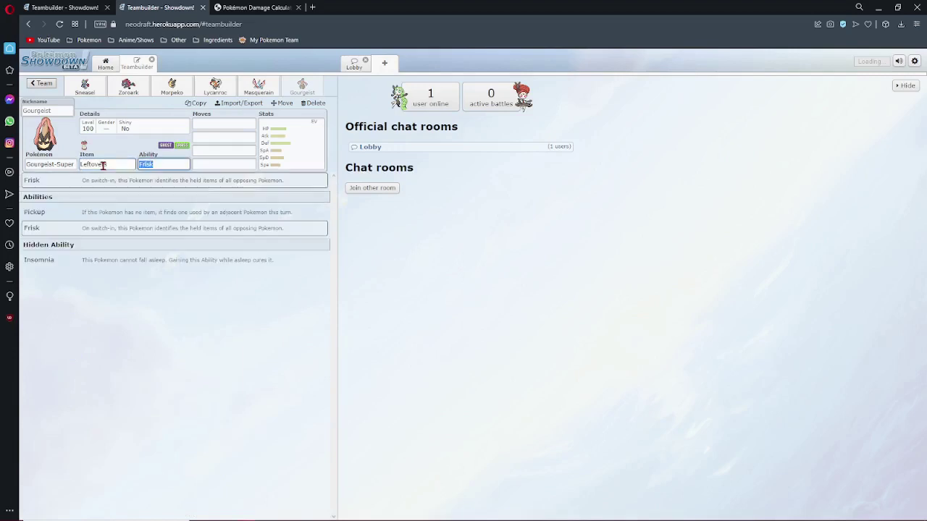
# - Add Leech Seed and Power Whip as Gourgeist-Super's first and second moves
pyautogui.click(239, 121)
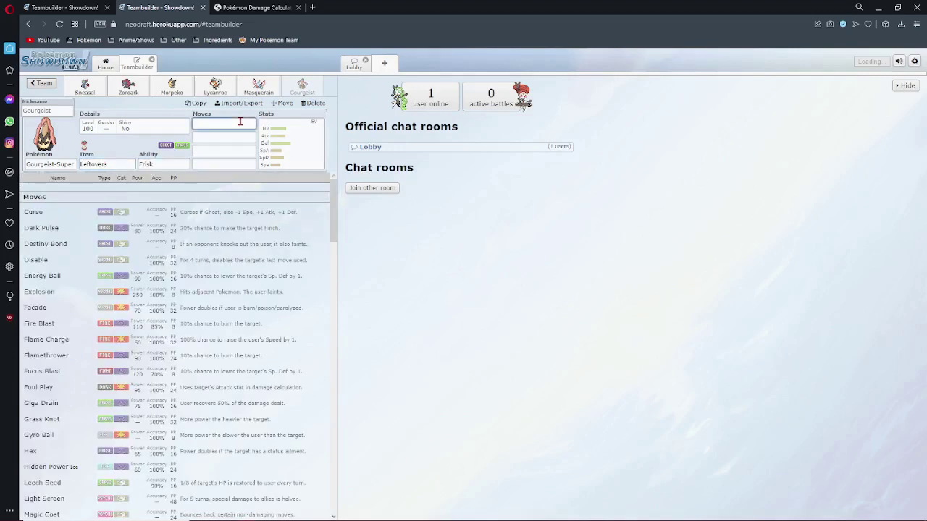
pyautogui.write('leech')
pyautogui.press('Return')
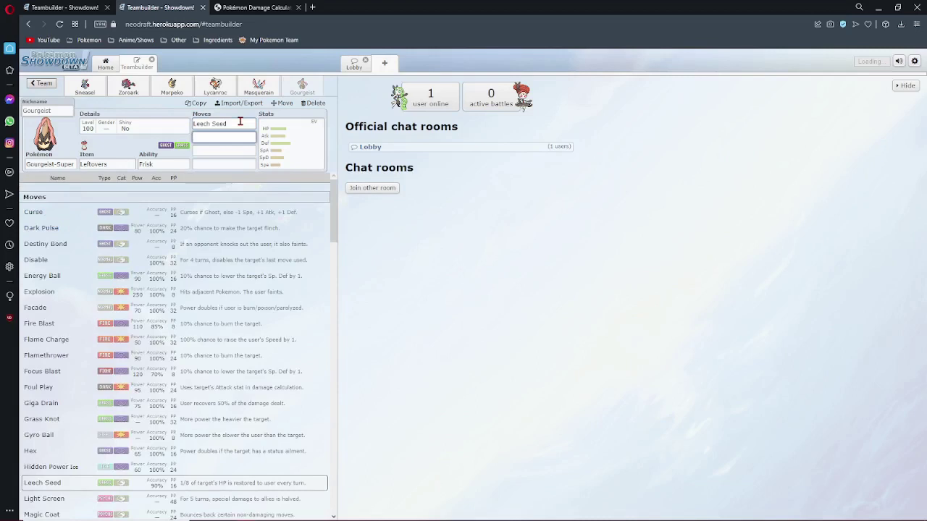
pyautogui.write('power')
pyautogui.press('Return')
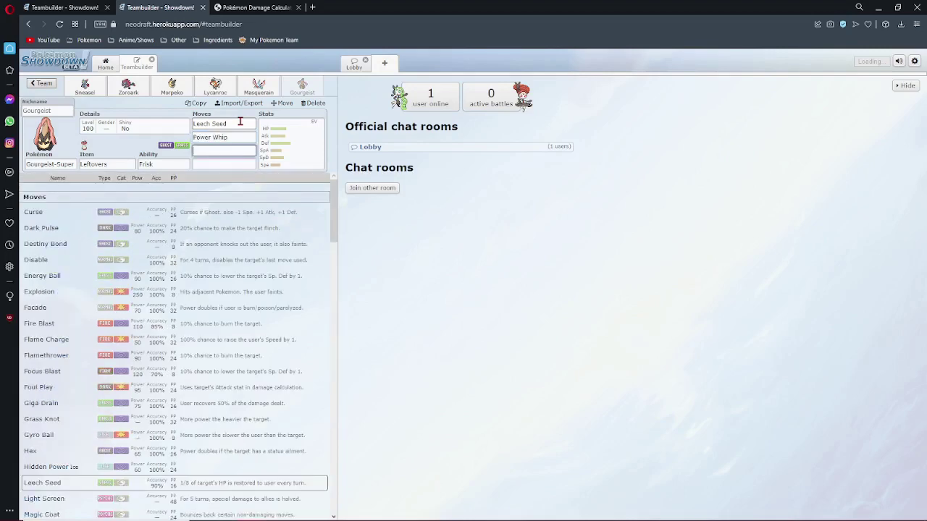
# - Compare Gourgeist-Super's available moves with Sneasel's set and add Will-O-Wisp as Gourgeist-Super's third move
pyautogui.scroll(-2, 144, 290)
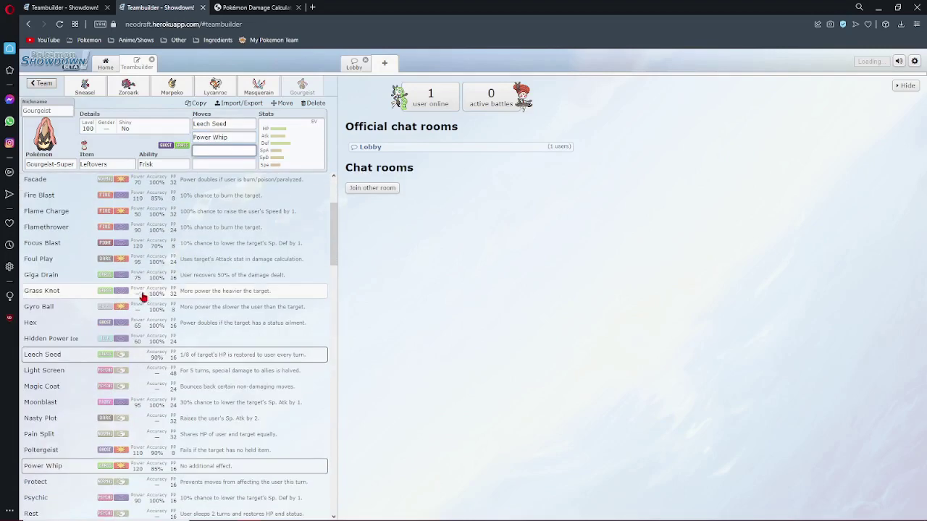
pyautogui.scroll(-2, 143, 288)
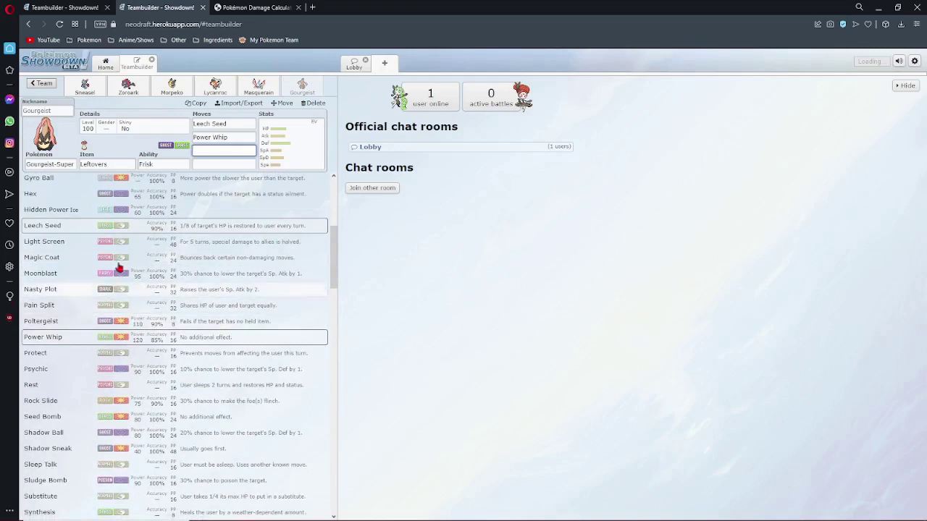
pyautogui.click(84, 86)
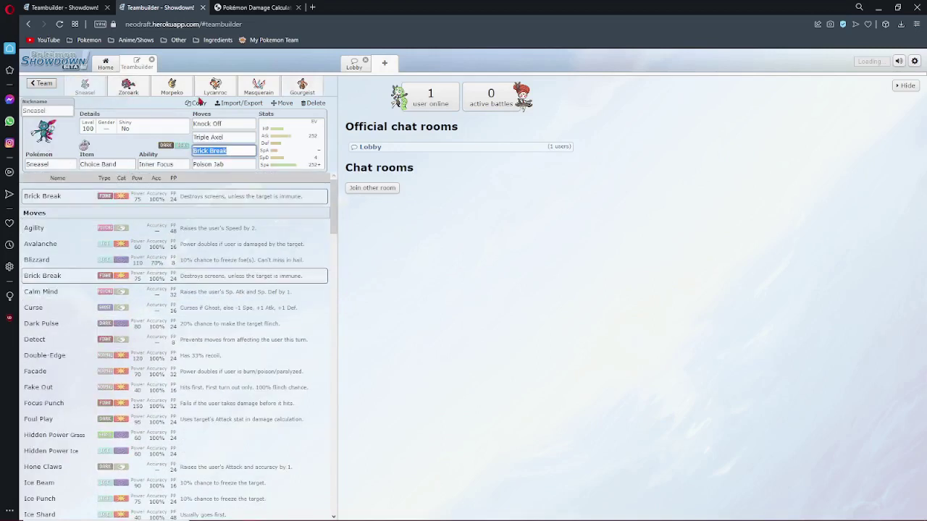
pyautogui.click(308, 89)
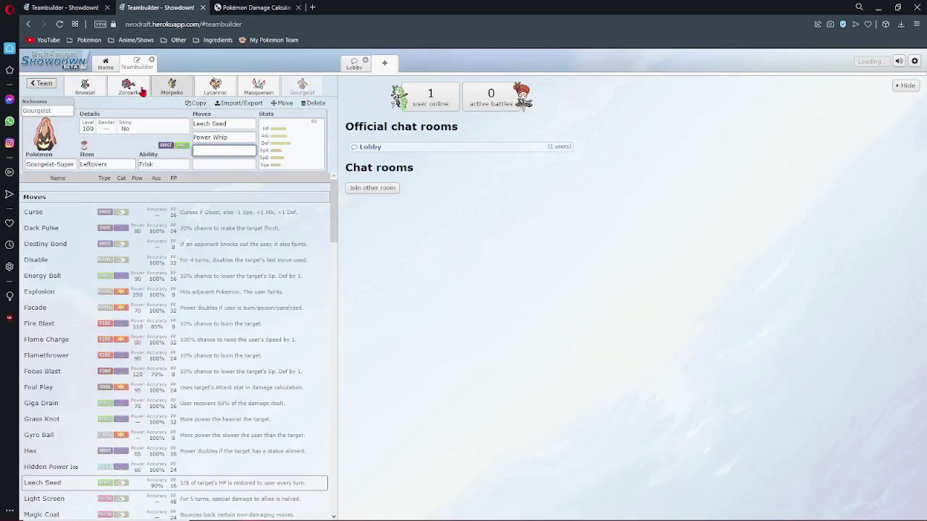
pyautogui.click(88, 90)
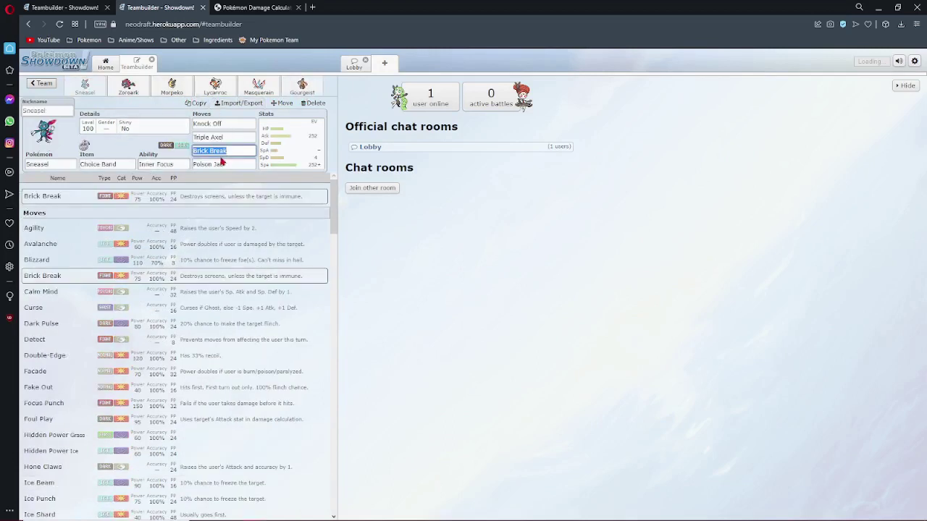
pyautogui.click(304, 90)
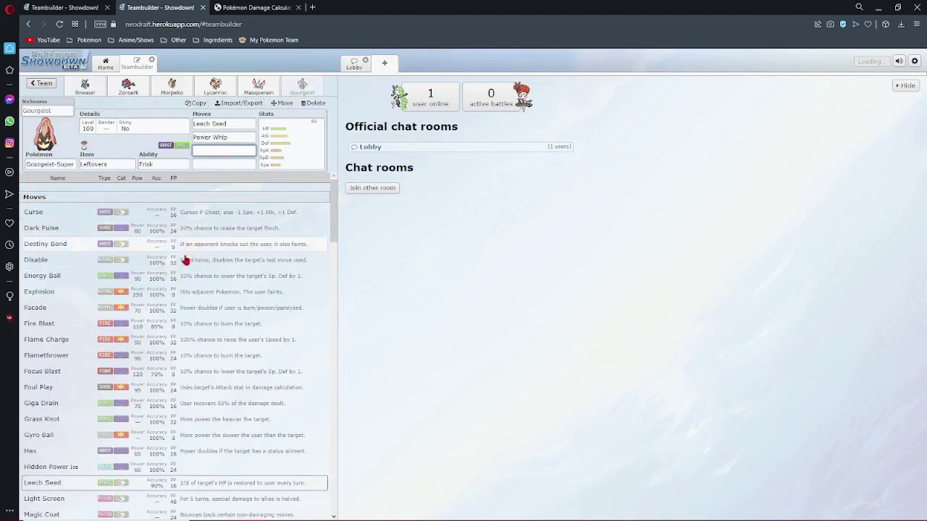
pyautogui.scroll(-3, 186, 289)
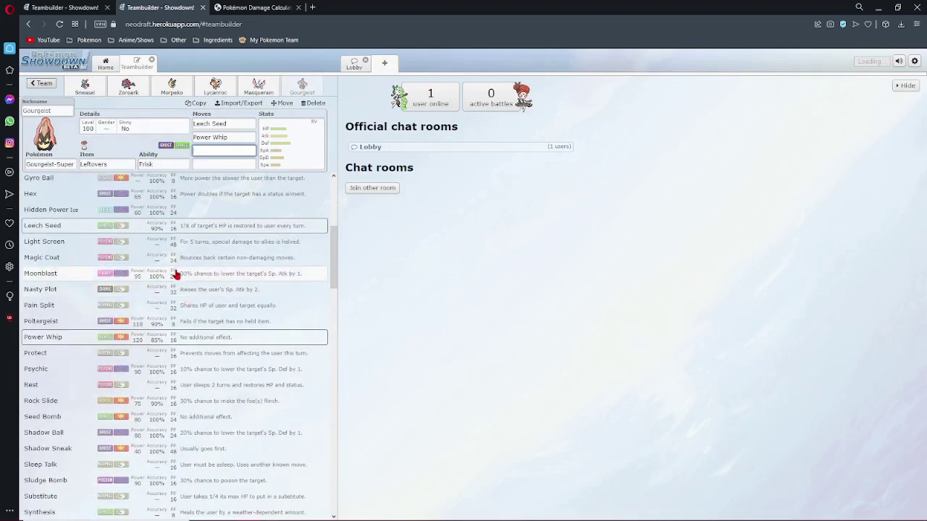
pyautogui.write('ill')
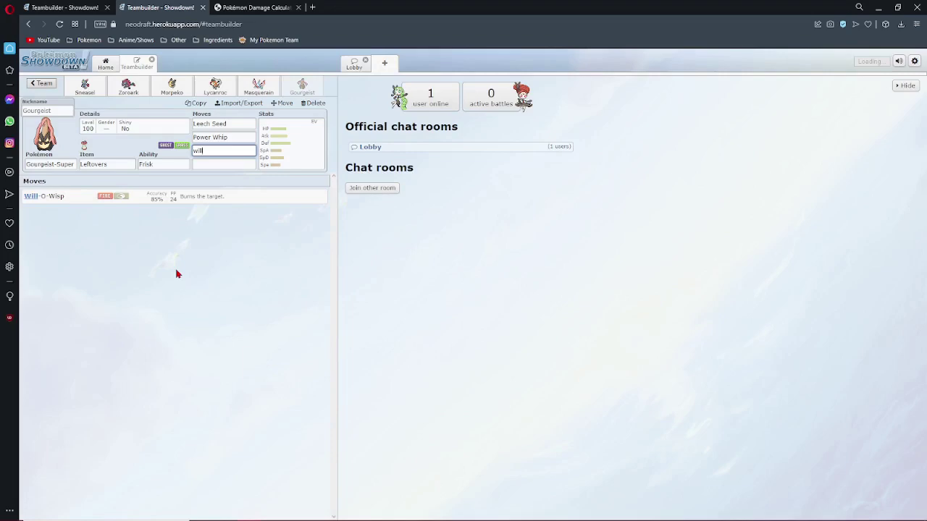
pyautogui.press('Return')
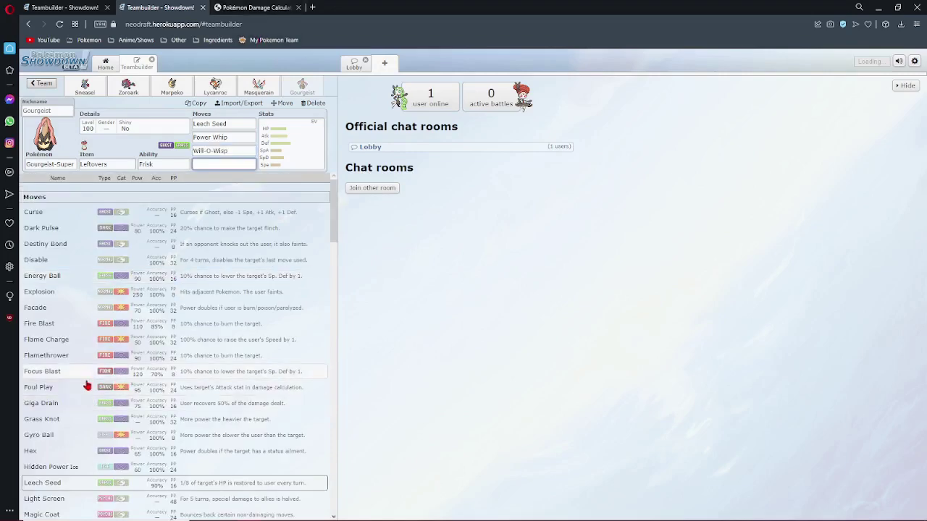
# - Review Gourgeist-Super's available moves and EV spread to find a candidate for the empty fourth move slot
pyautogui.scroll(-3, 86, 386)
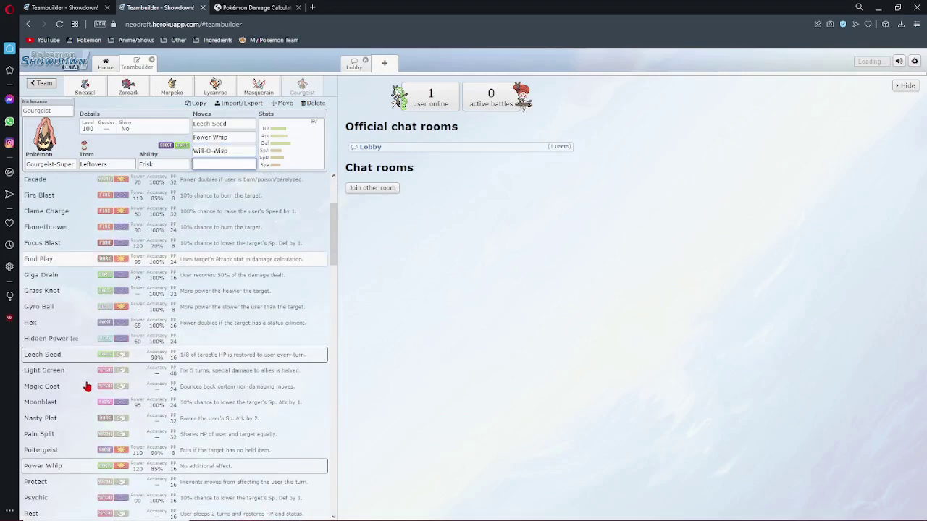
pyautogui.click(296, 147)
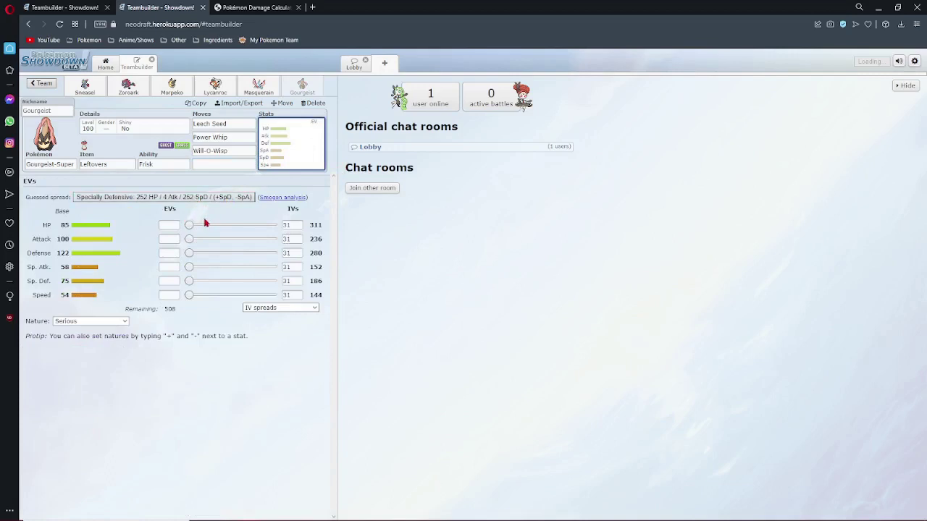
pyautogui.click(193, 224)
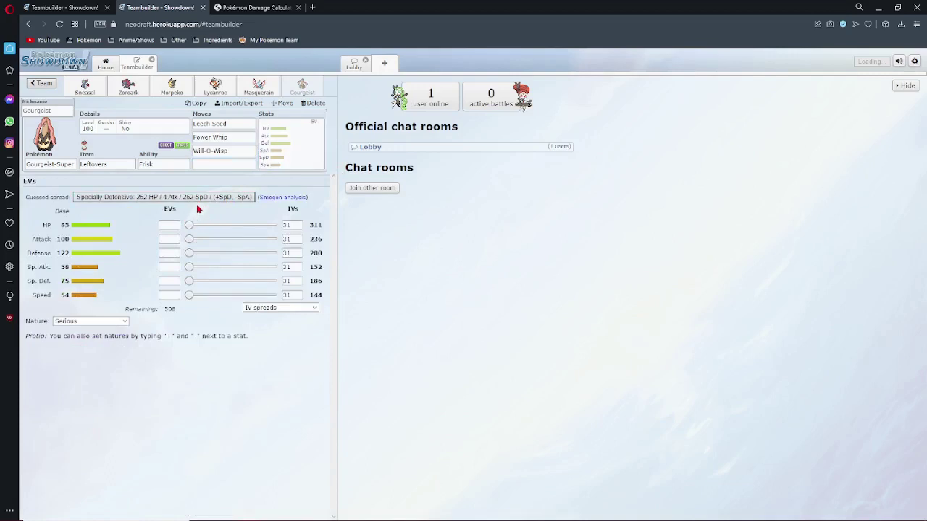
pyautogui.click(253, 168)
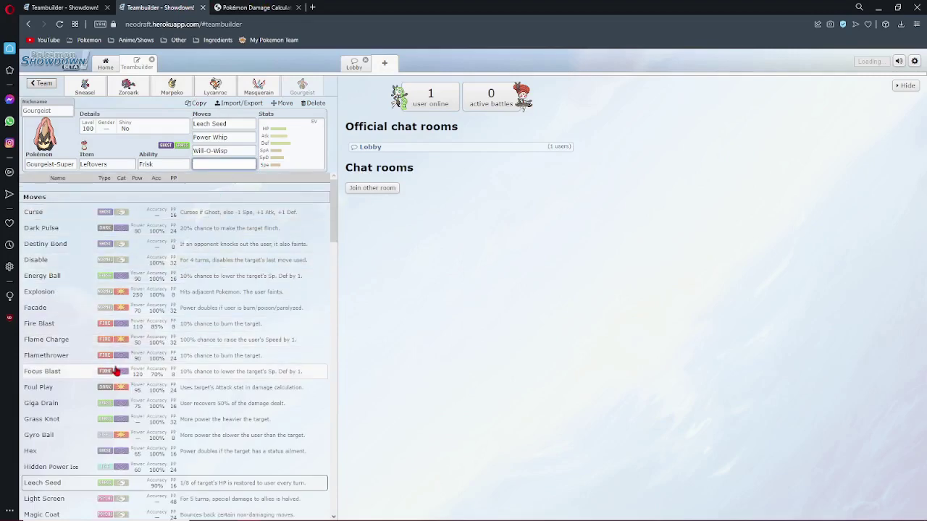
pyautogui.scroll(-4, 114, 368)
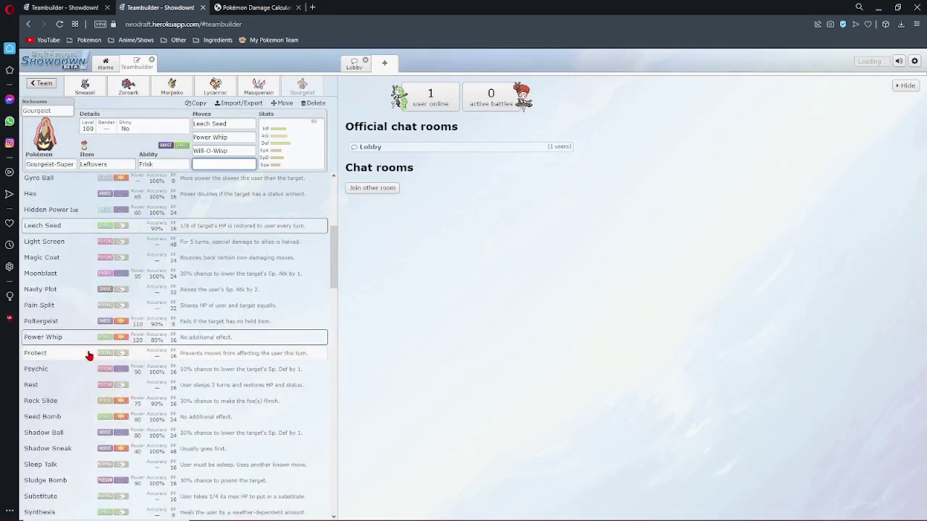
pyautogui.scroll(-2, 88, 356)
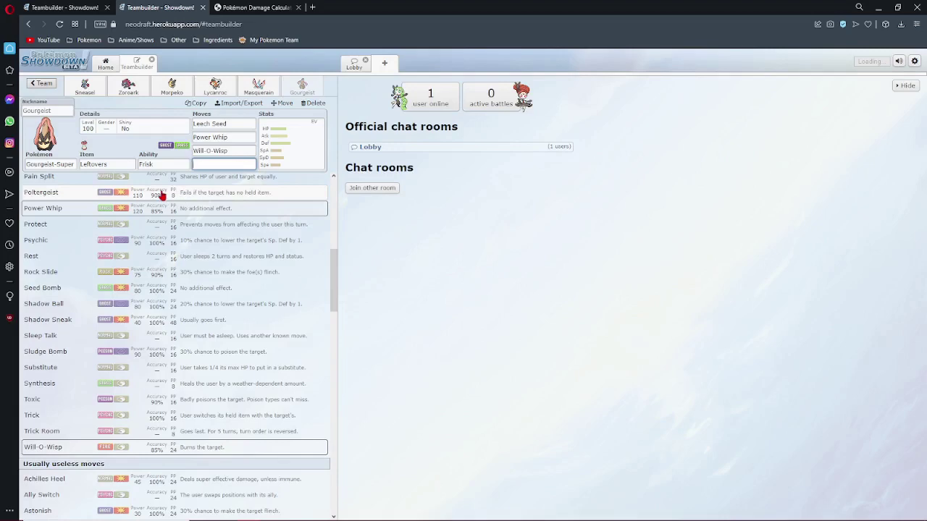
# - Switch to the damage calculator and set up Gourgeist-Super (PU Physically Defensive) against Cradily (PU Defensive)
pyautogui.click(254, 7)
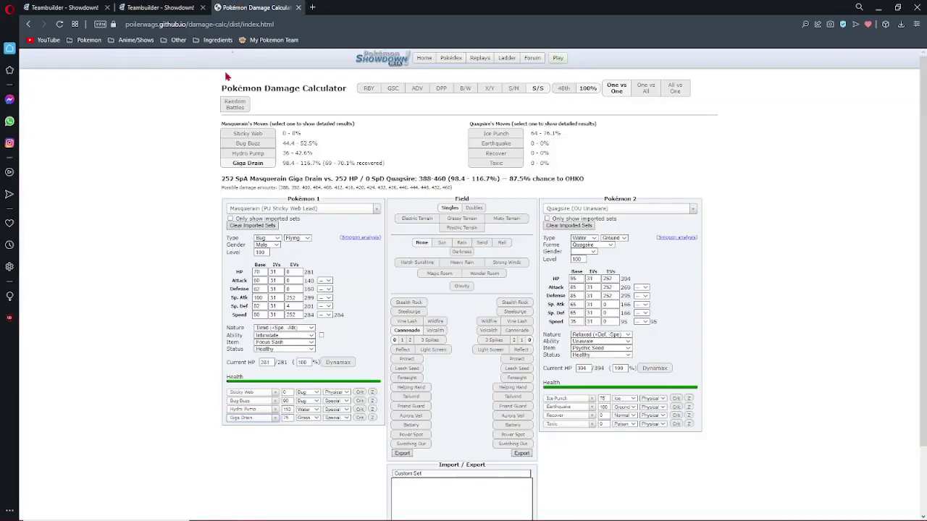
pyautogui.click(263, 208)
pyautogui.write('gourgies')
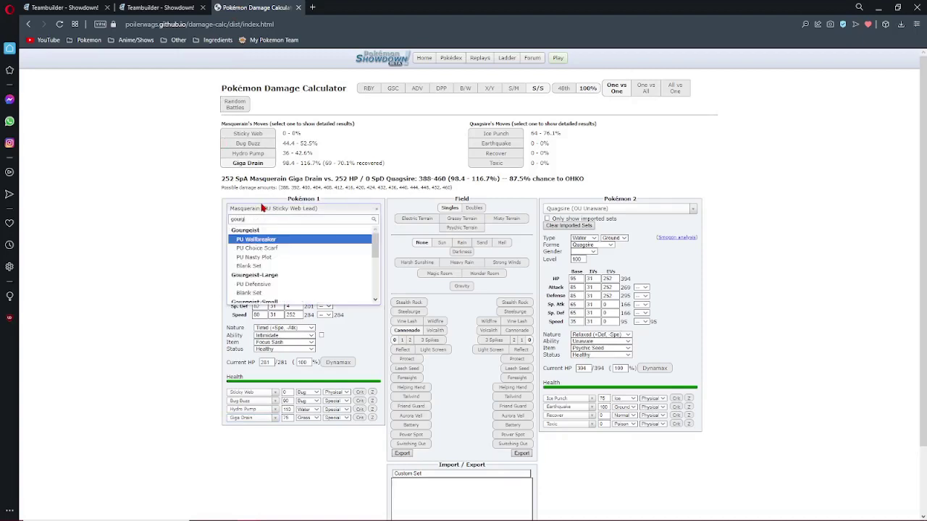
pyautogui.scroll(-2, 261, 283)
pyautogui.click(268, 273)
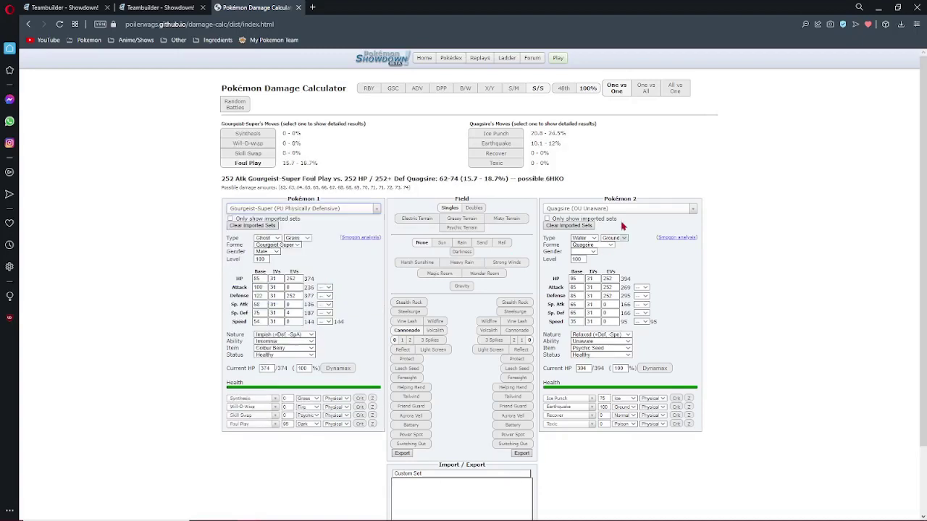
pyautogui.click(620, 209)
pyautogui.write('crad')
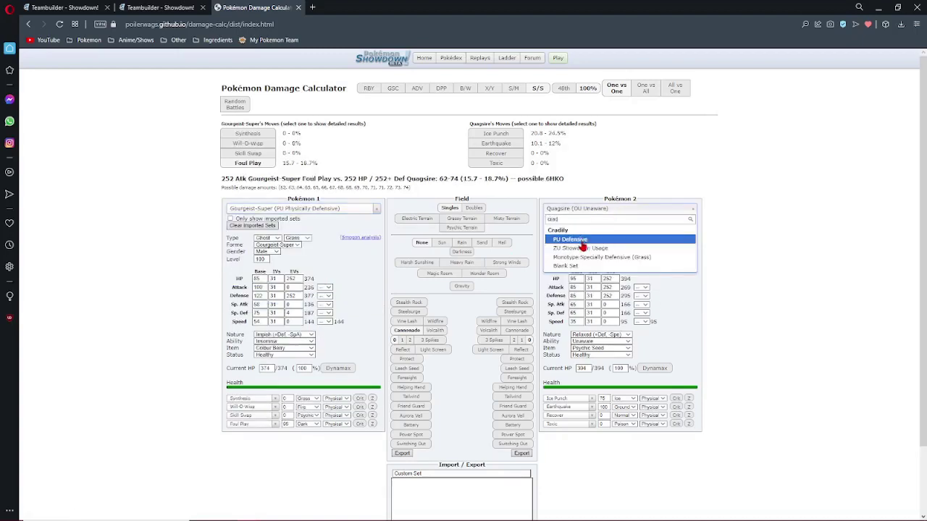
pyautogui.click(584, 240)
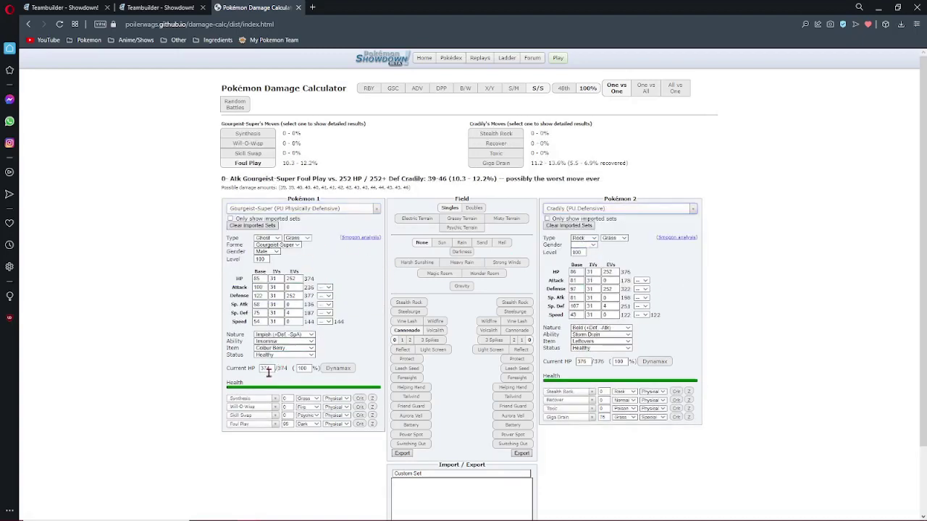
# - Replace Gourgeist-Super's Foul Play with Power Whip and its Skill Swap with Seed Bomb in the calculator
pyautogui.click(257, 430)
pyautogui.write('po')
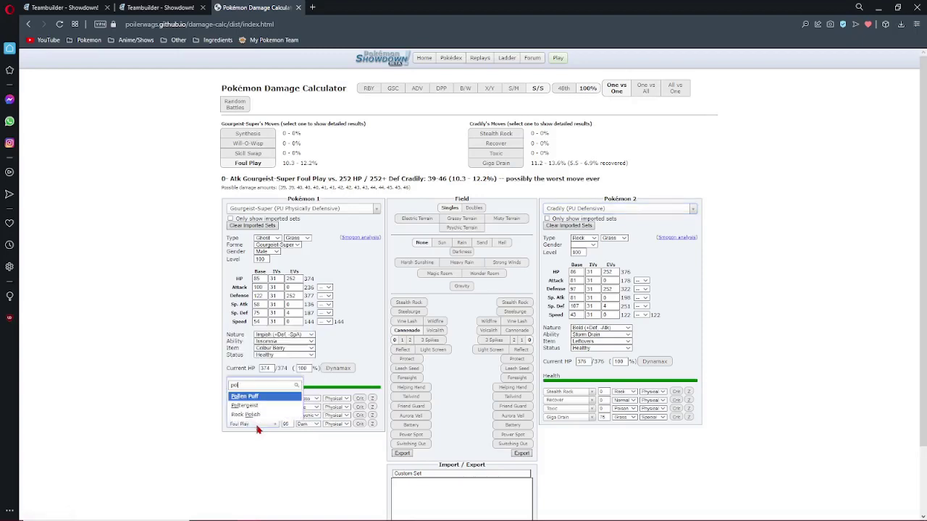
pyautogui.press('BackSpace')
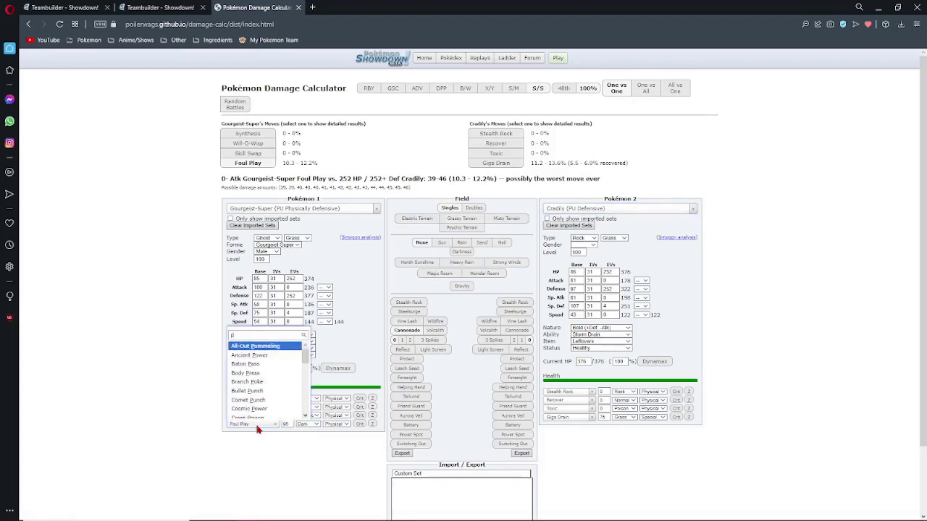
pyautogui.write('ower')
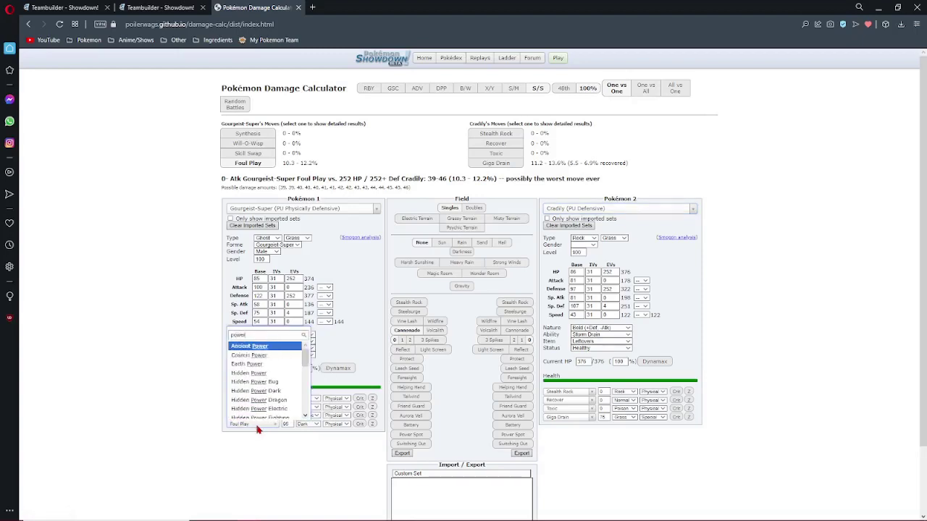
pyautogui.write(' wh')
pyautogui.press('Return')
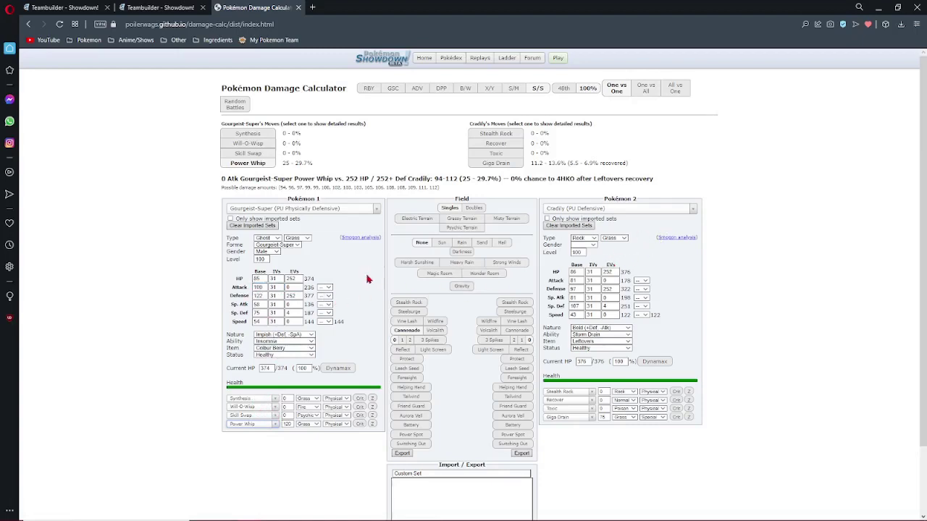
pyautogui.click(250, 417)
pyautogui.write('seed')
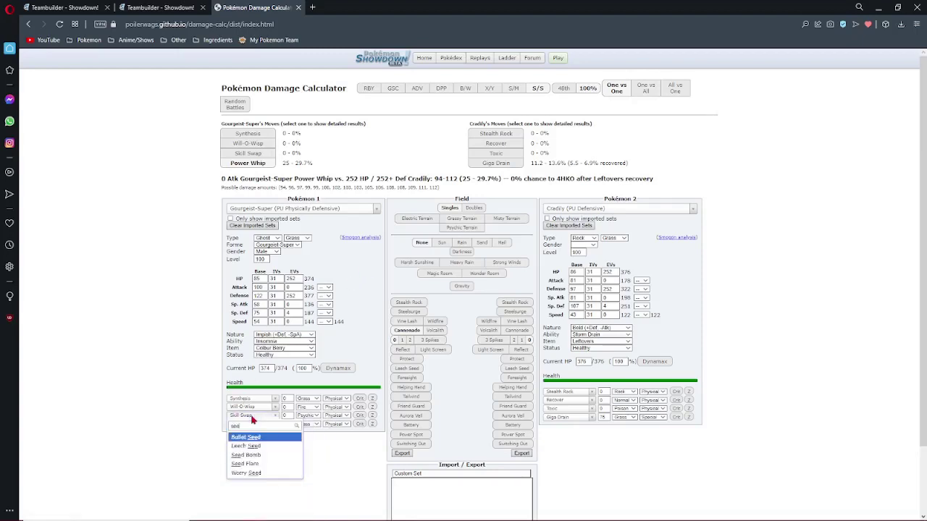
pyautogui.click(254, 455)
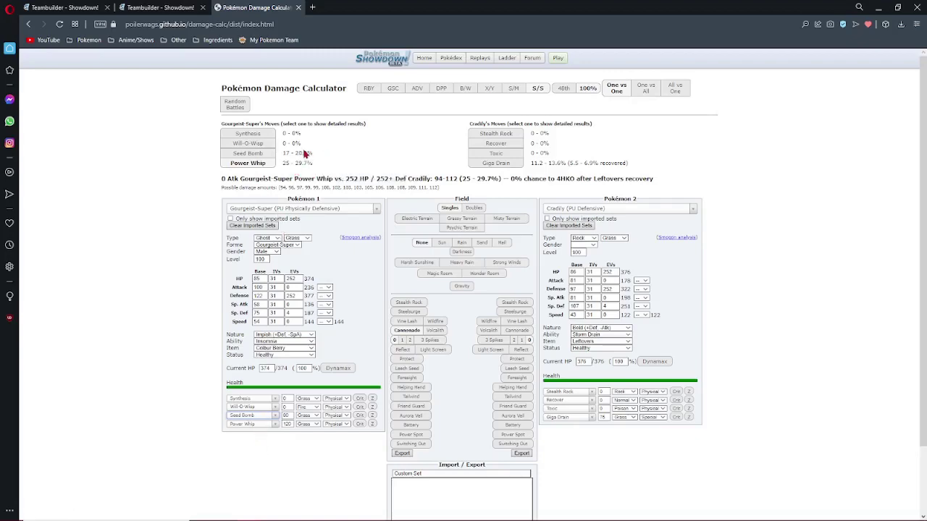
# - Return to the Teambuilder, replace Gourgeist-Super's Power Whip with Seed Bomb, and add Poltergeist as its fourth move
pyautogui.click(161, 8)
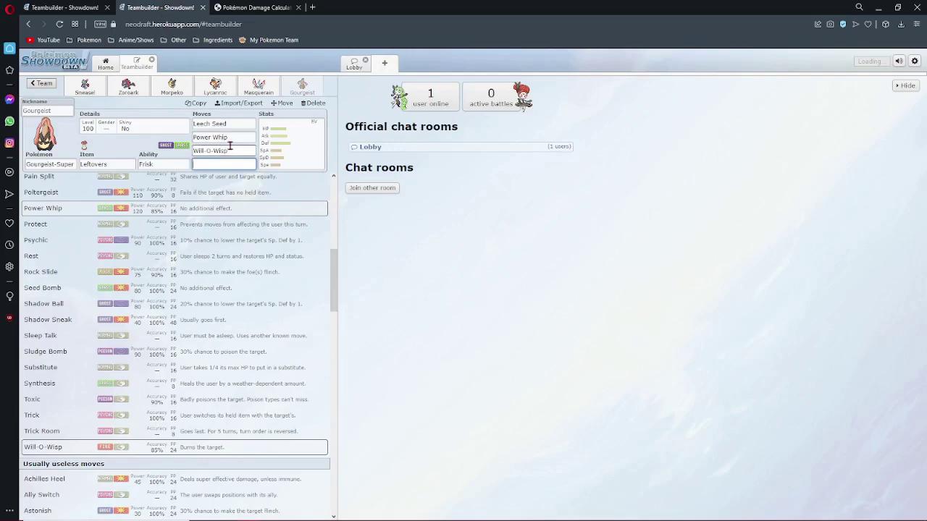
pyautogui.click(217, 137)
pyautogui.write('seed')
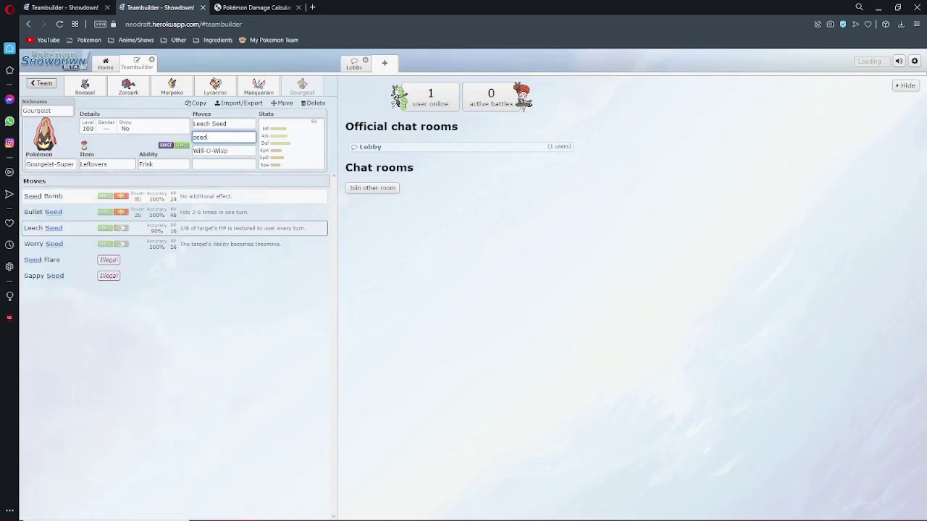
pyautogui.click(196, 198)
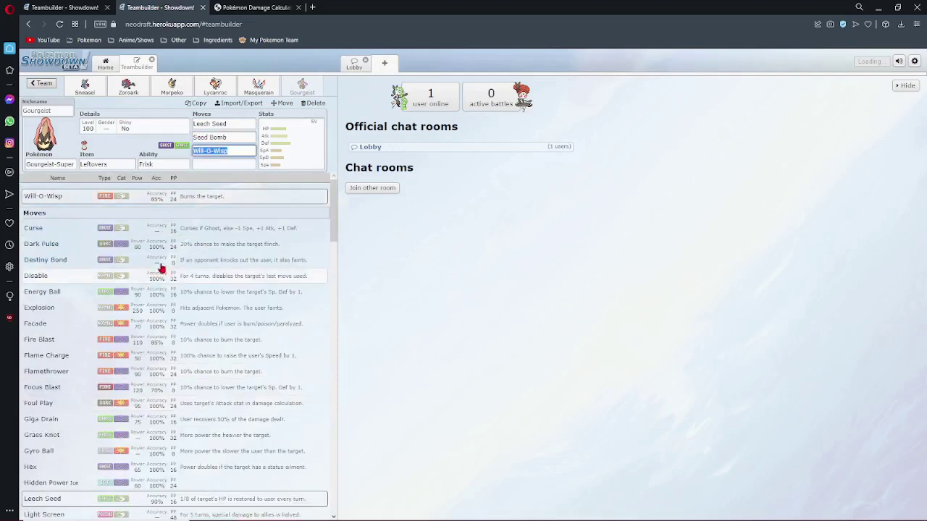
pyautogui.click(204, 164)
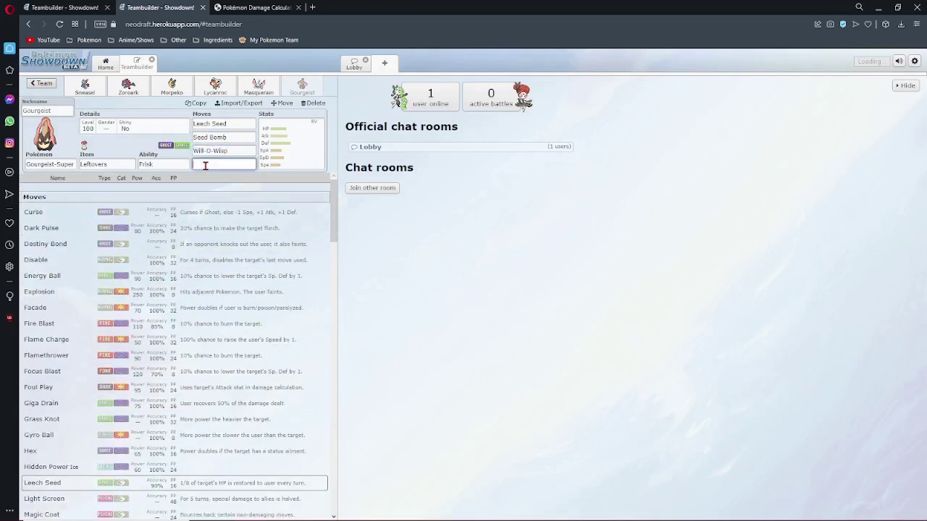
pyautogui.write('p')
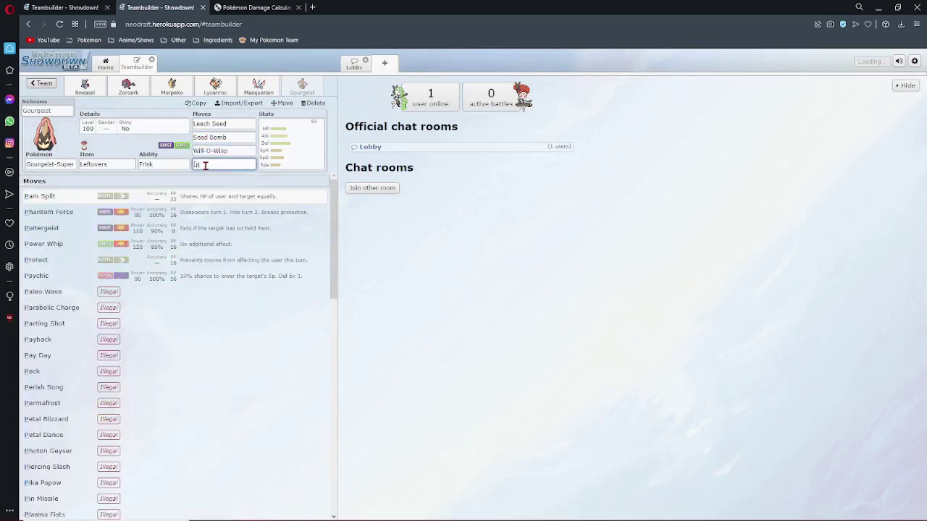
pyautogui.write('olt')
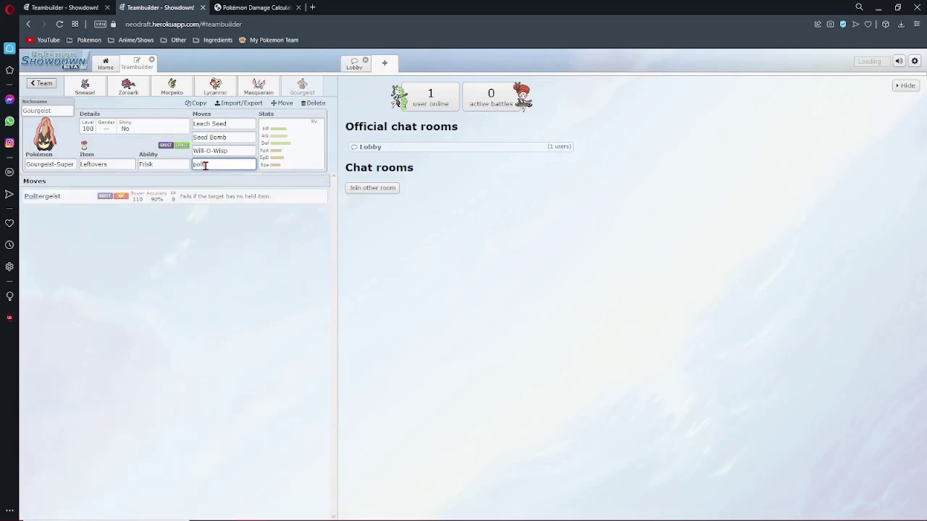
pyautogui.press('Return')
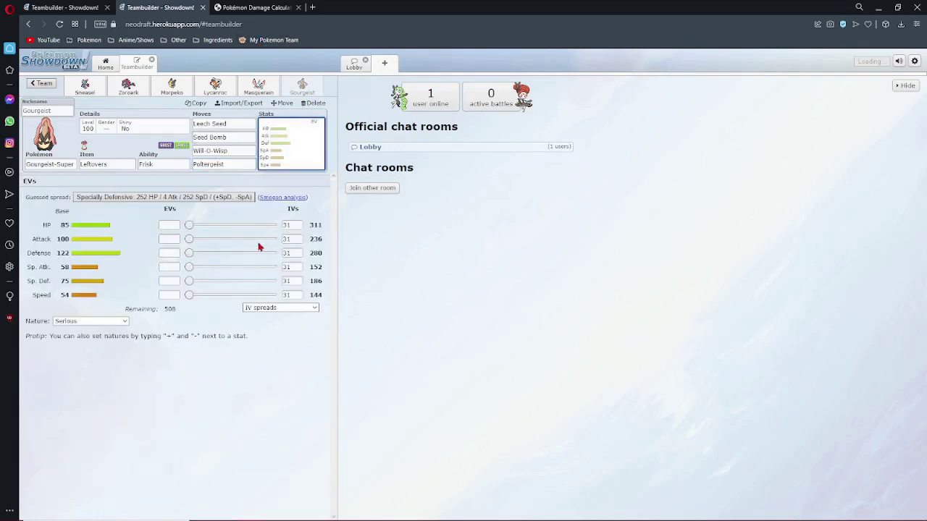
# - Switch to the damage calculator and replace Gourgeist-Super's Power Whip with Poltergeist against Cradily
pyautogui.click(258, 7)
pyautogui.click(582, 210)
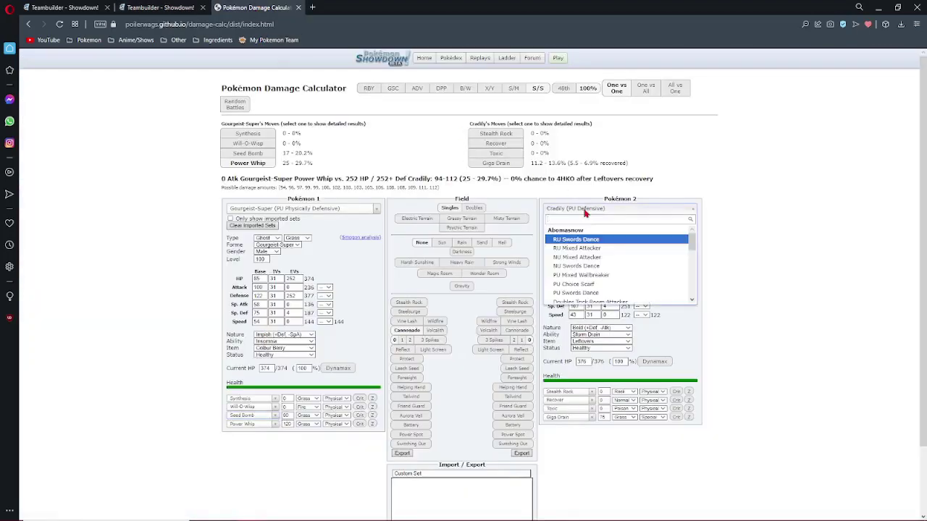
pyautogui.press('Escape')
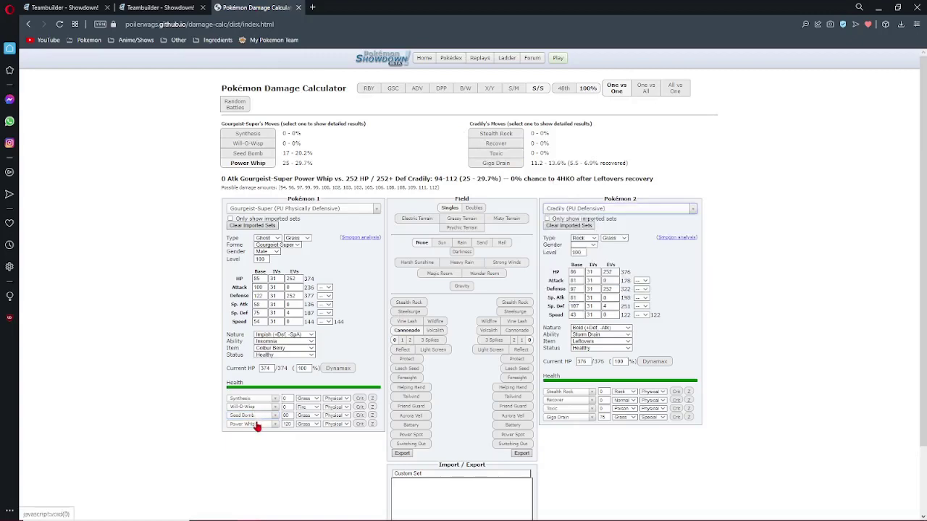
pyautogui.click(255, 424)
pyautogui.write('polt')
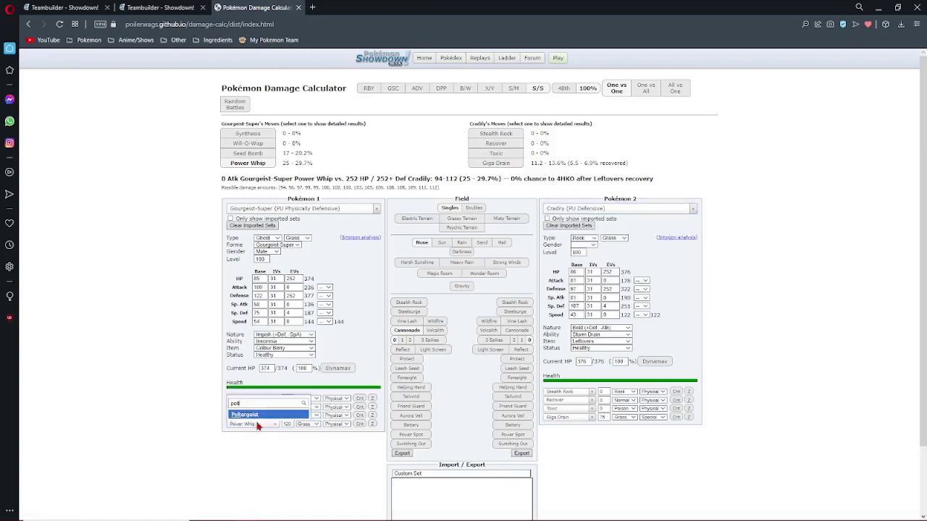
pyautogui.press('Return')
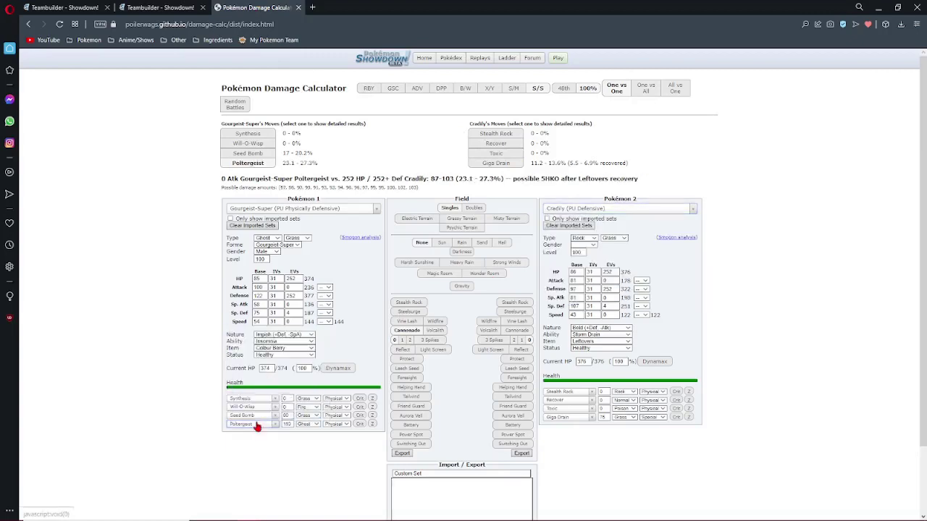
# - Change the opposing Pokémon to Tapu Koko (OU Offensive Pivot) and check Dazzling Gleam's damage against Gourgeist-Super
pyautogui.click(599, 210)
pyautogui.write('tapu')
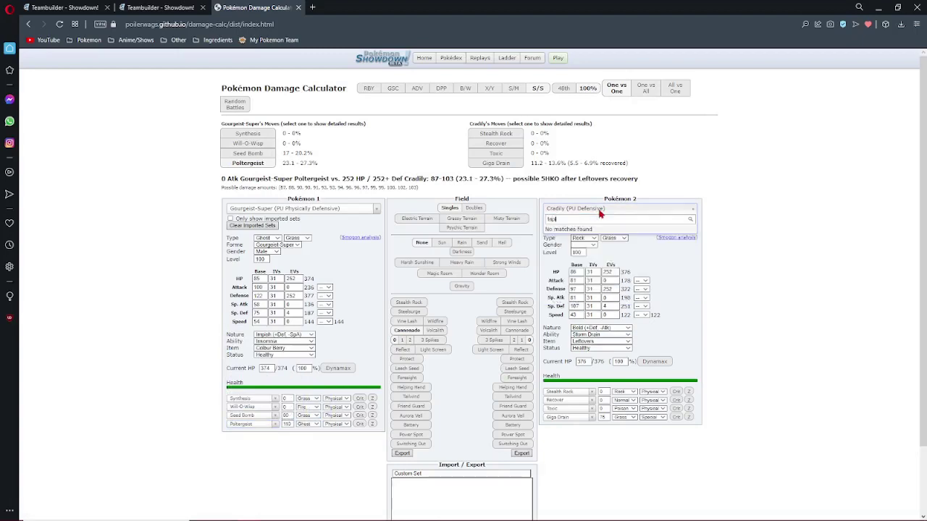
pyautogui.write(' koko')
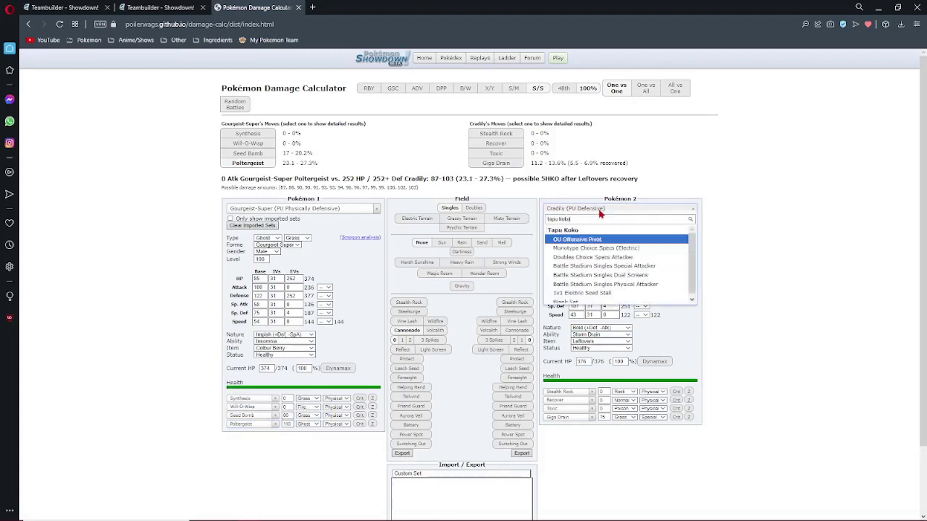
pyautogui.press('Return')
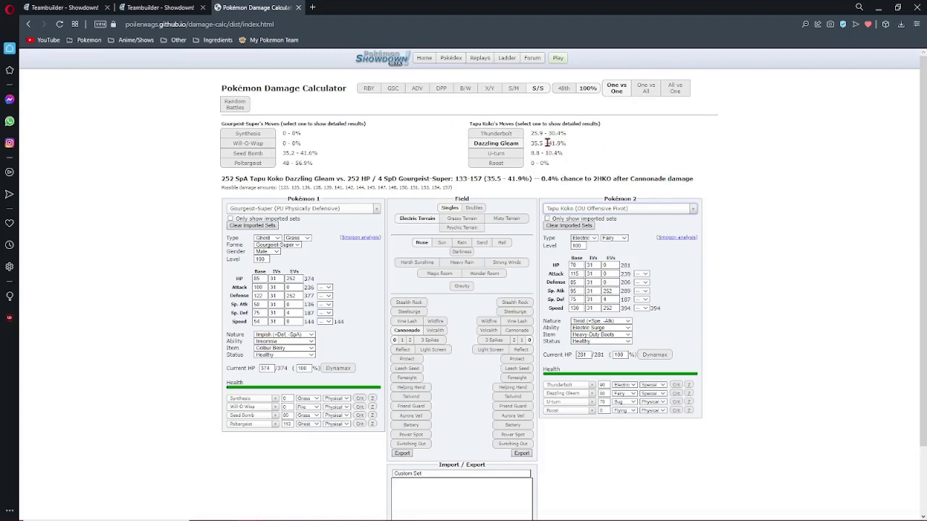
pyautogui.moveTo(546, 142); pyautogui.dragTo(563, 142)
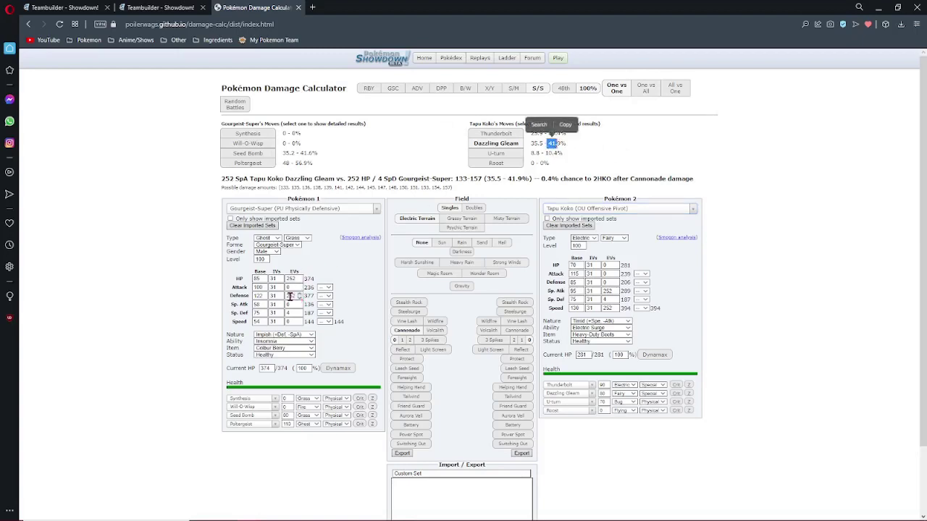
pyautogui.click(568, 151)
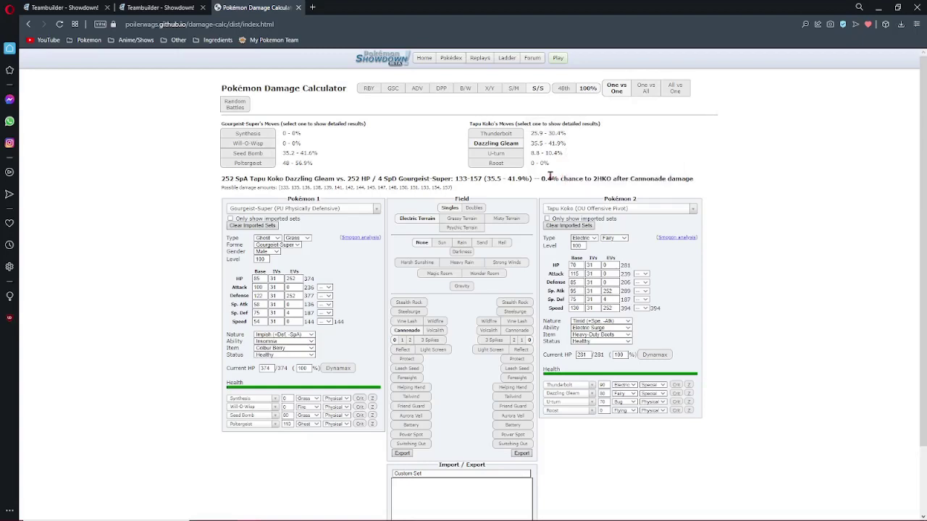
# - Change the opposing Tapu Koko to its Battle Stadium Singles Physical Attacker set and set its level to 100
pyautogui.click(581, 211)
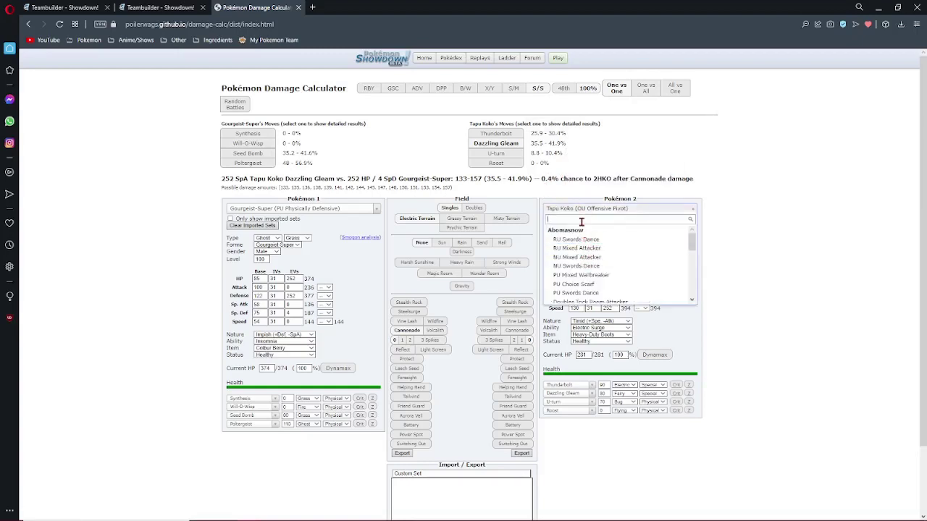
pyautogui.write('koko')
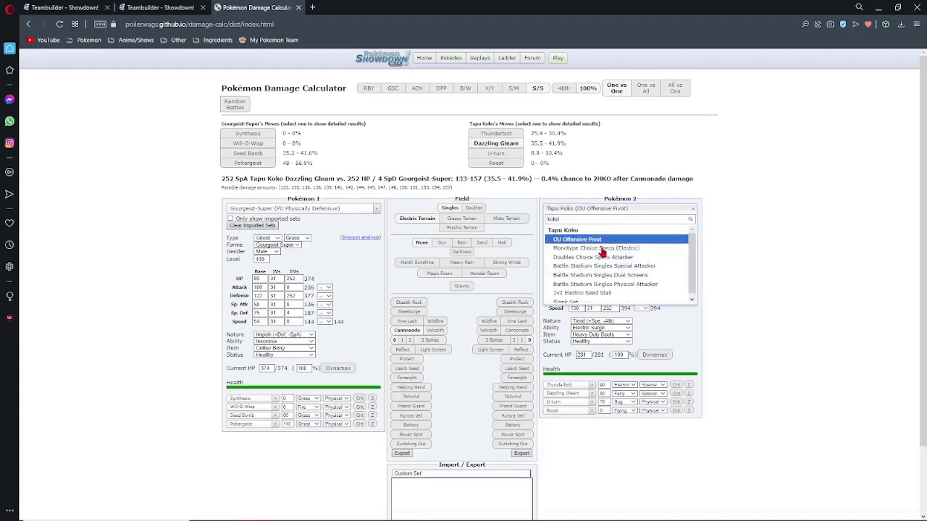
pyautogui.click(610, 284)
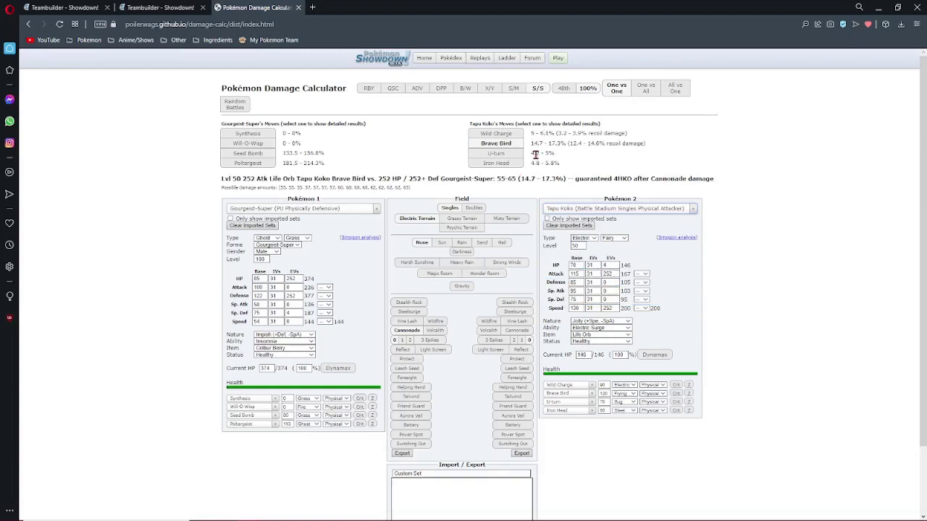
pyautogui.click(578, 246)
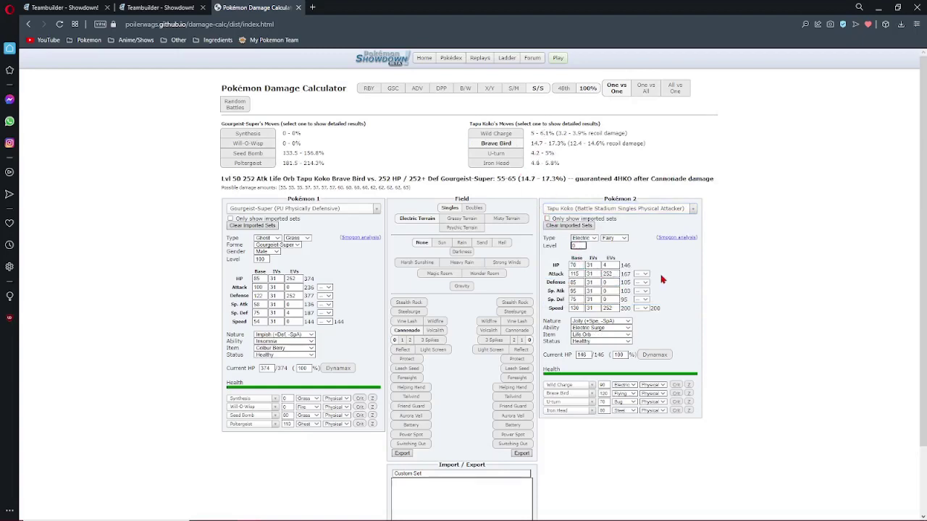
pyautogui.write('100')
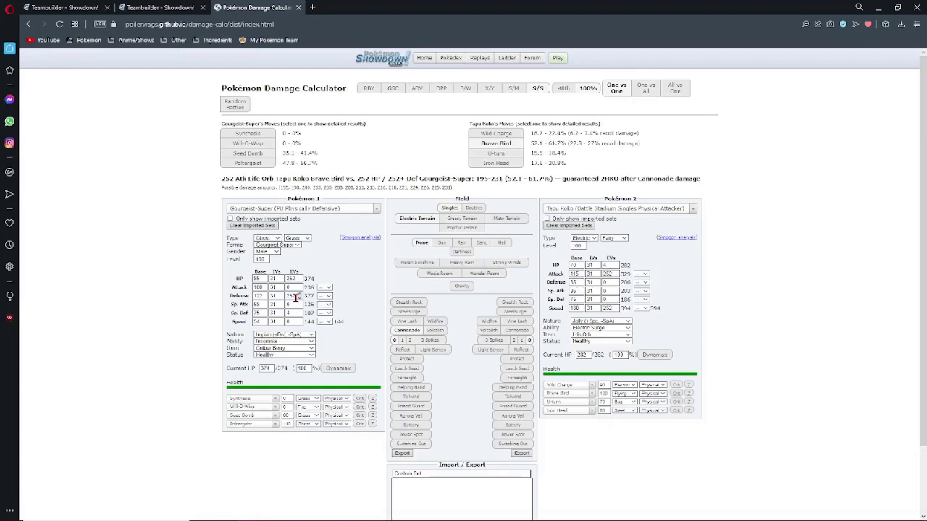
# - Examine Tapu Koko's Brave Bird damage and recoil against Gourgeist-Super, and compare with its empty EV spread in the Teambuilder
pyautogui.rightClick(296, 299)
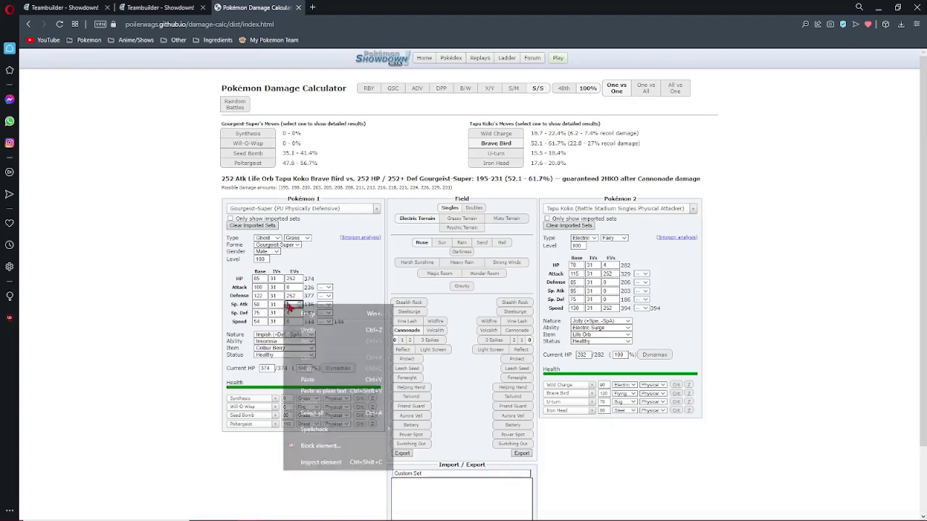
pyautogui.click(325, 261)
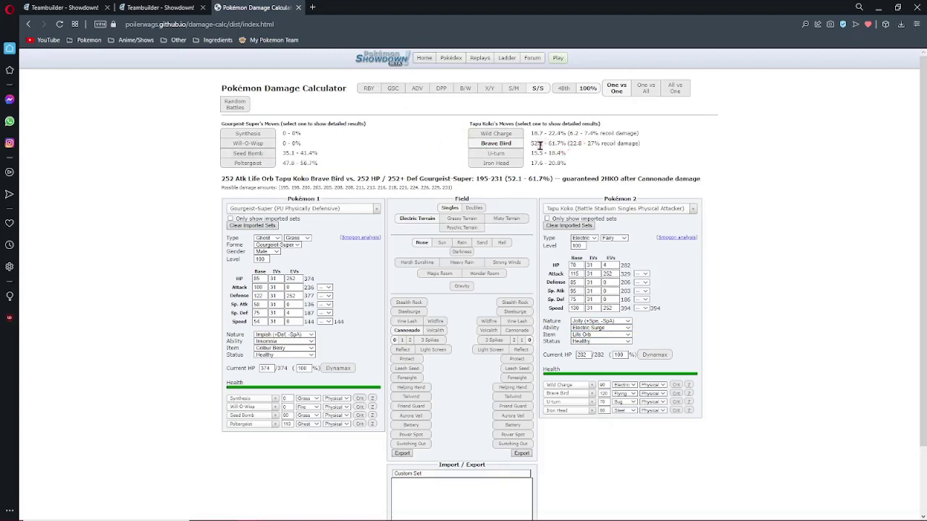
pyautogui.moveTo(541, 144); pyautogui.dragTo(582, 143)
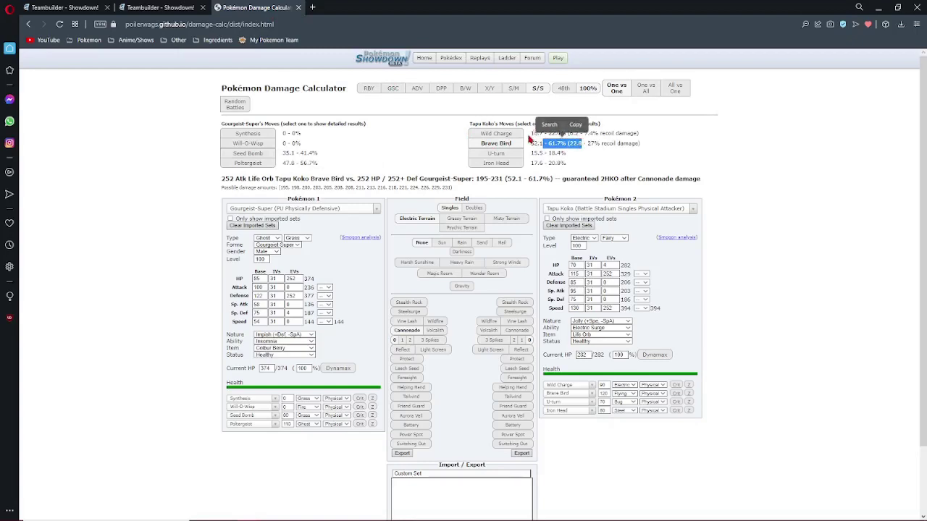
pyautogui.click(304, 156)
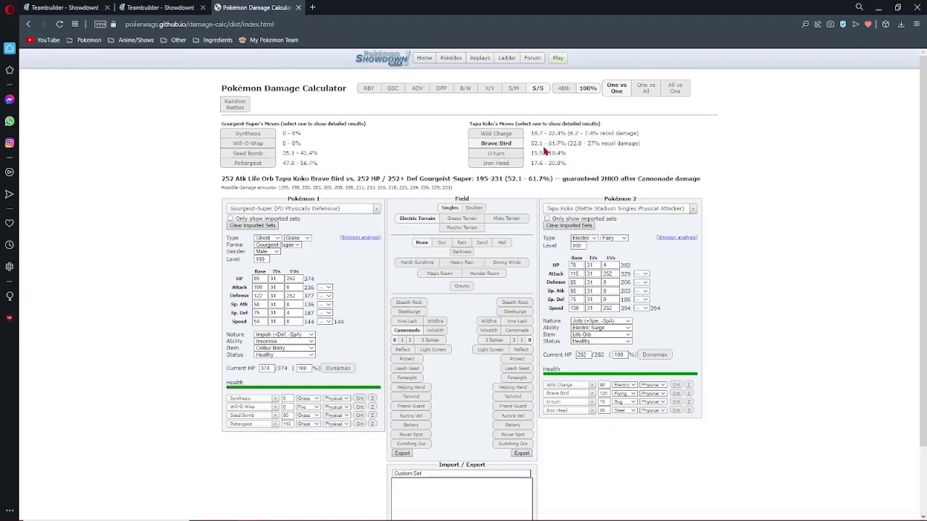
pyautogui.moveTo(544, 143); pyautogui.dragTo(583, 144)
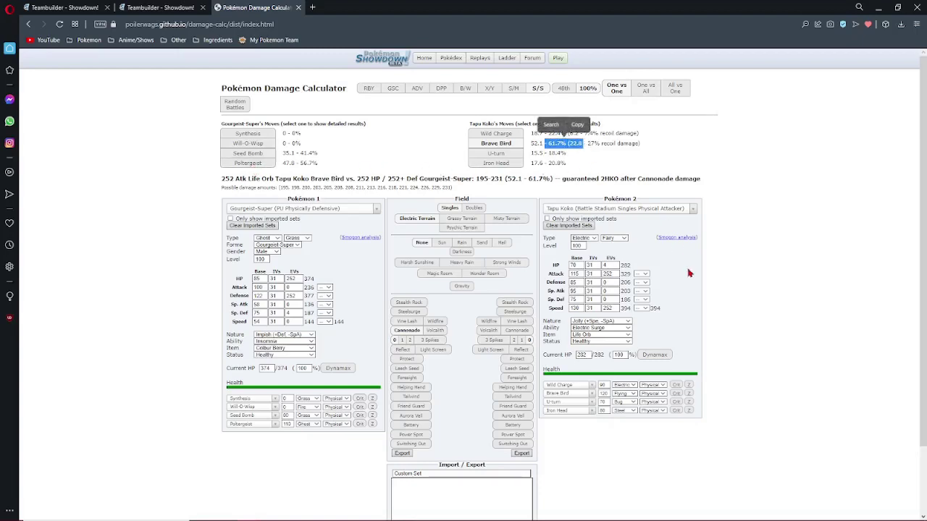
pyautogui.click(153, 9)
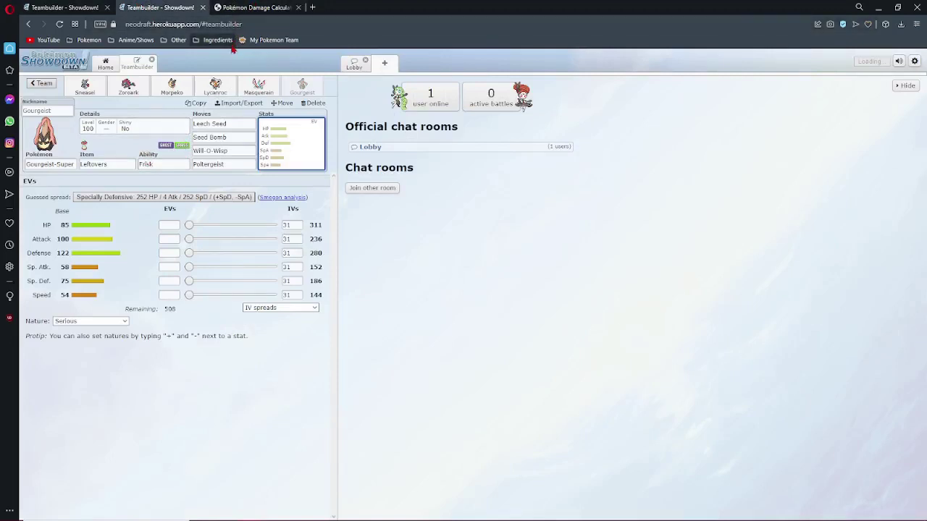
pyautogui.click(219, 8)
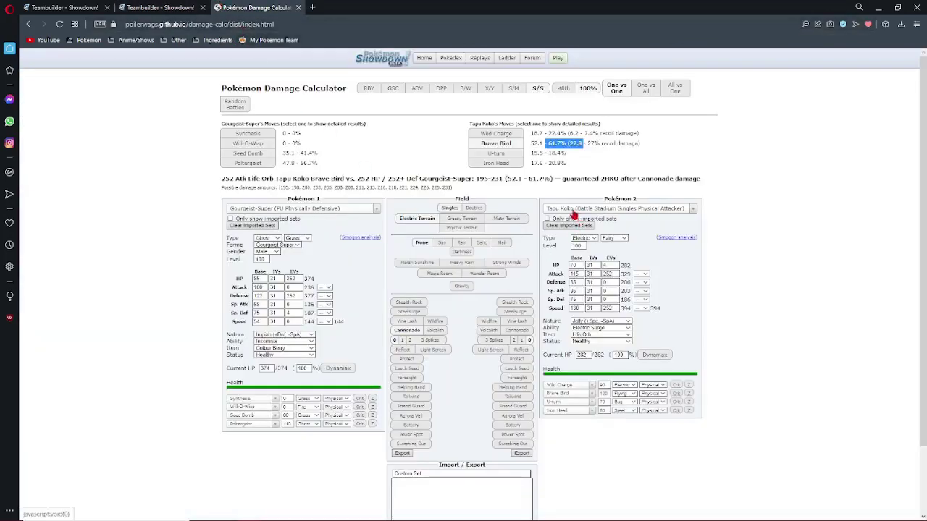
pyautogui.click(583, 161)
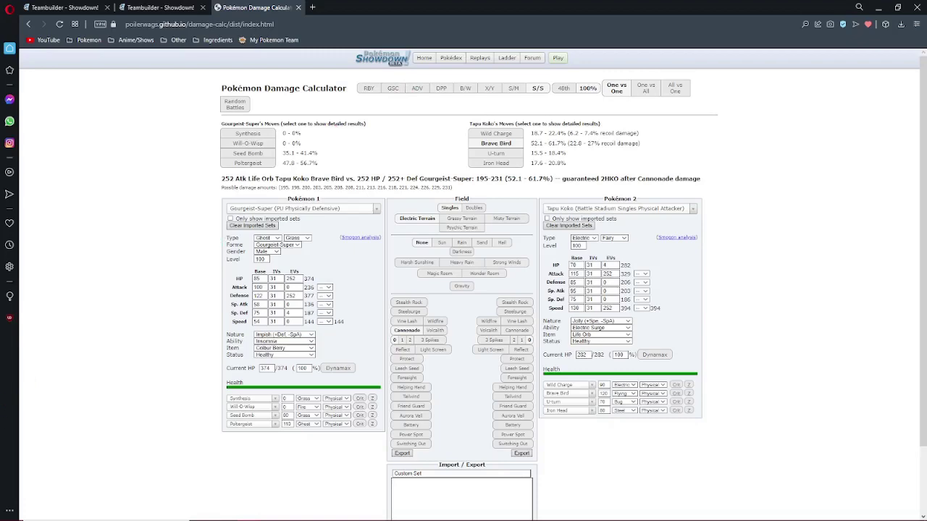
pyautogui.hotkey('ctrl', 'shift', 'Tab')
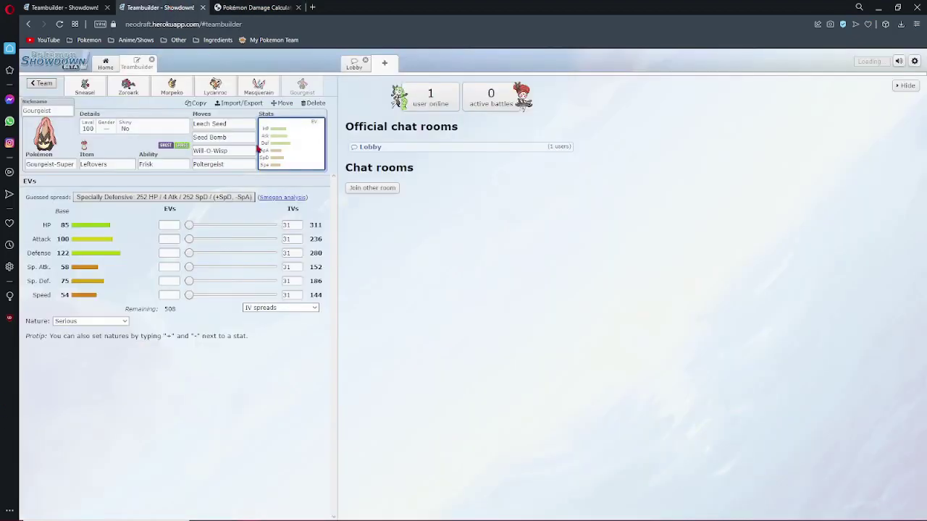
pyautogui.click(251, 7)
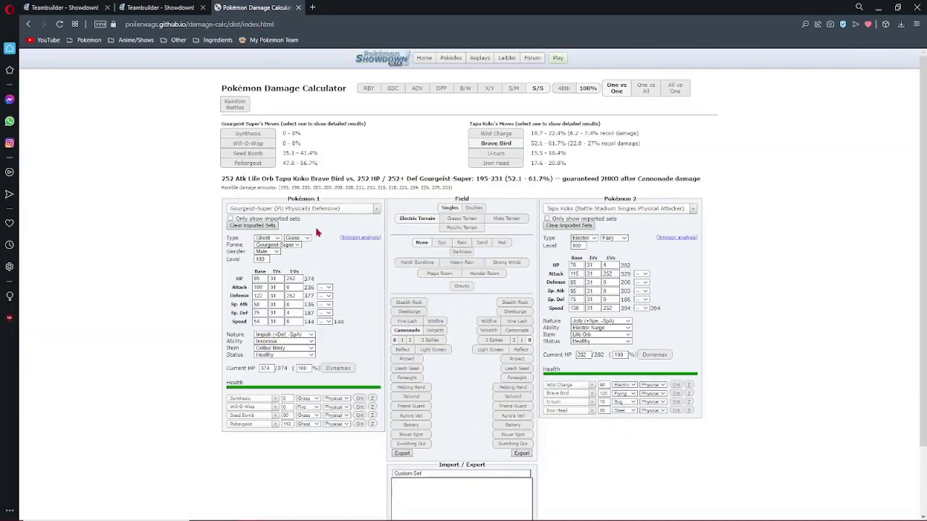
# - Set Gourgeist-Super's Defense EVs to 0 and its nature to Bashful in the damage calculator
pyautogui.click(300, 299)
pyautogui.click(299, 299)
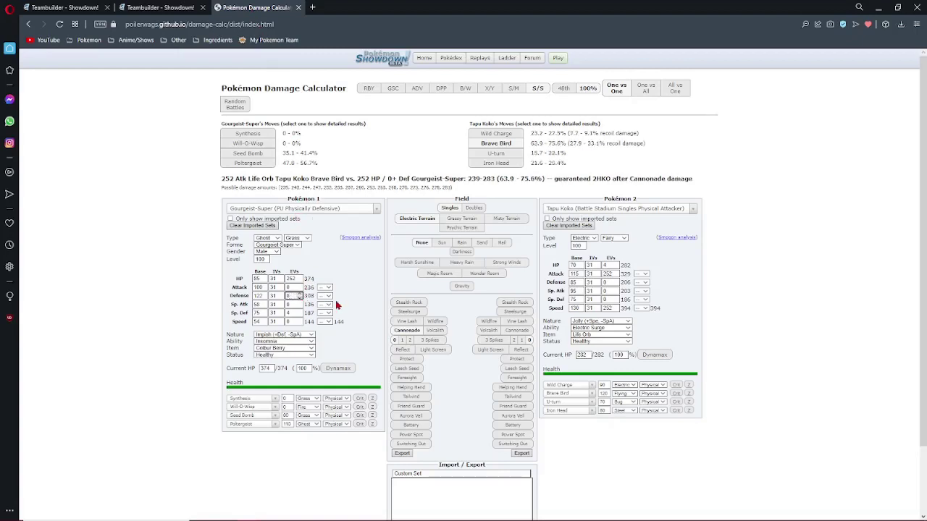
pyautogui.click(292, 338)
pyautogui.click(286, 352)
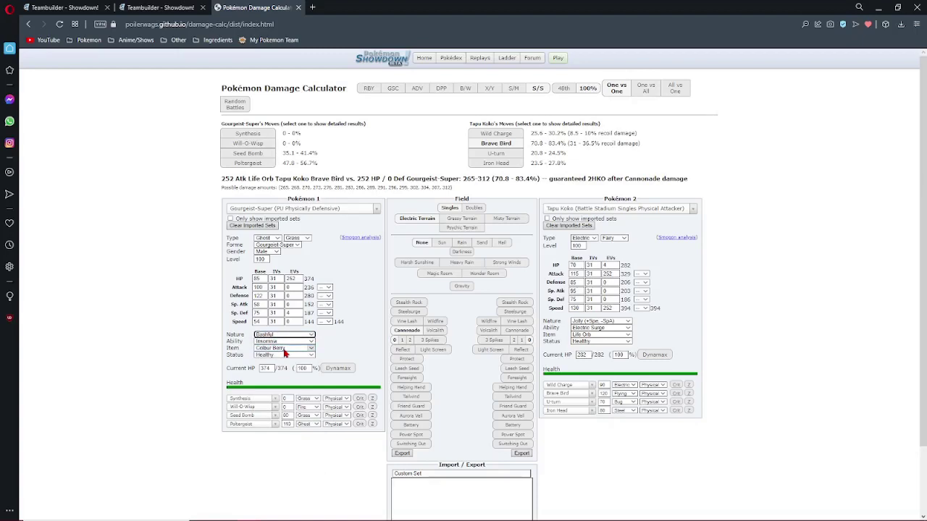
# - Try the Adamant nature on Gourgeist-Super and check the damage it takes from Brave Bird
pyautogui.click(287, 335)
pyautogui.click(289, 344)
pyautogui.moveTo(543, 135); pyautogui.dragTo(566, 144)
pyautogui.click(567, 143)
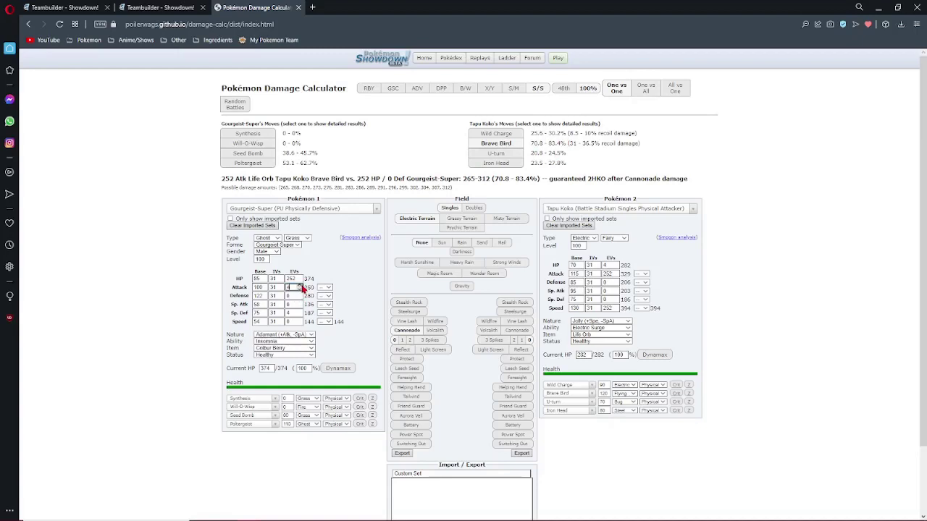
# - Set Gourgeist-Super's Attack and Sp. Def EVs to 0 and raise its Defense EVs in increments to 176
pyautogui.click(300, 286)
pyautogui.click(300, 290)
pyautogui.click(300, 294)
pyautogui.click(301, 295)
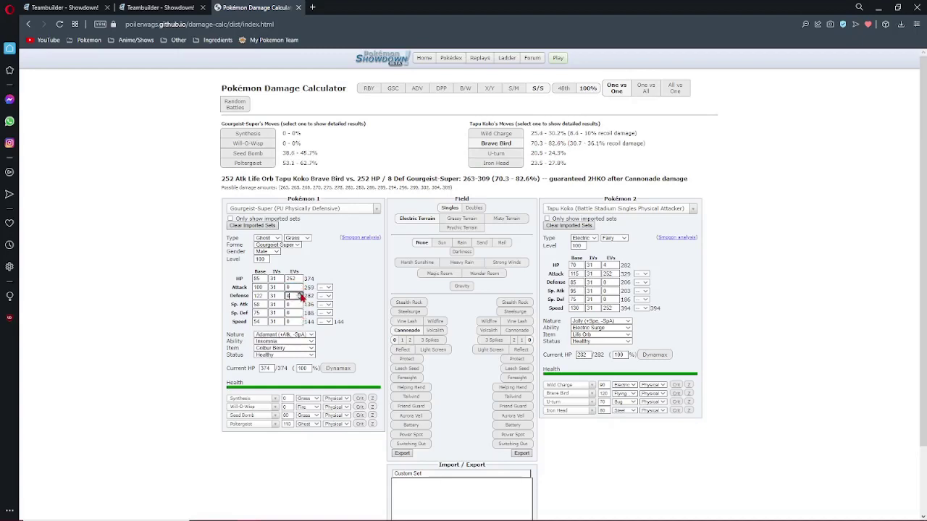
pyautogui.click(301, 295)
pyautogui.click(300, 295)
pyautogui.click(301, 295)
pyautogui.click(301, 295)
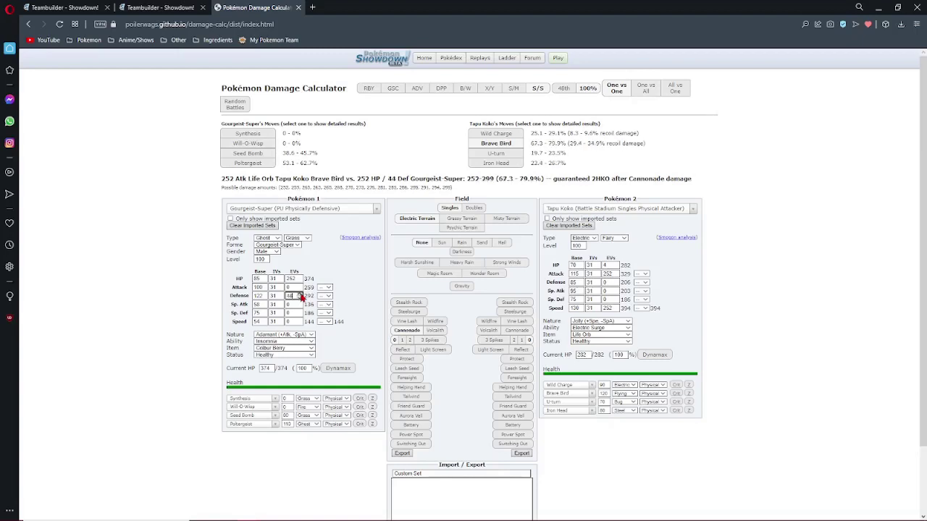
pyautogui.click(300, 295)
pyautogui.click(300, 294)
pyautogui.click(300, 294)
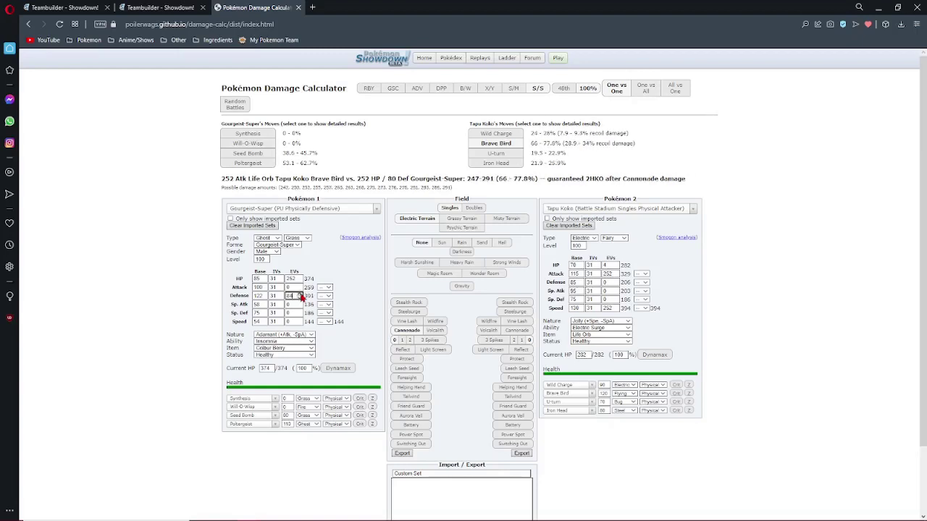
pyautogui.click(301, 295)
pyautogui.click(300, 295)
pyautogui.click(301, 294)
pyautogui.click(300, 295)
pyautogui.click(301, 294)
pyautogui.click(301, 294)
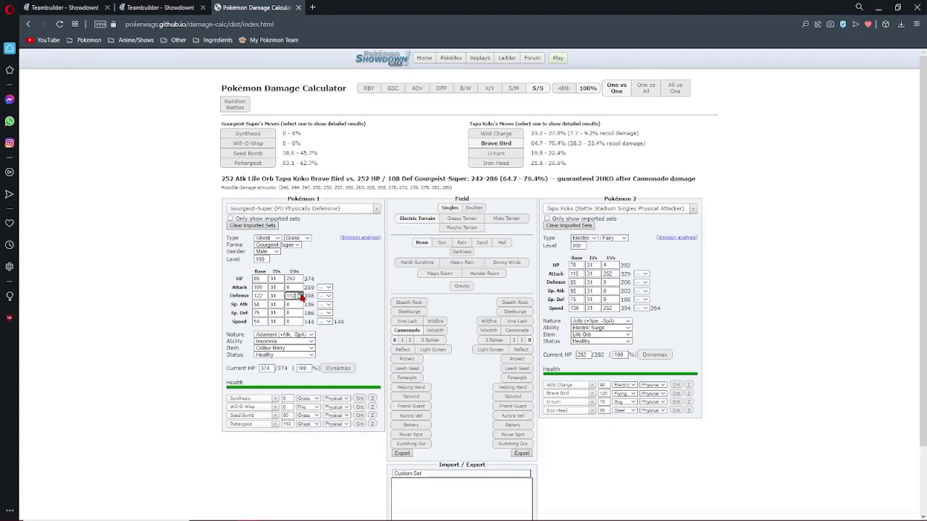
pyautogui.click(301, 295)
pyautogui.click(300, 295)
pyautogui.click(301, 294)
pyautogui.click(300, 295)
pyautogui.click(301, 295)
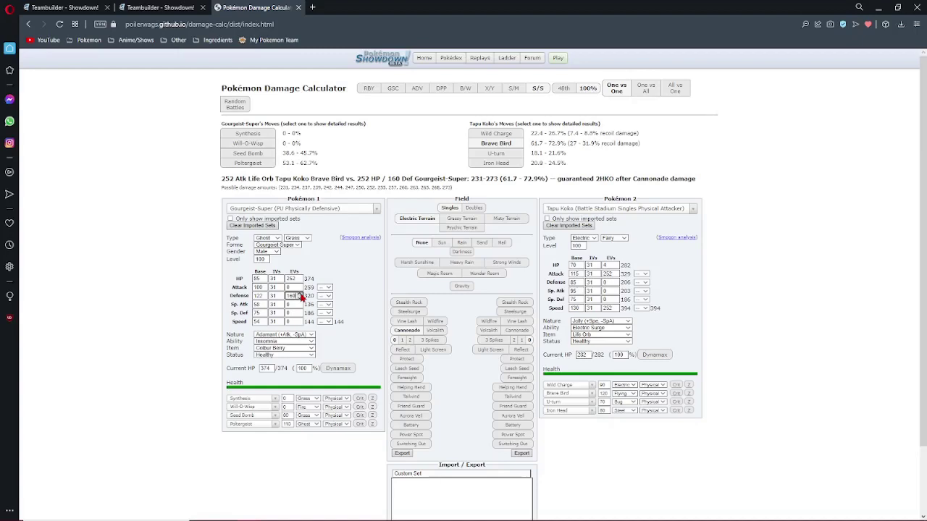
pyautogui.click(301, 294)
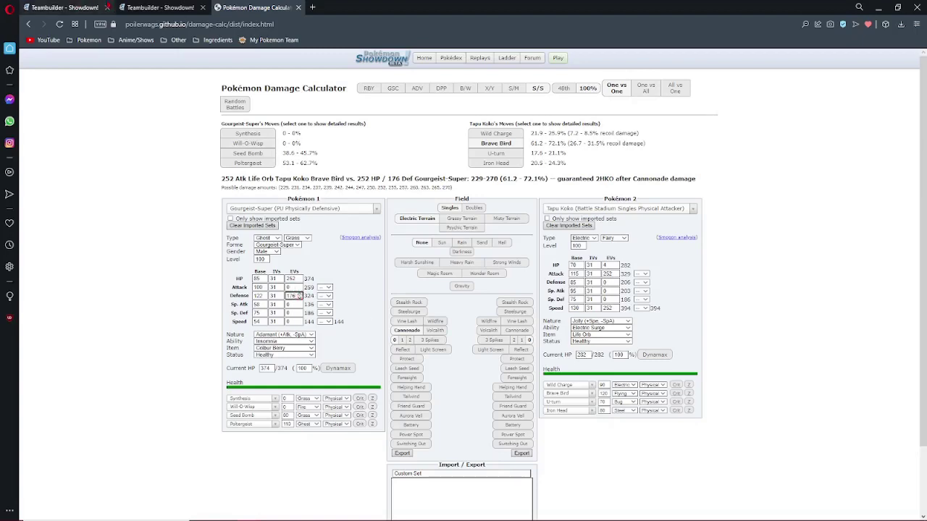
# - Switch to the Teambuilder and set Gourgeist-Super's EVs to 252 HP and 176 Defense
pyautogui.click(152, 7)
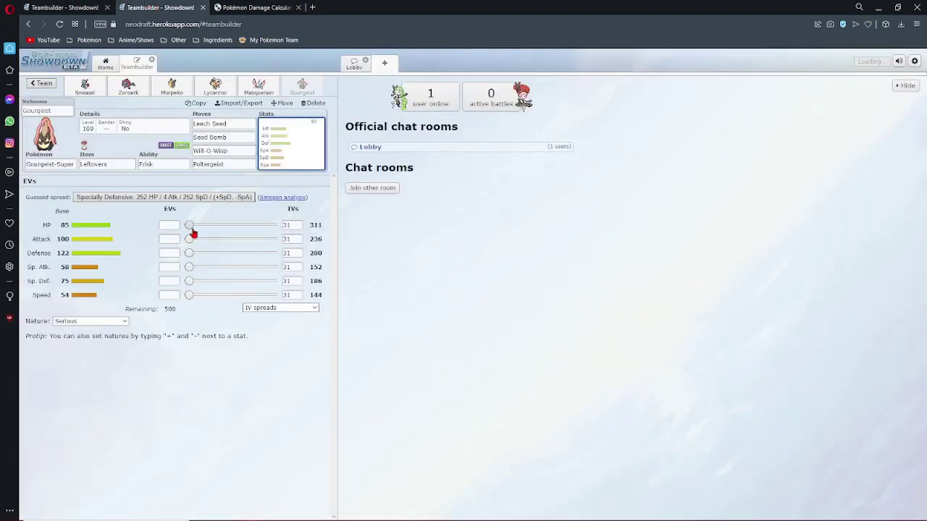
pyautogui.moveTo(189, 225); pyautogui.dragTo(428, 206)
pyautogui.moveTo(196, 253); pyautogui.dragTo(246, 253)
# - Try 80 Attack EVs on Gourgeist-Super, look through the nature options, and clear the Attack EVs
pyautogui.moveTo(189, 239); pyautogui.dragTo(215, 239)
pyautogui.click(105, 321)
pyautogui.scroll(5, 107, 330)
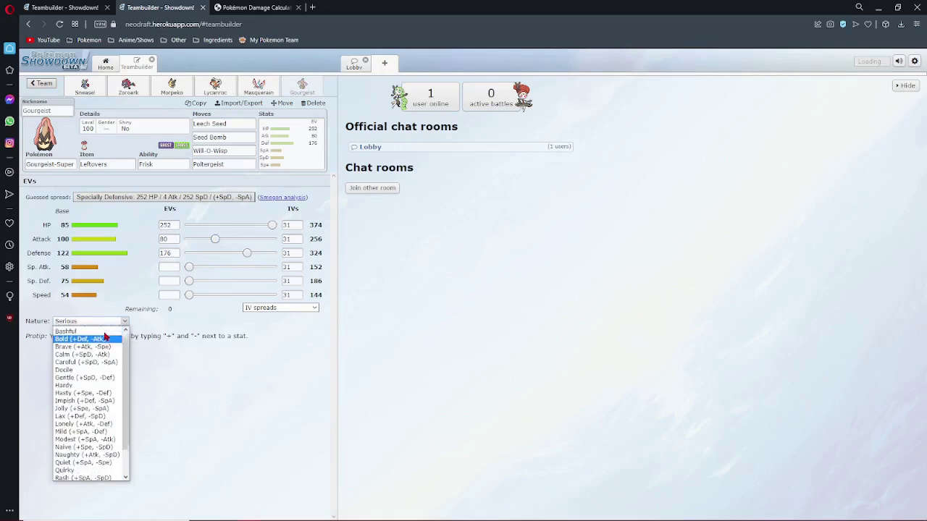
pyautogui.click(213, 240)
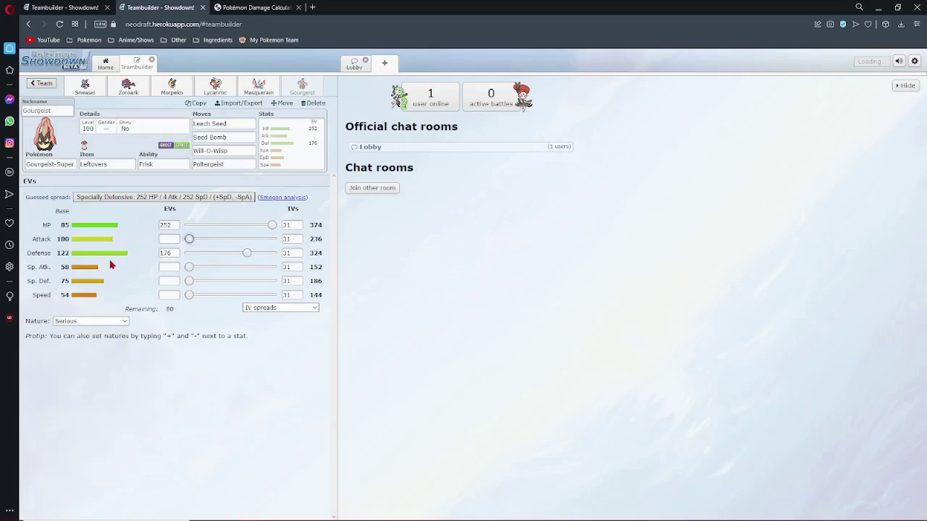
# - Return to the damage calculator, set Gourgeist-Super's nature to Bashful, and check Brave Bird's recoil damage
pyautogui.click(232, 7)
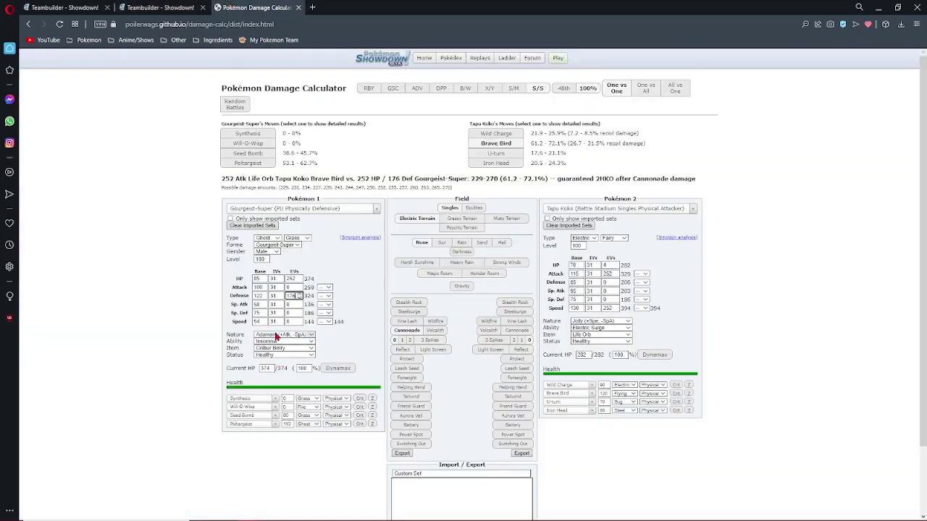
pyautogui.click(278, 335)
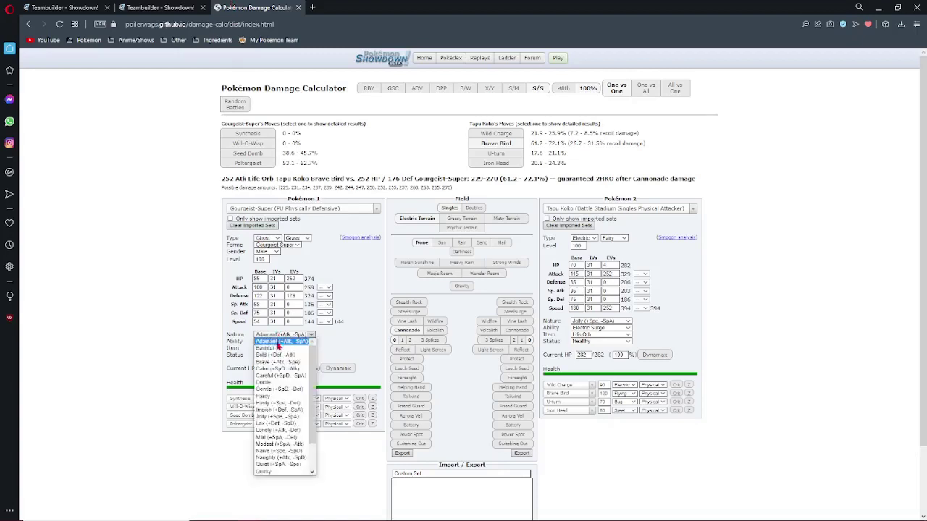
pyautogui.click(276, 348)
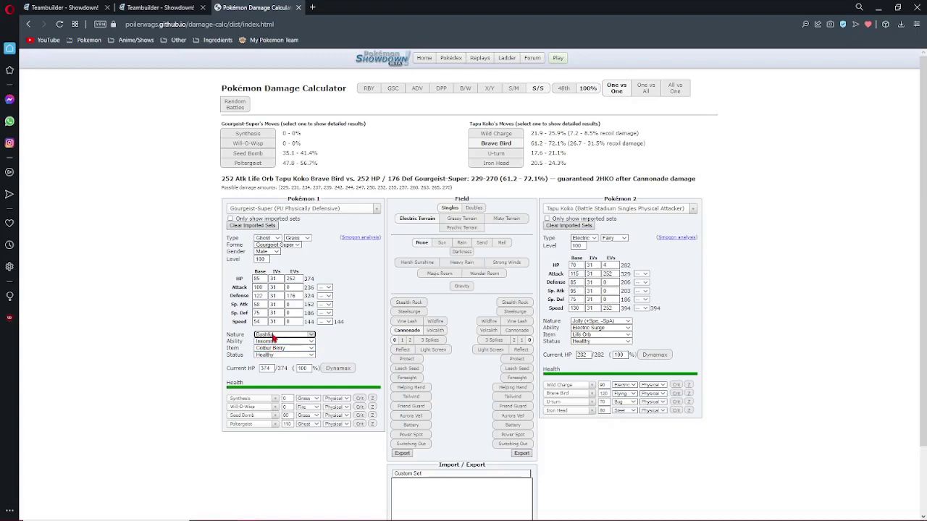
pyautogui.moveTo(583, 143); pyautogui.dragTo(614, 143)
pyautogui.click(650, 140)
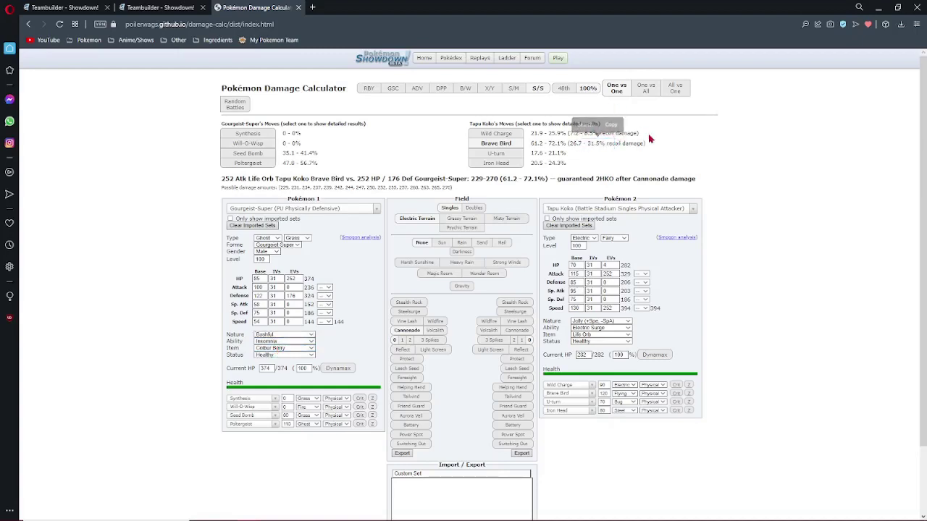
# - Set Gourgeist-Super's Sp. Def EVs to 80 and check Seed Bomb's damage against Tapu Koko
pyautogui.click(294, 313)
pyautogui.write('80')
pyautogui.tripleClick(299, 153)
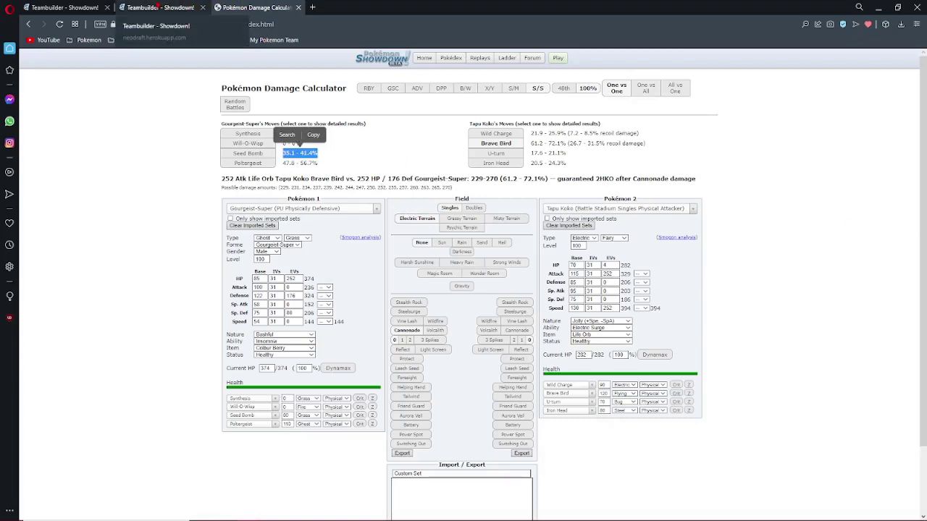
# - Compare with the Teambuilder spread and set Gourgeist-Super's nature to Impish in the damage calculator
pyautogui.click(158, 8)
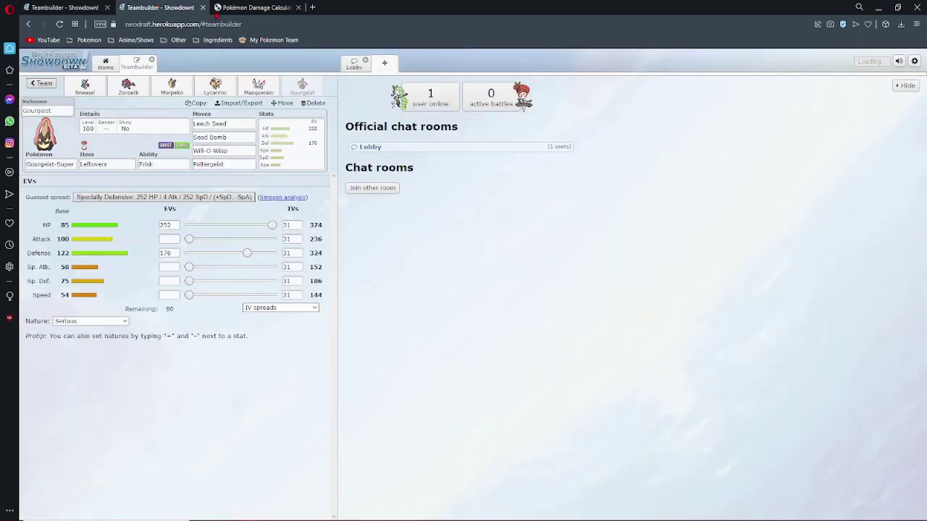
pyautogui.click(258, 7)
pyautogui.click(269, 335)
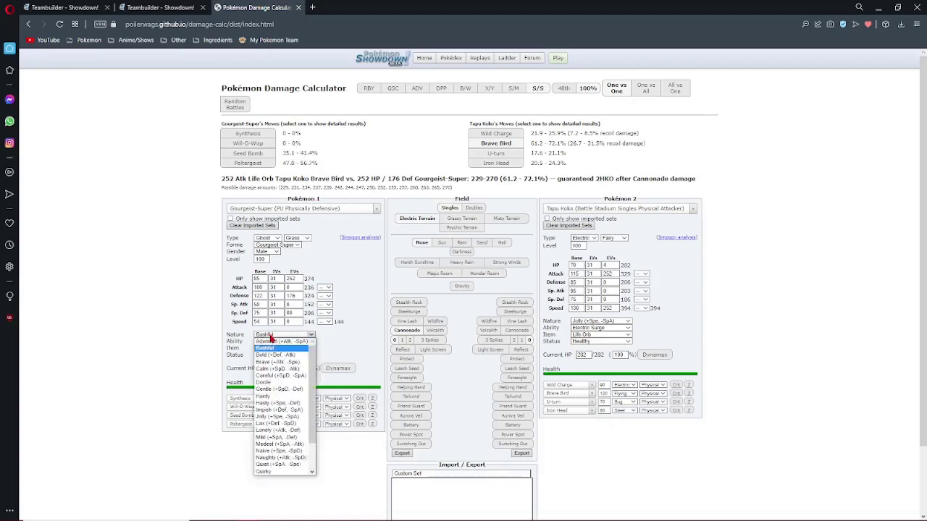
pyautogui.press('i')
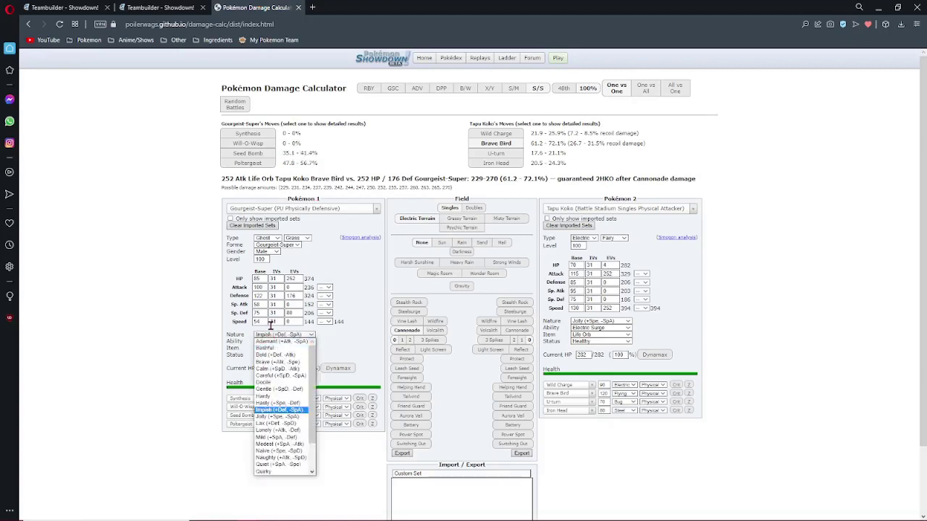
pyautogui.press('Return')
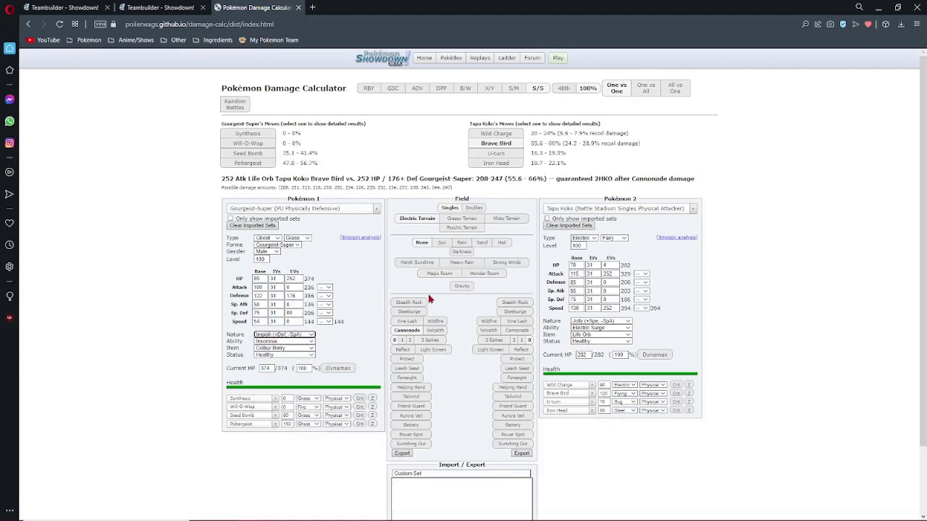
# - Lower Gourgeist-Super's Defense EVs to 140 in the Tapu Koko calculation
pyautogui.click(299, 298)
pyautogui.click(299, 298)
pyautogui.click(300, 300)
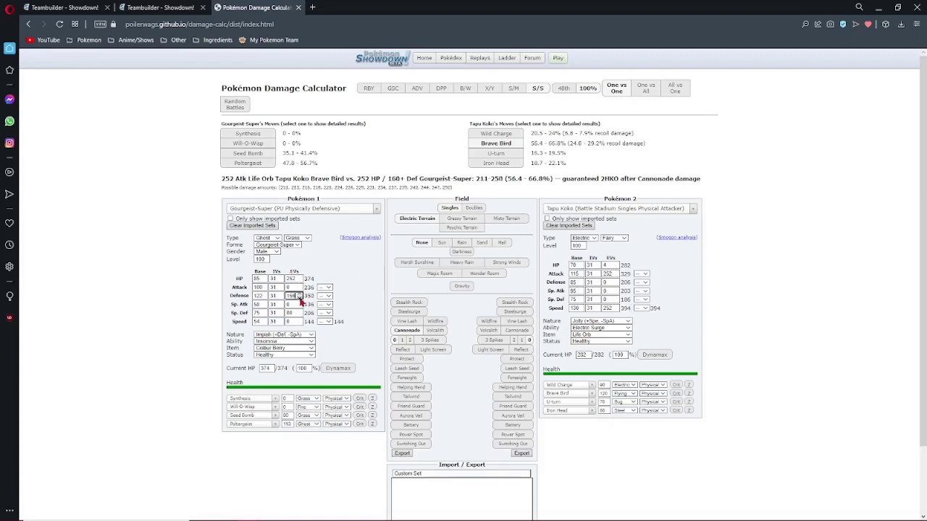
pyautogui.click(300, 300)
pyautogui.click(300, 300)
pyautogui.click(299, 300)
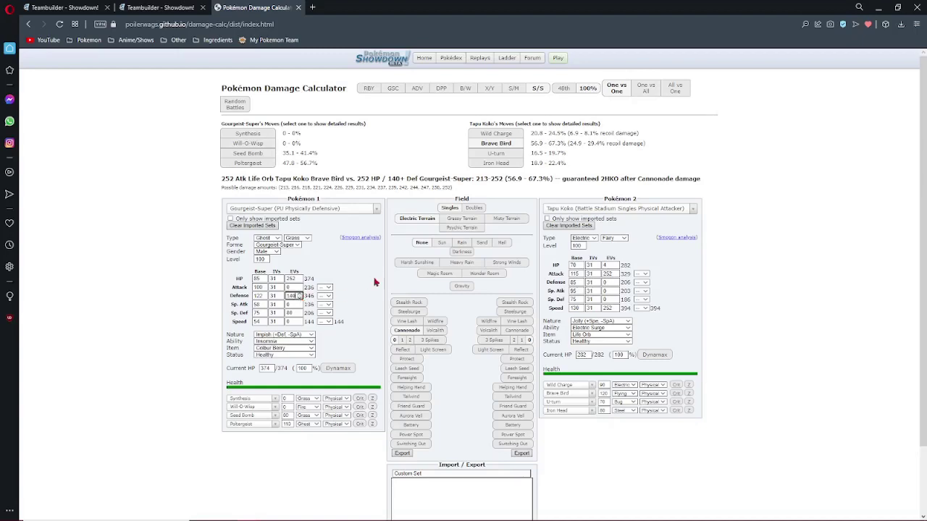
# - Open a second damage calculator from the Pokemon bookmarks and load Vaporeon's RU Showdown Usage set as Pokémon 2
pyautogui.click(312, 7)
pyautogui.click(89, 40)
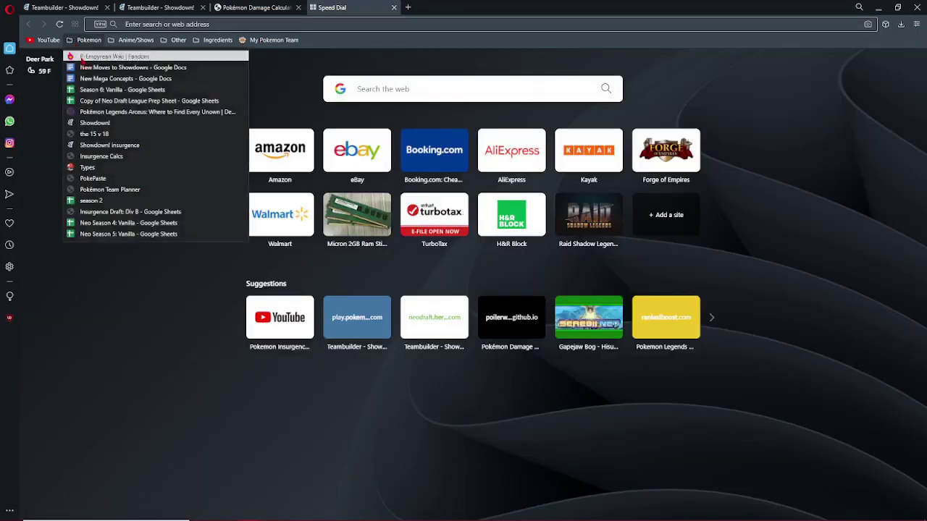
pyautogui.click(106, 159)
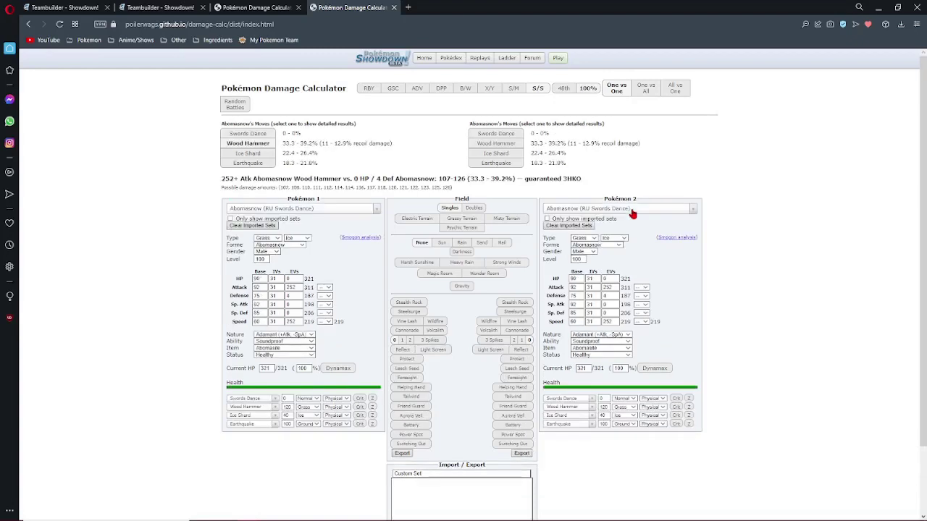
pyautogui.click(632, 210)
pyautogui.write('vaporeon')
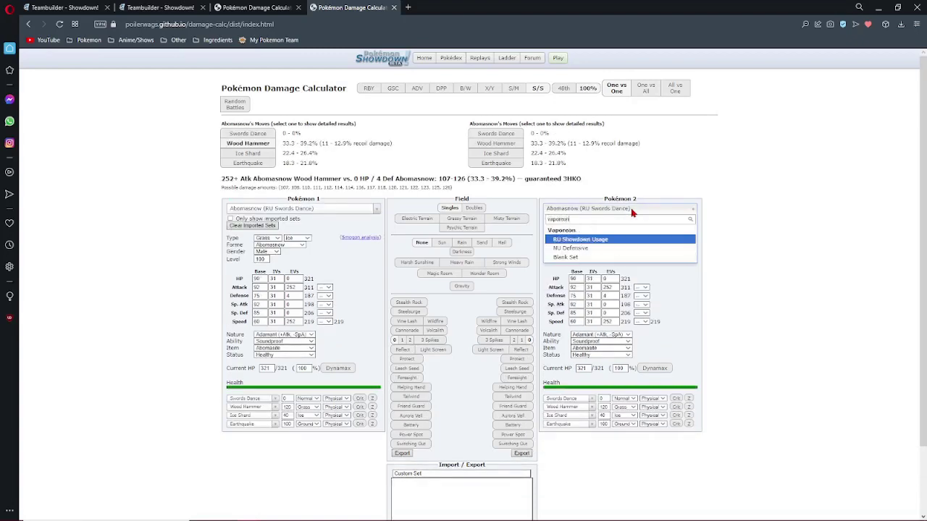
pyautogui.press('Return')
# - Load Gourgeist-Super's PU Physically Defensive set as Pokémon 1 in the Vaporeon calculation
pyautogui.click(282, 208)
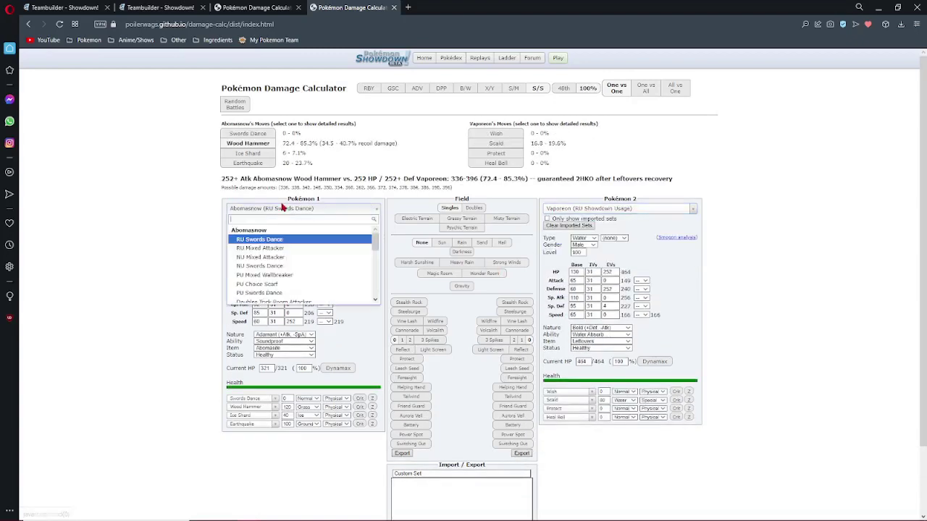
pyautogui.write('gourgei')
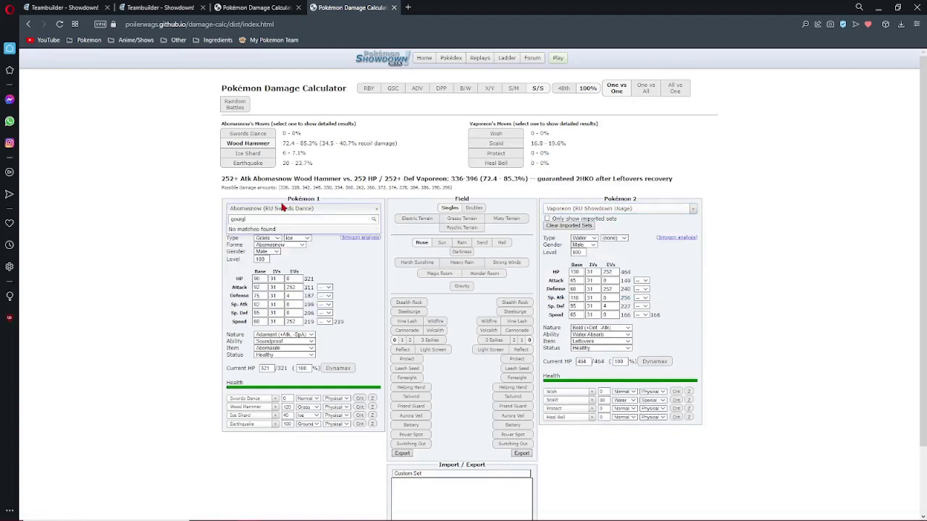
pyautogui.write('st-su')
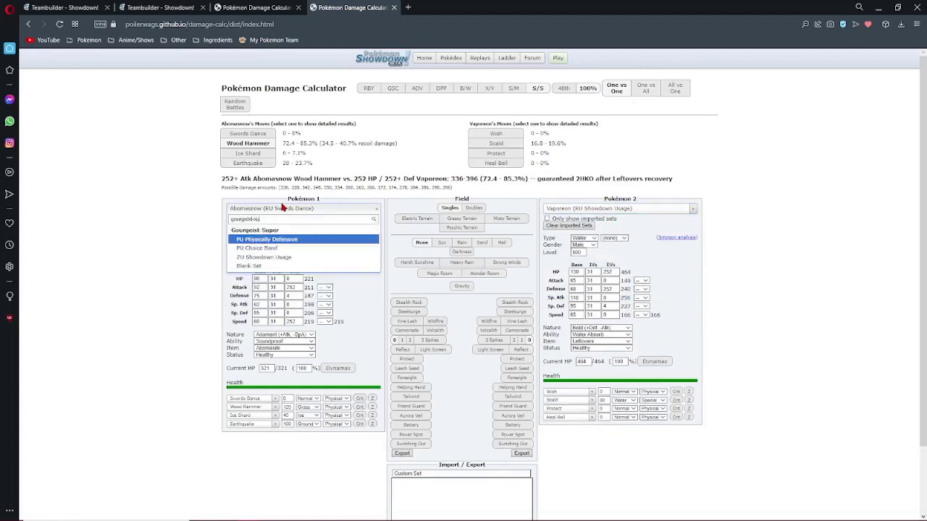
pyautogui.press('Return')
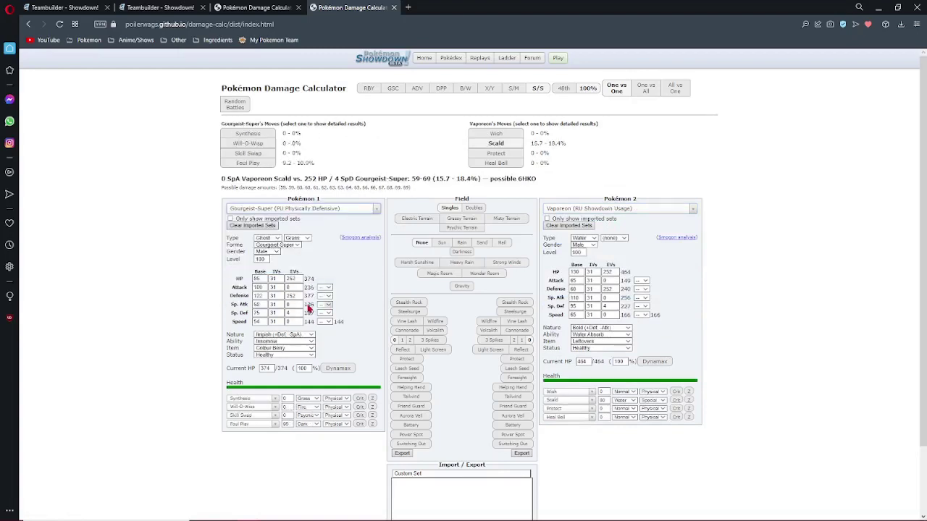
# - Set Gourgeist-Super's Defense EVs to 0 and Vaporeon's Sp. Atk EVs to 252, and check Scald's damage
pyautogui.doubleClick(294, 296)
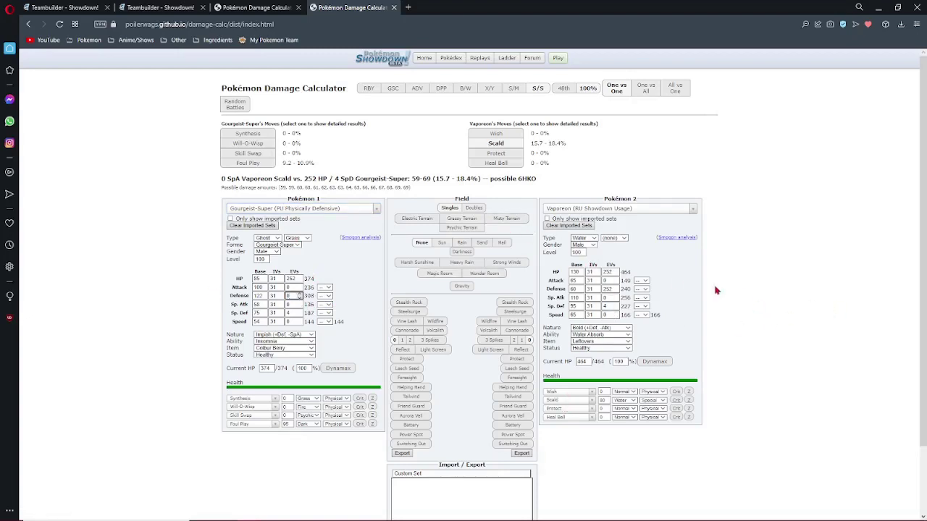
pyautogui.click(606, 298)
pyautogui.write('252')
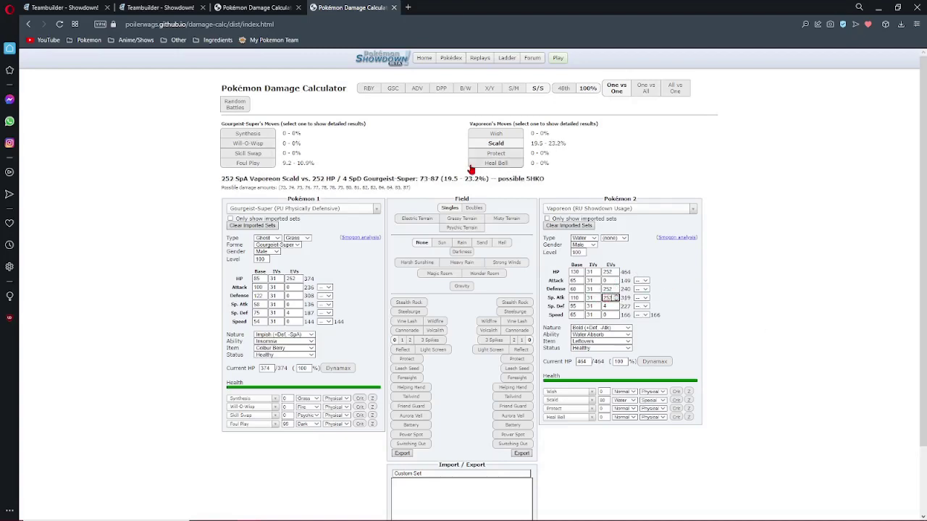
pyautogui.doubleClick(555, 143)
pyautogui.hotkey('ctrl', 'shift', 'Tab')
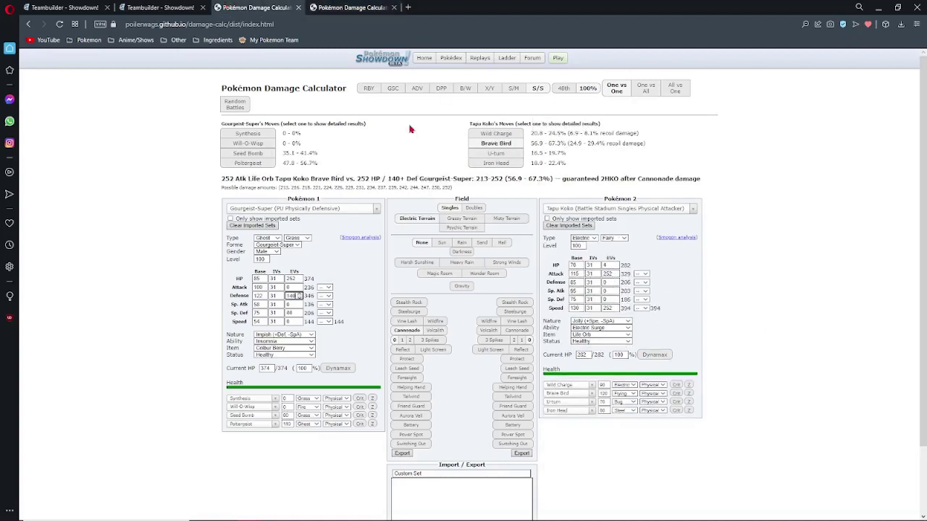
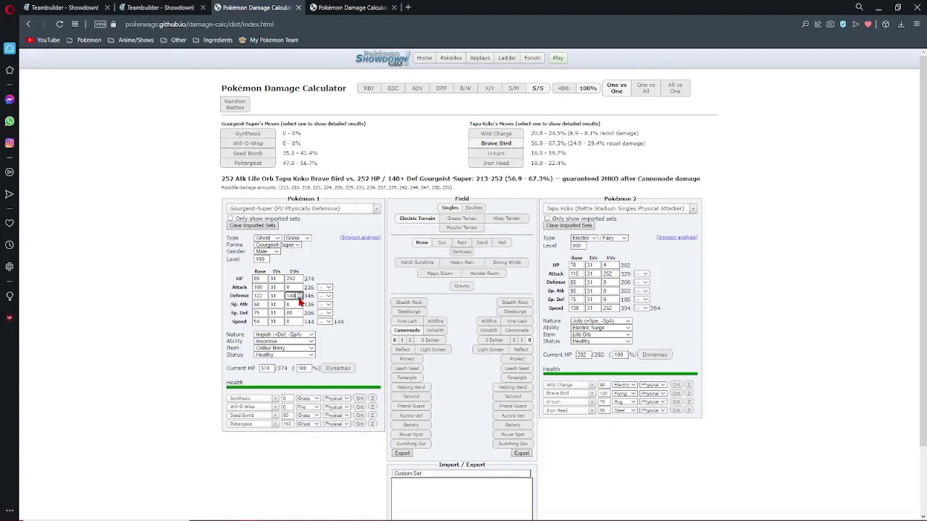
# - Set Gourgeist-Super's Sp. Def EVs to 80 in the Vaporeon calculation and check Scald's damage again
pyautogui.click(351, 7)
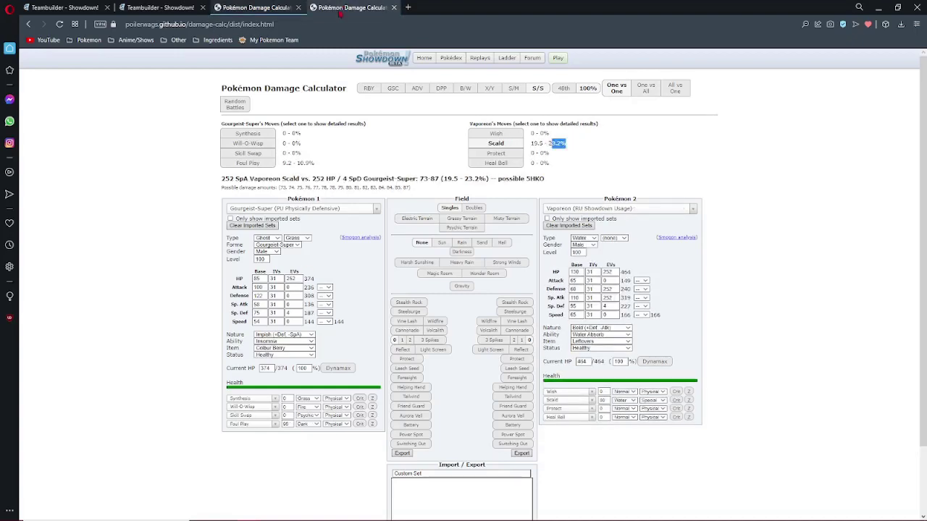
pyautogui.click(290, 313)
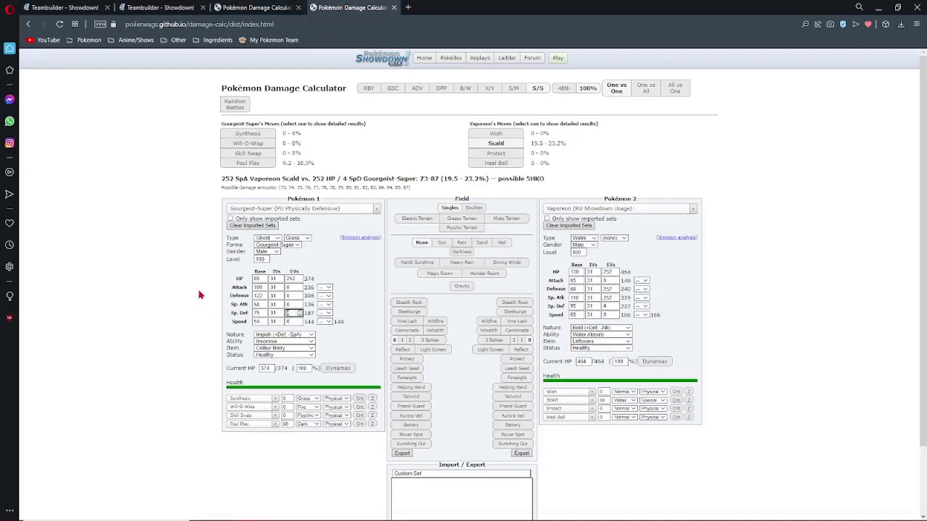
pyautogui.write('80')
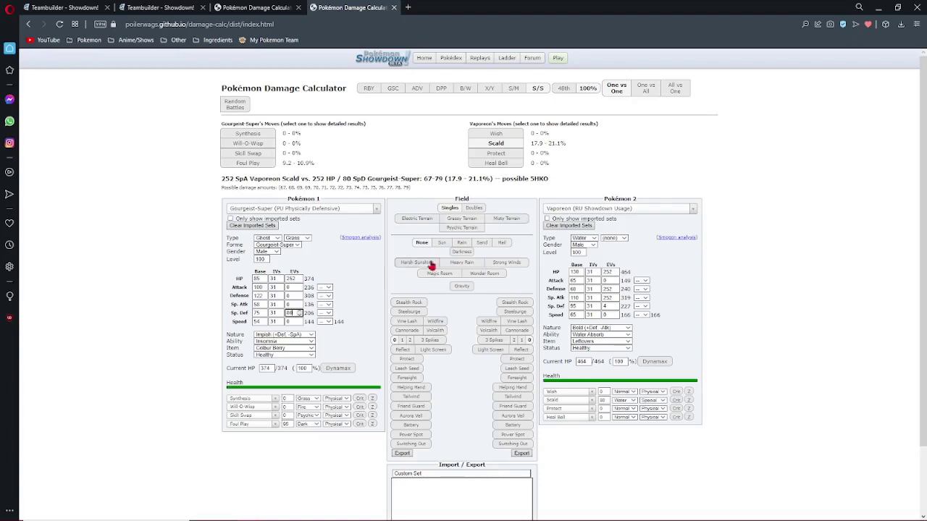
pyautogui.click(591, 166)
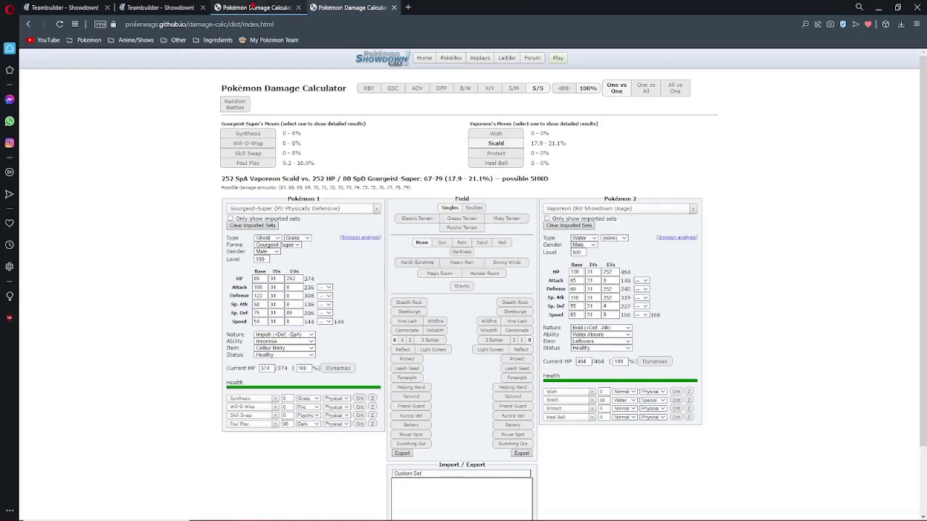
# - Review the Tapu Koko calculation, view Zoroark-Hisui's spread in the Teambuilder, and reopen Gourgeist-Super's EVs
pyautogui.click(246, 7)
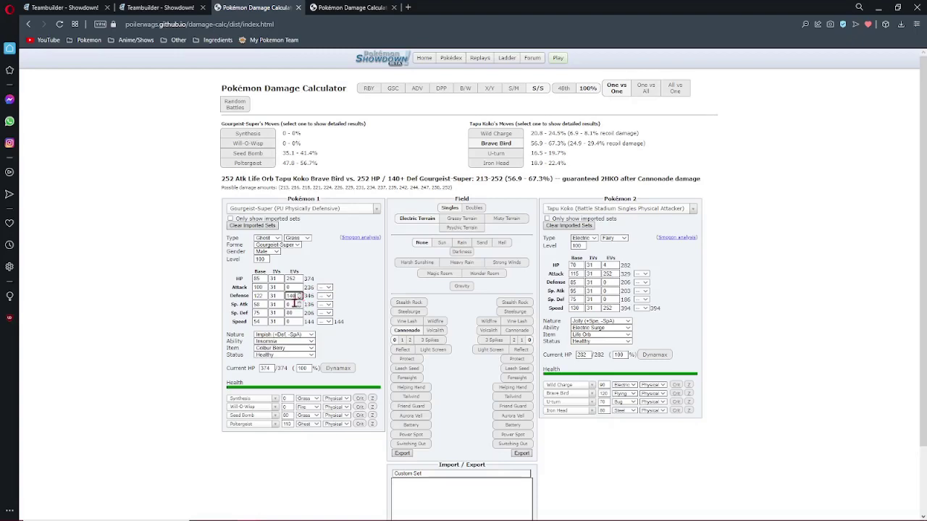
pyautogui.click(154, 8)
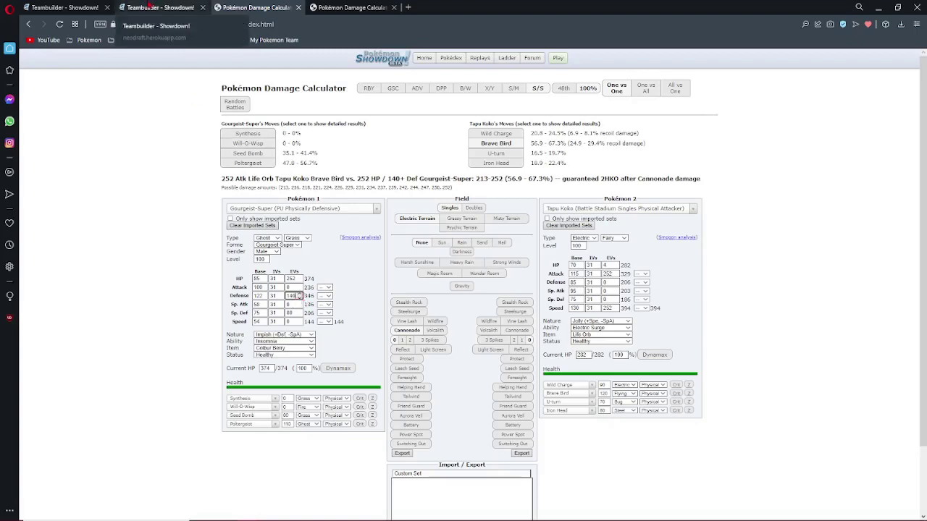
pyautogui.click(252, 8)
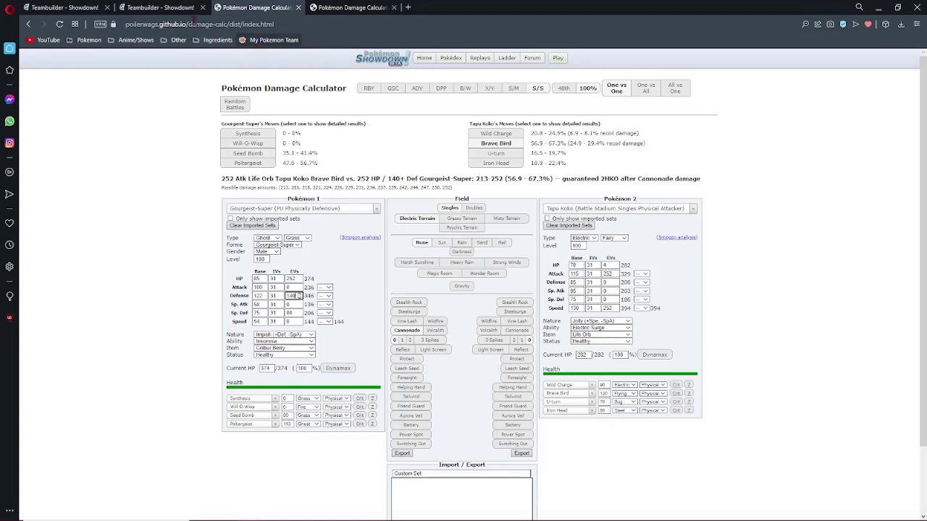
pyautogui.click(174, 7)
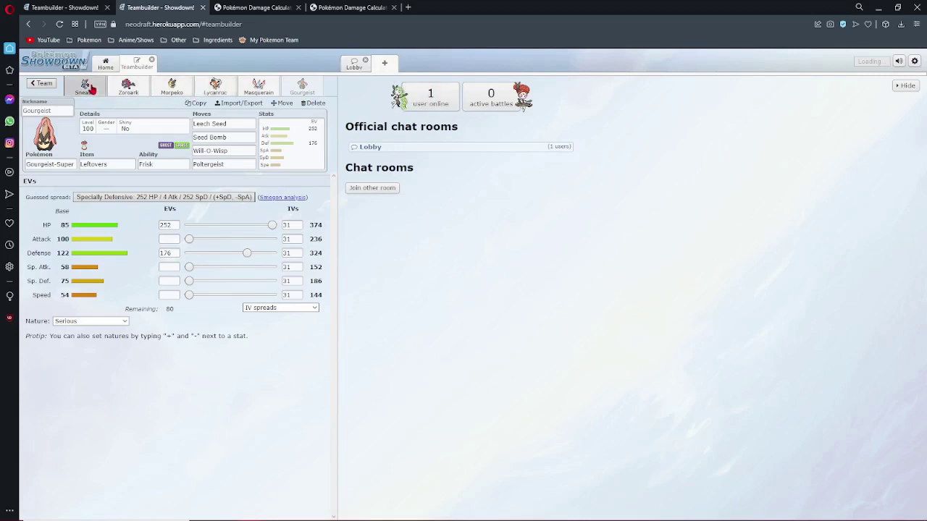
pyautogui.click(128, 86)
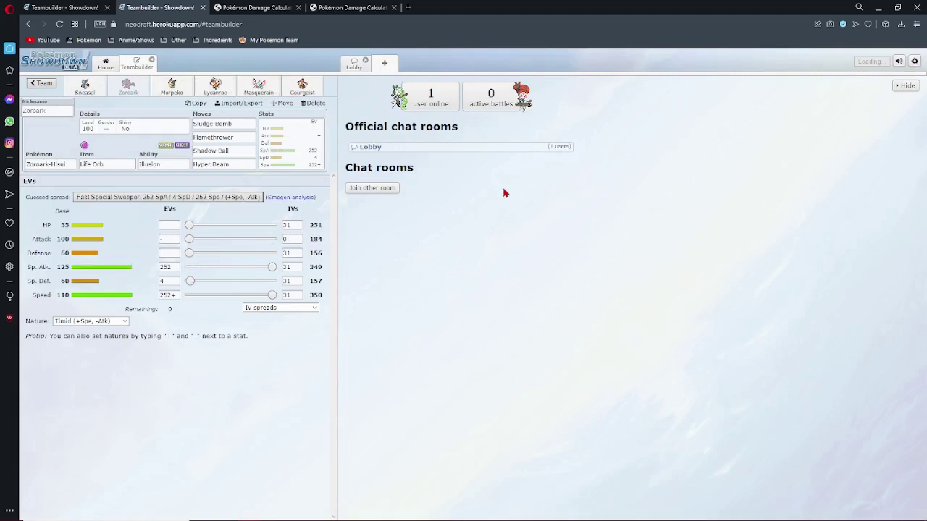
pyautogui.click(302, 87)
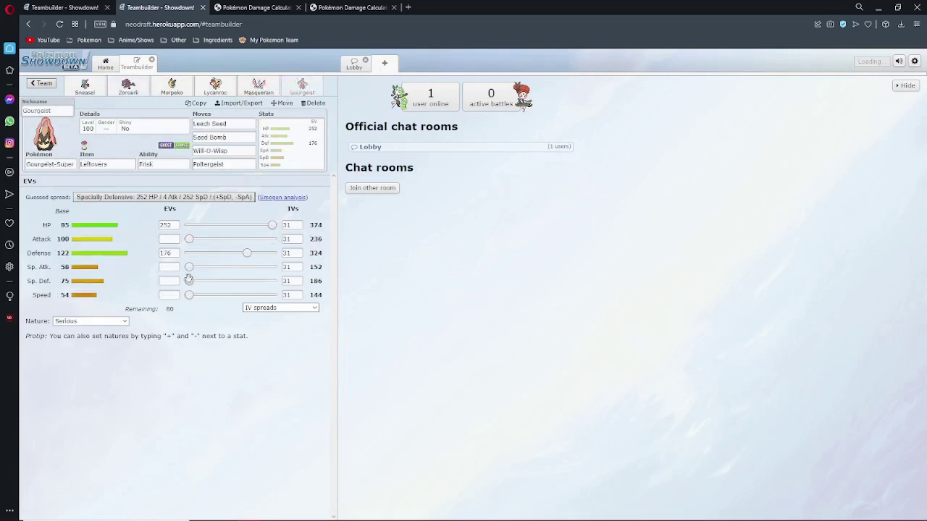
# - Put the remaining 80 EVs into Gourgeist-Super's Sp. Def and set its nature to Impish in the Teambuilder
pyautogui.moveTo(189, 281); pyautogui.dragTo(384, 282)
pyautogui.click(108, 321)
pyautogui.scroll(1, 80, 380)
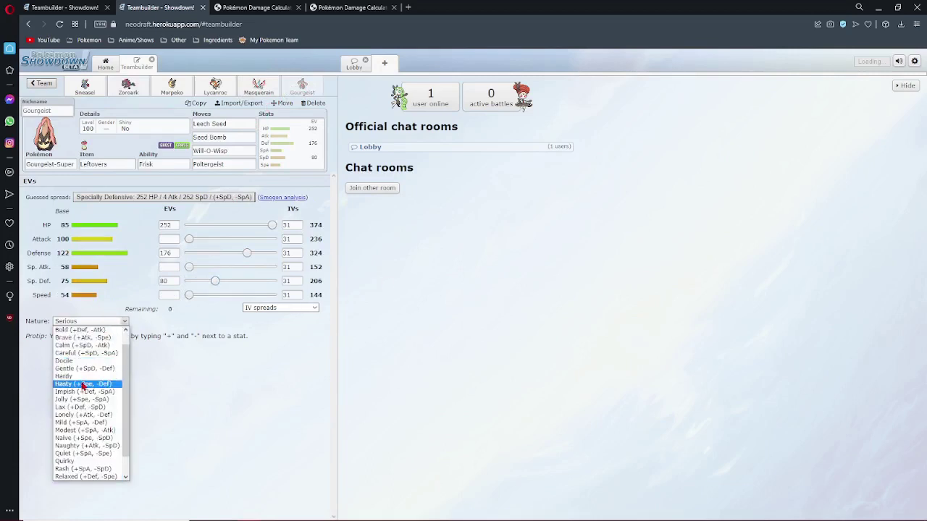
pyautogui.click(78, 392)
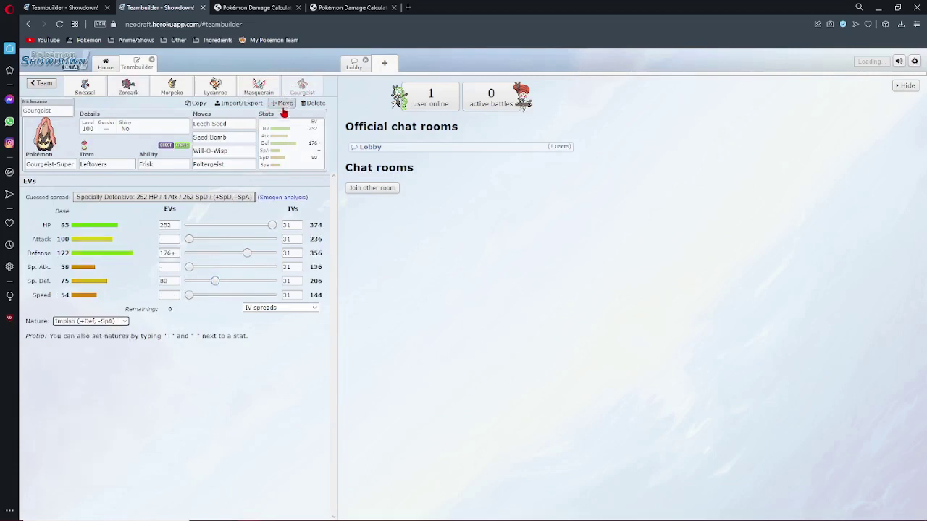
# - Recheck the Tapu Koko calculation and change Gourgeist-Super's Teambuilder EVs to 140 Defense and 116 Sp. Def
pyautogui.click(243, 8)
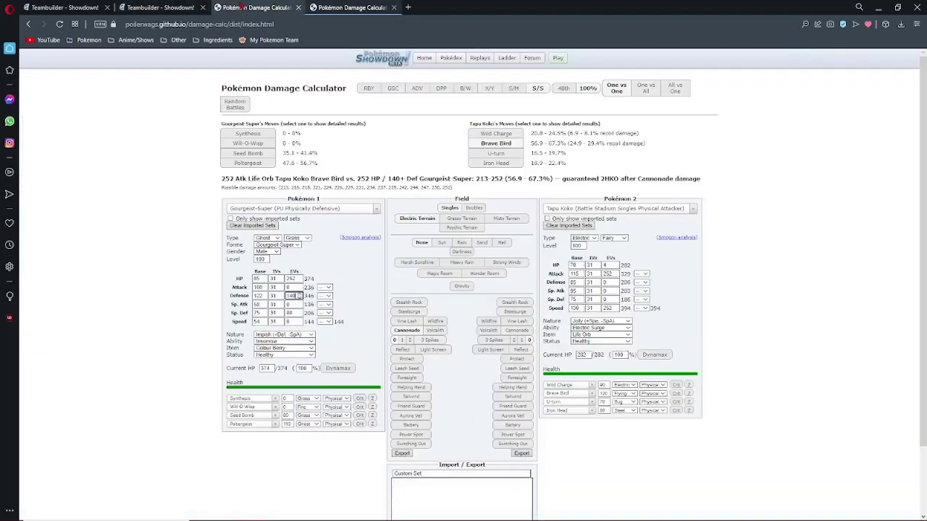
pyautogui.click(169, 7)
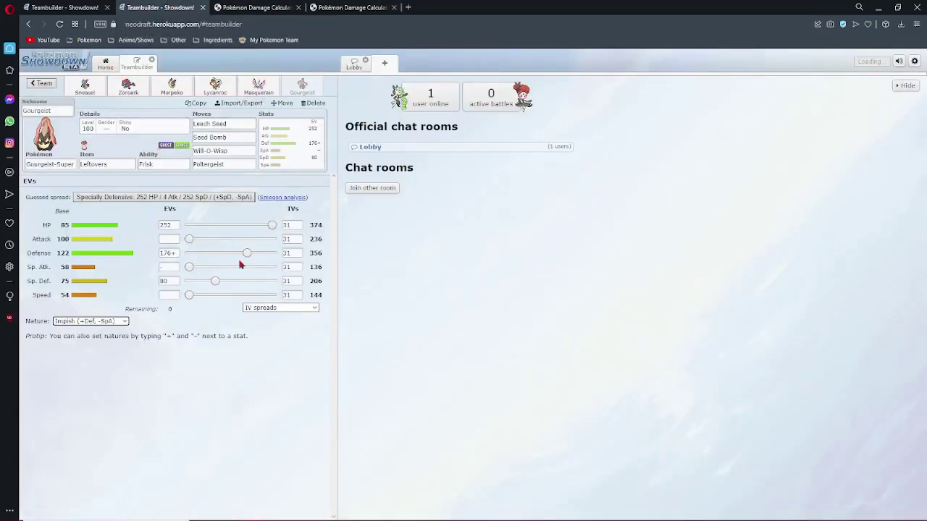
pyautogui.moveTo(244, 258); pyautogui.dragTo(230, 282)
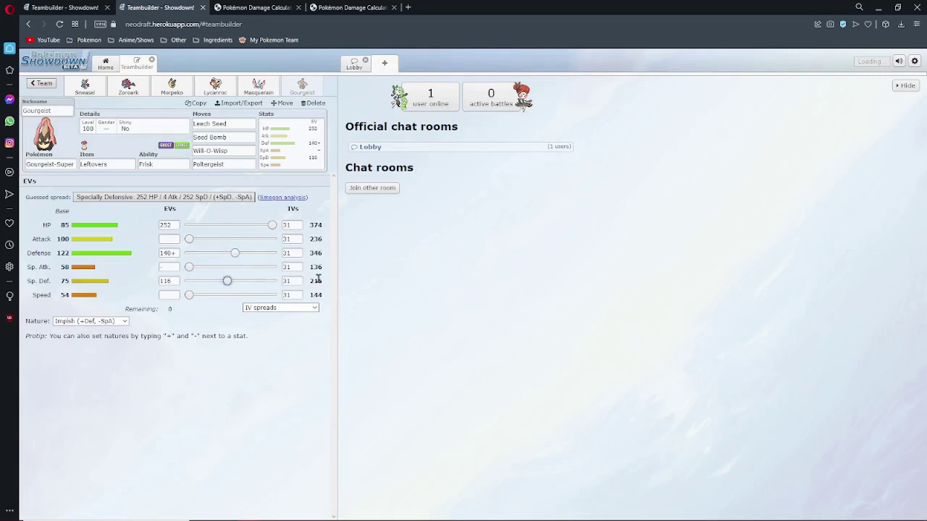
# - Close both damage calculator pages and return to Gourgeist-Super in the Teambuilder
pyautogui.click(344, 8)
pyautogui.click(262, 7)
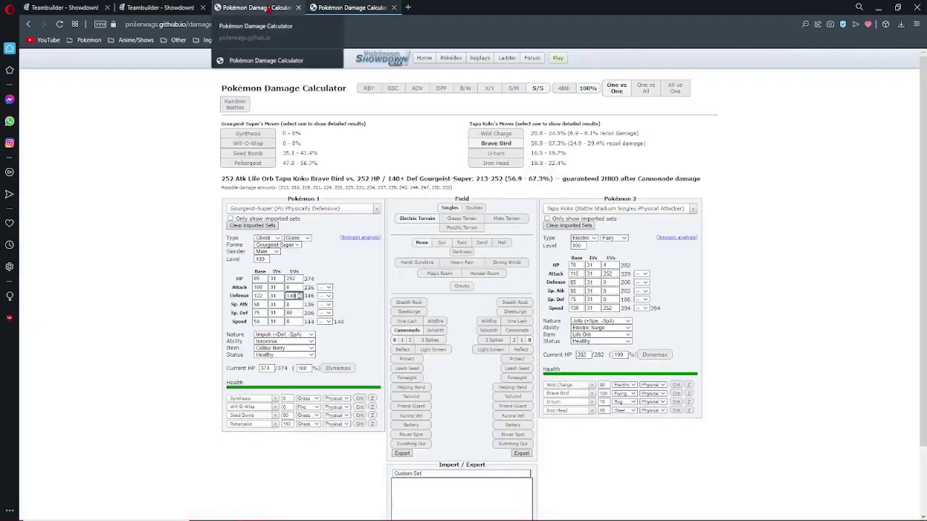
pyautogui.click(298, 7)
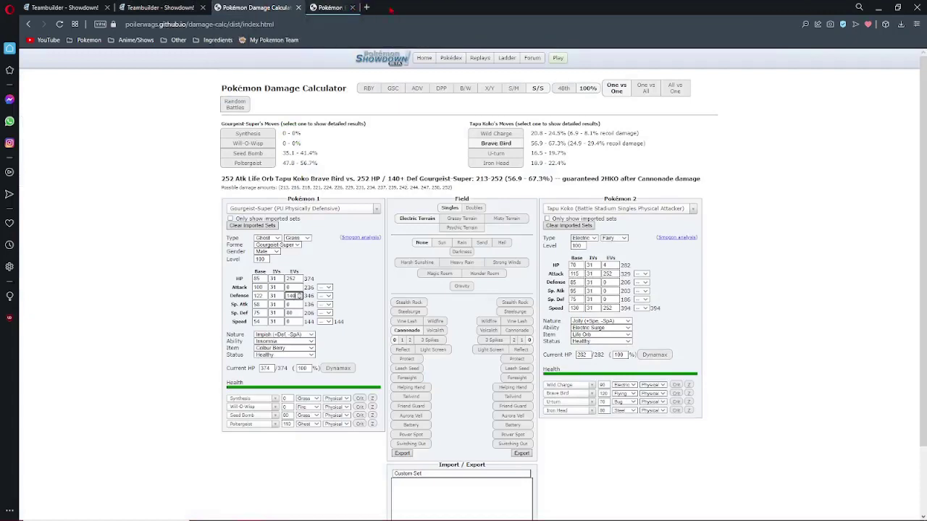
pyautogui.click(298, 8)
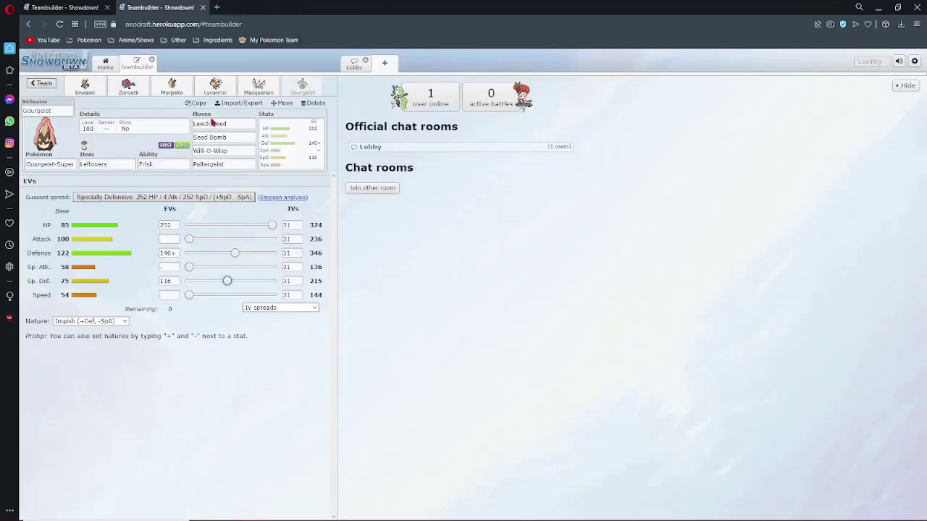
# - Export the whole team as text, copy it, and return to the team overview
pyautogui.click(46, 86)
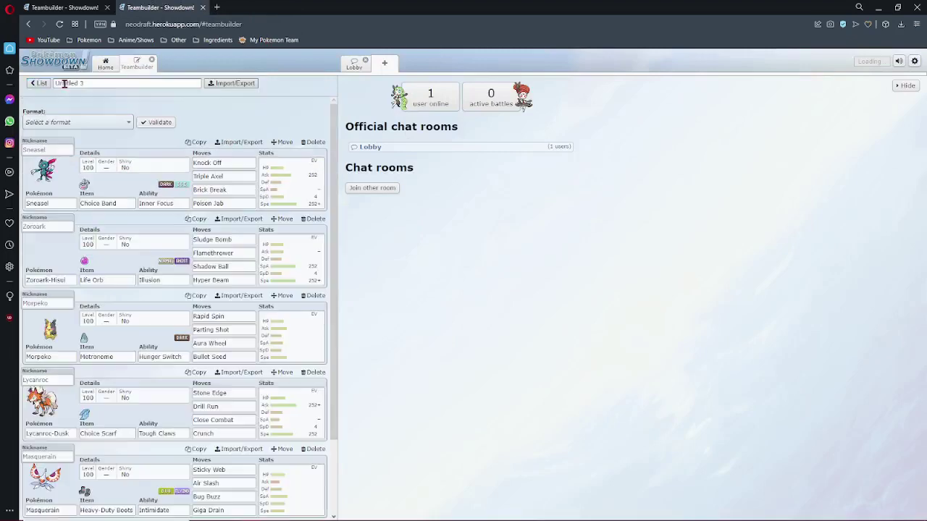
pyautogui.click(253, 85)
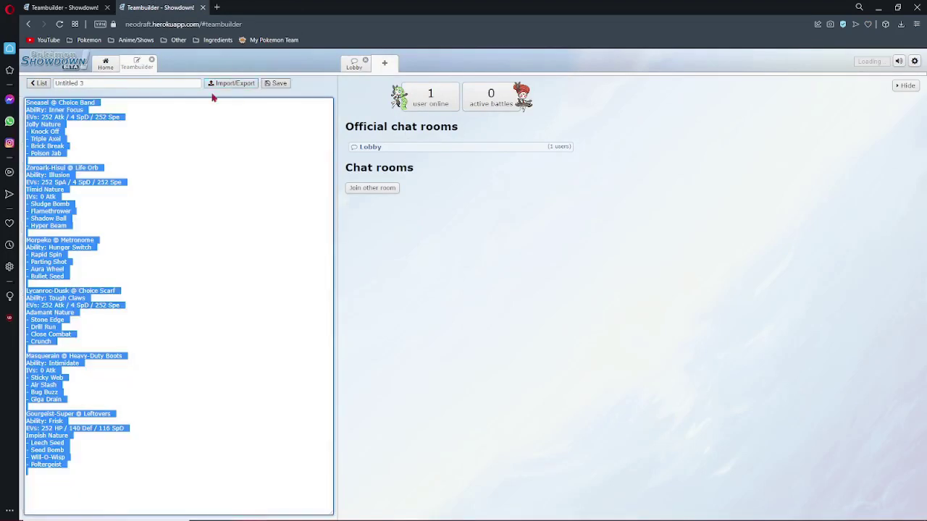
pyautogui.rightClick(63, 107)
pyautogui.click(90, 148)
pyautogui.click(39, 83)
# - Set the team's format to Insurgence Legends Draft and validate the team against it
pyautogui.click(115, 125)
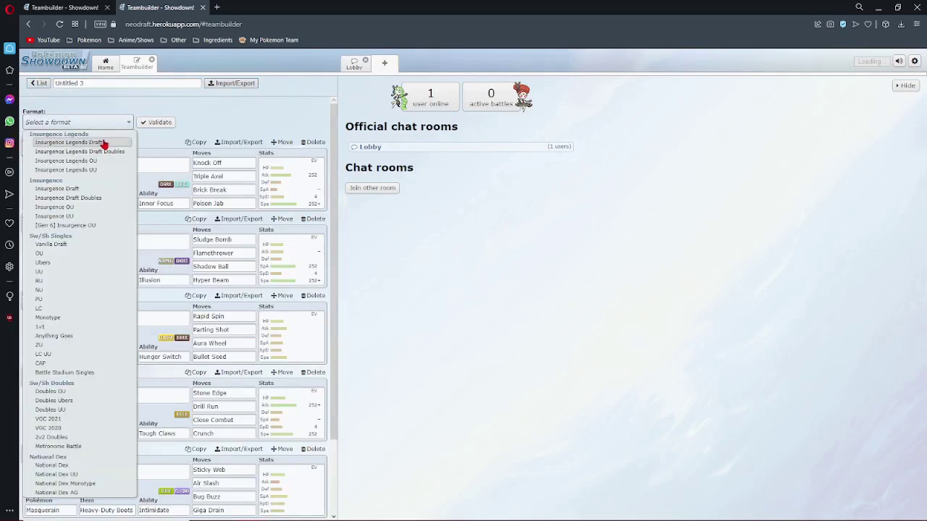
pyautogui.click(101, 142)
pyautogui.click(155, 122)
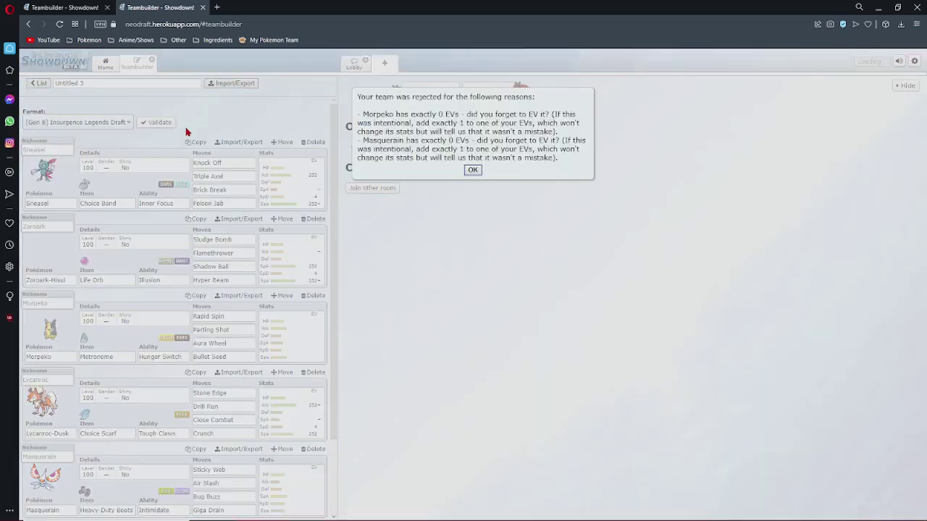
pyautogui.click(472, 170)
# - Apply the suggested Fast Physical Sweeper spread to Morpeko: 252 Atk / 4 SpD / 252 Spe with a Jolly nature
pyautogui.click(274, 321)
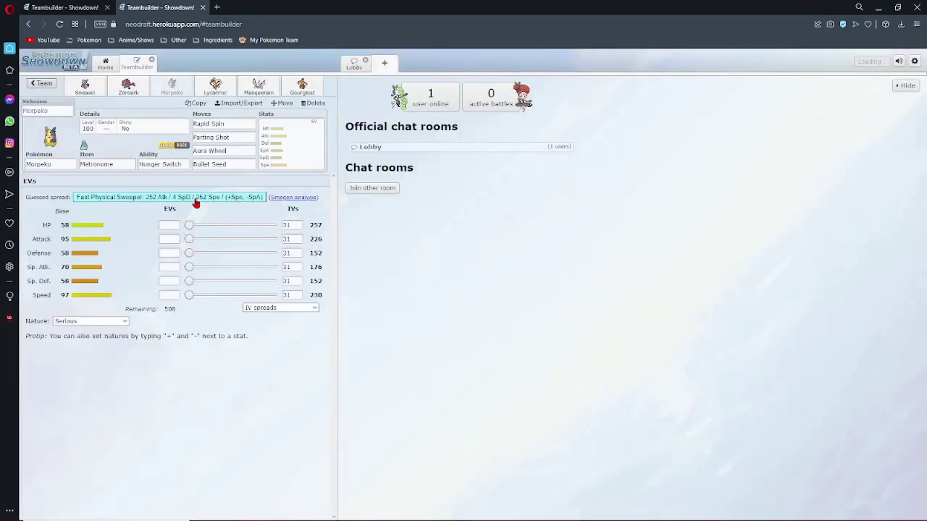
pyautogui.click(193, 200)
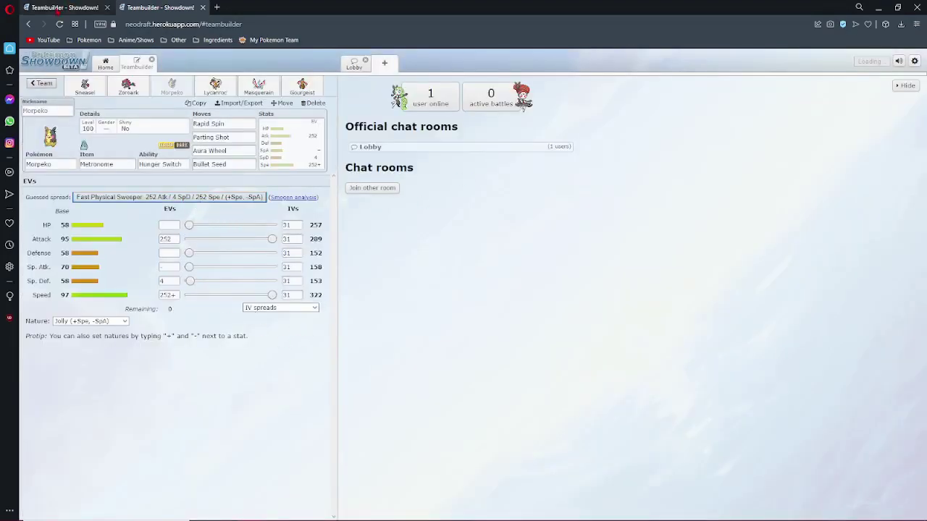
# - Give Masquerain 252 HP, 4 Defense and 252 Sp. Atk. EVs with a Modest nature
pyautogui.click(254, 88)
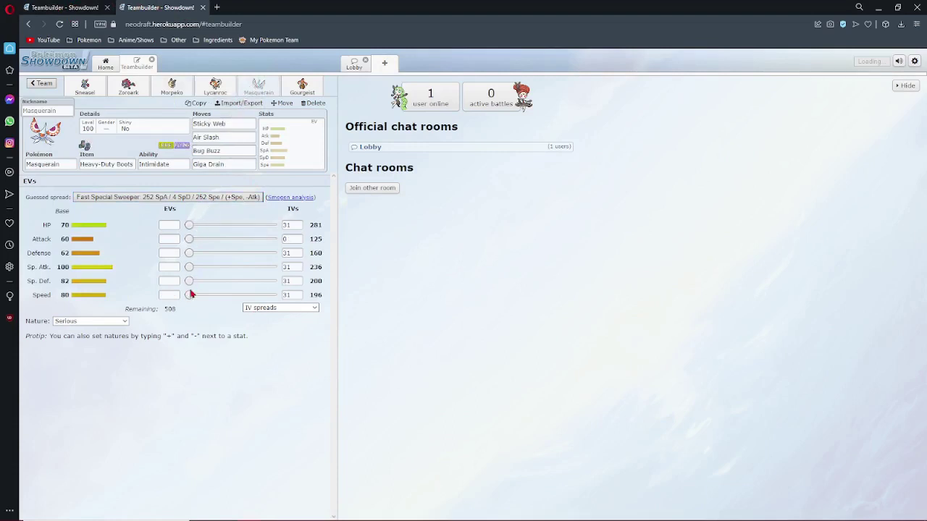
pyautogui.moveTo(189, 226); pyautogui.dragTo(272, 226)
pyautogui.moveTo(189, 268); pyautogui.dragTo(272, 268)
pyautogui.click(191, 253)
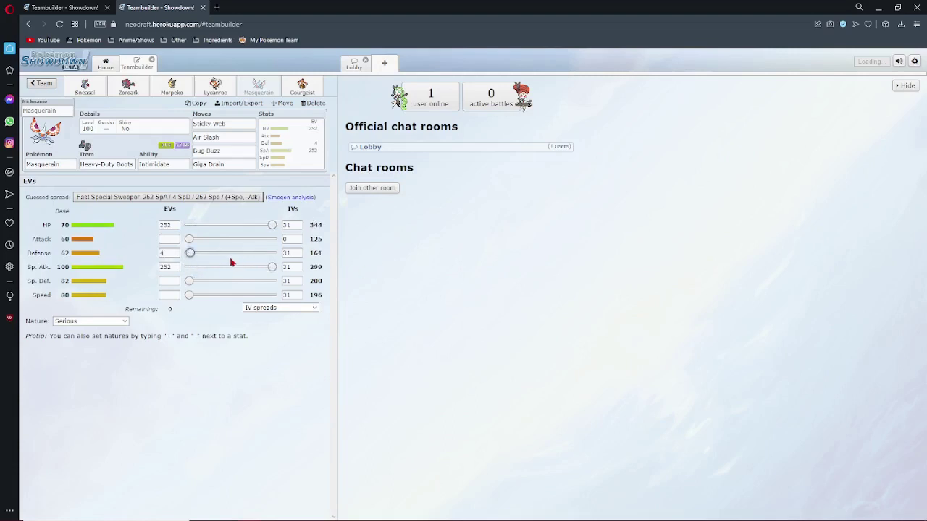
pyautogui.click(122, 324)
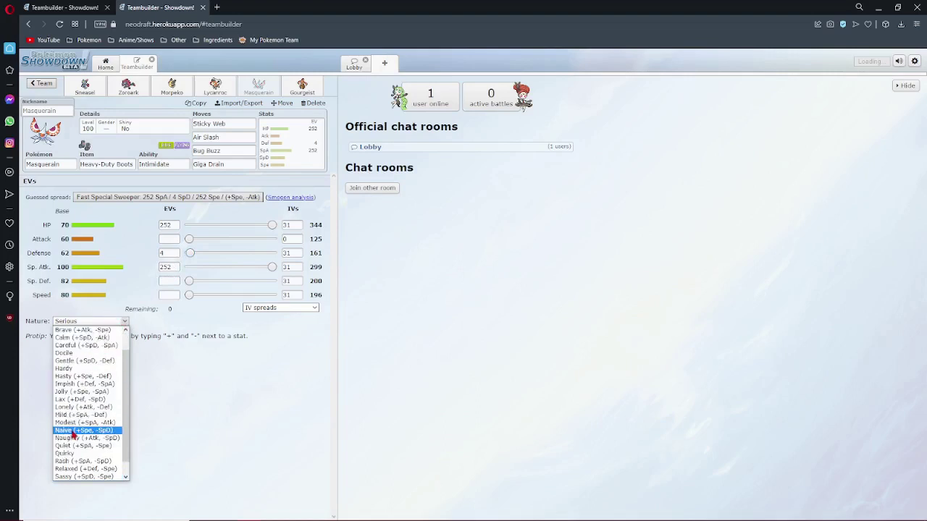
pyautogui.click(75, 423)
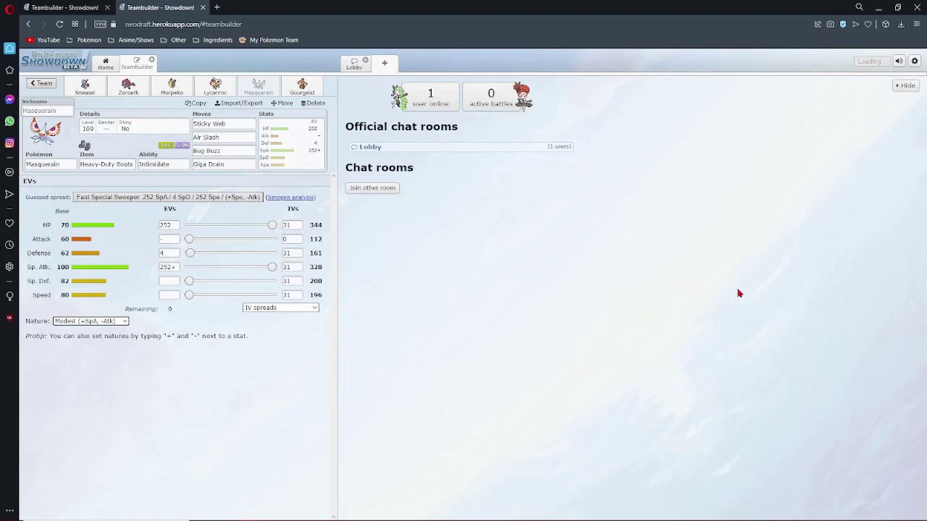
# - Look through the EV spreads and natures of all six team members
pyautogui.click(190, 88)
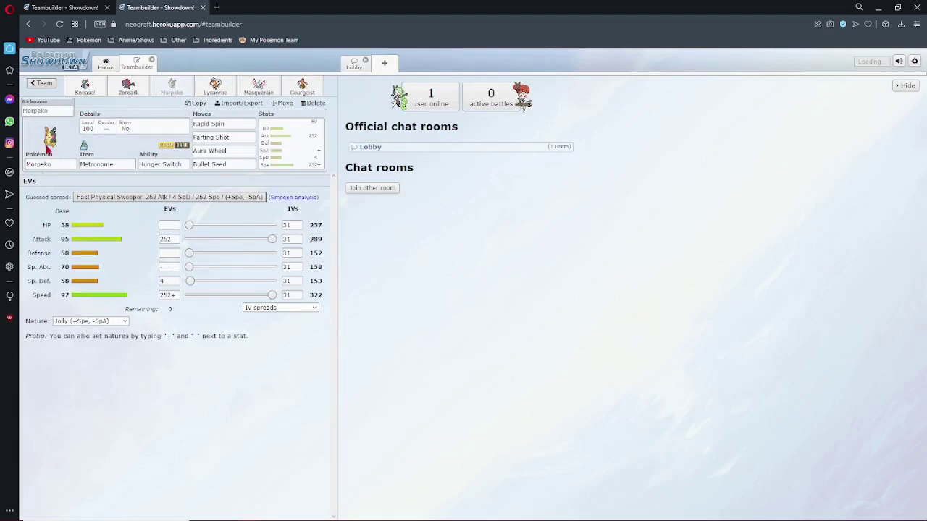
pyautogui.click(85, 87)
pyautogui.click(128, 87)
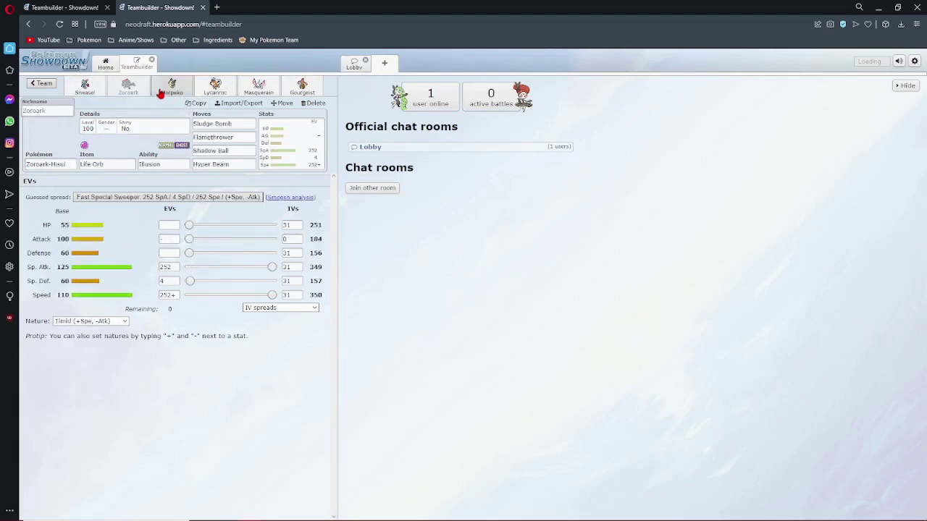
pyautogui.click(167, 90)
pyautogui.click(218, 89)
pyautogui.click(258, 88)
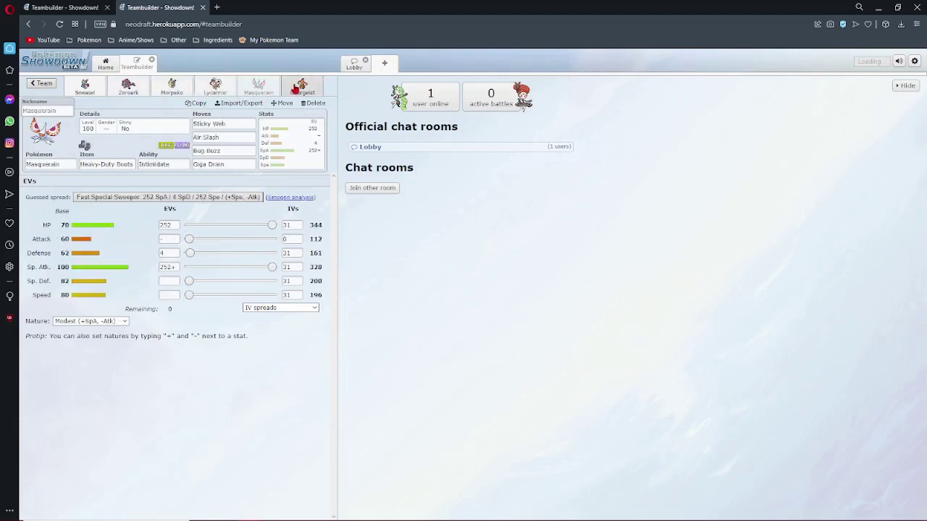
pyautogui.click(295, 88)
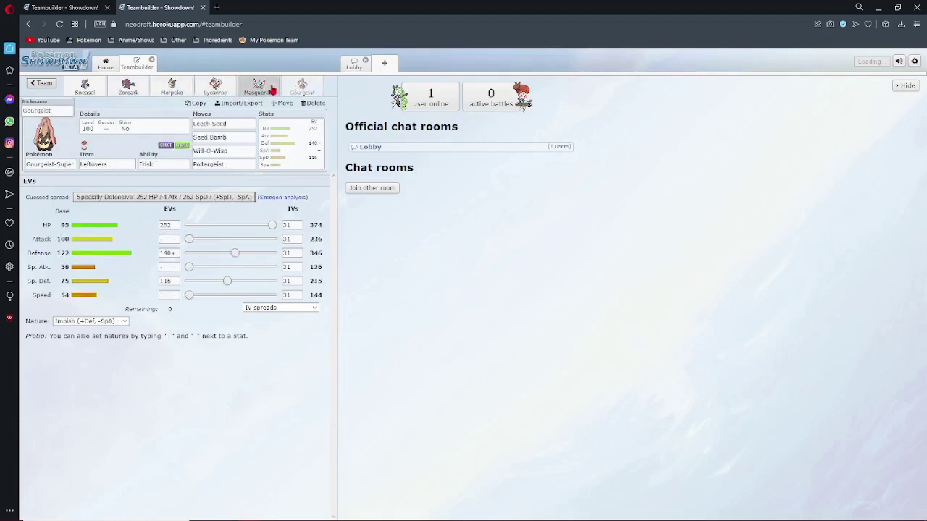
# - Review each set again from Sneasel to Gourgeist-Super, checking the move lists from Morpeko onward
pyautogui.click(86, 98)
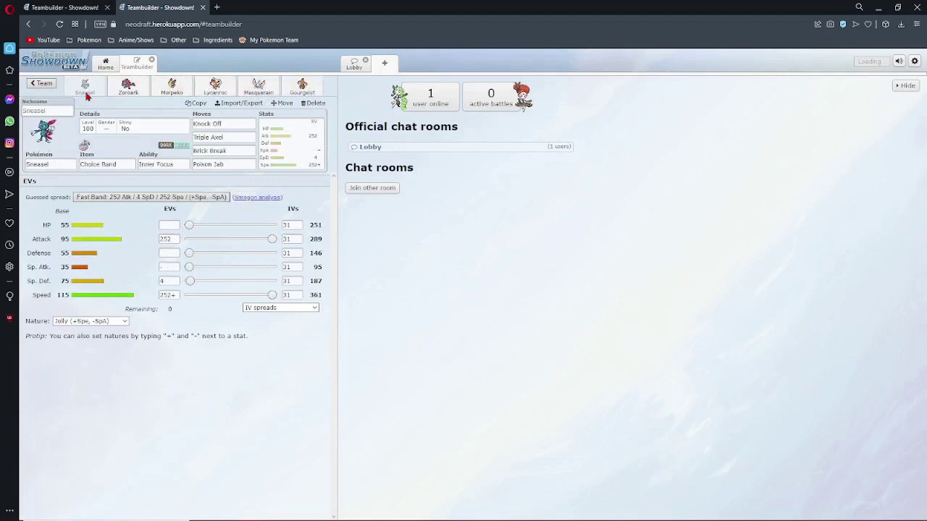
pyautogui.click(121, 92)
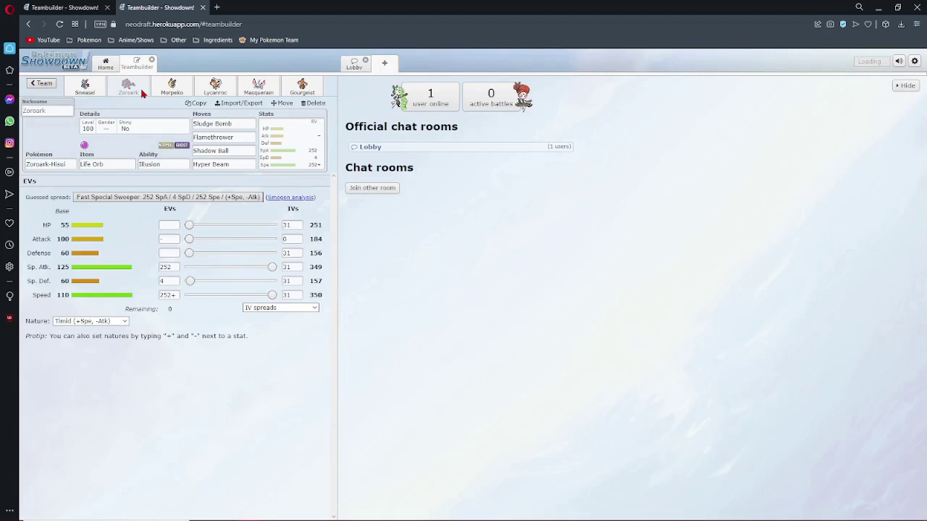
pyautogui.click(167, 89)
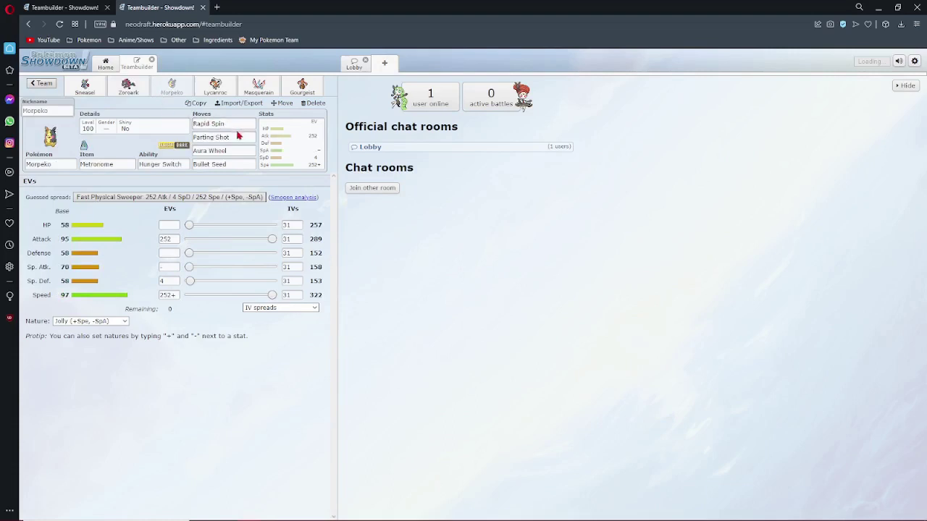
pyautogui.click(210, 92)
pyautogui.click(172, 87)
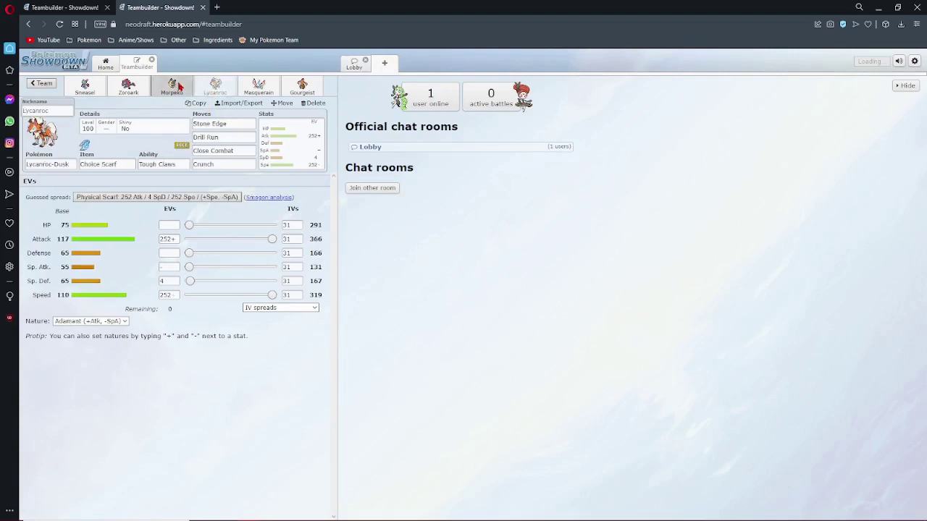
pyautogui.click(232, 138)
pyautogui.press('Tab')
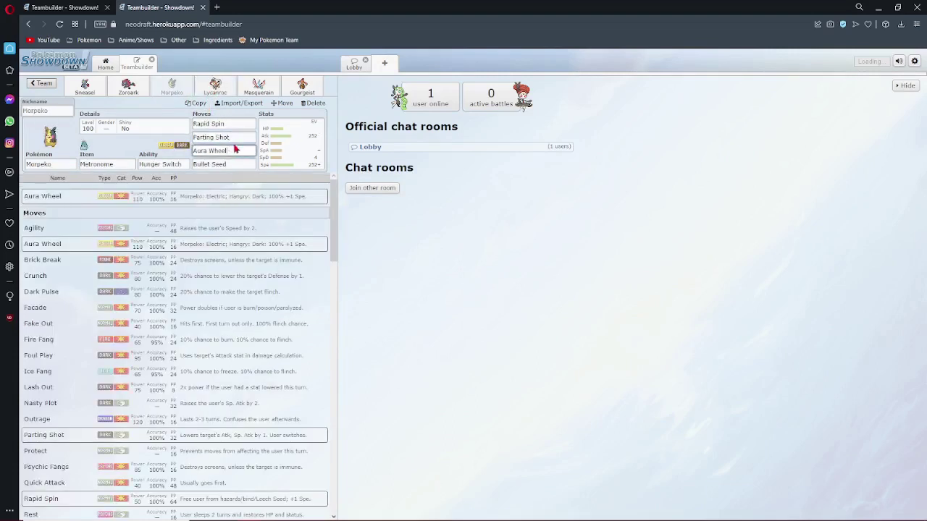
pyautogui.click(215, 89)
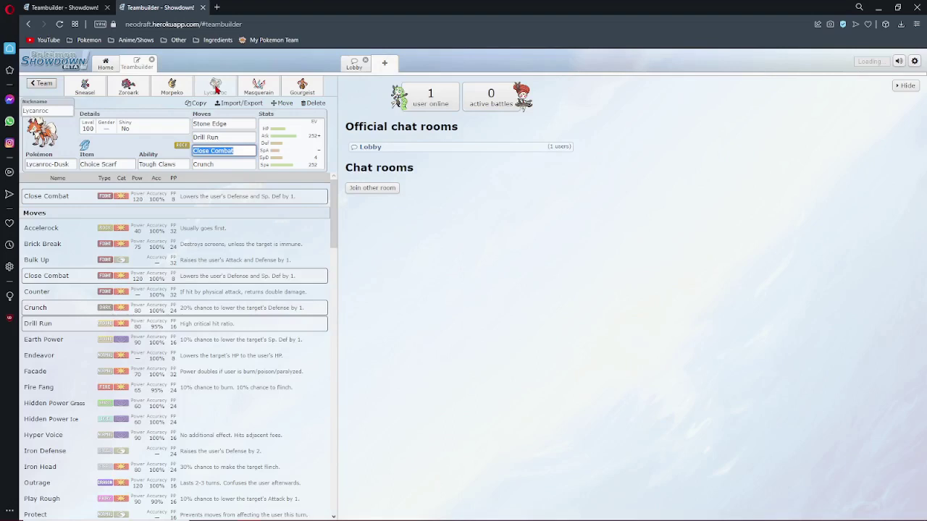
pyautogui.click(265, 81)
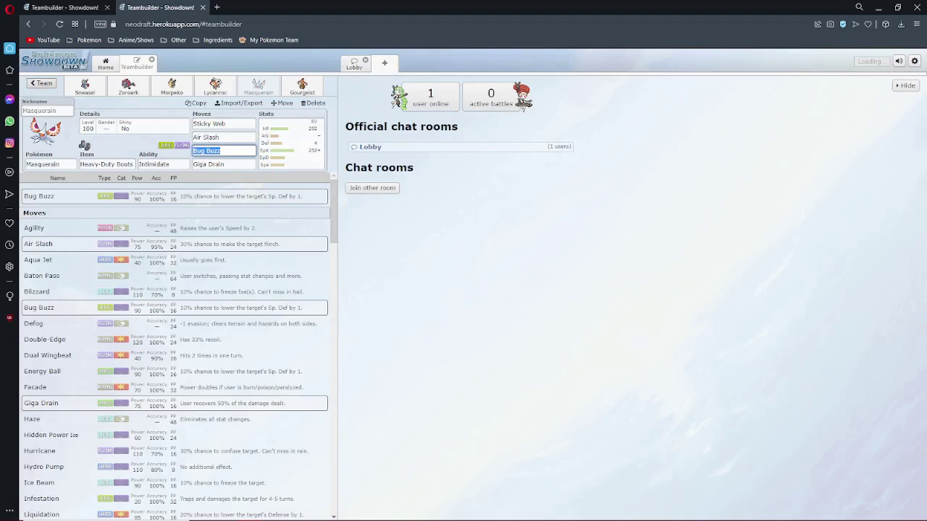
pyautogui.click(305, 86)
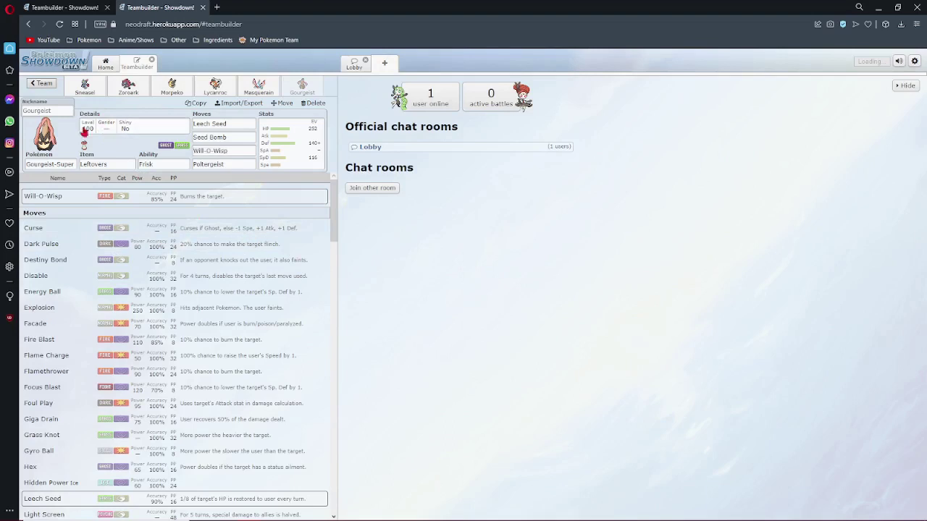
# - Return to the team overview and rename the team "Week 2 Vs hidden"
pyautogui.click(37, 83)
pyautogui.tripleClick(99, 84)
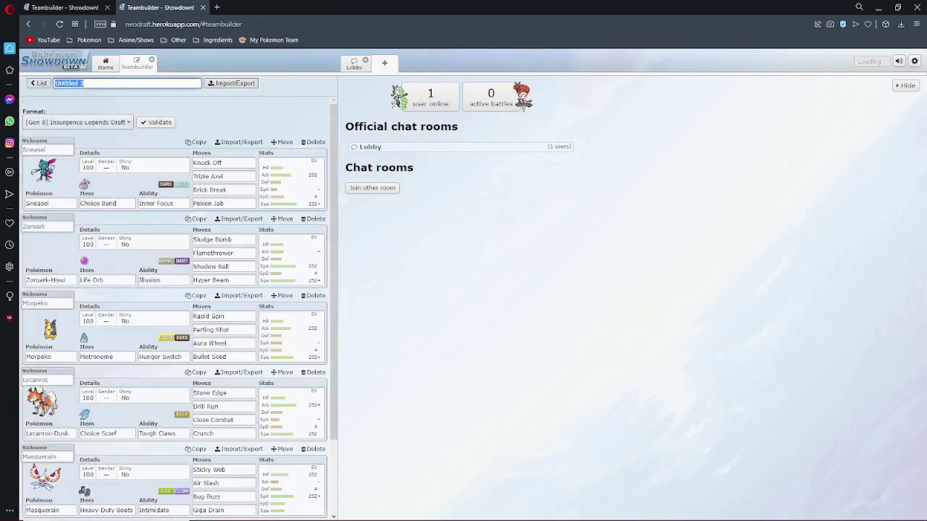
pyautogui.write('WW')
pyautogui.press('BackSpace')
pyautogui.press('BackSpace')
pyautogui.write('H')
pyautogui.write('Week 2')
pyautogui.write(' Vs h')
pyautogui.write('idden')
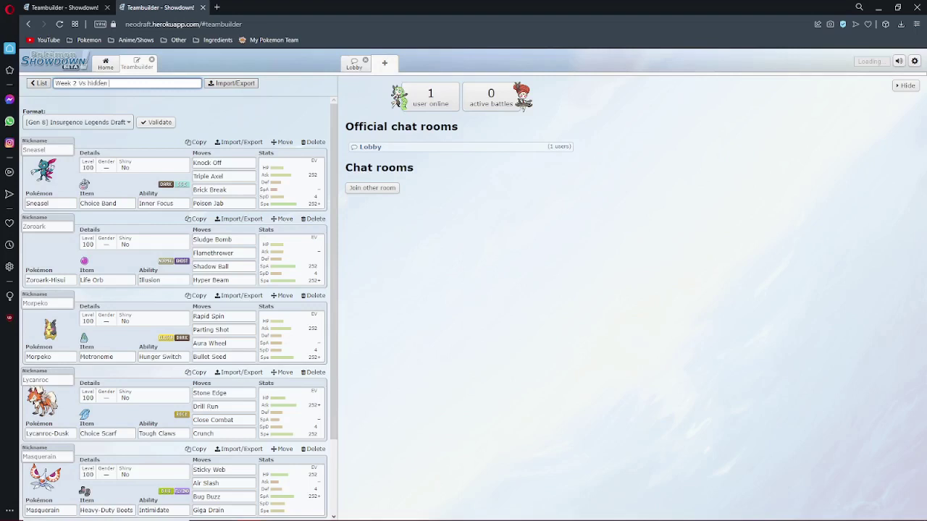